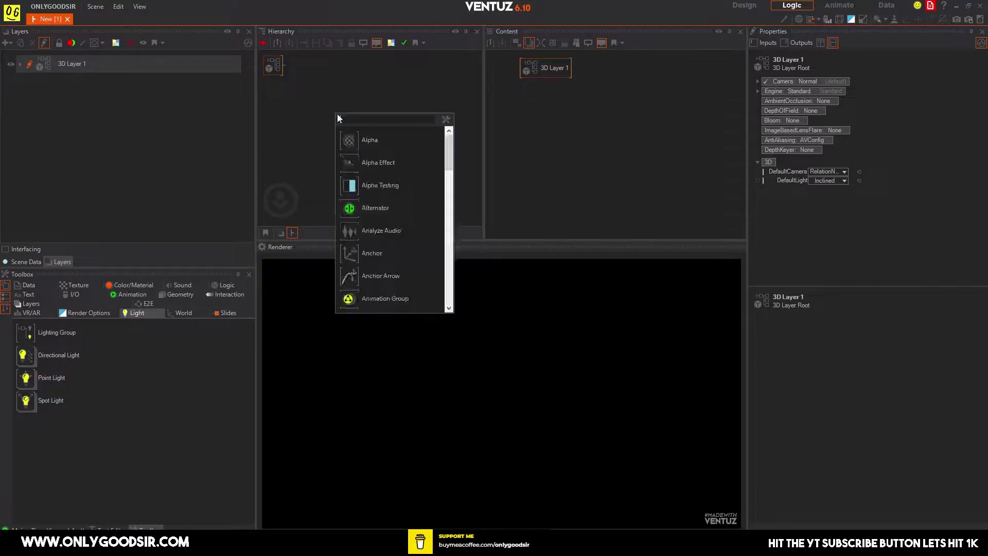
Add an Axis node under the 3D layer and attach a Particle System node to it.
drag(353, 140, 311, 75)
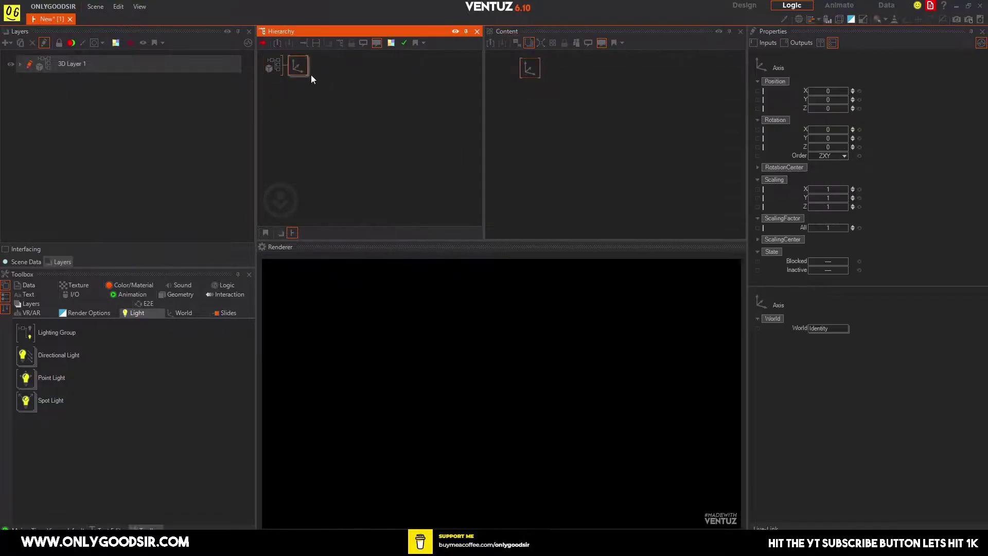
click(183, 313)
click(354, 119)
double_click(353, 112)
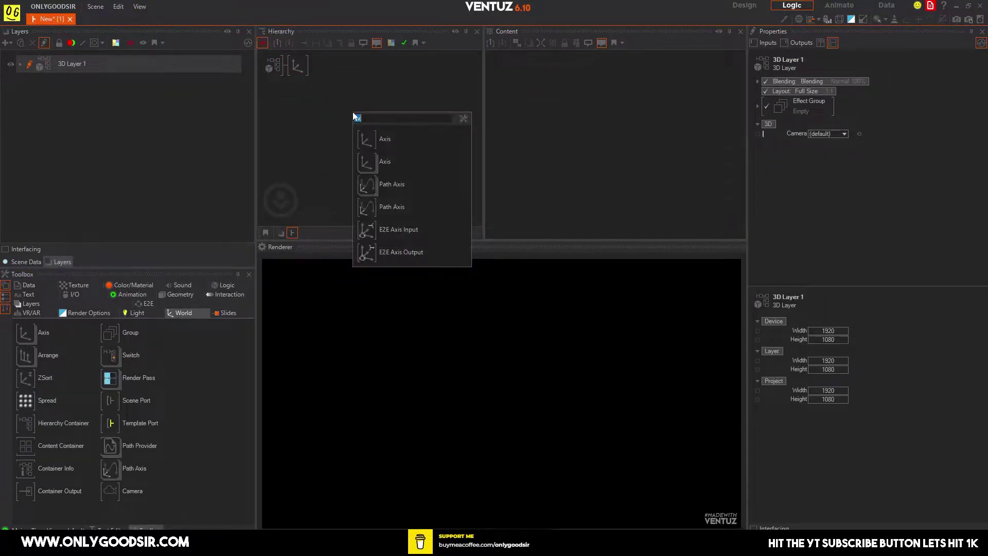
text(part)
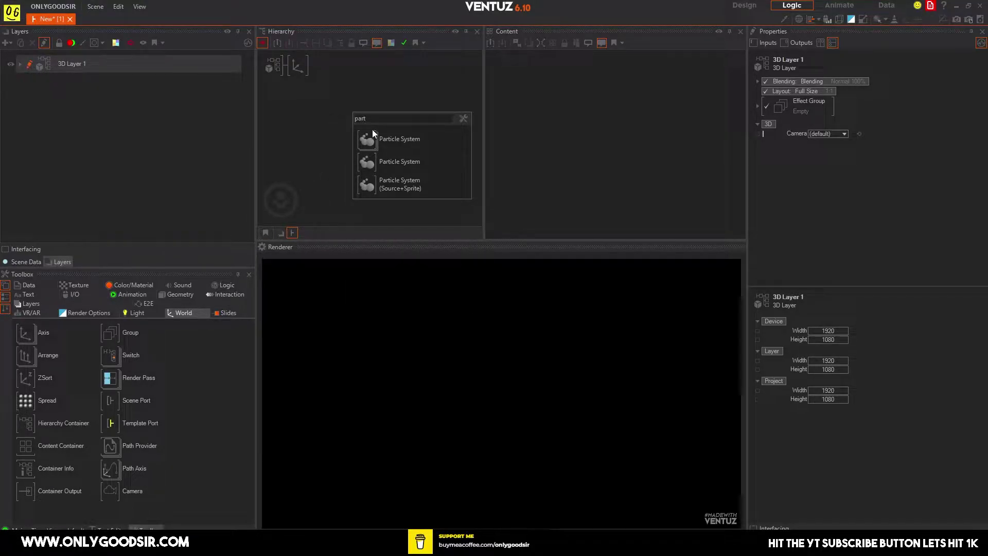
click(400, 162)
double_click(356, 129)
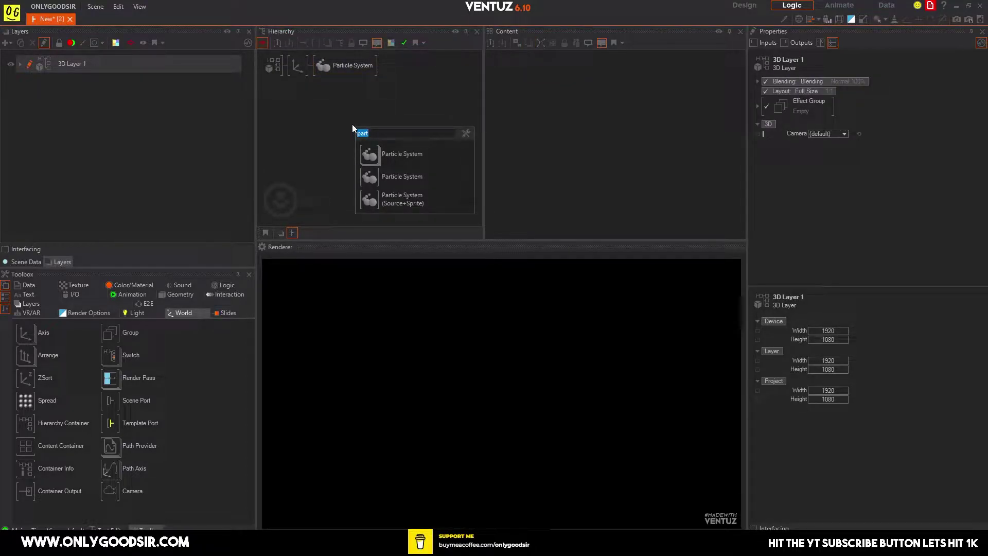
key(BackSpace)
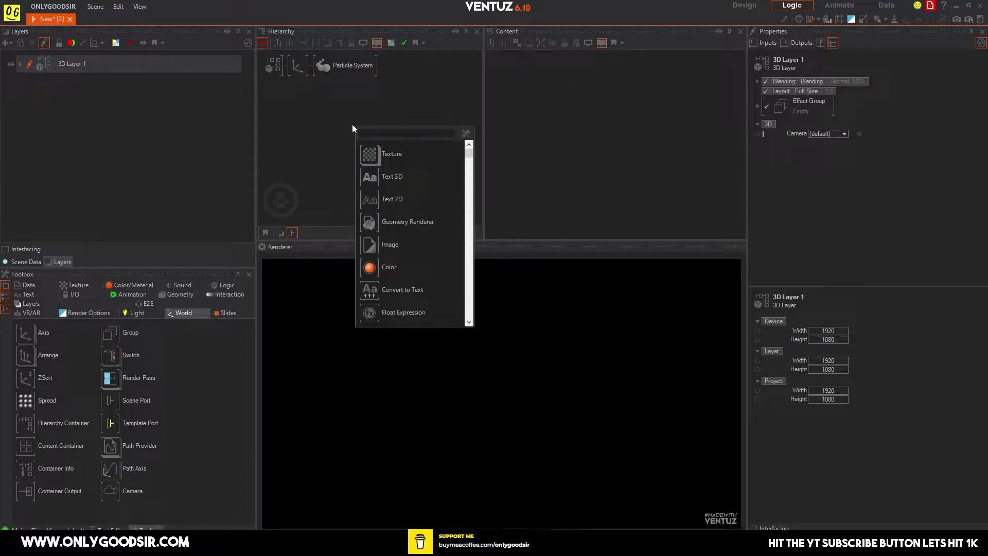
click(296, 124)
Add a Grid emitter and a Mesh renderer to the Particle System's inline stream.
click(334, 69)
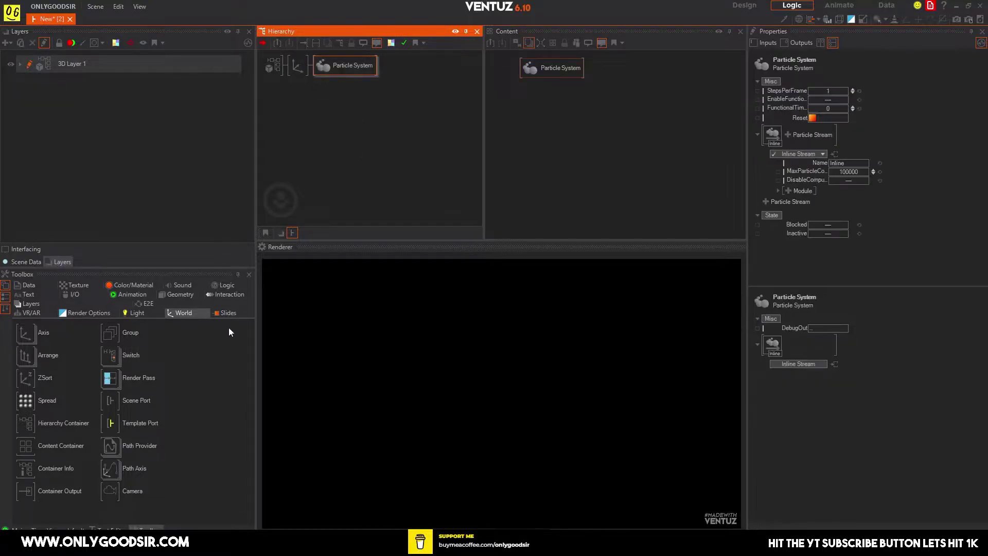
click(179, 294)
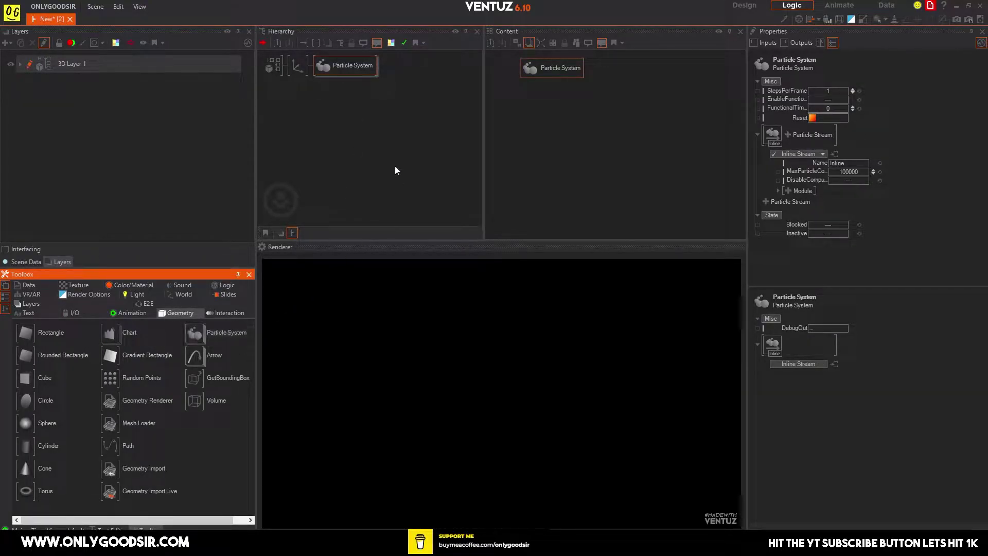
click(360, 70)
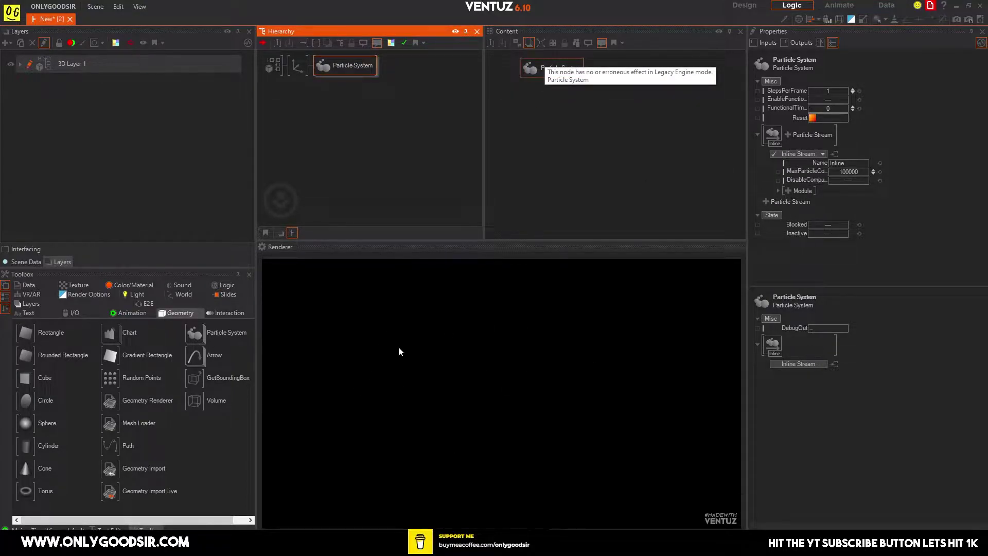
click(789, 190)
click(676, 200)
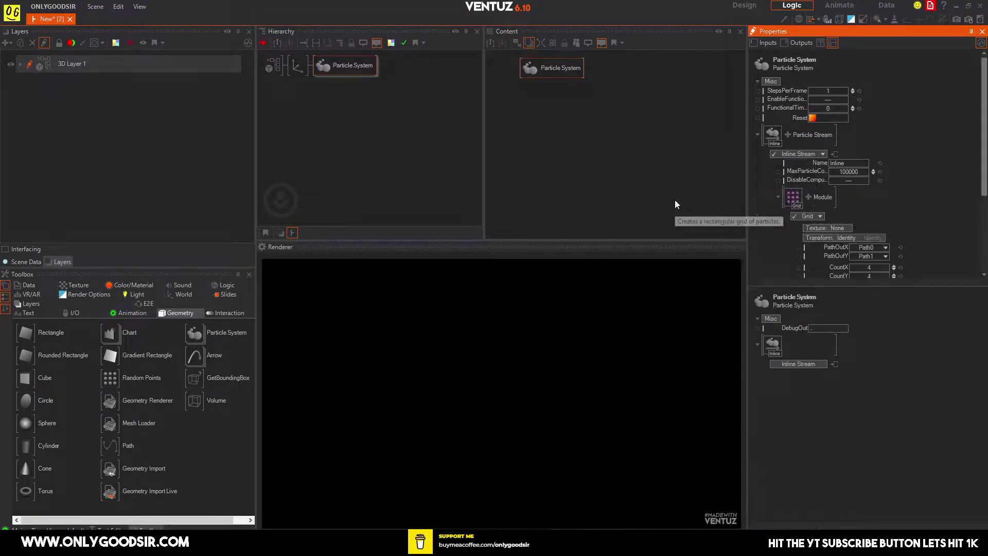
click(808, 197)
click(674, 342)
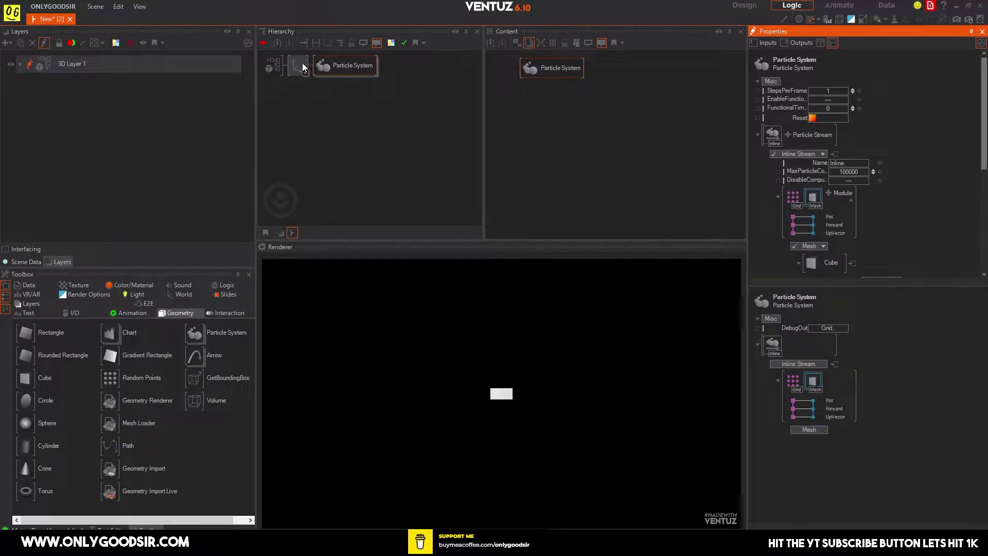
Insert a second Axis node ahead of the Particle System and set the first axis's X rotation to -47.
double_click(327, 102)
text(ax)
drag(340, 131, 299, 65)
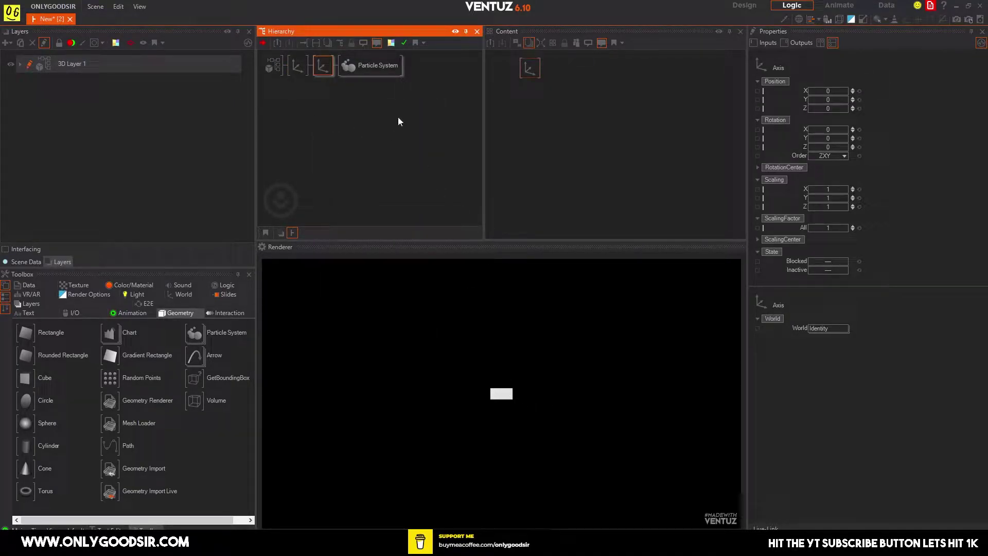
drag(836, 129, 812, 133)
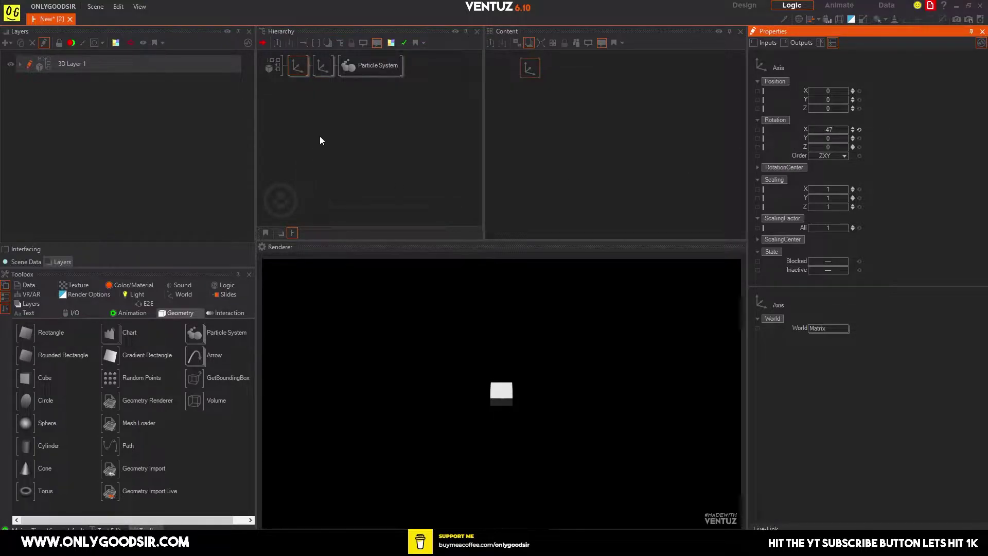
Set the Particle System's Grid emitter to a CountX of 20 and a CountY of 20.
click(360, 66)
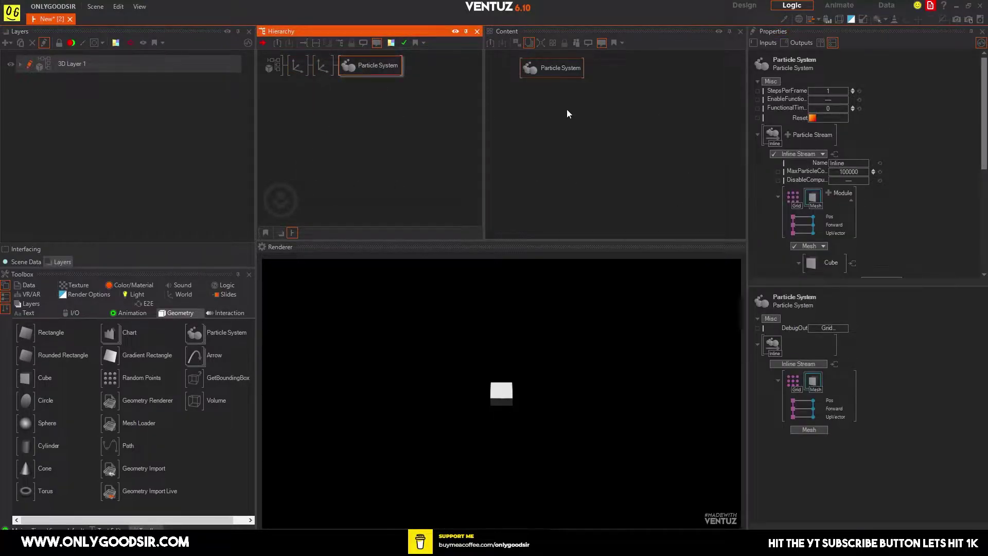
click(793, 198)
drag(946, 231, 925, 123)
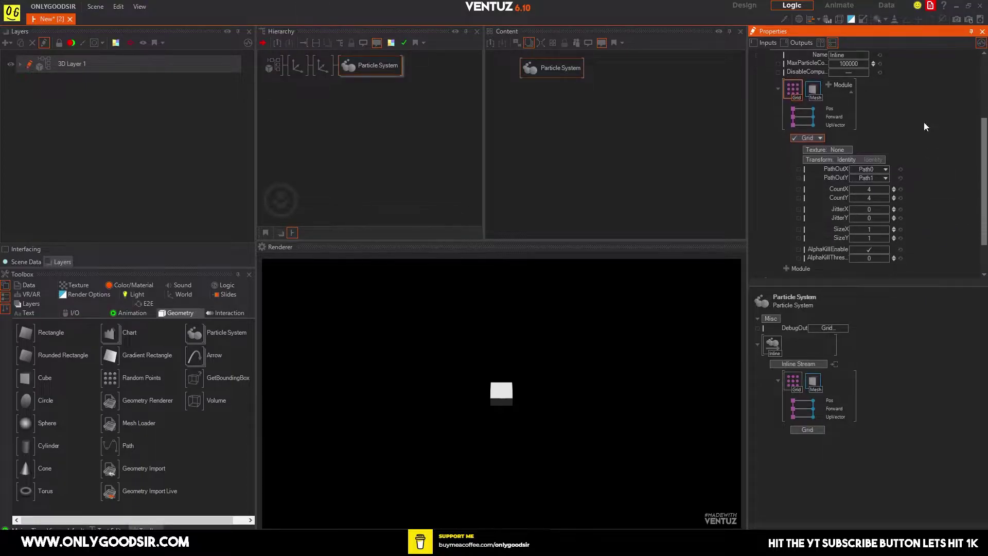
double_click(868, 189)
text(20)
key(Return)
double_click(870, 197)
text(20)
key(Return)
Set the Grid emitter's SizeX and SizeY to 18.
text(10)
key(Return)
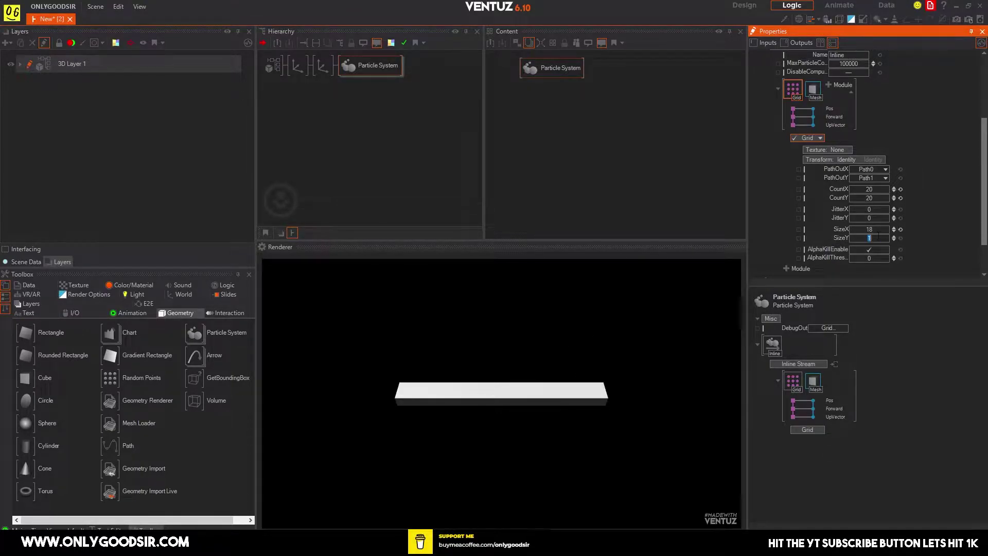
text(18)
key(Return)
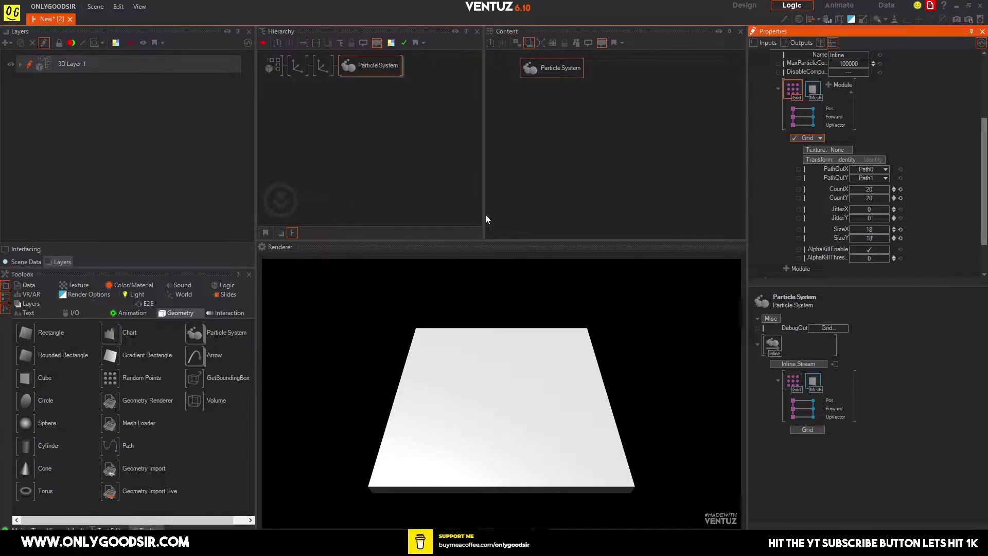
Round the cube edges in the Mesh module by trying a BevelRadius of 0.1 and settling on 0.15.
click(560, 63)
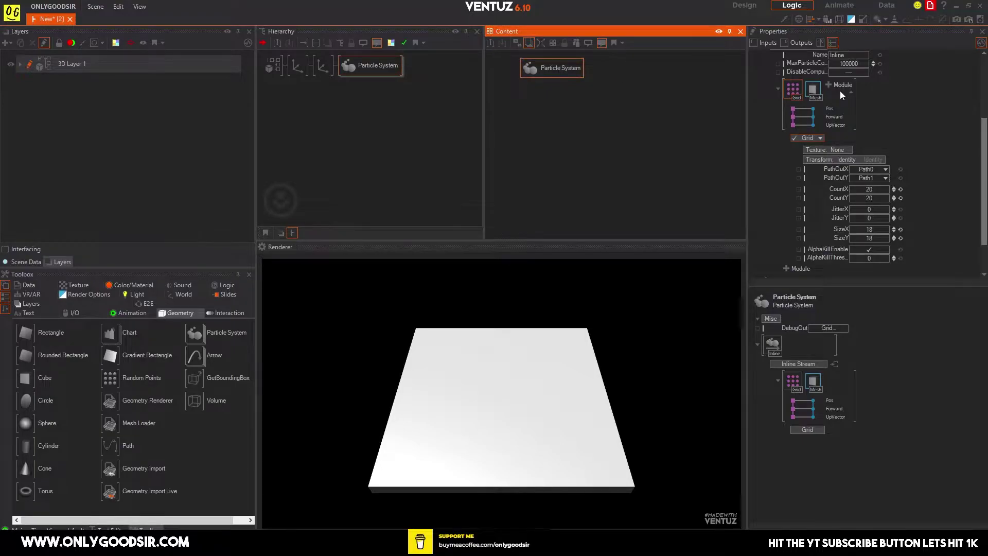
click(815, 88)
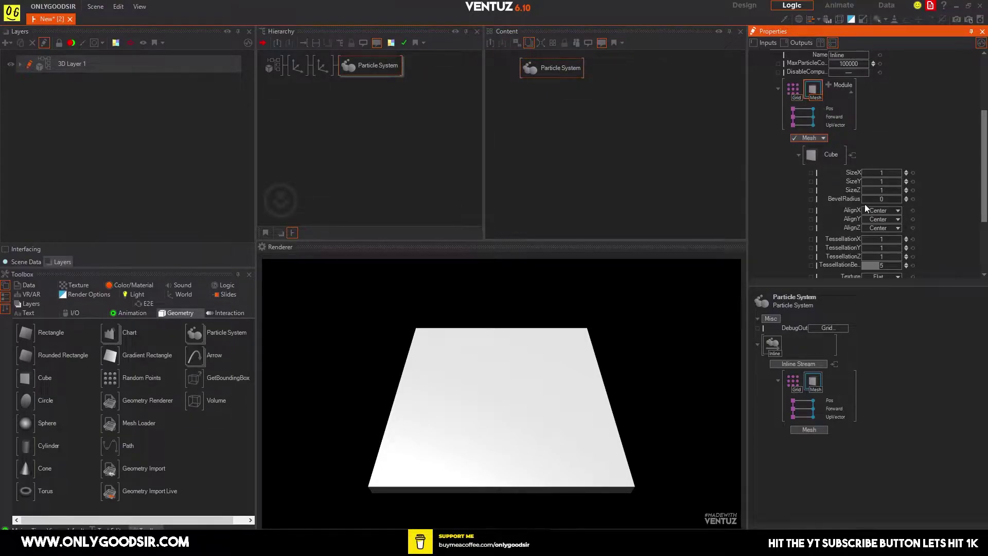
click(880, 200)
text(0.1)
key(Return)
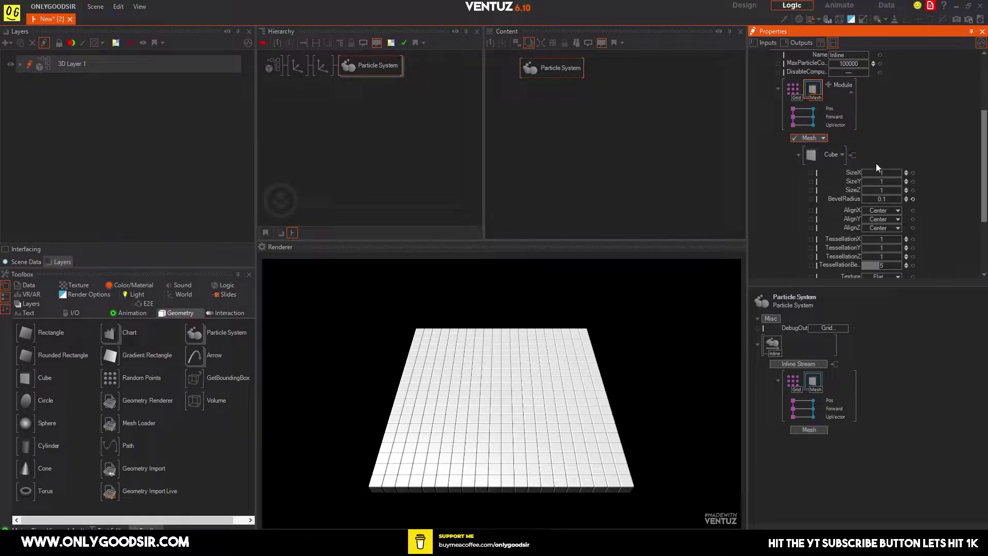
drag(882, 199, 864, 201)
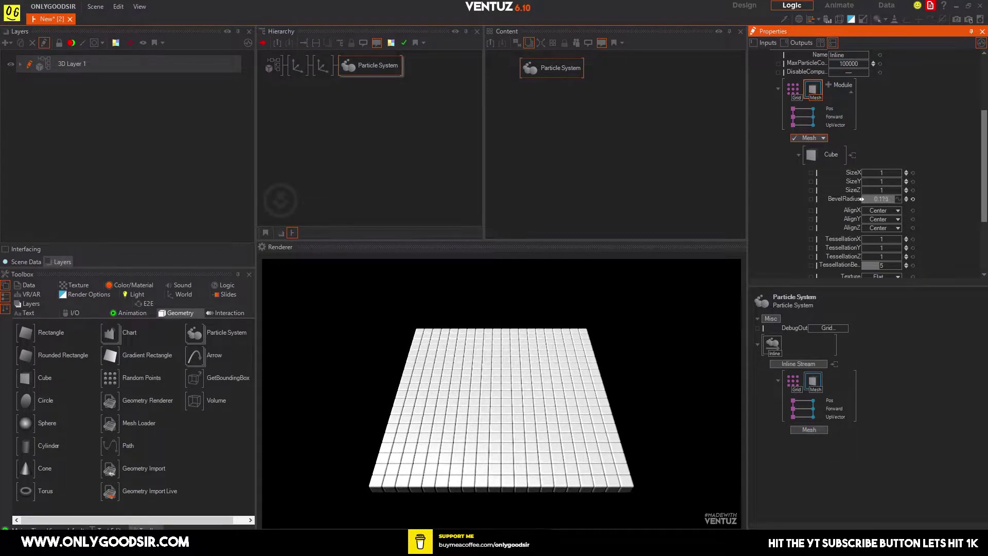
click(885, 201)
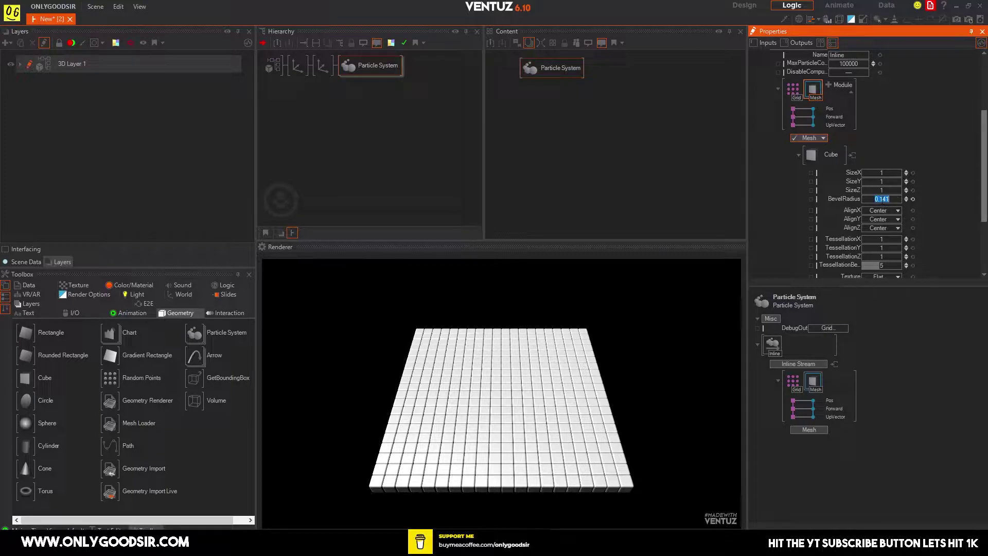
text(1.5)
key(Return)
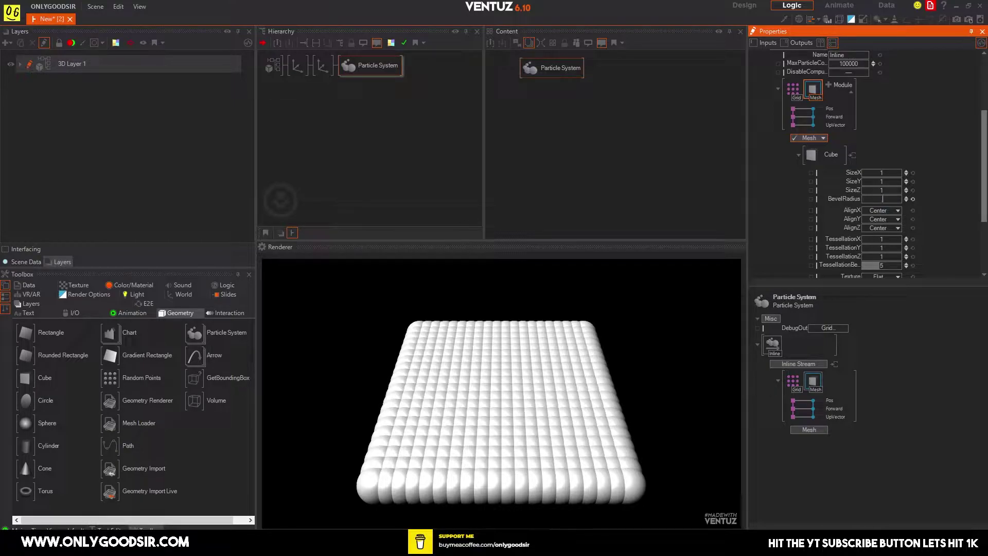
key(Return)
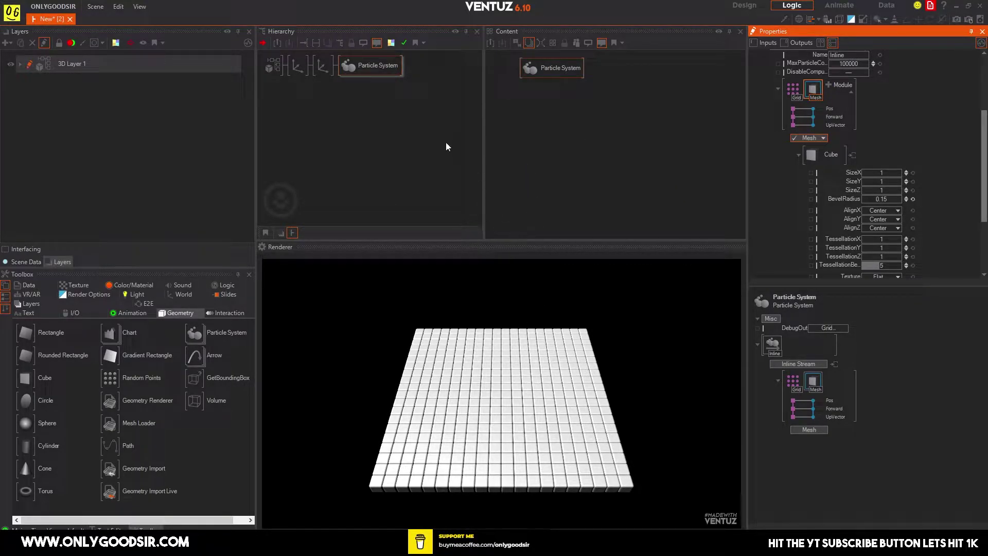
Try stretching the Grid emitter along X with a CountX of 252 and a SizeX of about 230.
click(796, 89)
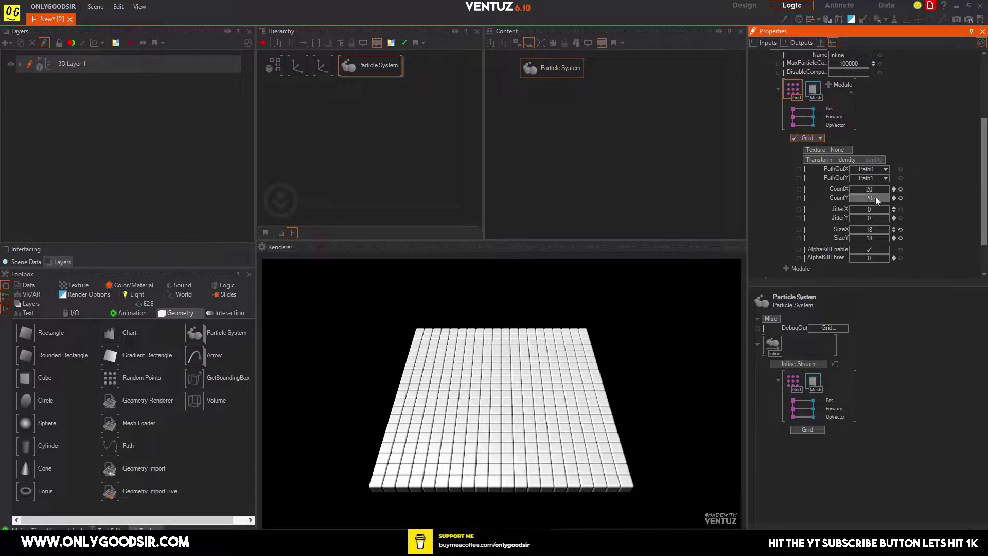
drag(870, 189, 888, 189)
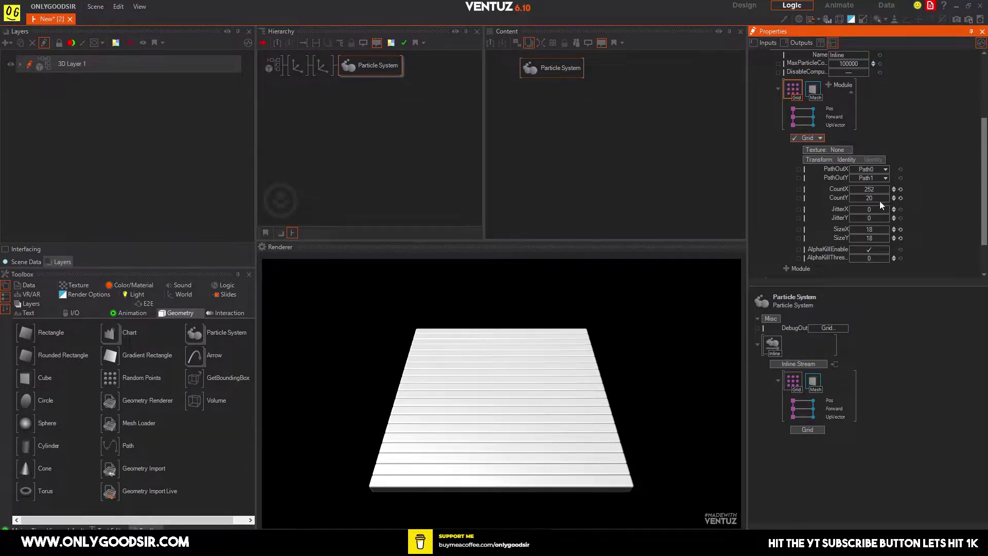
drag(869, 229, 865, 230)
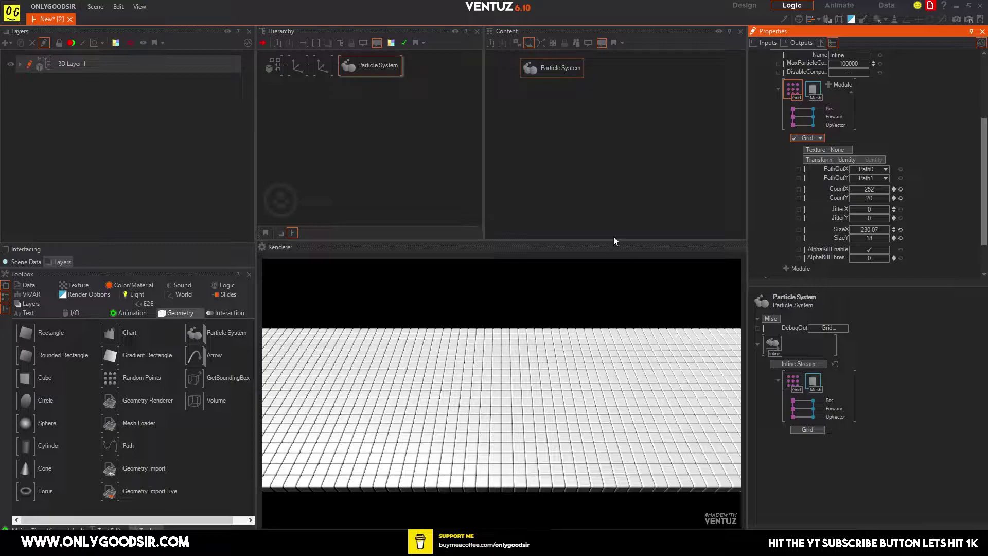
Restore the Grid emitter's CountX to 20 and its SizeX to 18.
text(20)
key(Return)
click(885, 229)
text(18)
key(Return)
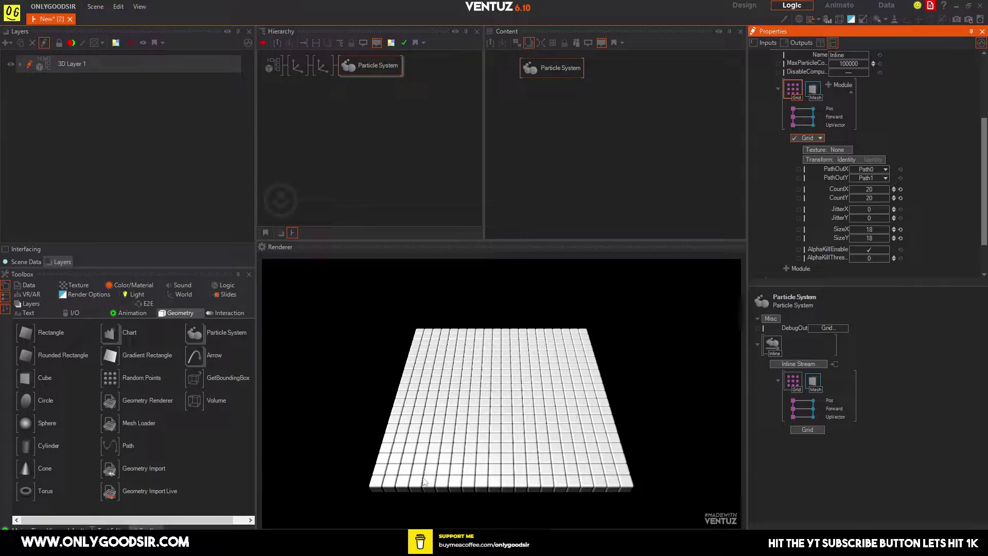
Add a Texture modifier to the particle stream and place it between the Grid and Mesh modules.
click(828, 84)
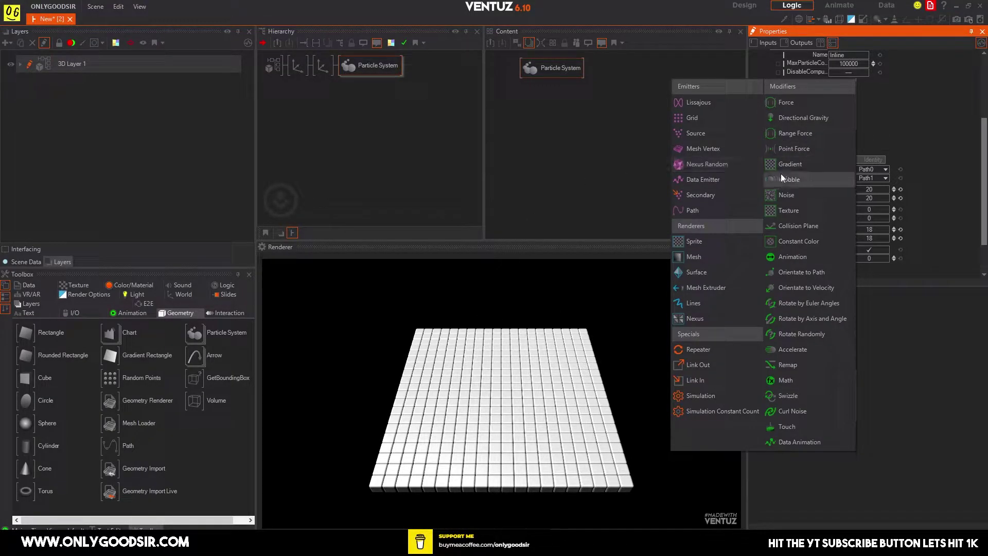
click(794, 210)
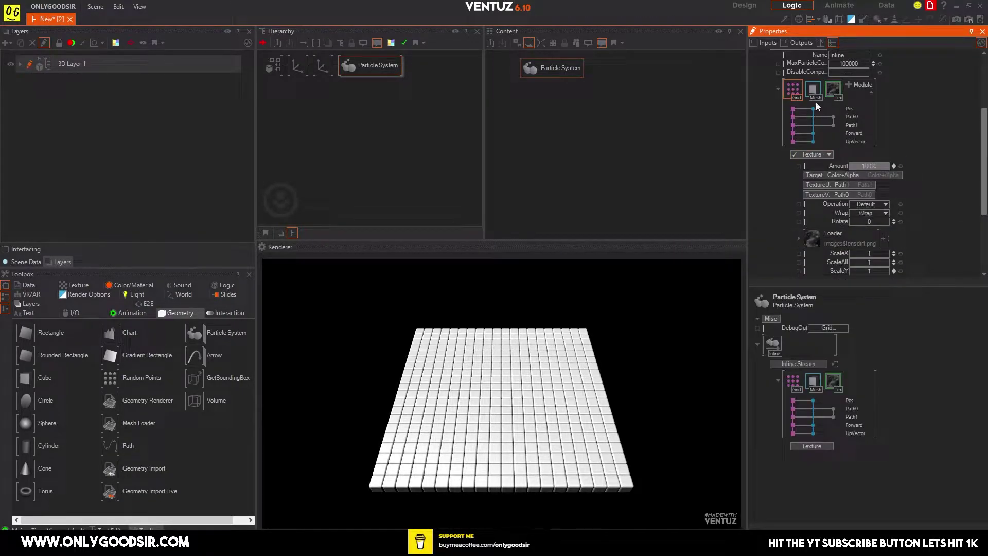
drag(834, 90, 818, 96)
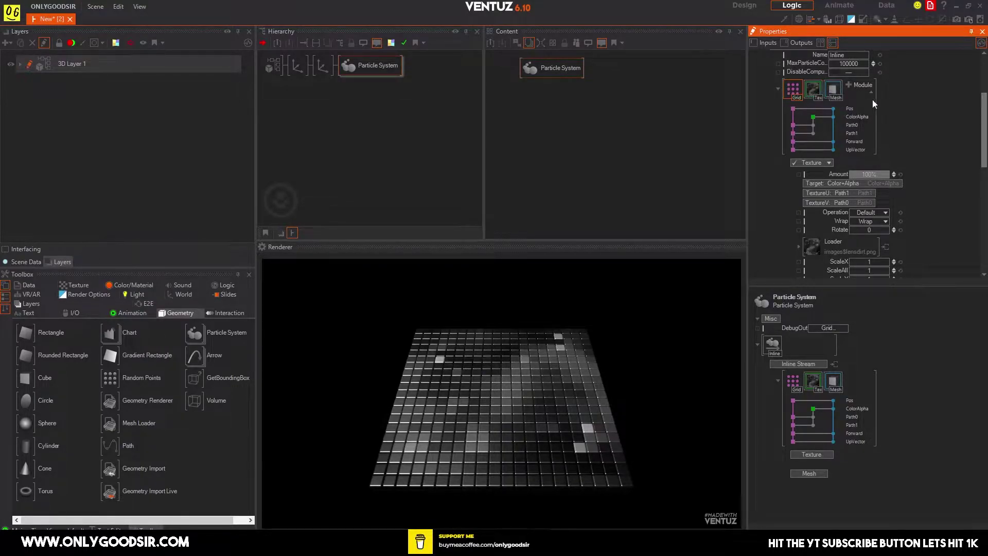
Set the Texture modifier's target to Position along the GlobalY axis.
scroll(931, 215, down, 5)
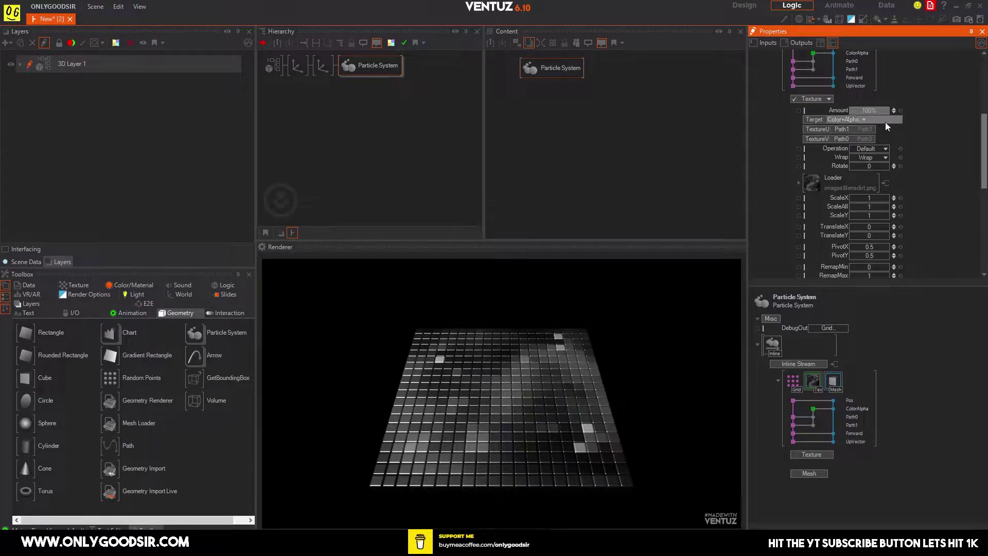
click(867, 119)
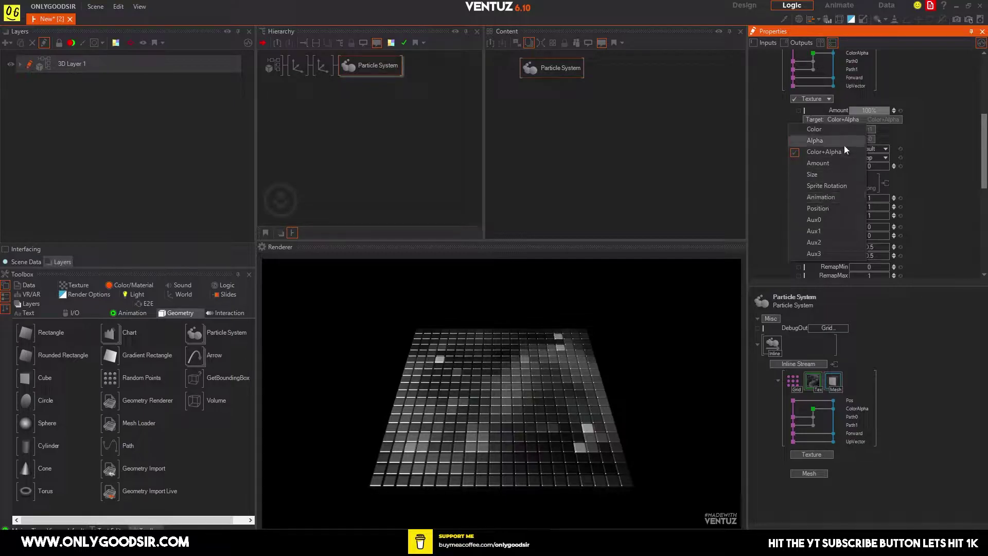
click(822, 208)
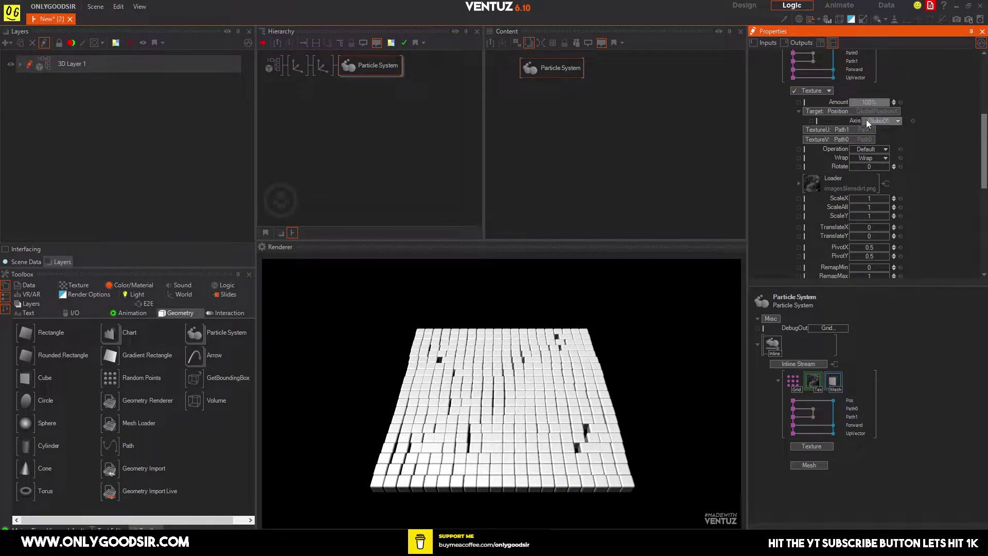
click(885, 119)
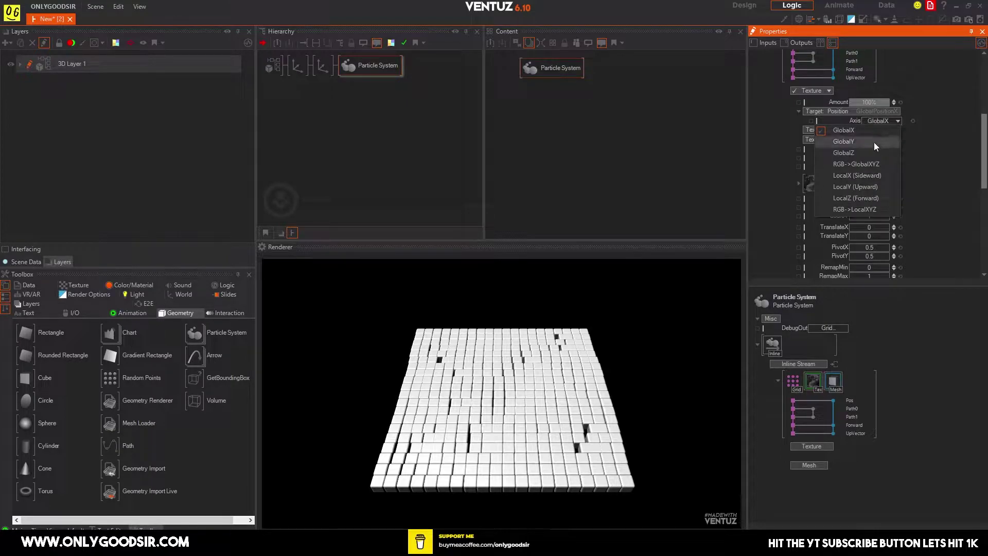
click(874, 142)
scroll(925, 177, down, 3)
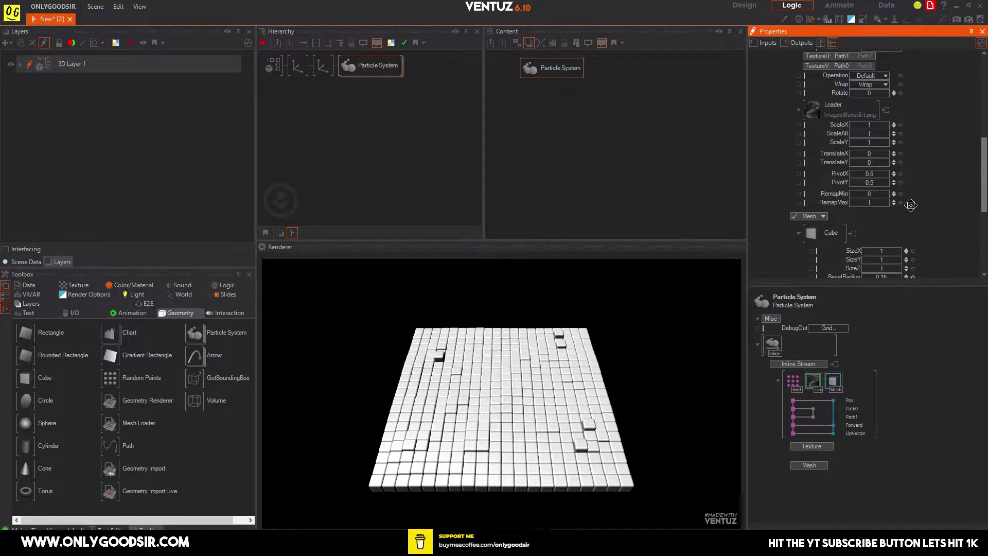
Set the Texture modifier's RemapMin to -1.26 and RemapMax to 4.4, and shift its TranslateX to 4.6.
drag(866, 194, 833, 188)
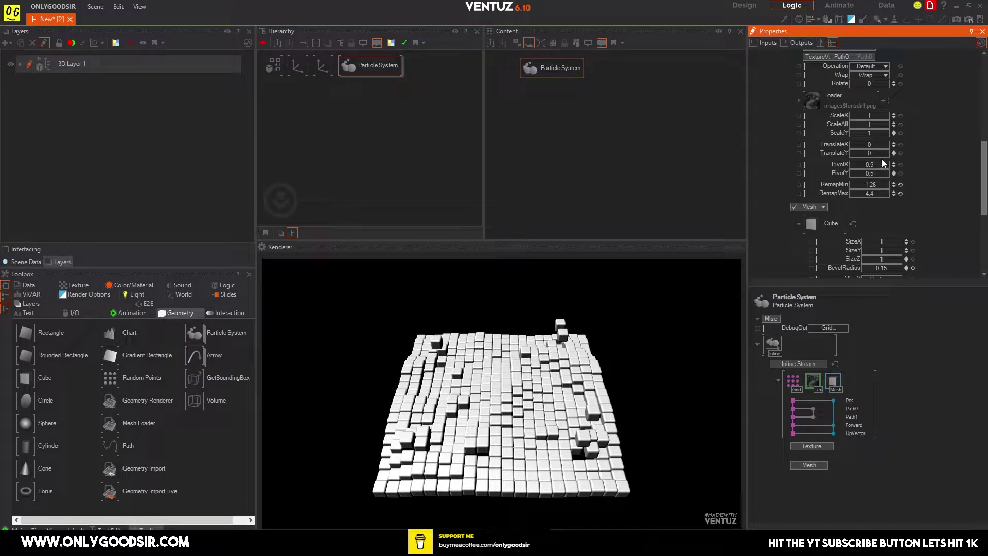
drag(869, 144, 889, 141)
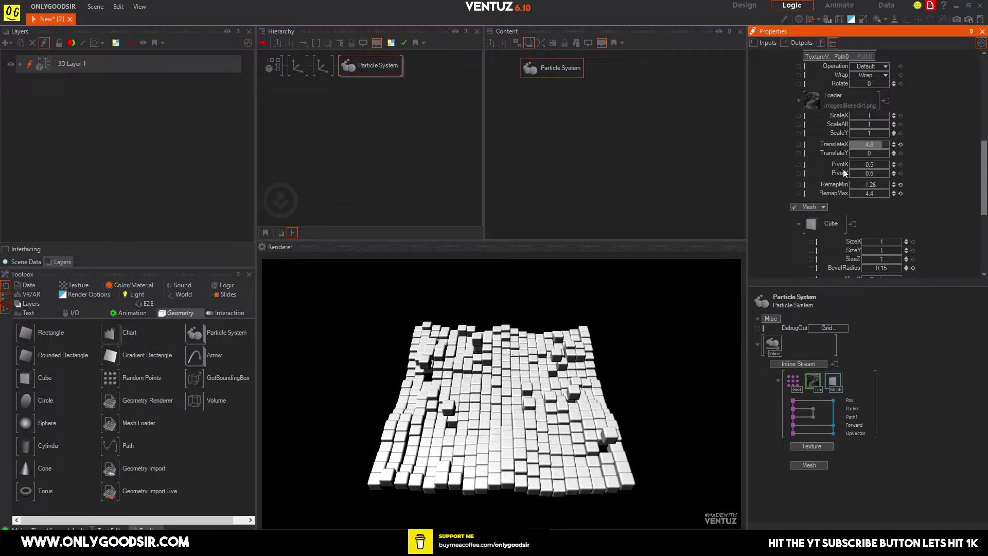
Replace the Texture modifier's image with the built-in liquid.png and shift TranslateX to 6.56 and TranslateY to 1.06.
click(816, 99)
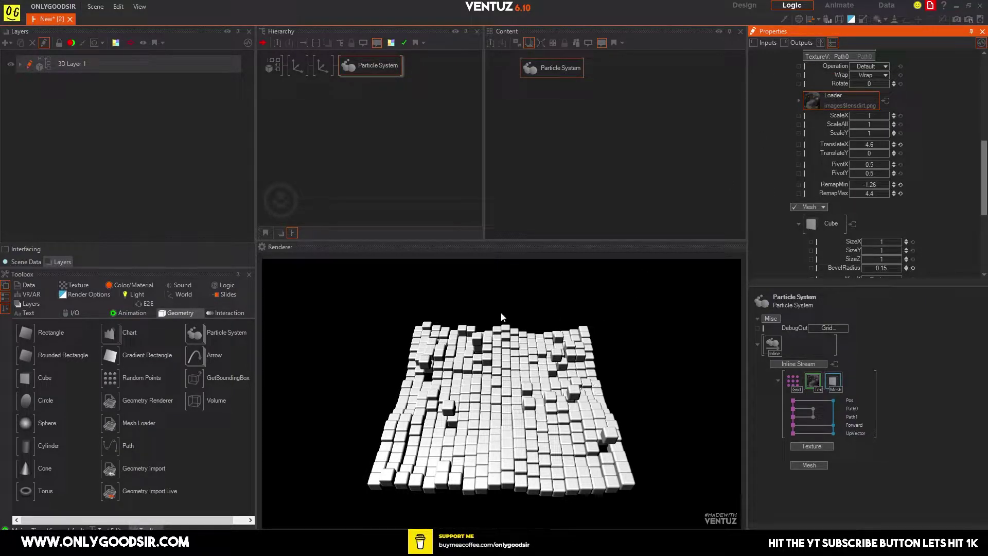
click(846, 97)
mouse_move(819, 110)
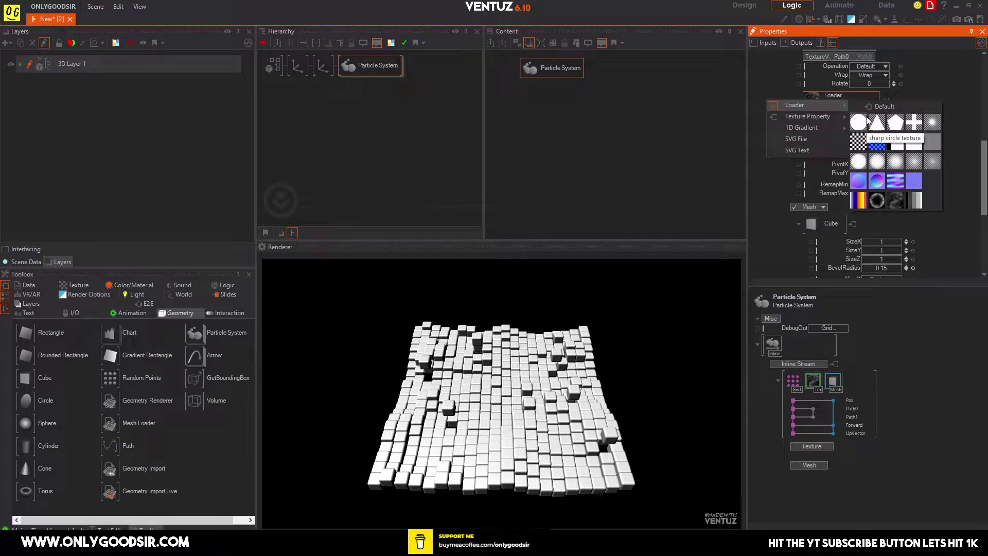
click(896, 183)
drag(871, 145, 888, 146)
mouse_move(888, 145)
mouse_down()
mouse_move(878, 153)
mouse_move(889, 153)
mouse_move(873, 147)
mouse_move(884, 145)
mouse_up()
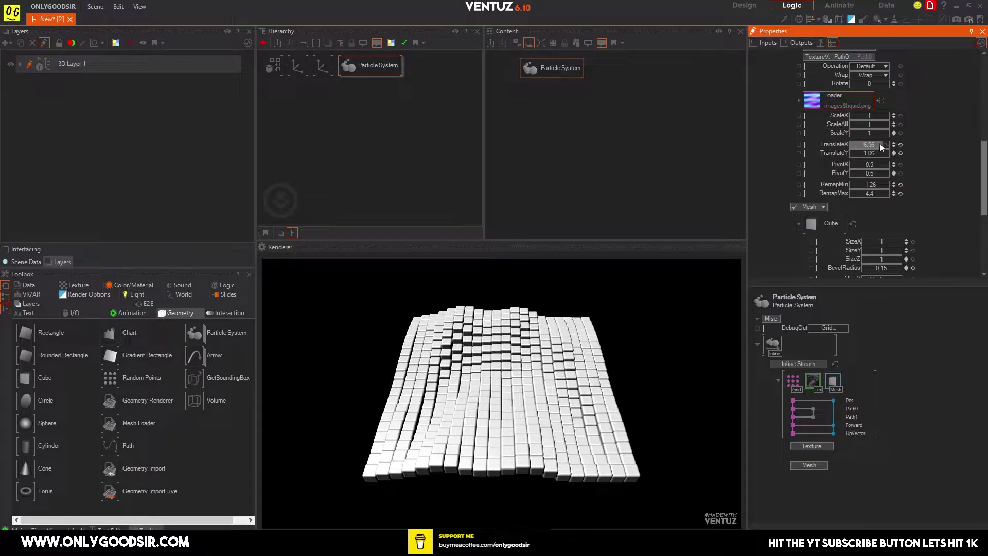
Add a Mover node and bind its value to the Texture modifier's TranslateX and TranslateY.
double_click(626, 104)
text(mover)
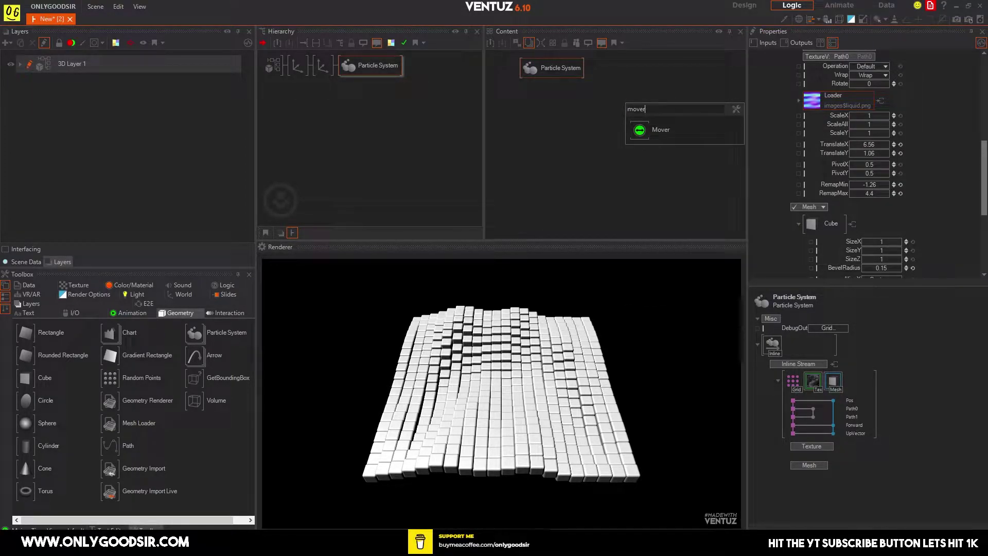
click(628, 130)
click(564, 72)
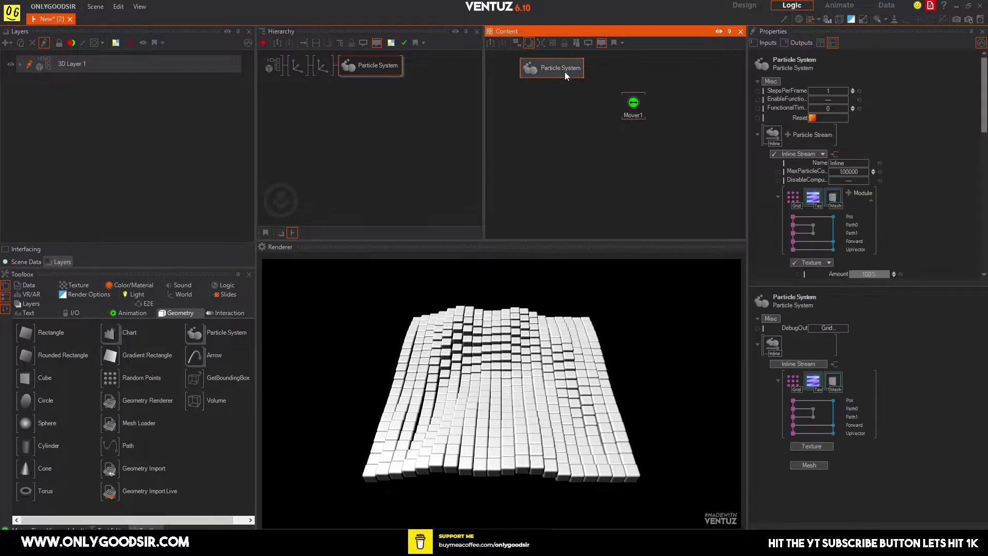
click(803, 194)
scroll(906, 127, down, 10)
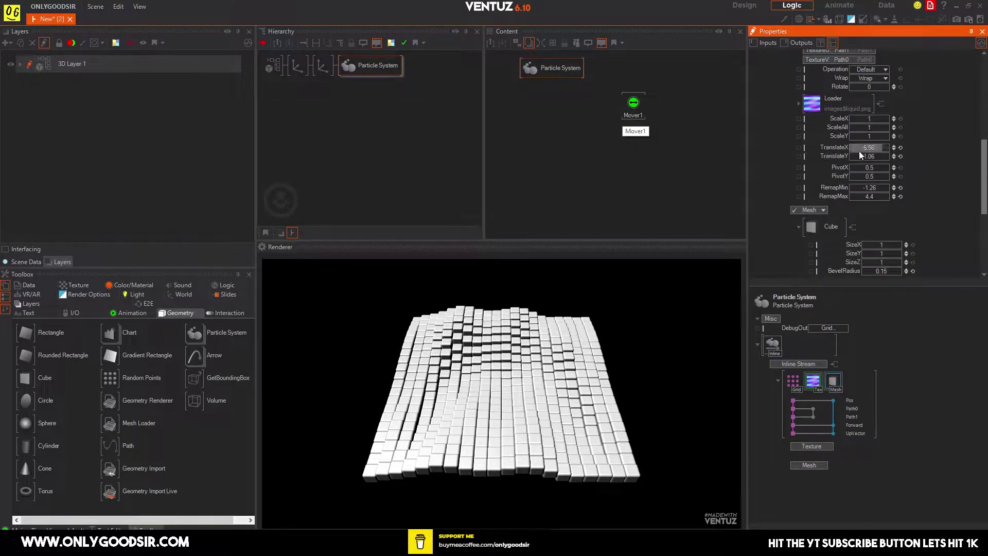
drag(832, 147, 640, 112)
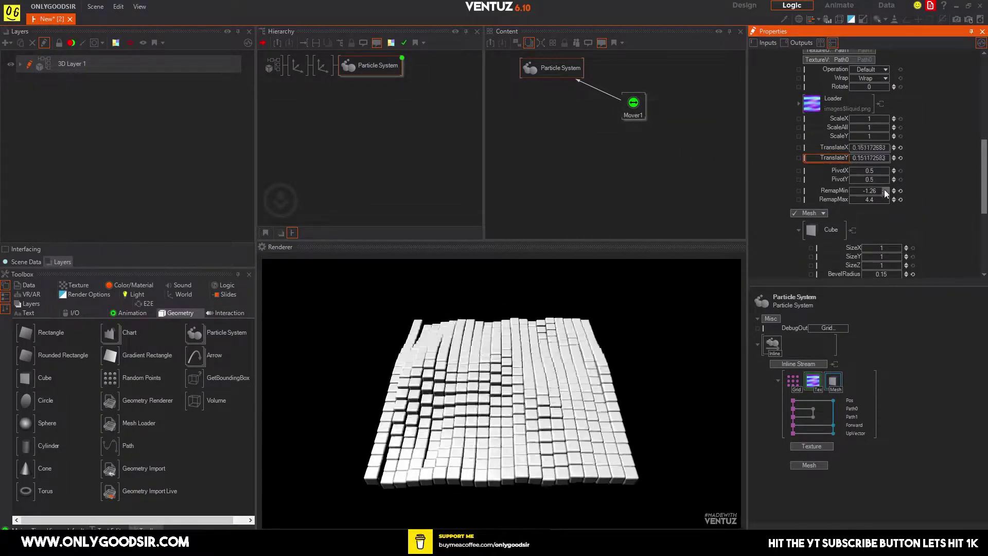
Set the Mover's Min to 0, turn off Swing and set its Duration to 19.7 s.
click(633, 105)
double_click(828, 140)
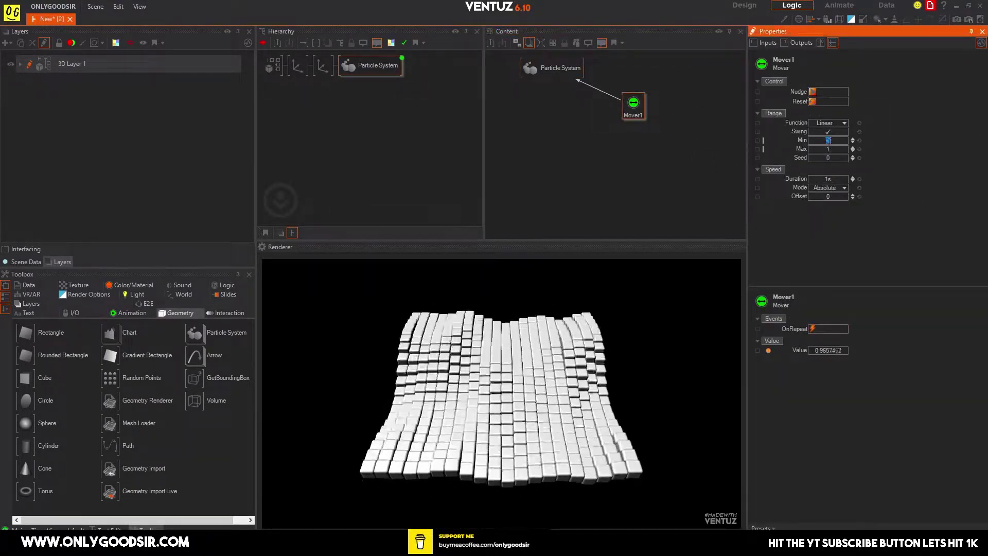
text(0)
key(Return)
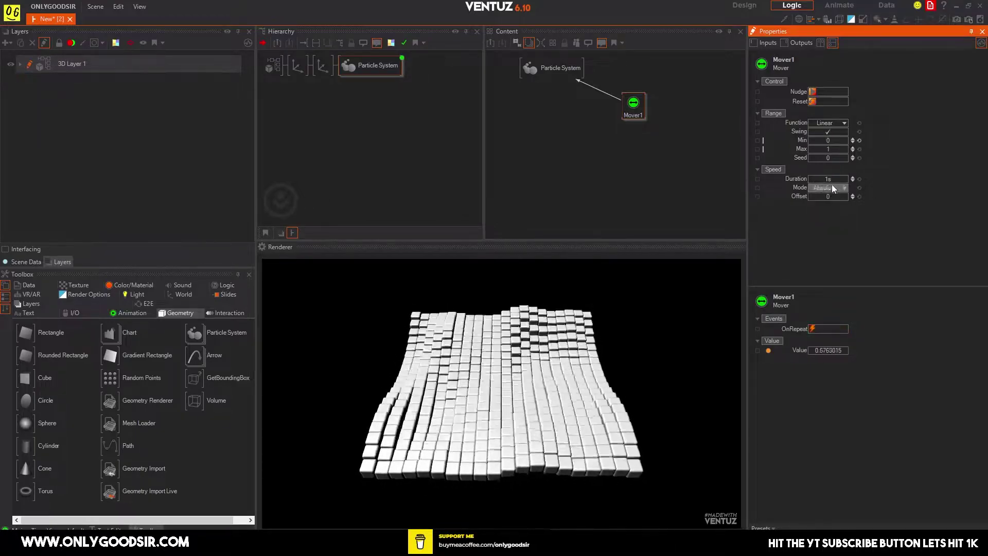
click(828, 129)
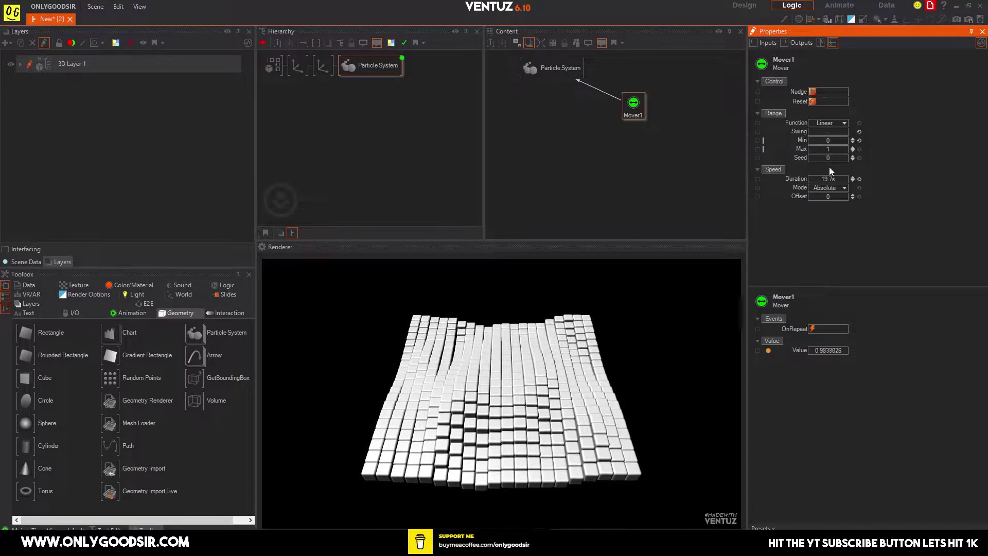
Delete the Mover node that drives the texture translation.
click(633, 103)
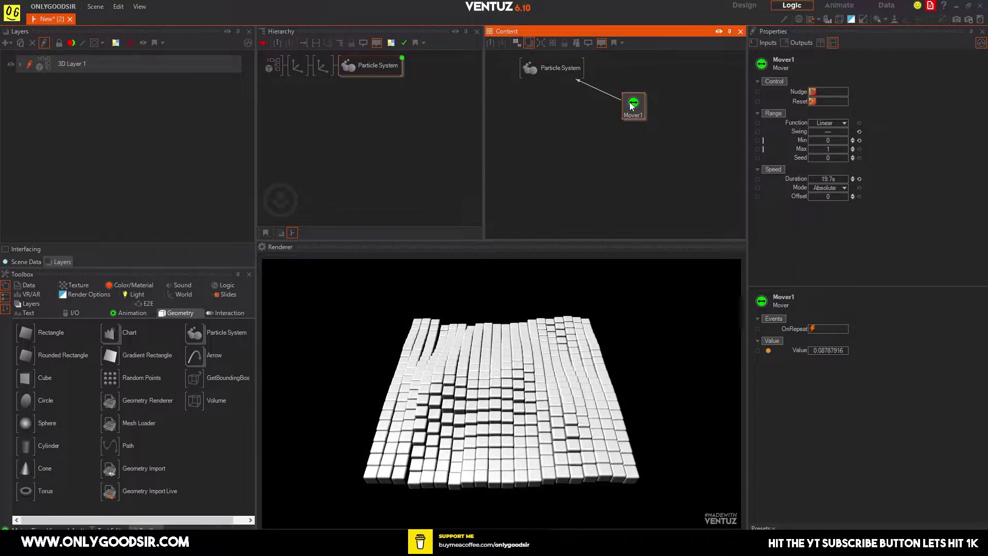
key(Delete)
Apply the Linear 1 animation preset to the Texture modifier's TranslateX and TranslateY.
click(561, 69)
scroll(886, 206, down, 5)
scroll(883, 198, down, 5)
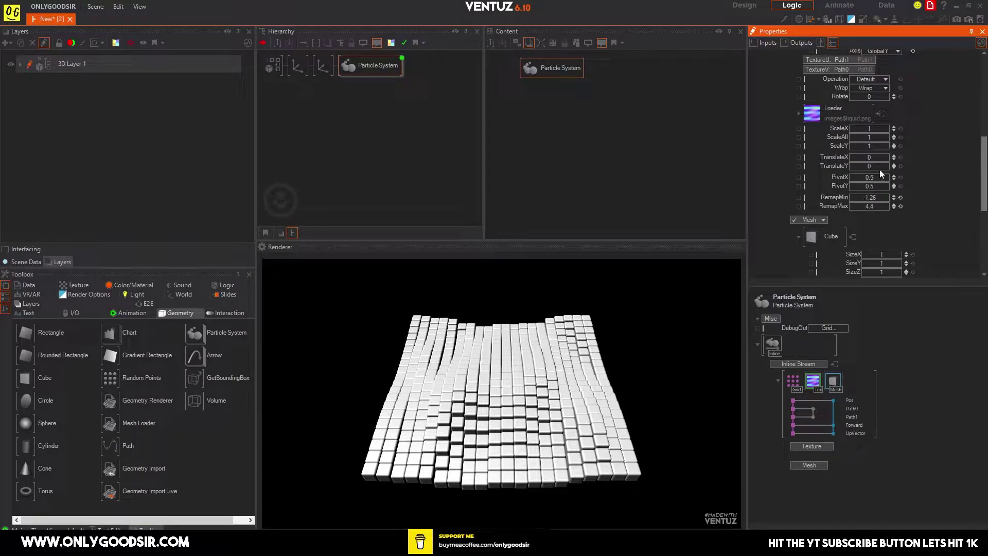
right_click(887, 157)
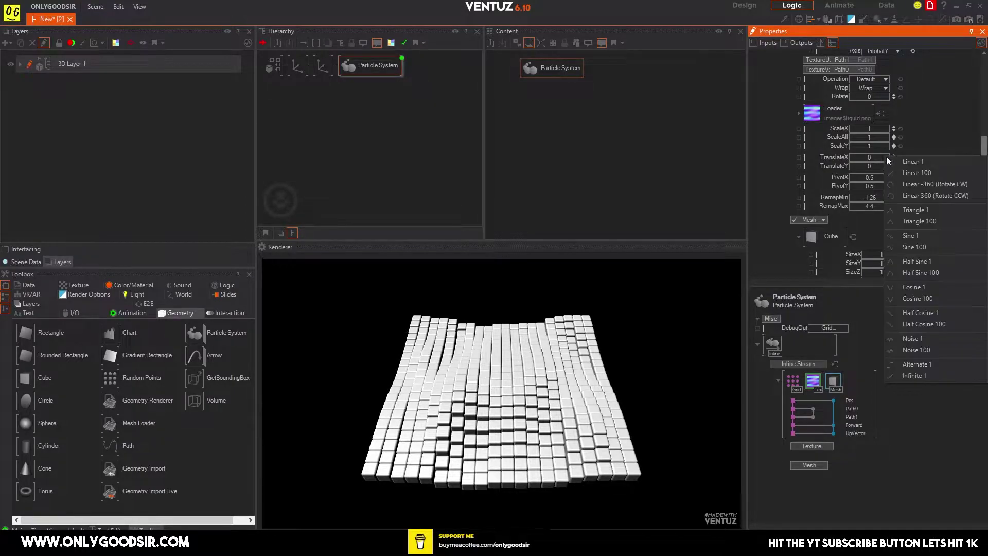
click(919, 161)
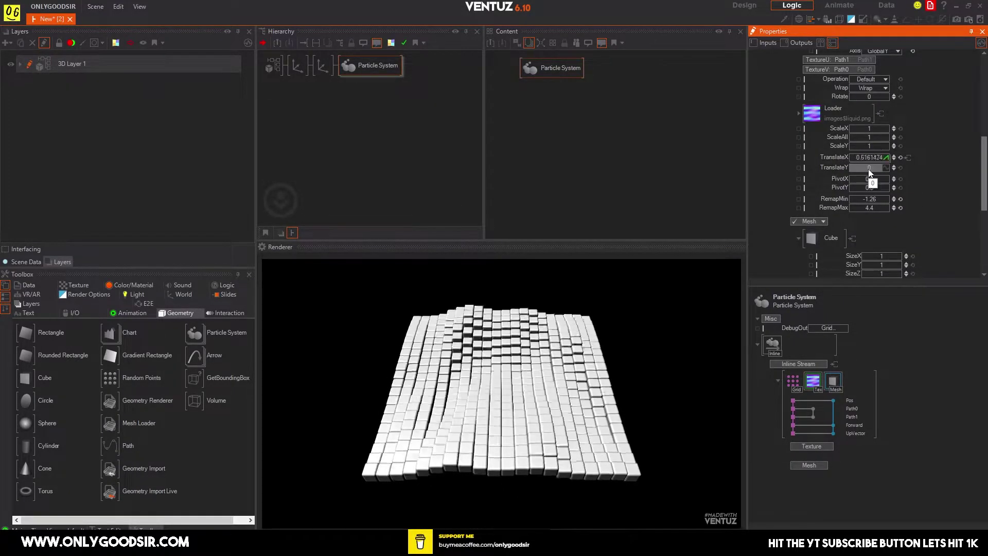
right_click(886, 166)
click(922, 172)
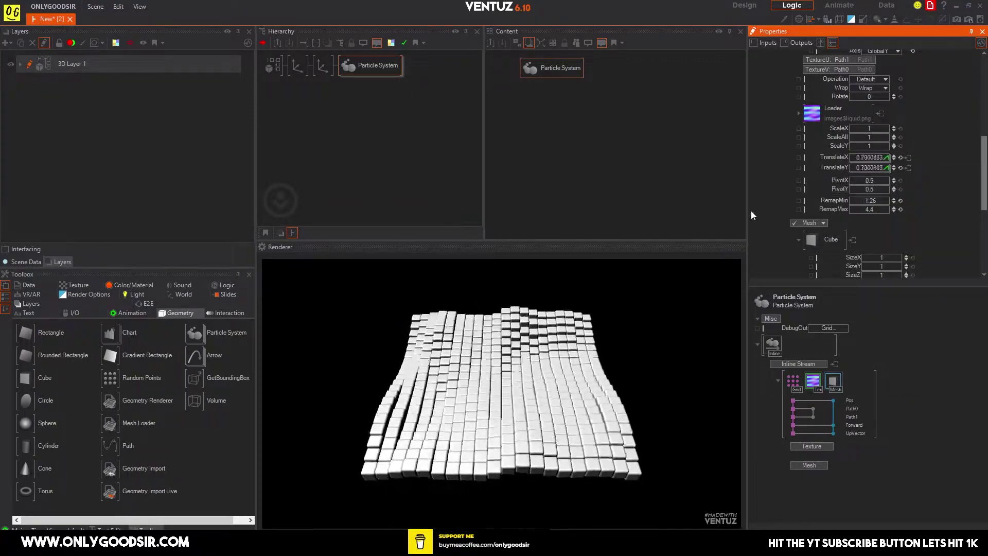
Convert the inline TranslateX and TranslateY animations into separate Mover nodes and arrange them side by side below the Particle System.
click(885, 168)
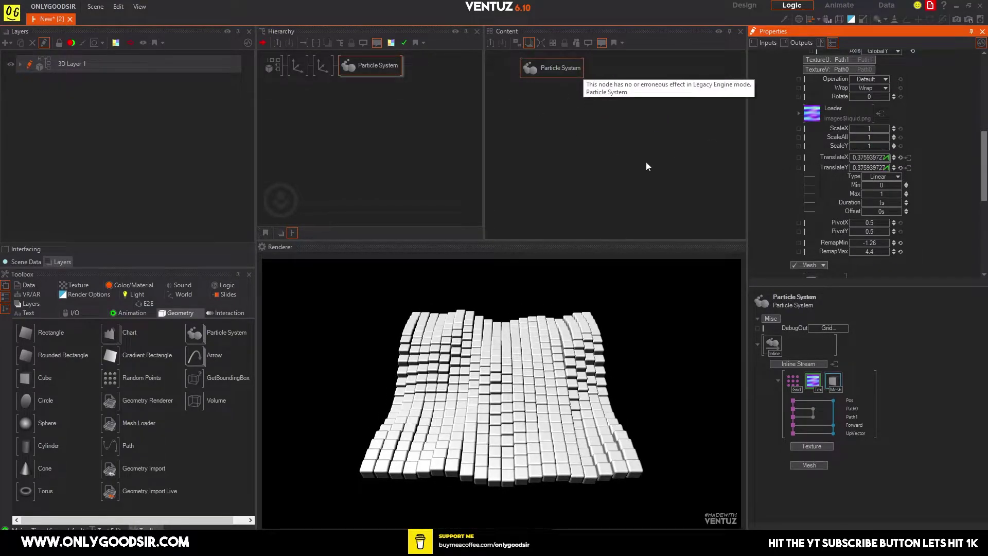
click(908, 167)
click(908, 158)
drag(536, 142, 659, 100)
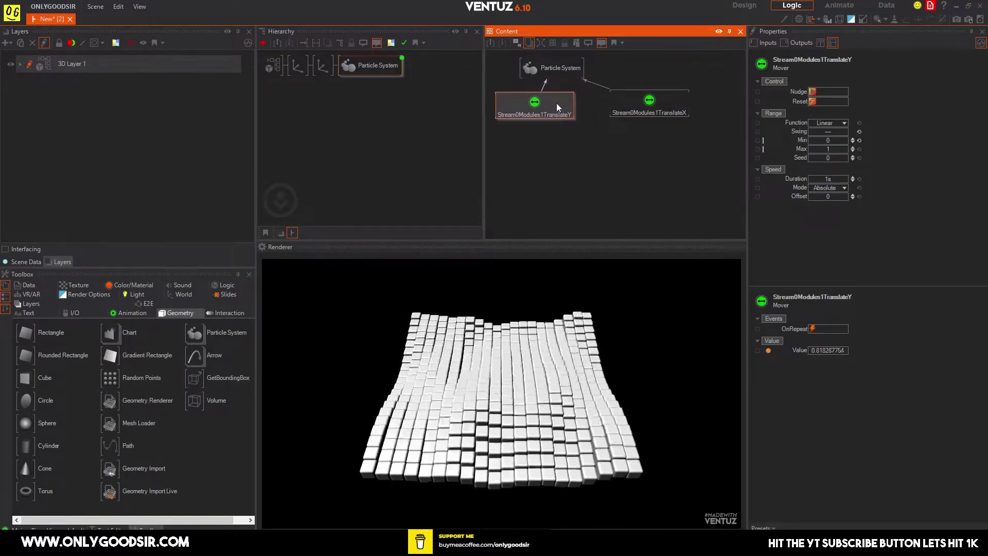
drag(557, 103, 543, 121)
drag(675, 114, 645, 124)
Set the Duration of the TranslateX Mover to 2 s and of the TranslateY Mover to 50 s.
click(542, 119)
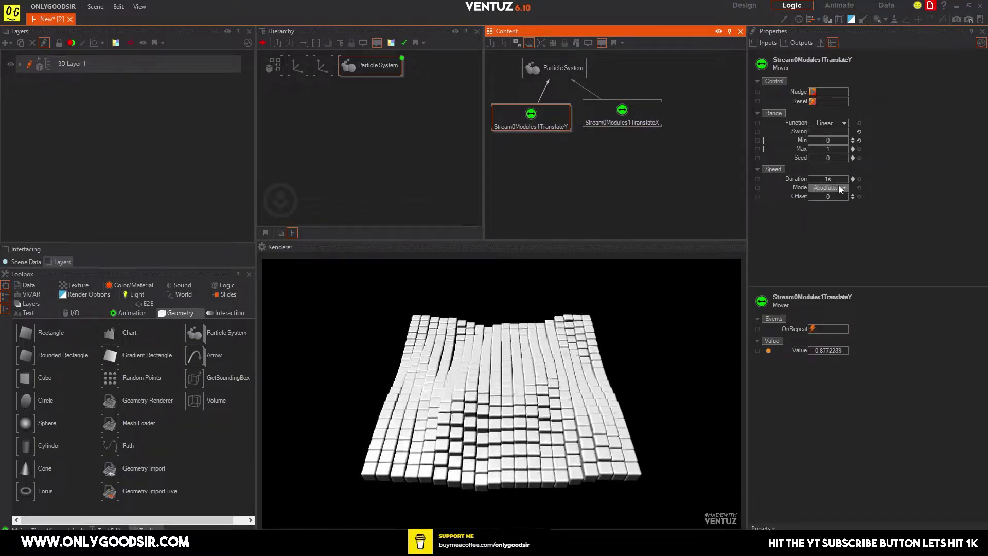
click(831, 178)
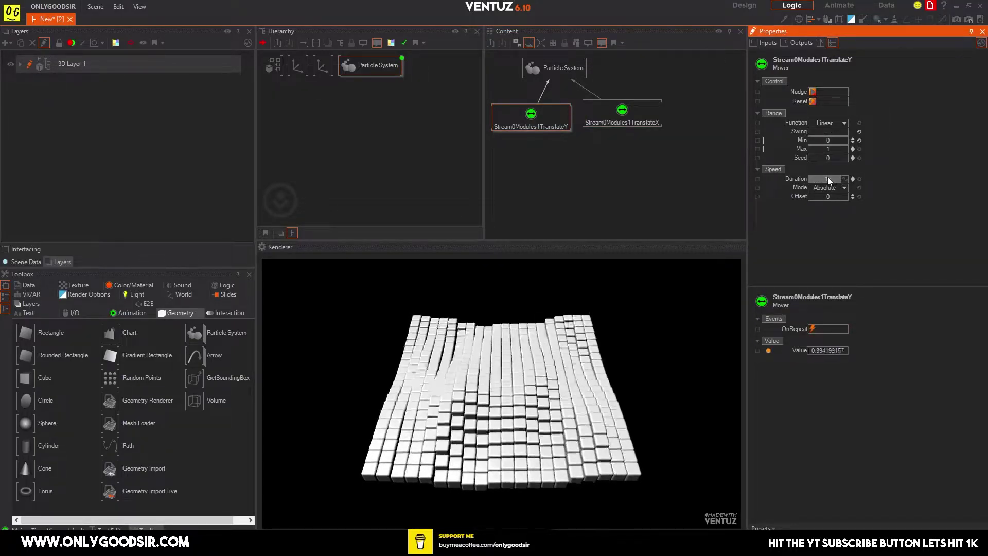
click(611, 114)
click(831, 179)
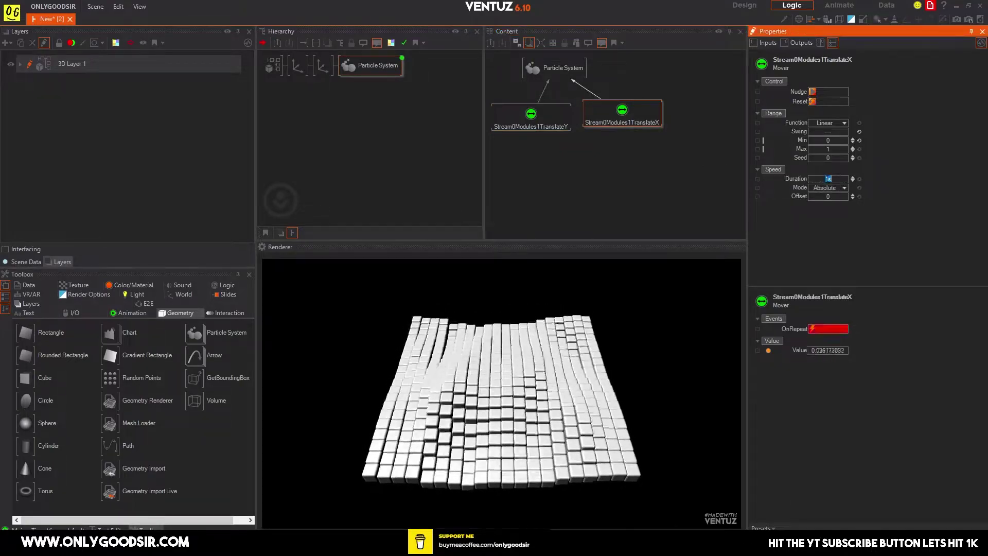
text(2)
key(Return)
click(546, 115)
click(837, 180)
text(50)
key(Return)
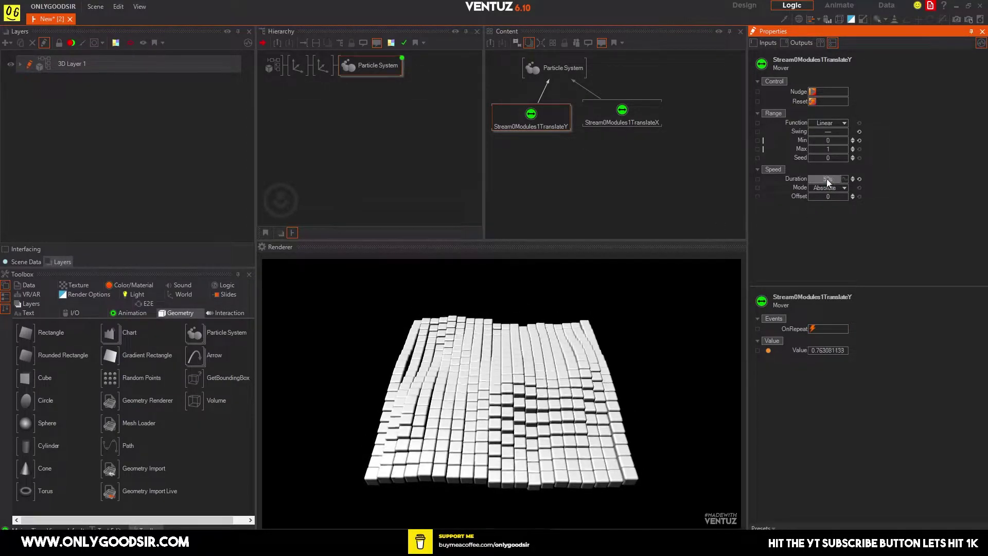
Set the TranslateX Mover's Duration to 2.5 s and clear the node selection.
click(646, 114)
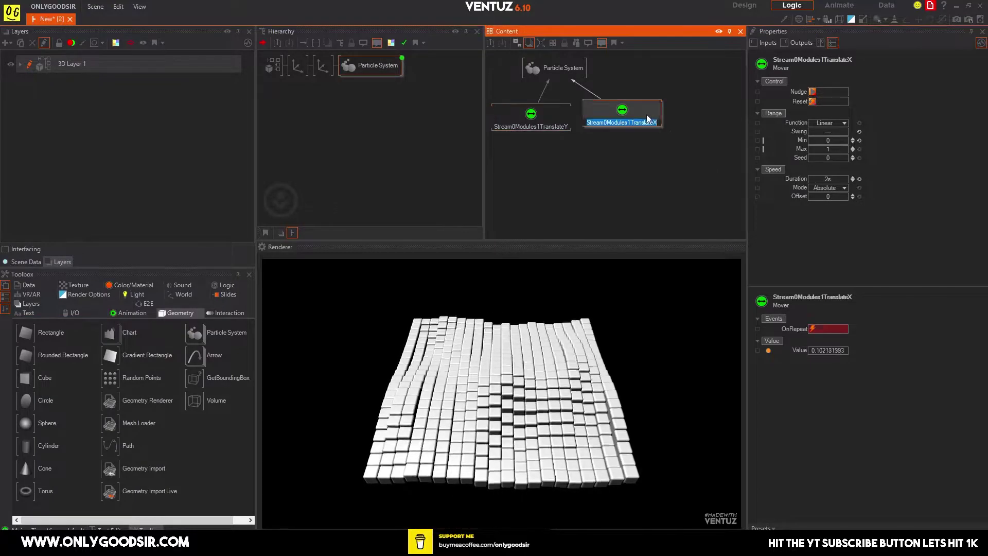
scroll(839, 181, up, 1)
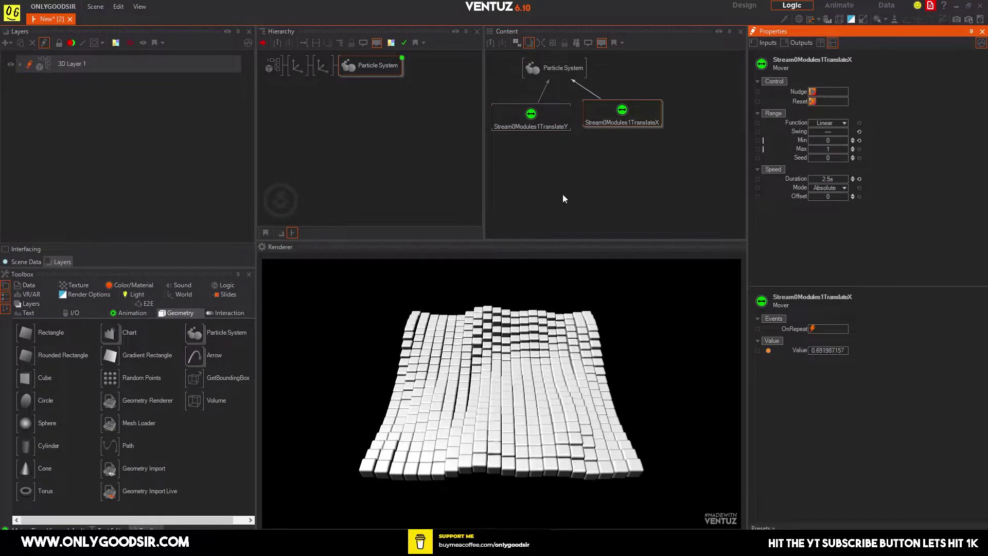
click(634, 173)
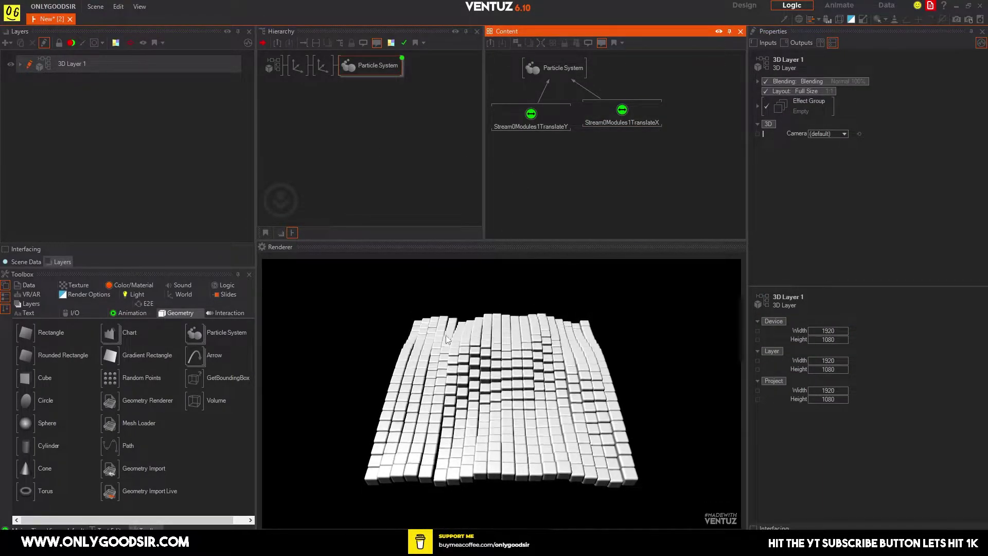
Select the Particle System and show its Mesh module's settings down to the Material property.
click(356, 70)
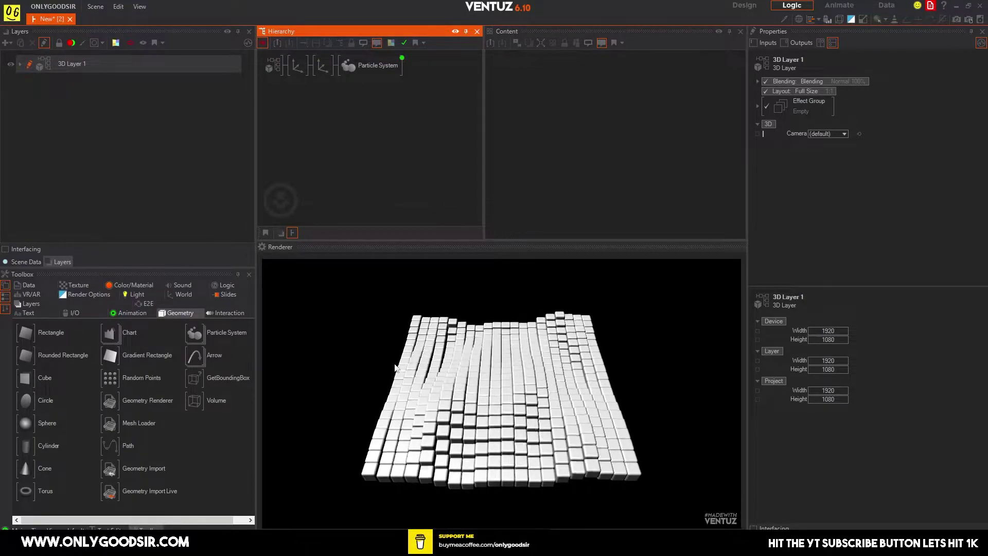
click(359, 71)
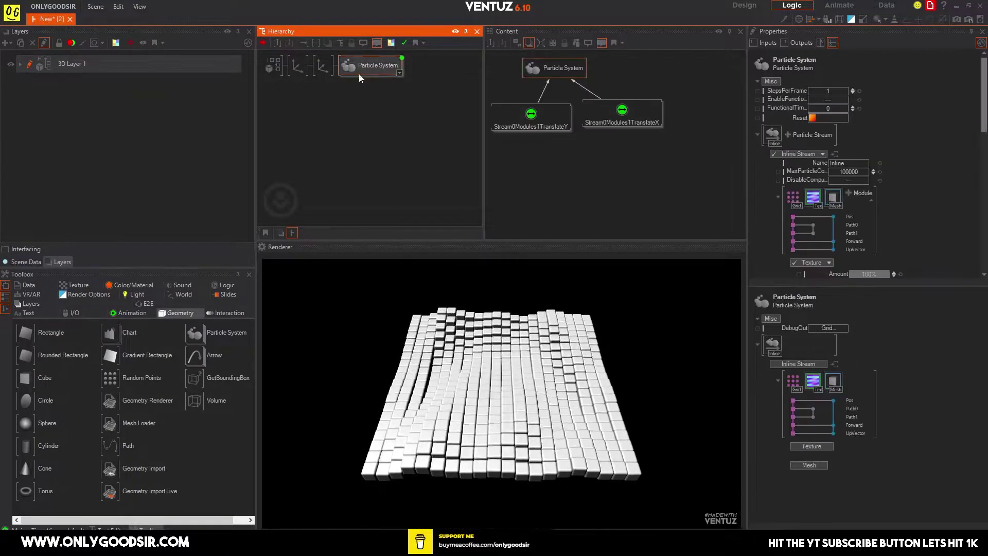
click(555, 75)
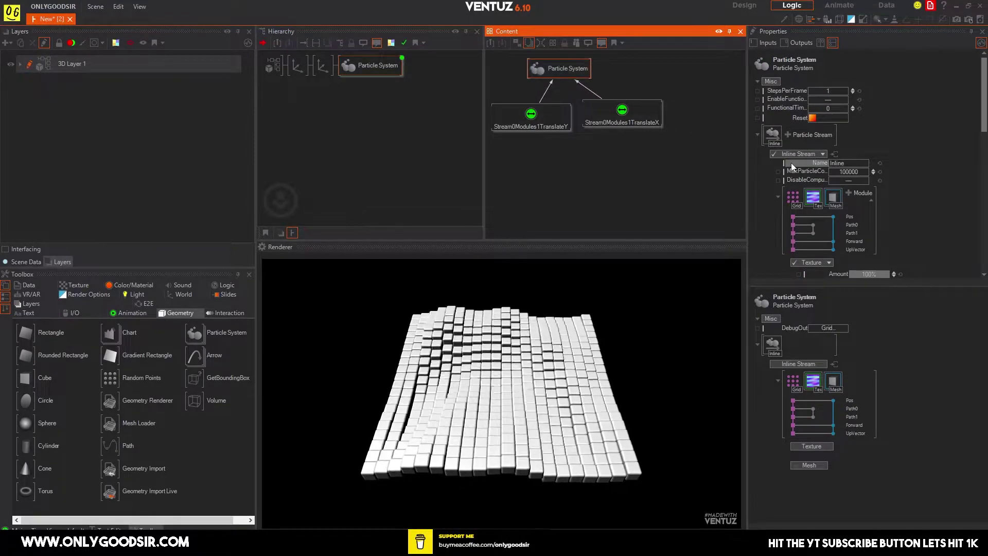
click(834, 197)
scroll(921, 222, down, 5)
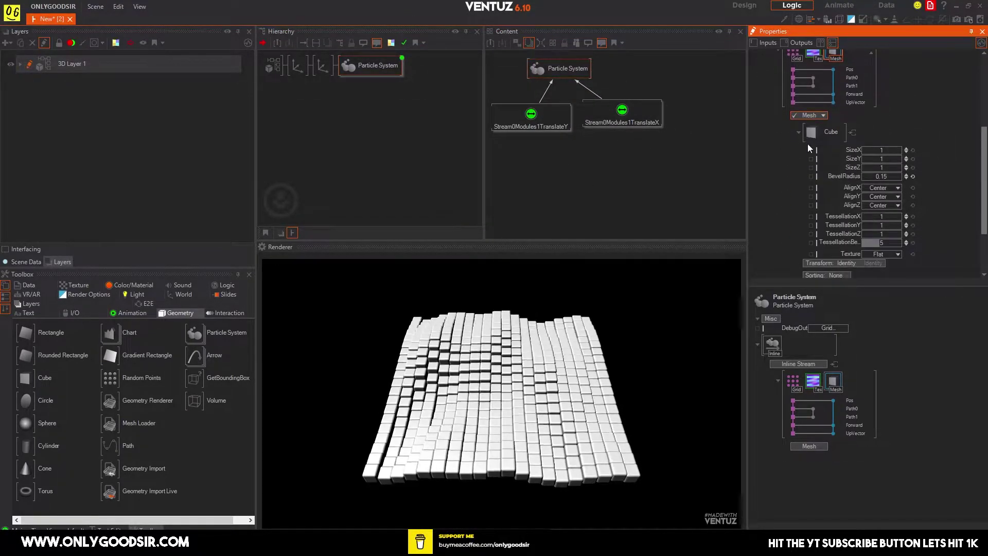
scroll(781, 164, down, 1)
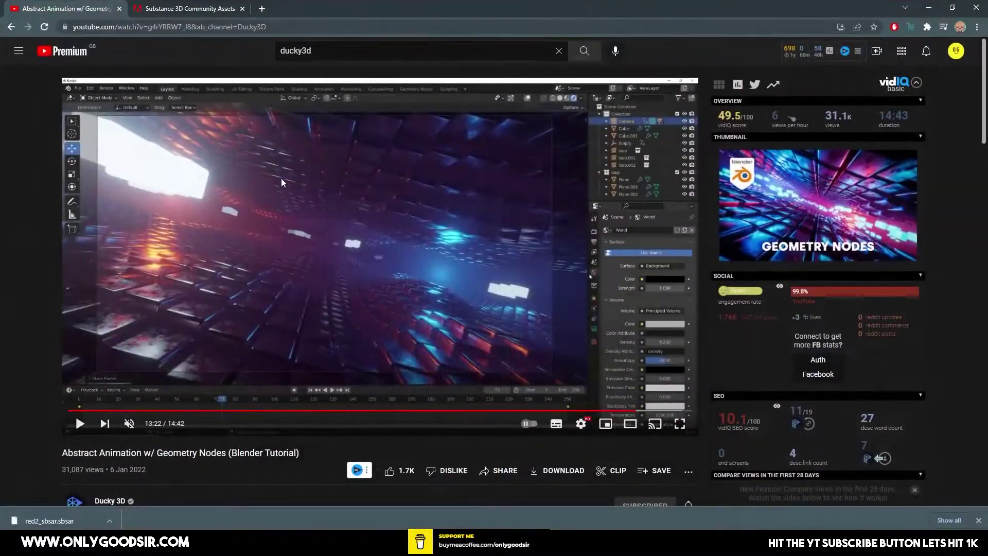
Switch to the browser and look through the Metal materials on Adobe Substance 3D Community Assets.
click(178, 11)
scroll(331, 293, up, 3)
scroll(331, 293, down, 3)
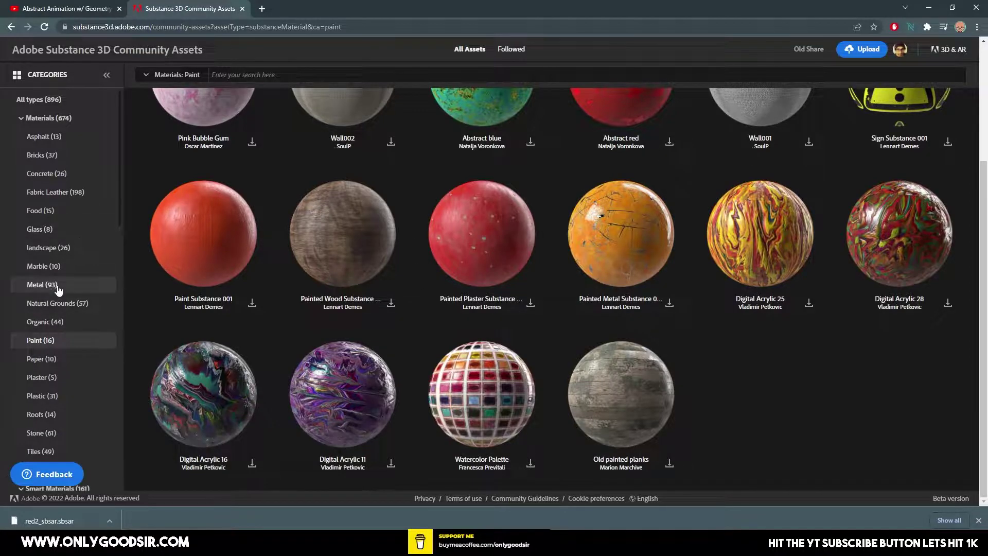
click(42, 285)
scroll(413, 283, up, 3)
scroll(464, 298, down, 6)
scroll(477, 302, down, 18)
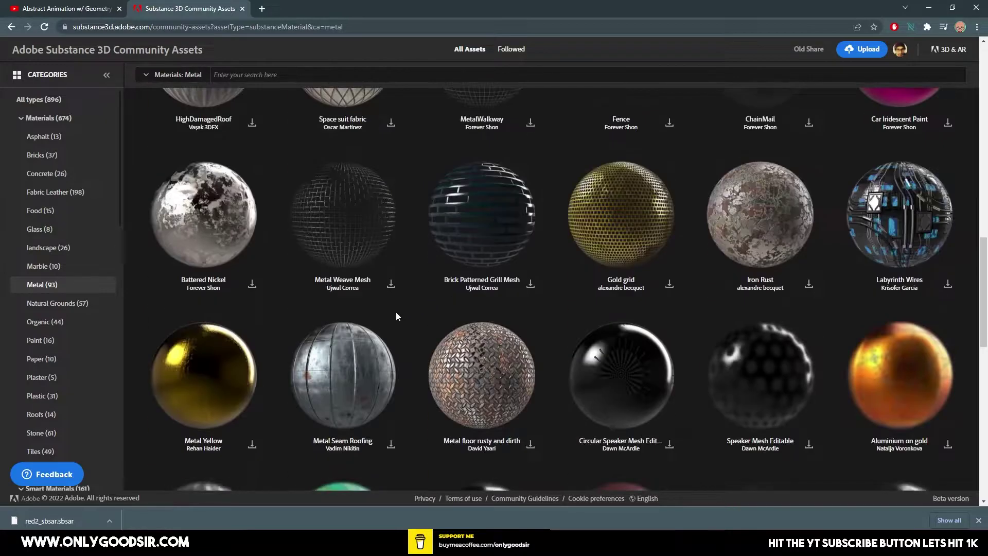
scroll(432, 308, down, 5)
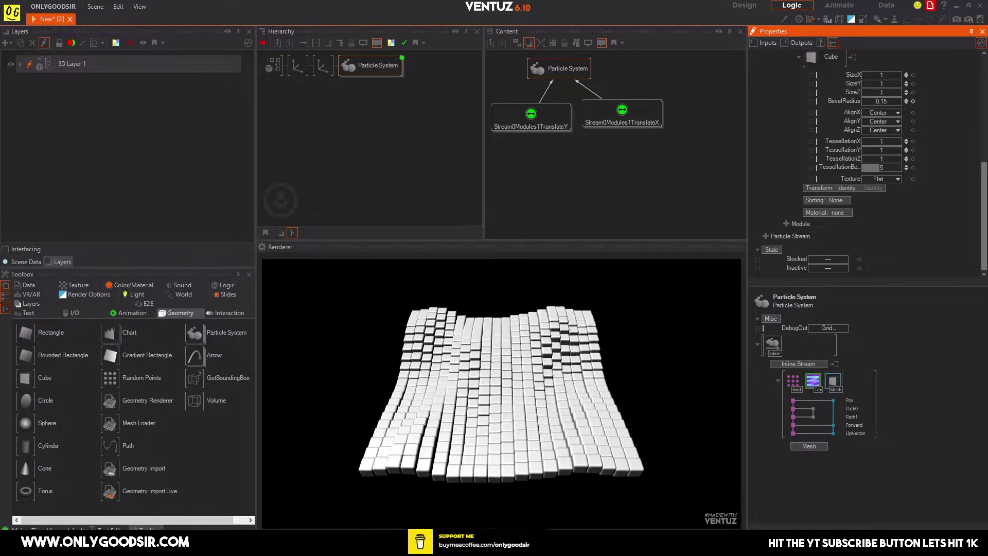
Insert metalsubstance006.sbsar from the metal folder into the hierarchy directly before the Particle System.
drag(987, 201, 555, 201)
click(392, 309)
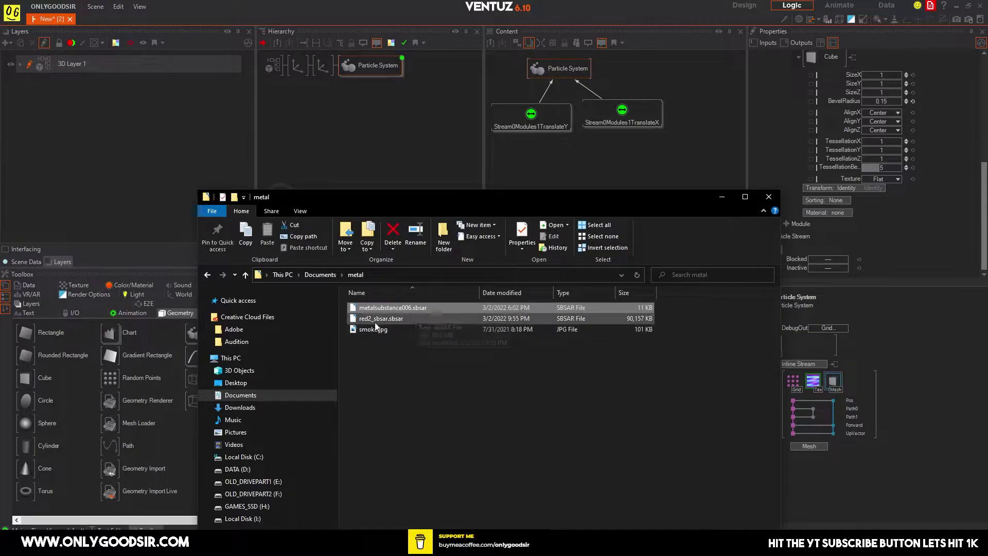
drag(387, 307, 339, 64)
click(555, 288)
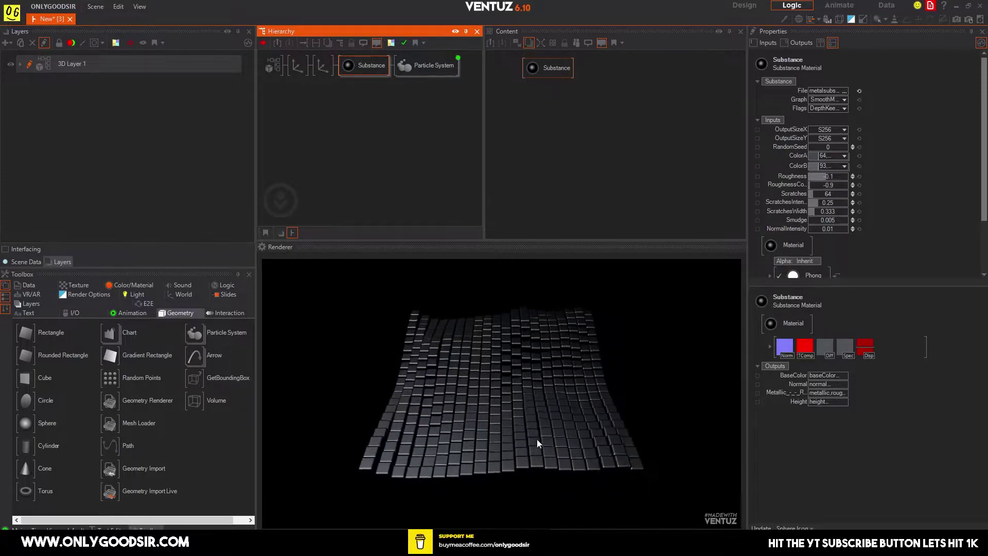
Toggle the metalsubstance006 material on the cubes for comparison and leave its Substance node blocked.
middle_click(359, 67)
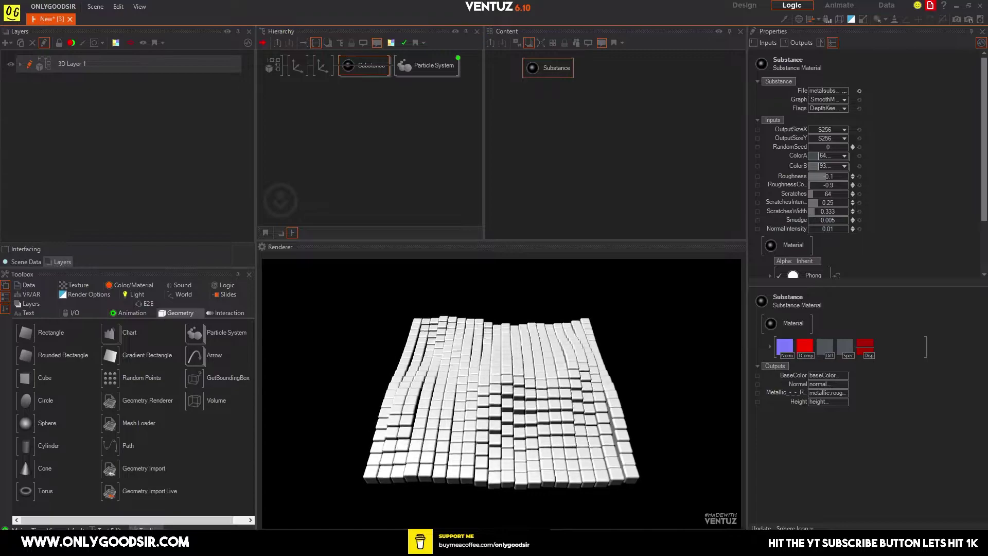
click(531, 545)
click(388, 328)
click(393, 321)
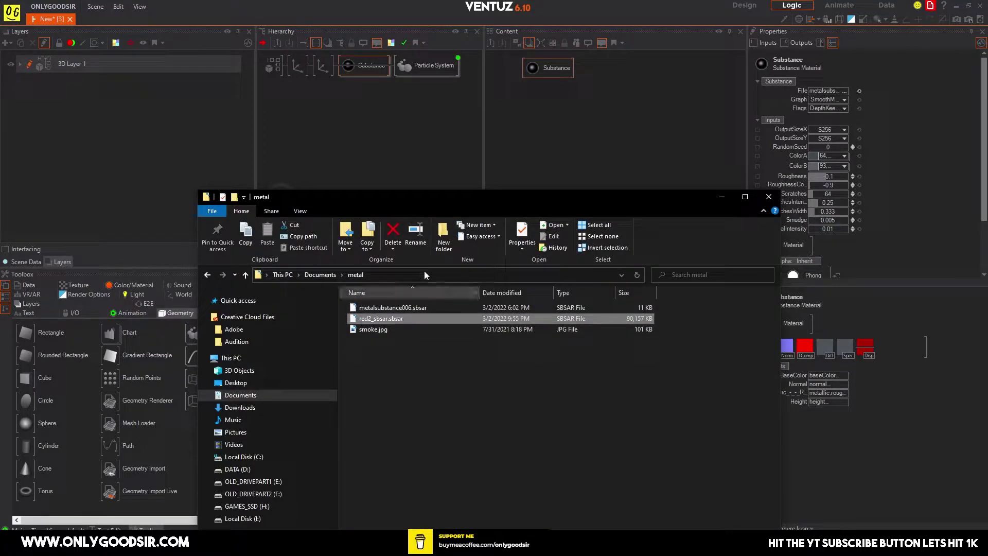
click(357, 66)
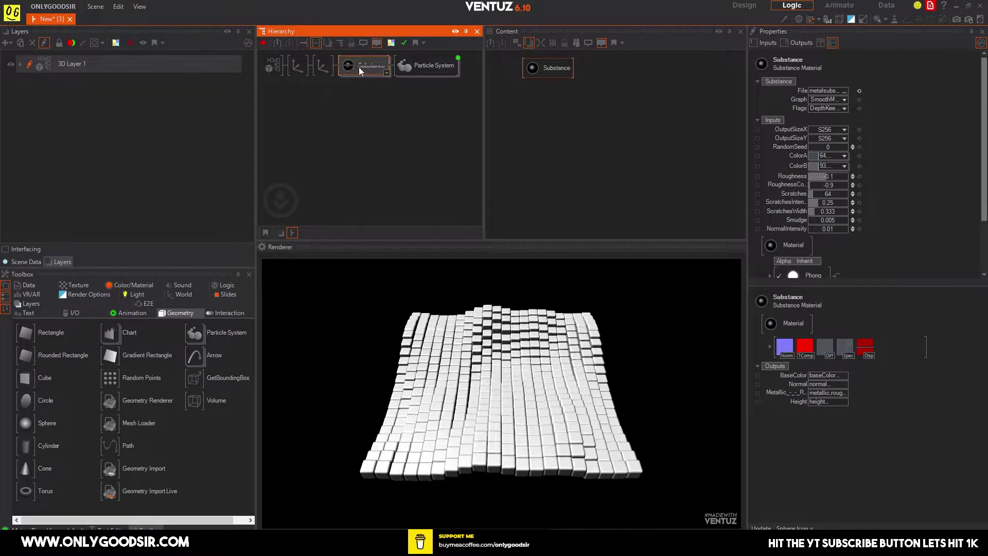
middle_click(359, 67)
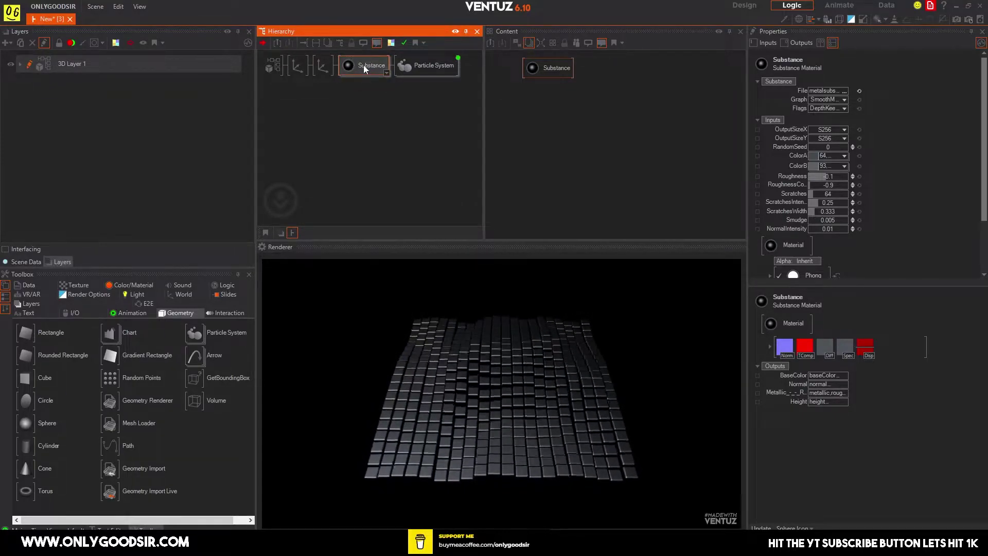
middle_click(363, 66)
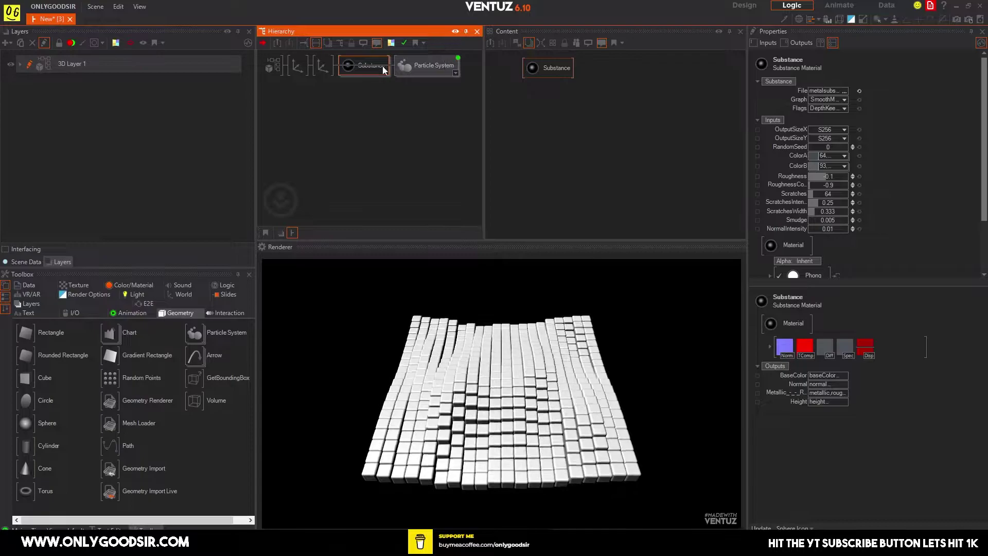
Insert red2_sbsar.sbsar from the metal folder between the blocked Substance and the Particle System, and clear the selection.
click(415, 542)
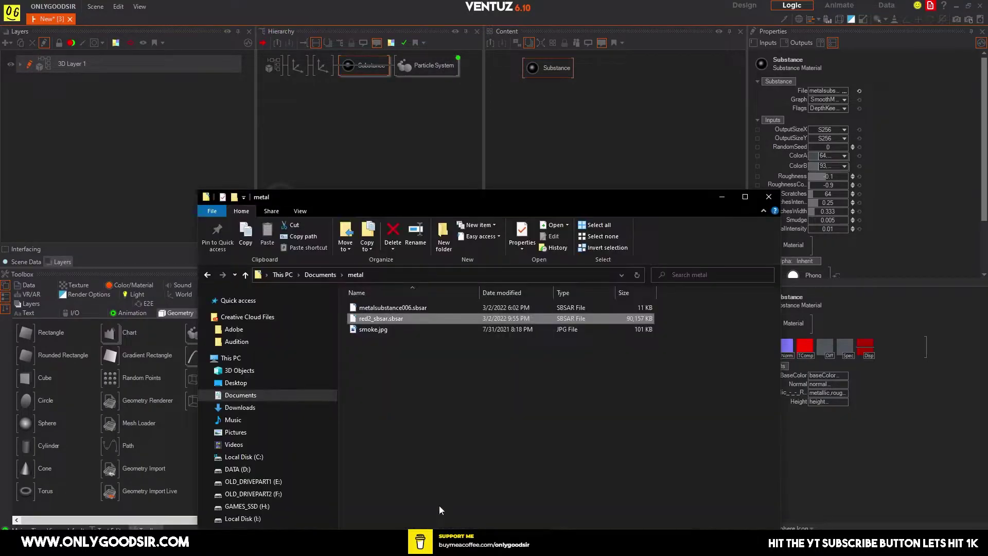
drag(391, 319, 401, 73)
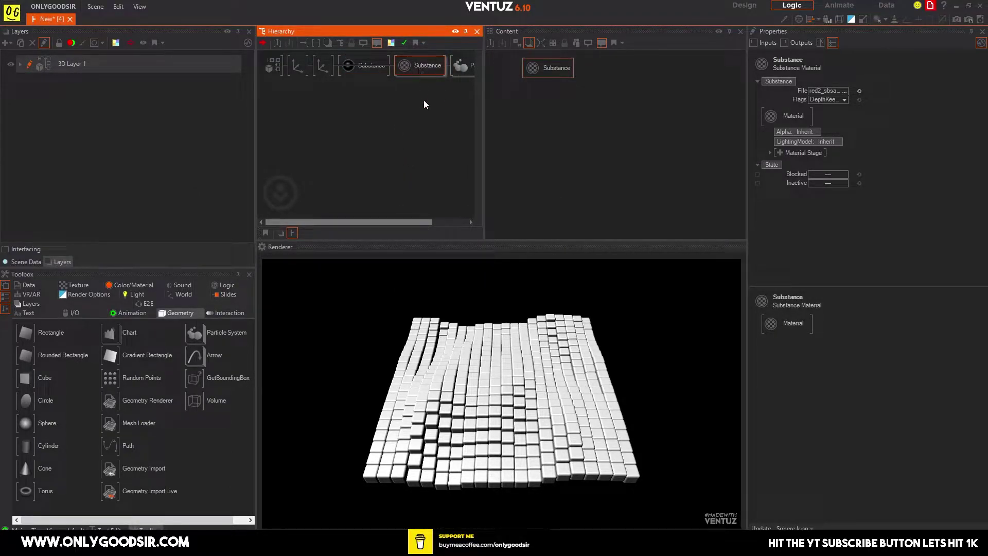
click(413, 188)
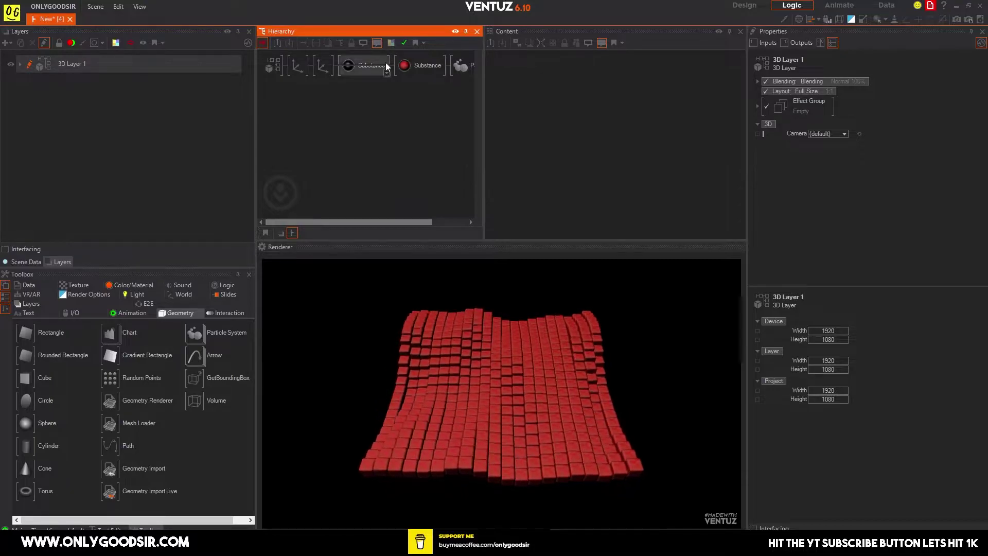
Increase the second Axis's overall ScalingFactor for a close-up of the red cubes.
click(320, 66)
mouse_move(826, 229)
mouse_down()
mouse_move(842, 228)
mouse_move(825, 225)
mouse_up()
Disable the BaseColor texture in the red Substance's diffuse stage and expand its Phong settings.
click(421, 67)
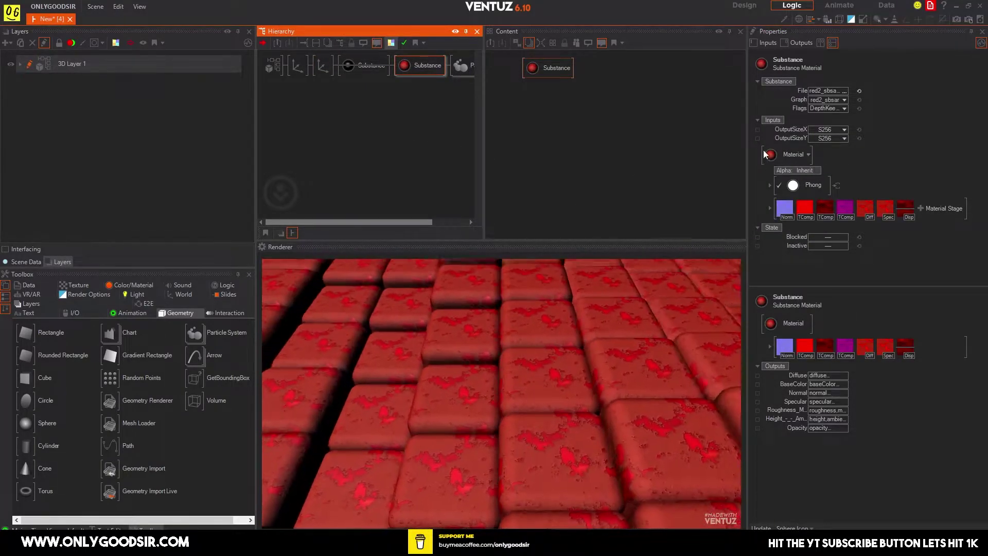
click(765, 185)
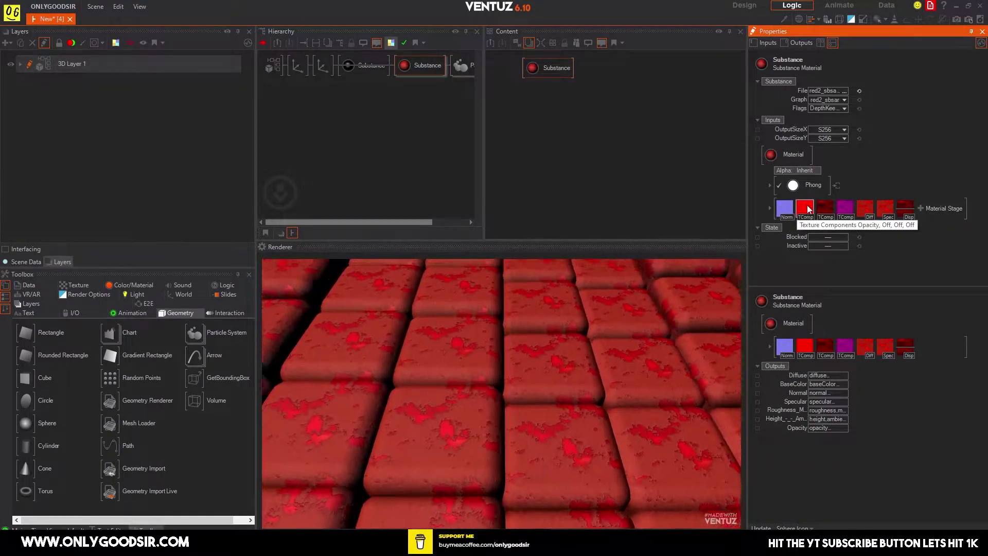
click(870, 212)
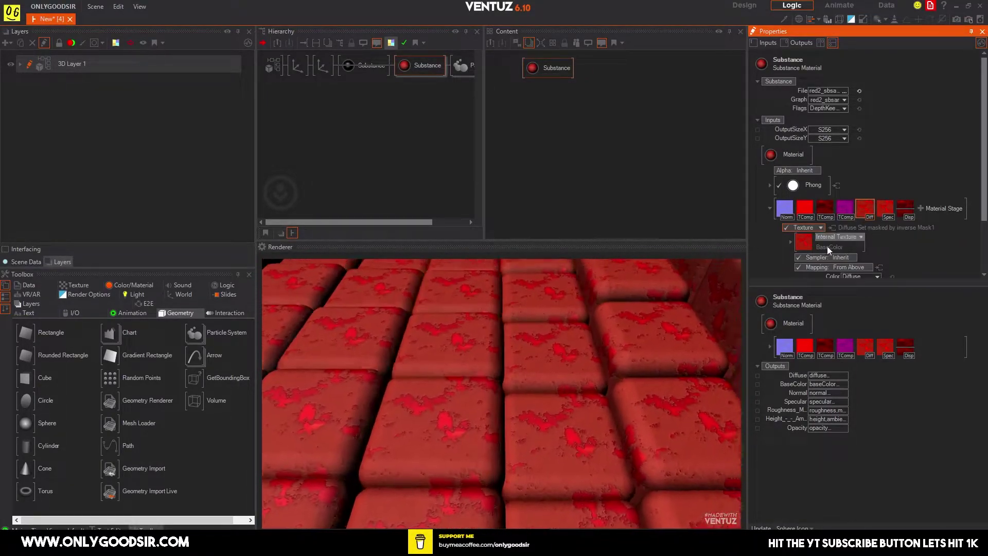
scroll(829, 246, down, 2)
click(792, 183)
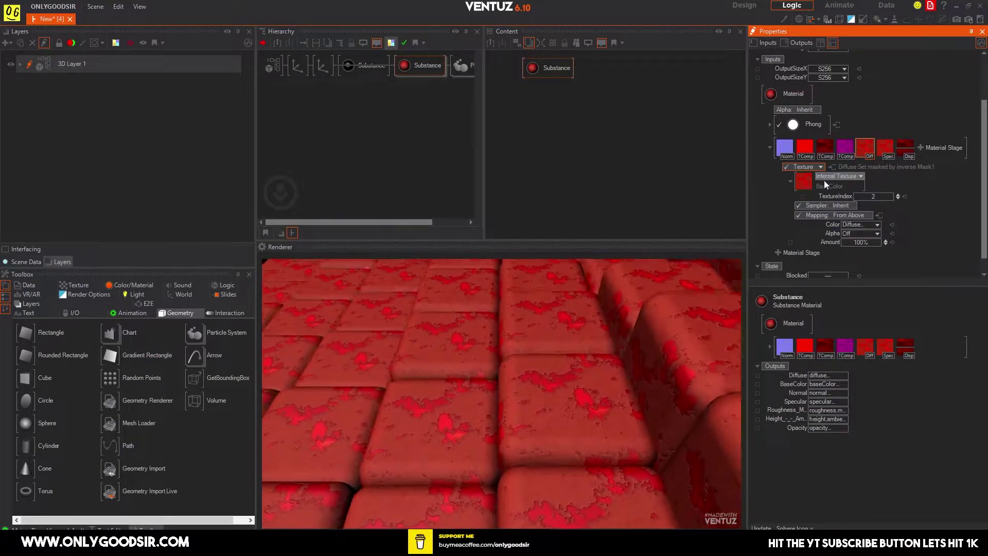
click(807, 184)
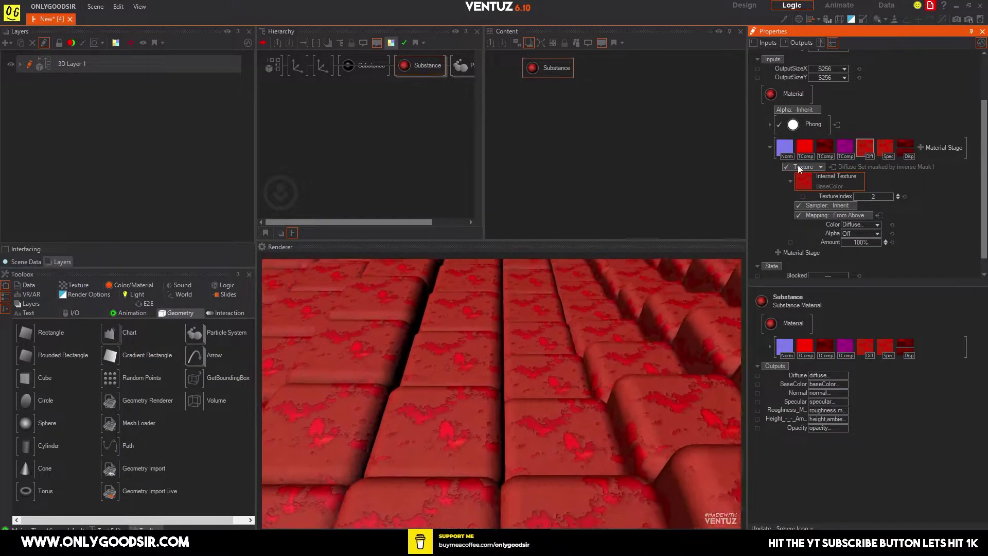
click(787, 166)
click(787, 167)
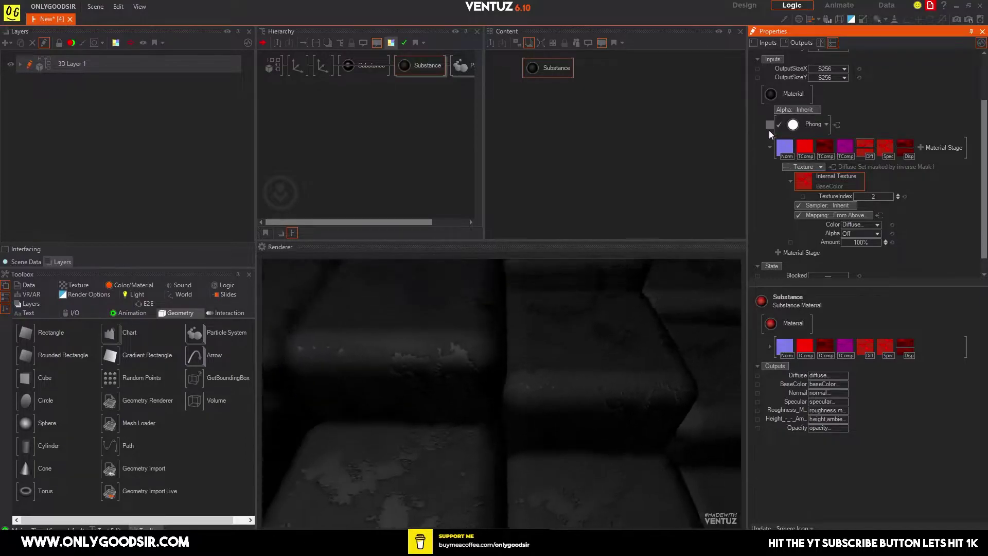
click(770, 125)
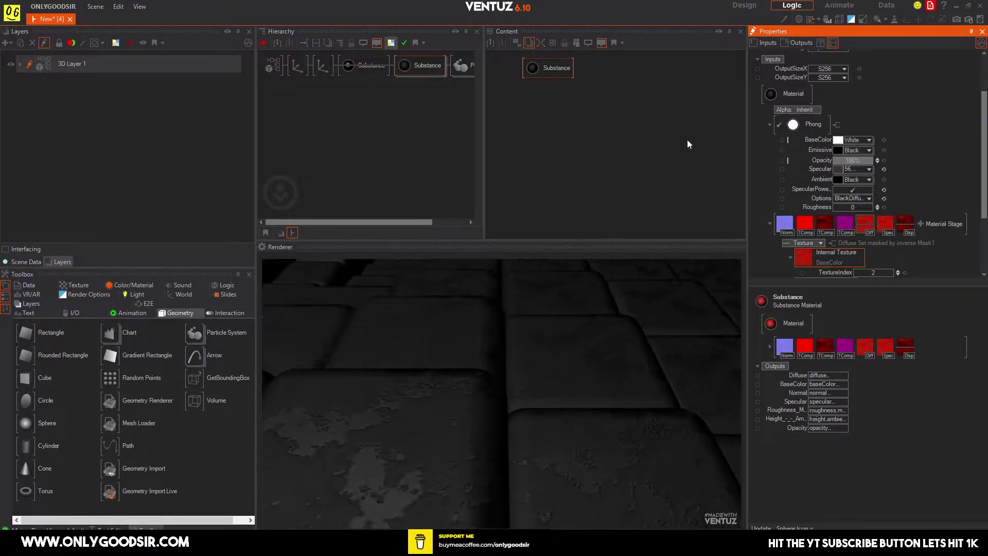
Remove the blocked metalsubstance006 node from the hierarchy.
click(362, 65)
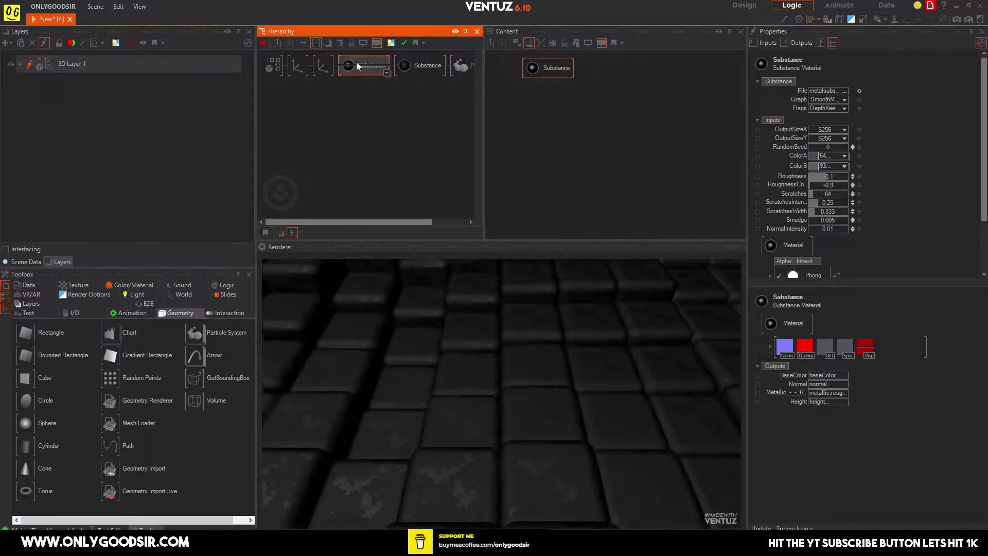
key(ctrl+z)
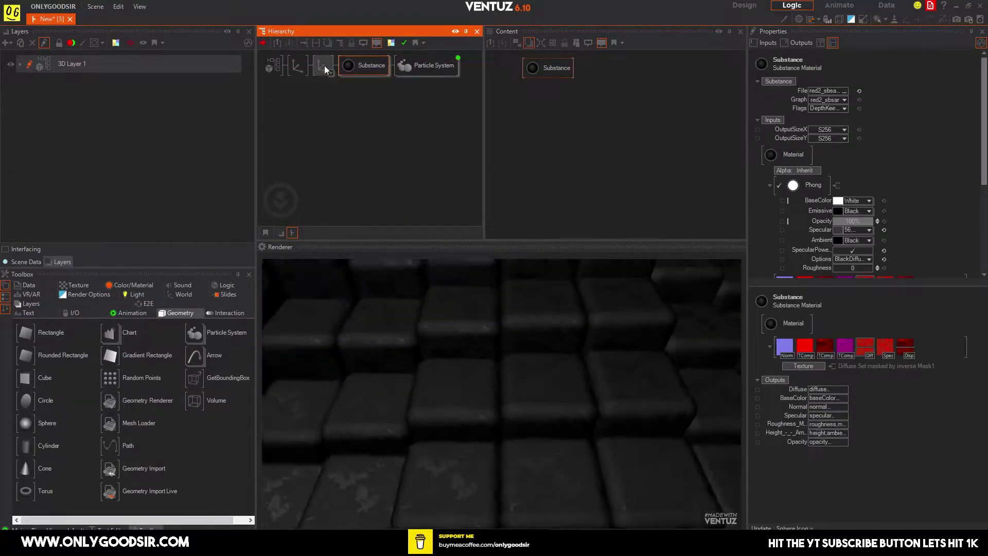
Reset the second Axis's overall ScalingFactor to 1.
click(298, 65)
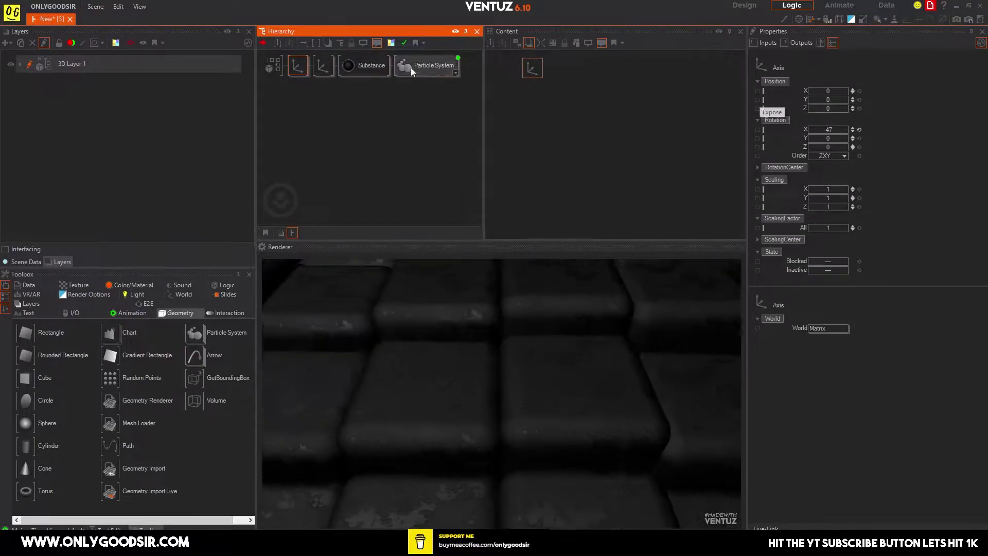
click(323, 65)
click(859, 228)
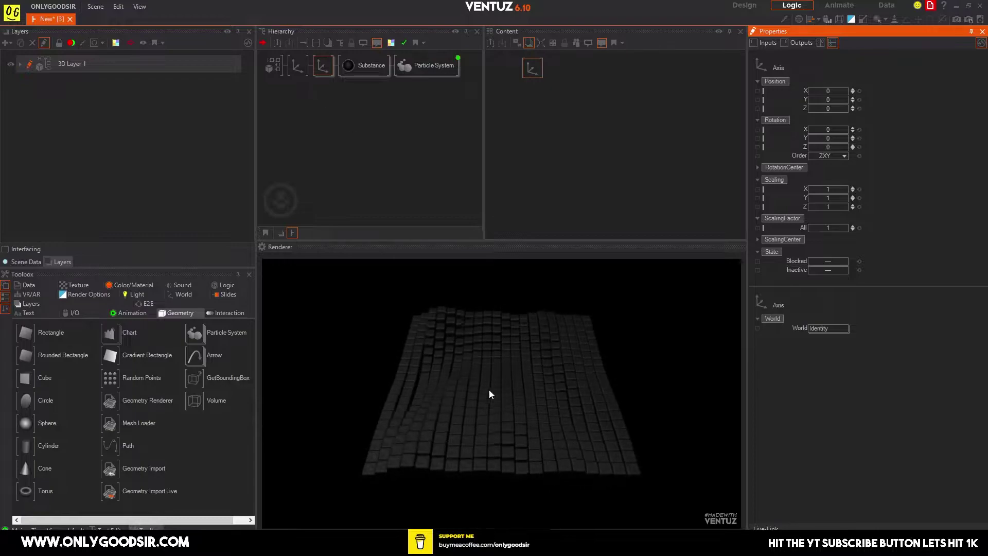
Set the mapping of the remaining Substance's Normal Map stage to Triplanar in Model Space.
click(356, 67)
scroll(765, 209, down, 5)
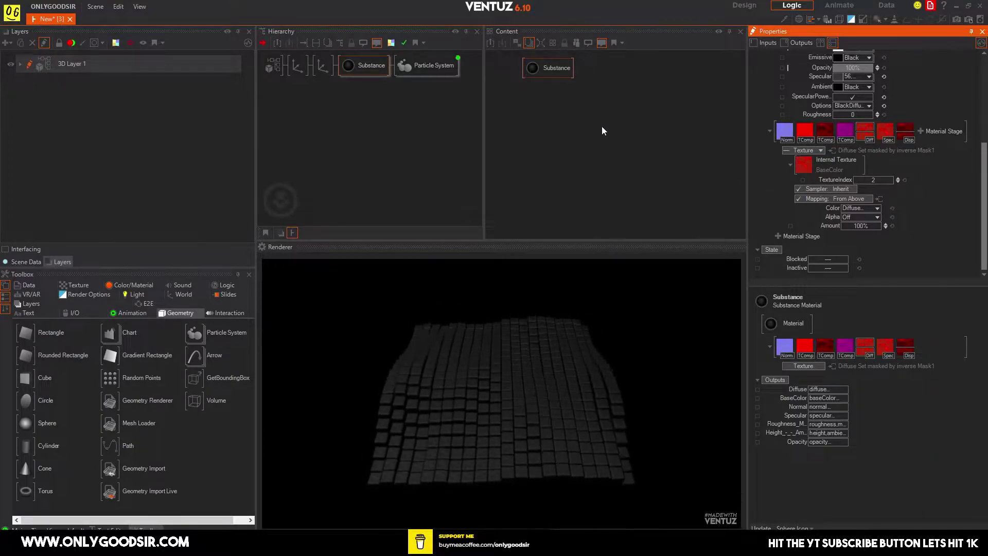
click(781, 135)
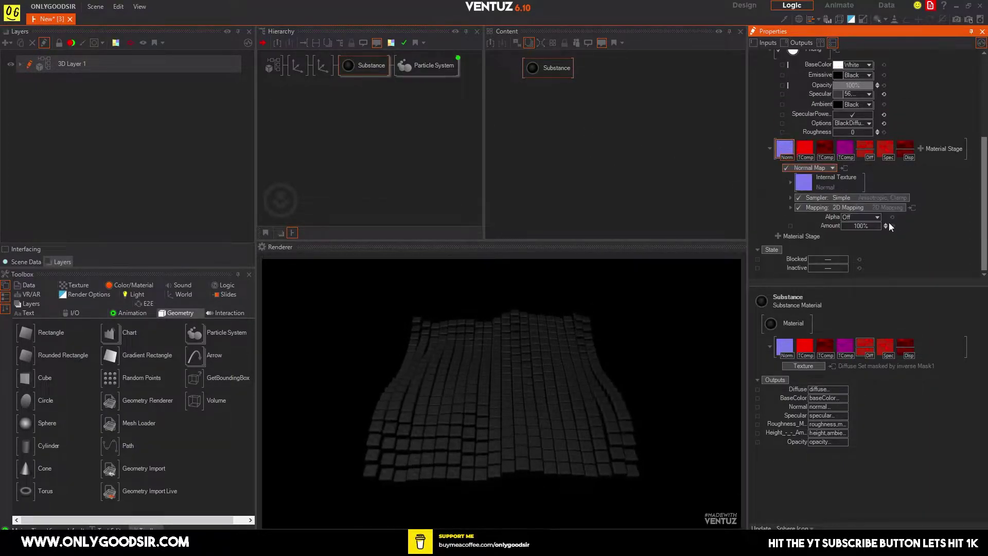
click(846, 148)
click(786, 149)
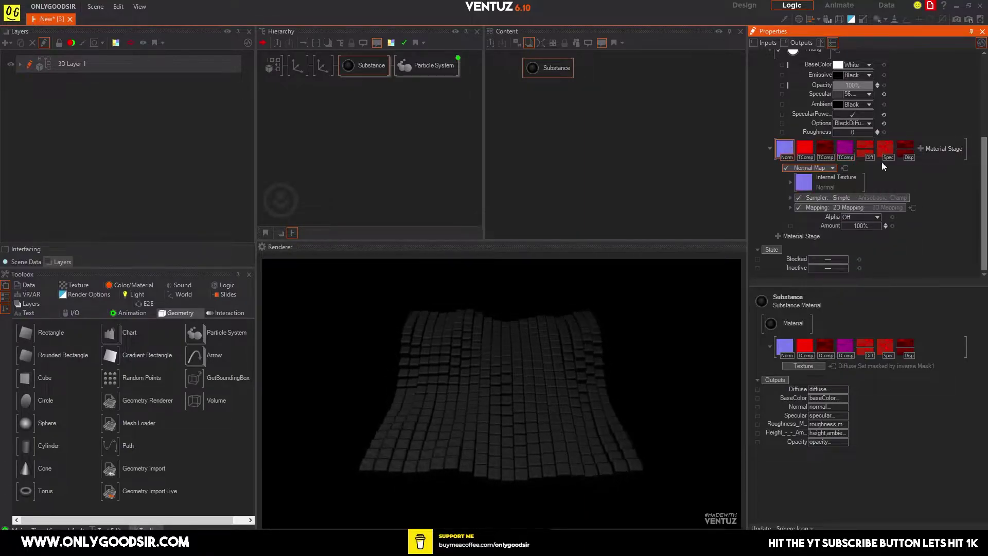
click(878, 216)
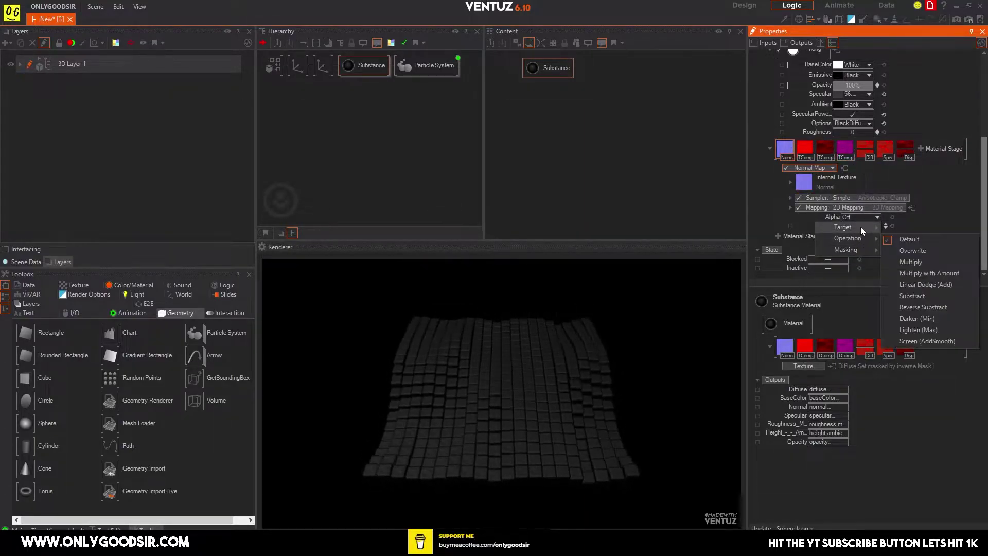
mouse_move(844, 239)
click(887, 206)
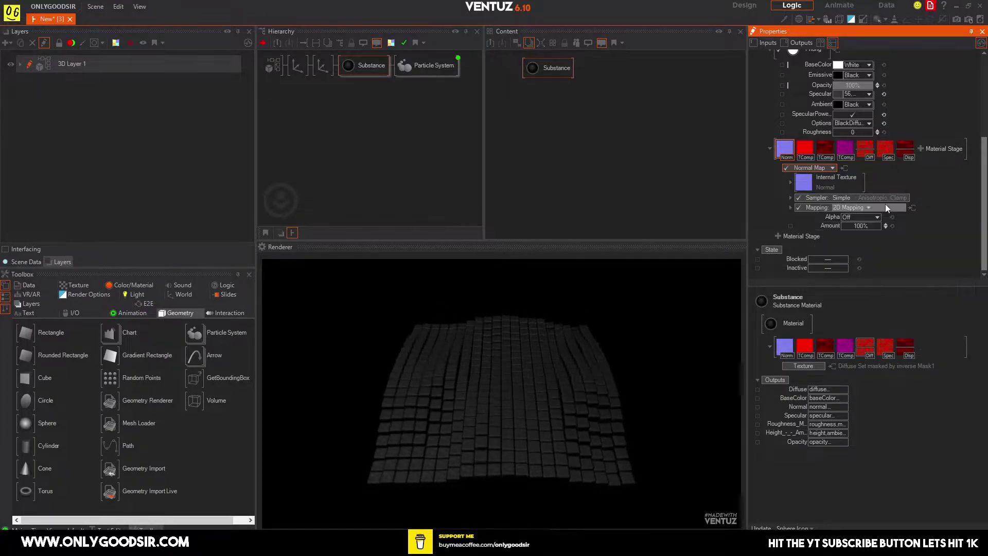
click(866, 208)
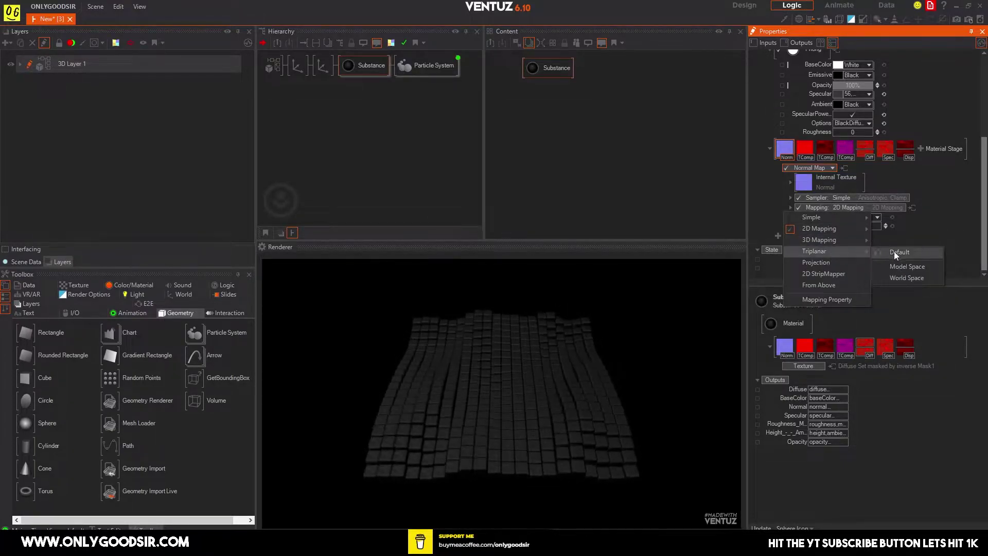
click(915, 266)
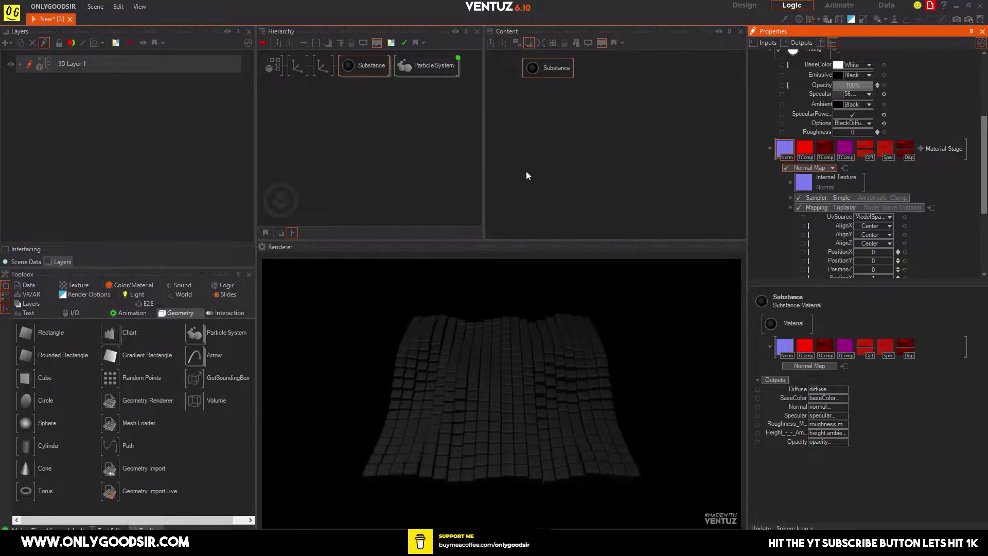
Set the Normal Map's triplanar UvSource to WorldSpace and its simple sampler to Anisotropic, Wrap.
click(889, 218)
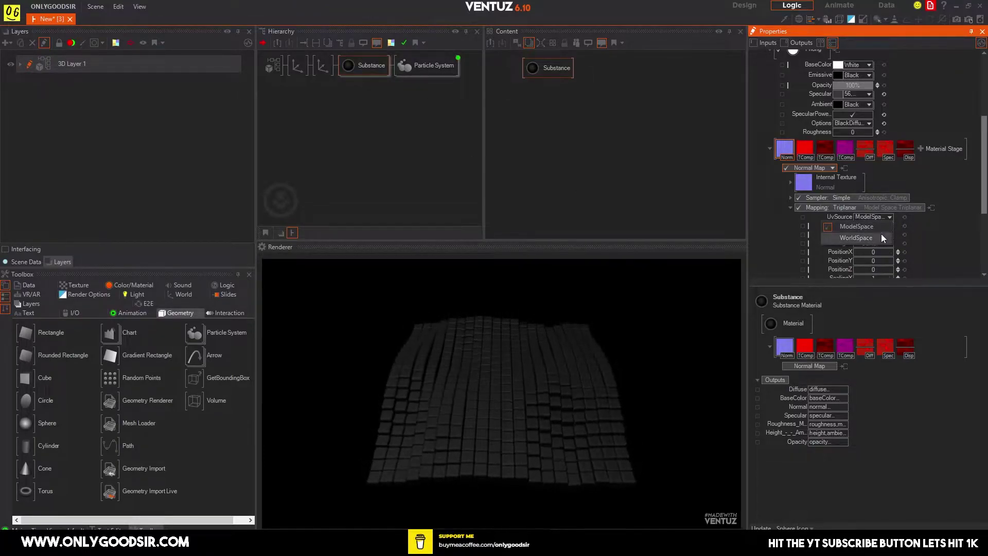
scroll(974, 238, down, 3)
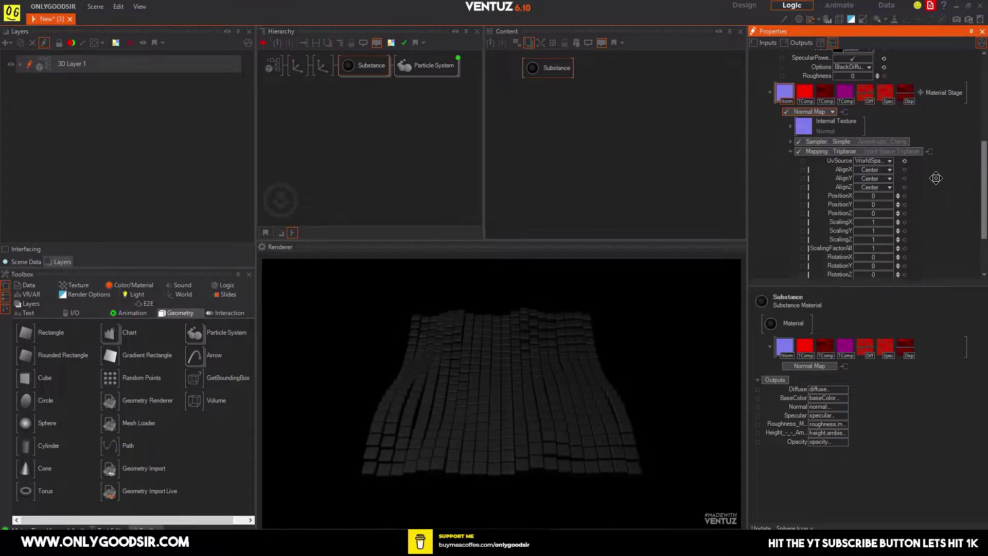
click(852, 122)
mouse_move(839, 133)
click(901, 157)
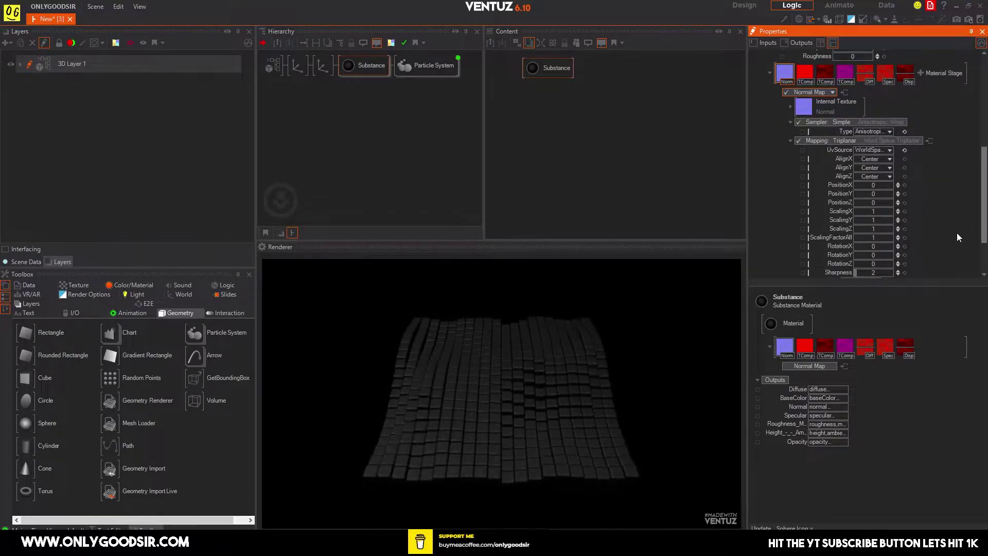
Set the Normal Map mapping's ScalingFactorAll to about 9.28 and its UvSource to ModelSpace.
scroll(893, 210, down, 2)
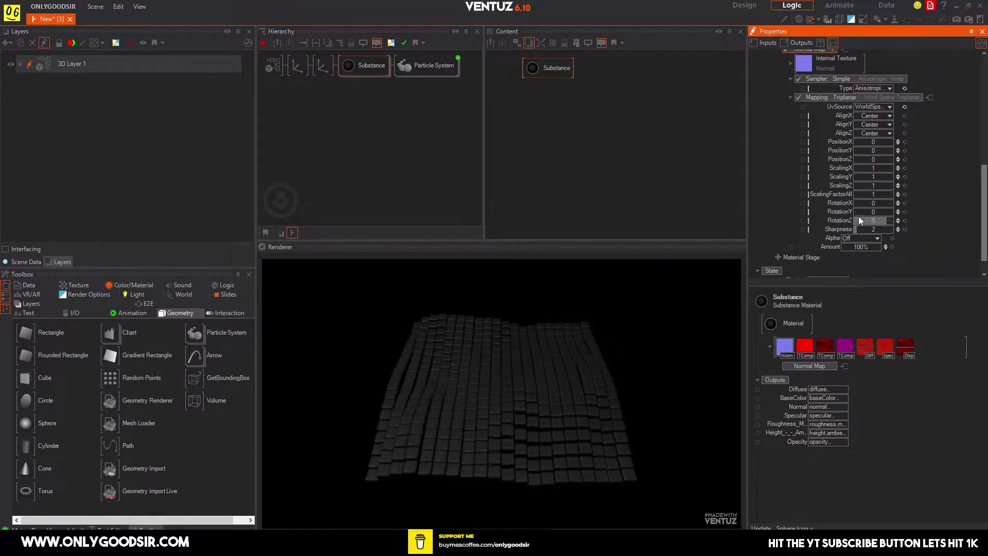
drag(893, 196, 892, 197)
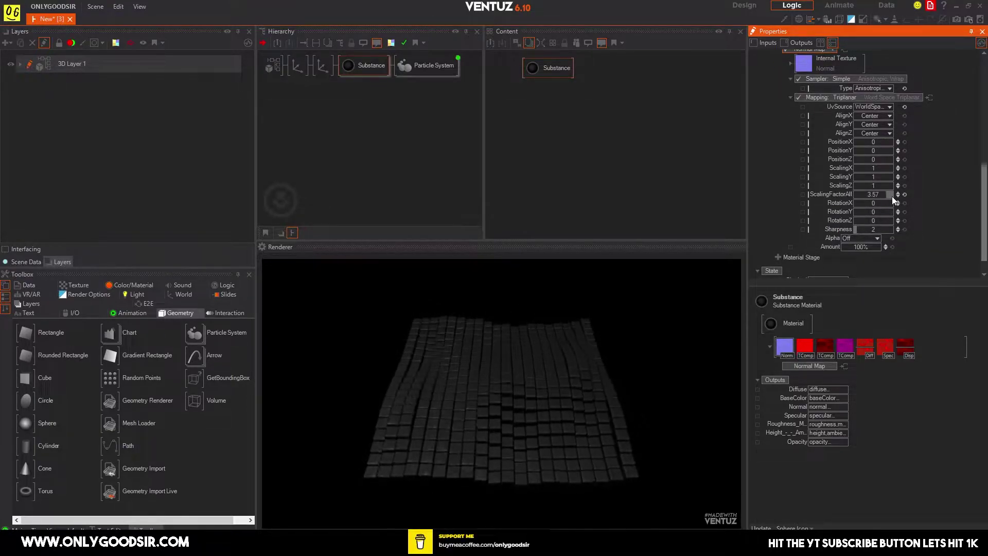
click(887, 107)
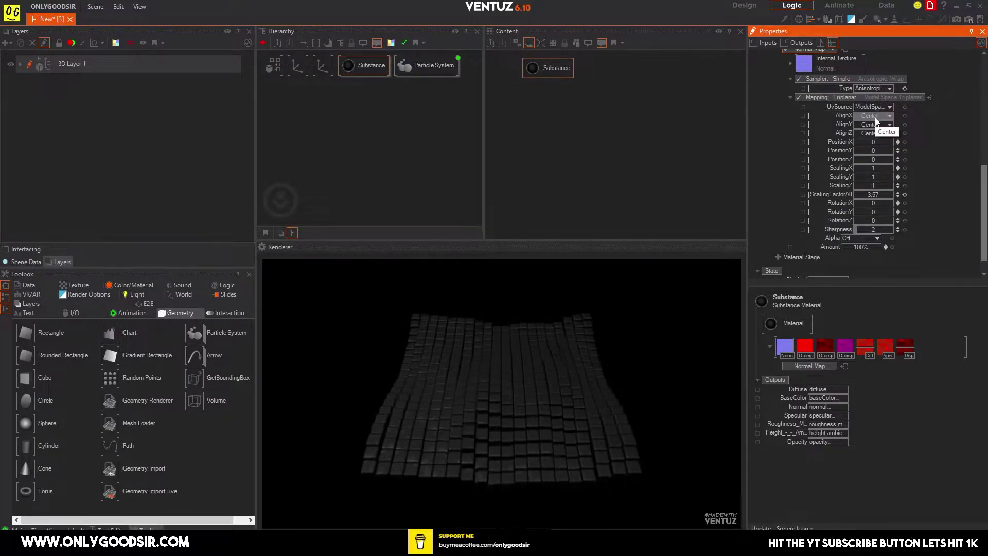
drag(893, 197, 892, 192)
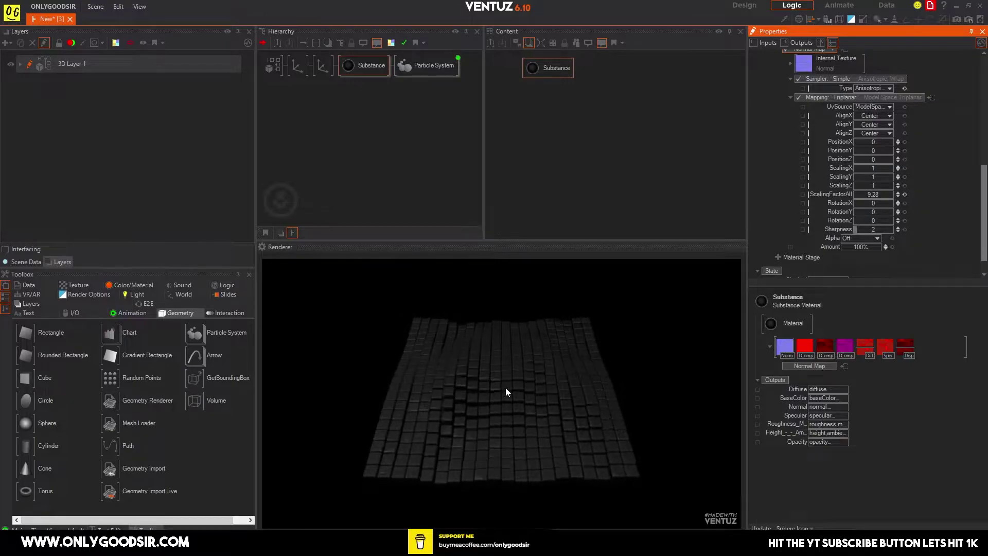
Collapse the Phong and material stage settings in the Substance's properties.
click(323, 99)
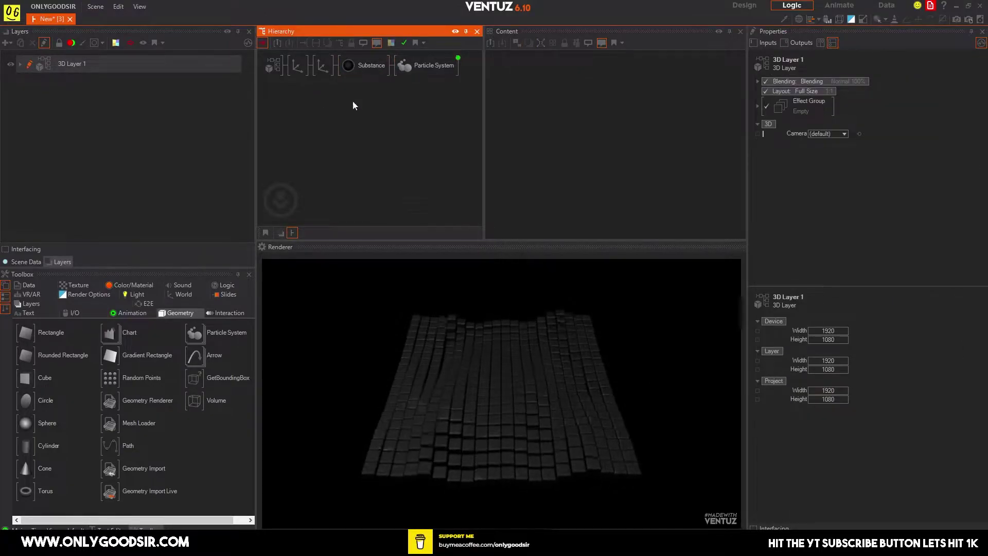
click(378, 66)
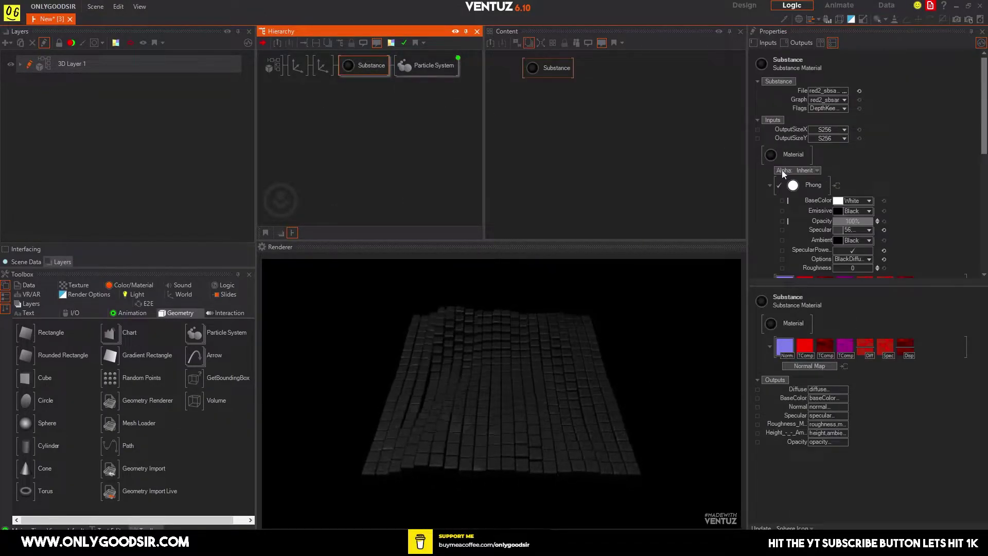
click(769, 184)
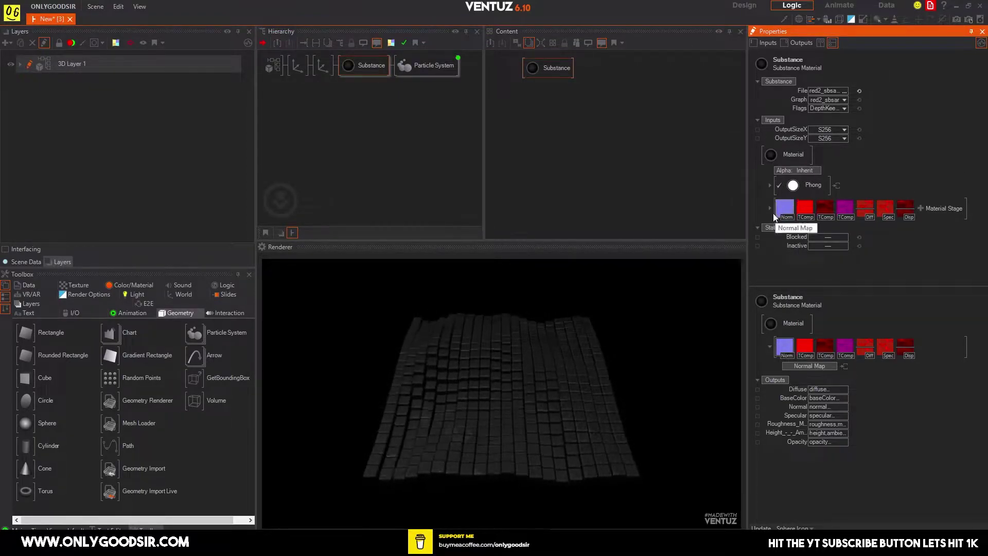
Change the Material option of the Particle System's Mesh module from none to Material.
click(412, 67)
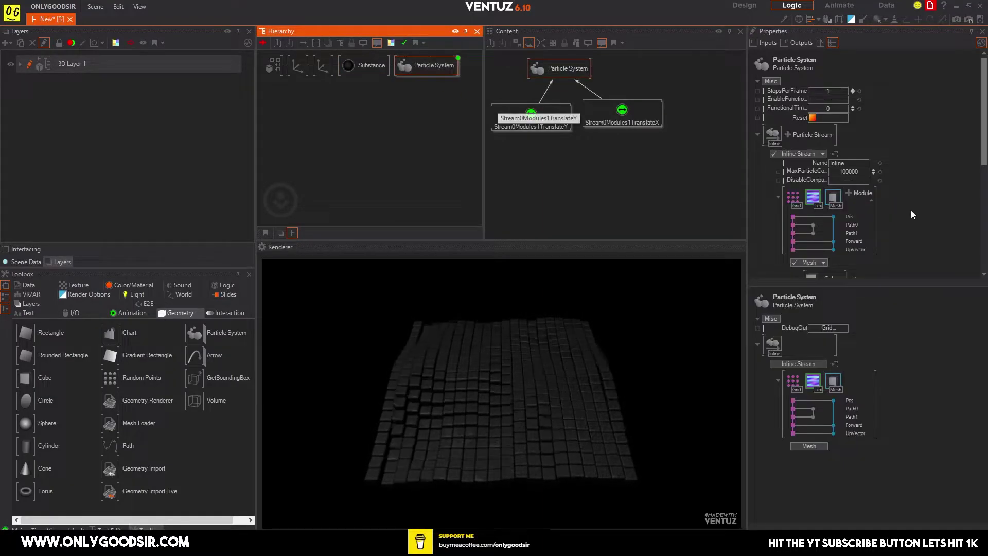
scroll(918, 205, down, 5)
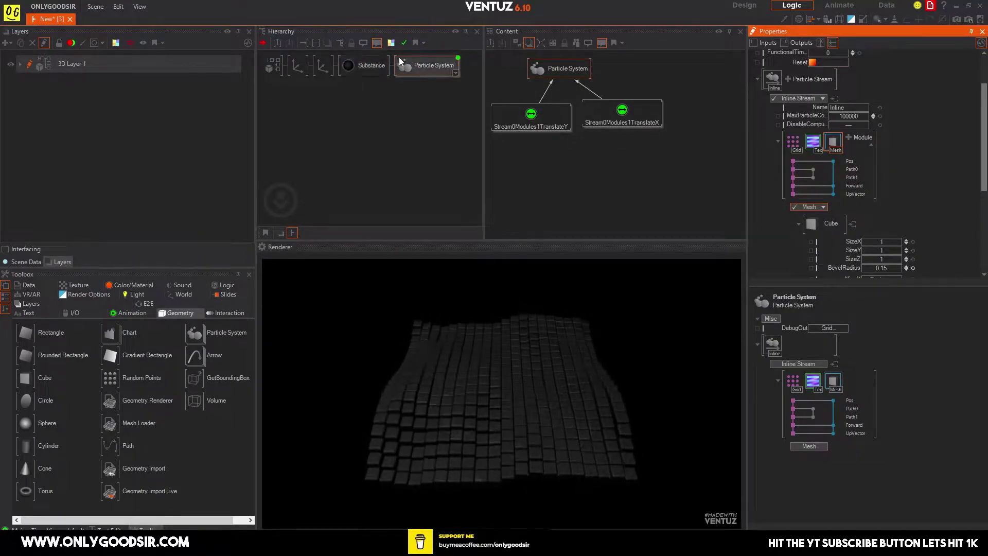
scroll(894, 216, down, 3)
scroll(880, 218, down, 3)
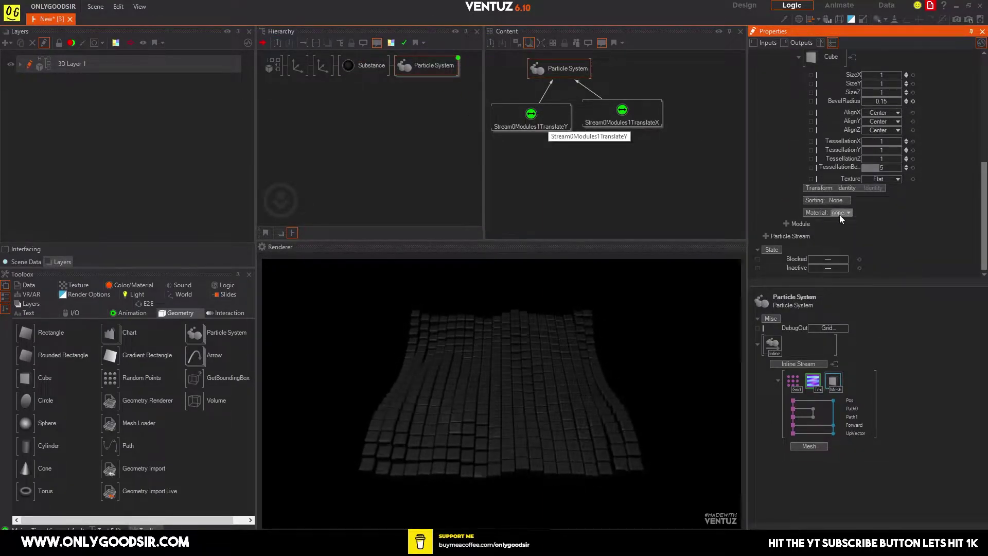
click(845, 213)
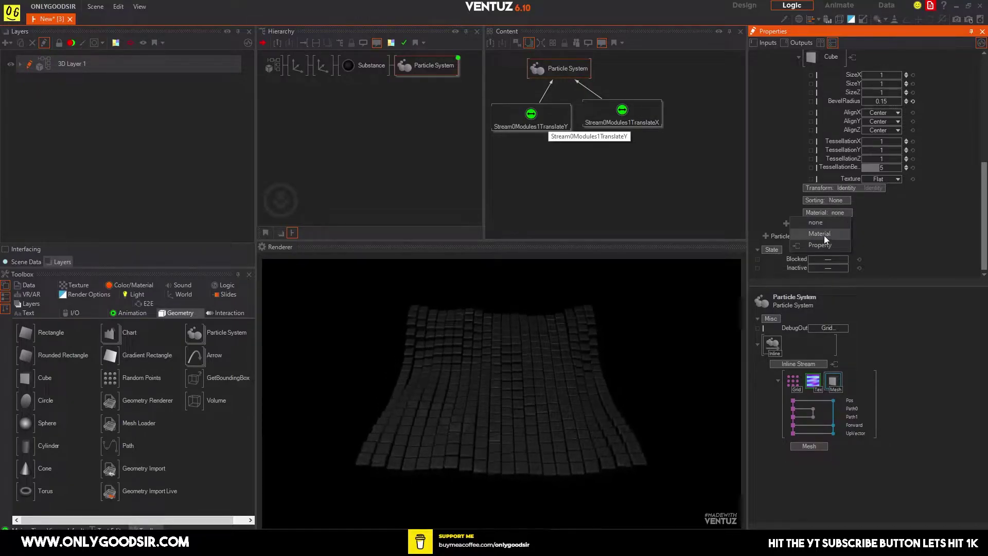
click(824, 235)
scroll(901, 225, down, 1)
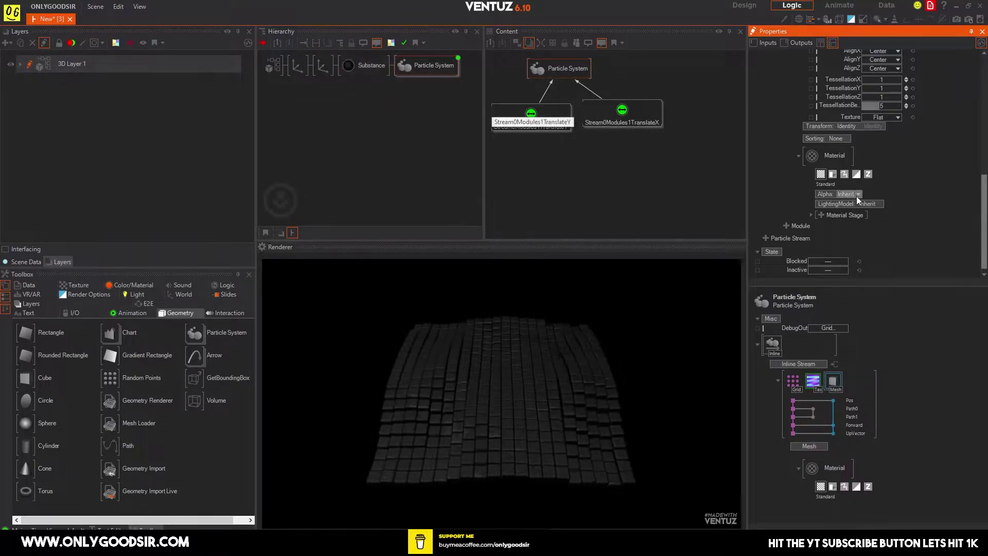
click(823, 214)
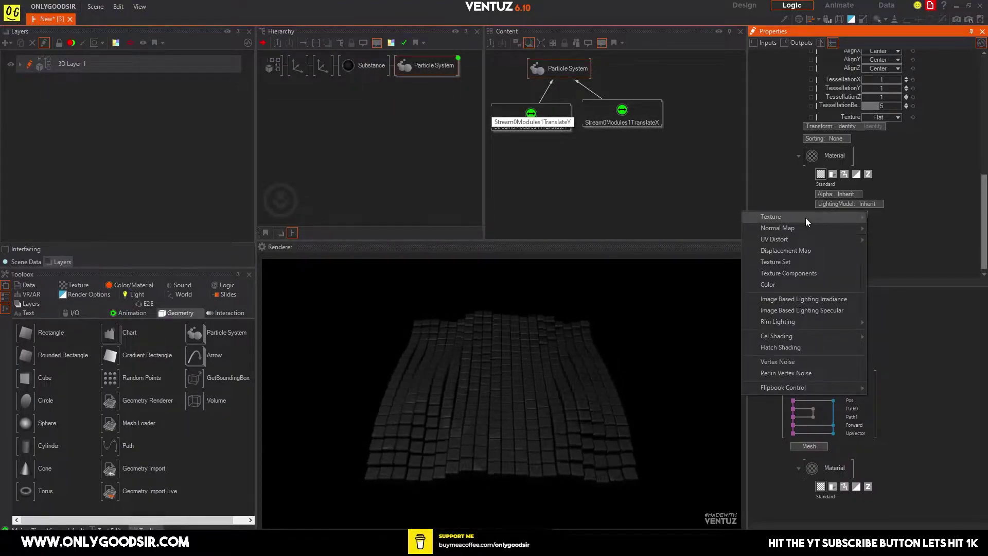
mouse_move(805, 217)
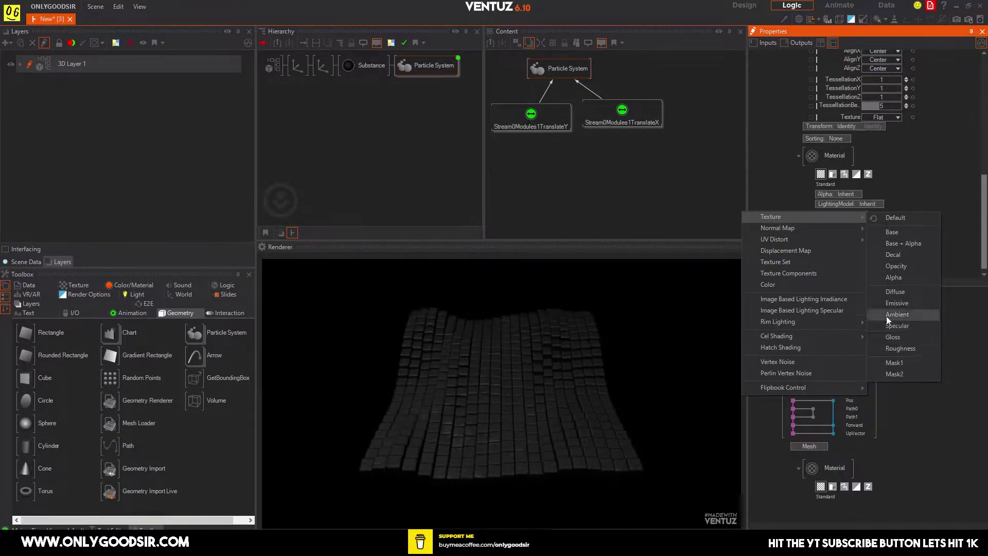
click(924, 160)
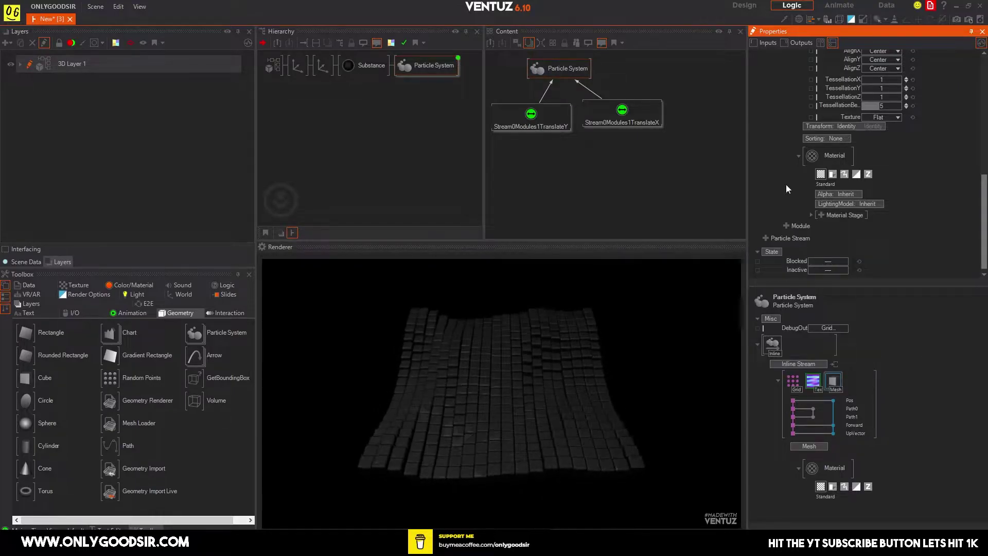
Deactivate the Substance node to compare the plain cubes, and reactivate it.
click(368, 66)
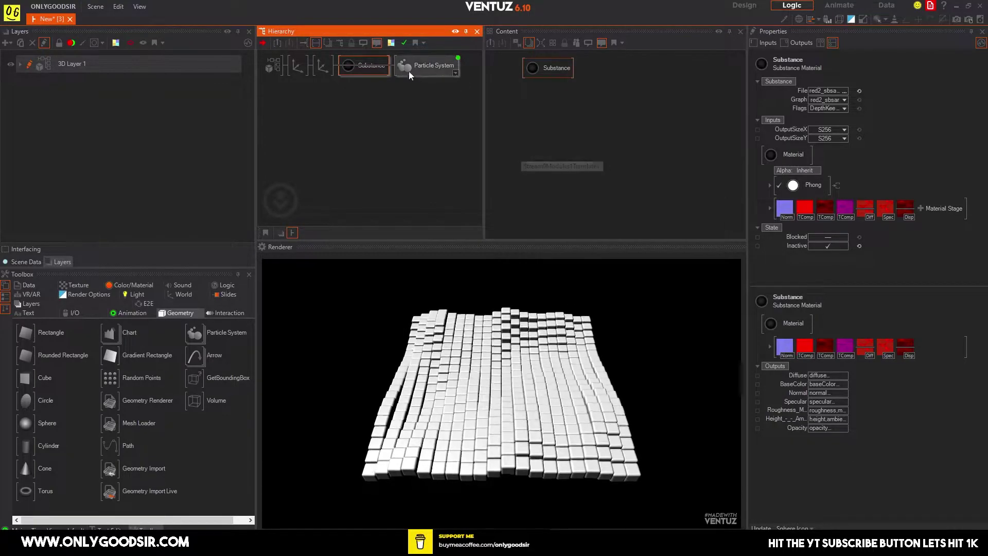
key(i)
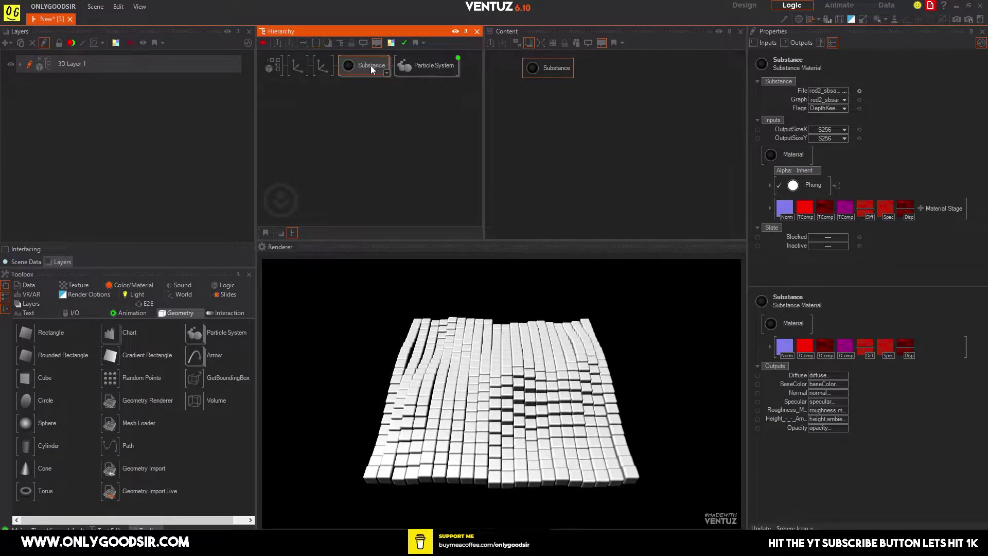
click(478, 177)
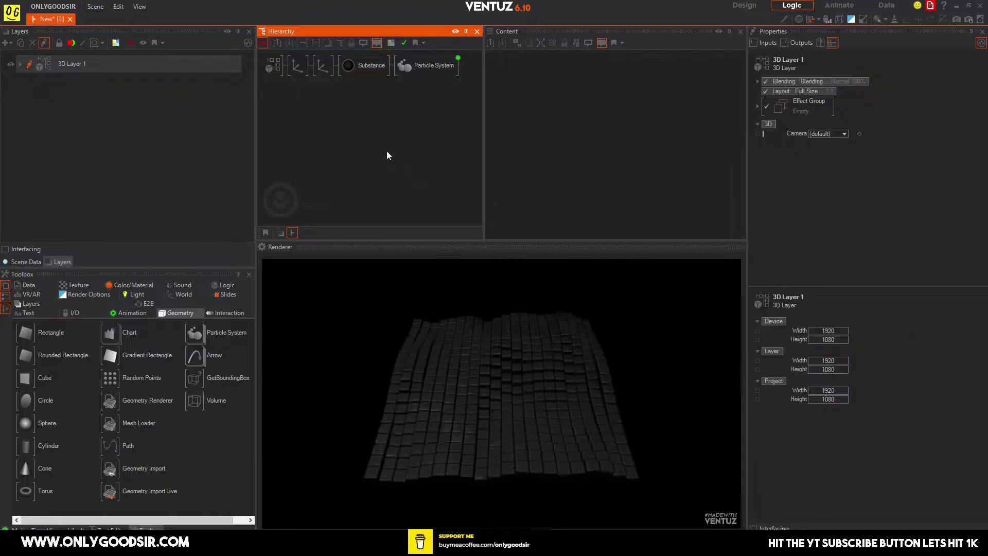
Reset the first Axis's rotation to 0 and add a Camera node to the hierarchy.
click(301, 61)
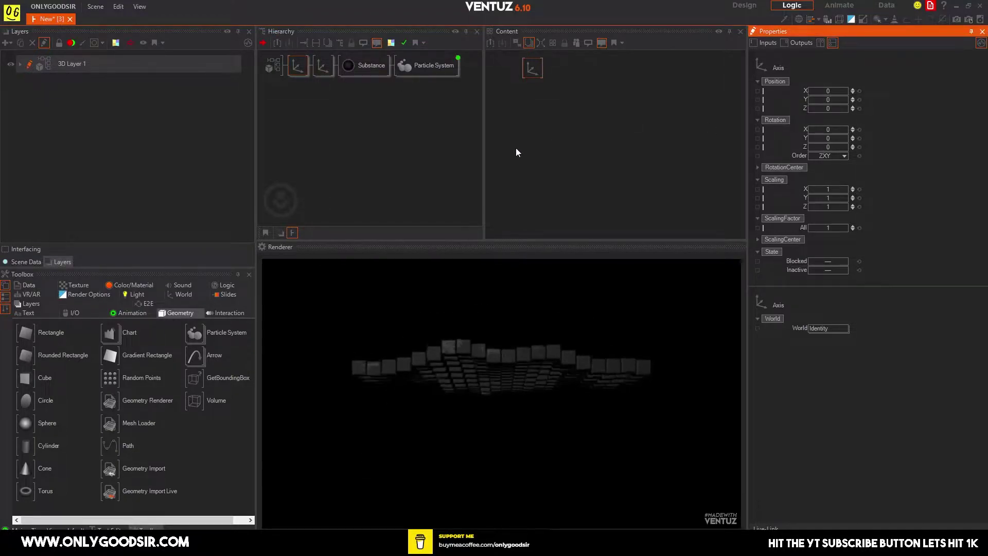
double_click(320, 128)
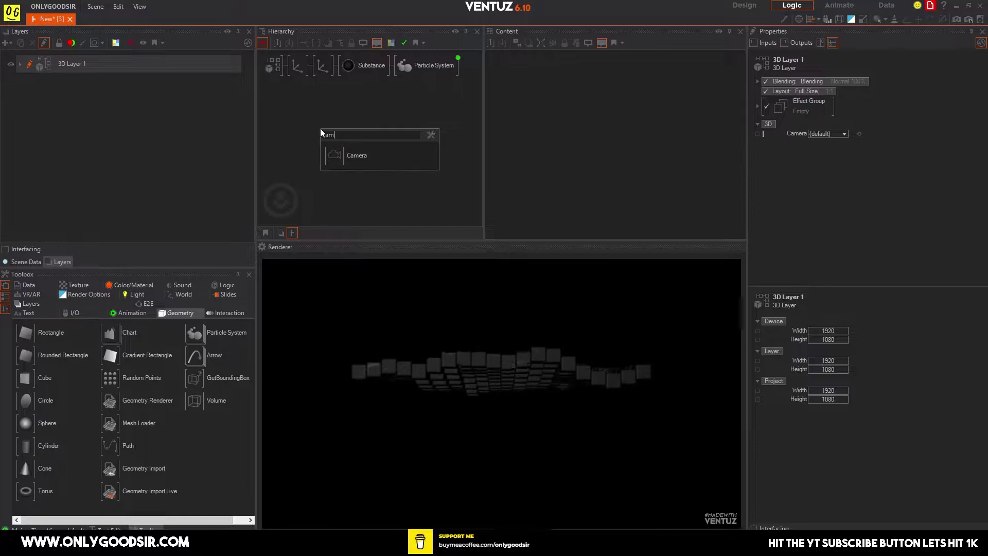
key(Return)
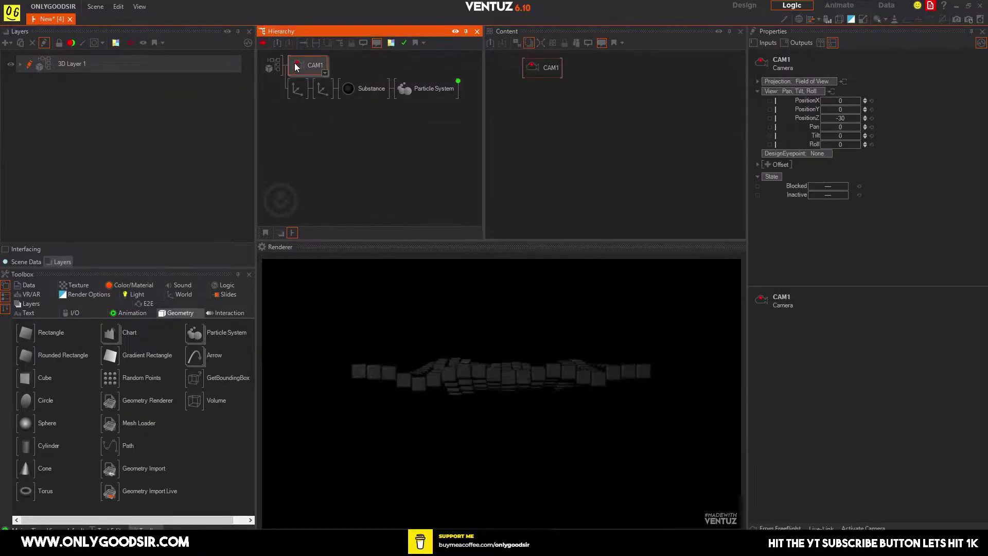
Set the camera's PositionY to 6 and PositionZ to -18.8.
mouse_move(842, 119)
mouse_down()
mouse_move(862, 116)
mouse_move(856, 107)
mouse_up()
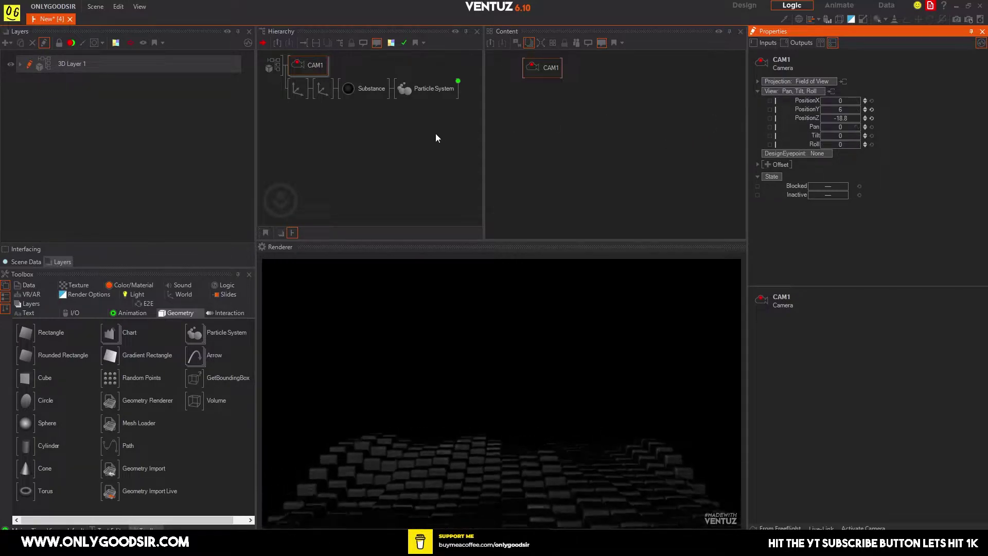
click(344, 75)
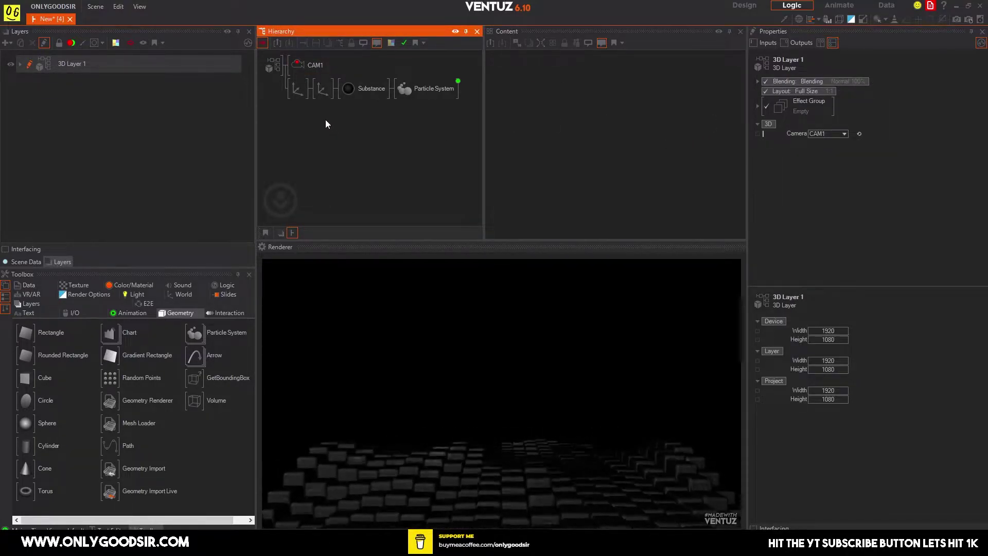
Duplicate the Particle System as a second branch under the same Substance node.
click(410, 88)
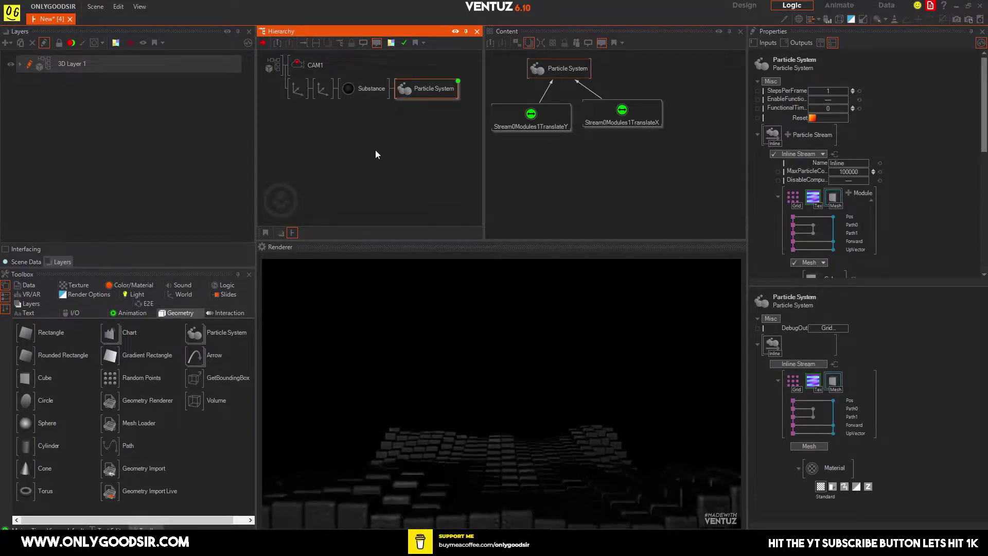
drag(410, 87, 407, 99)
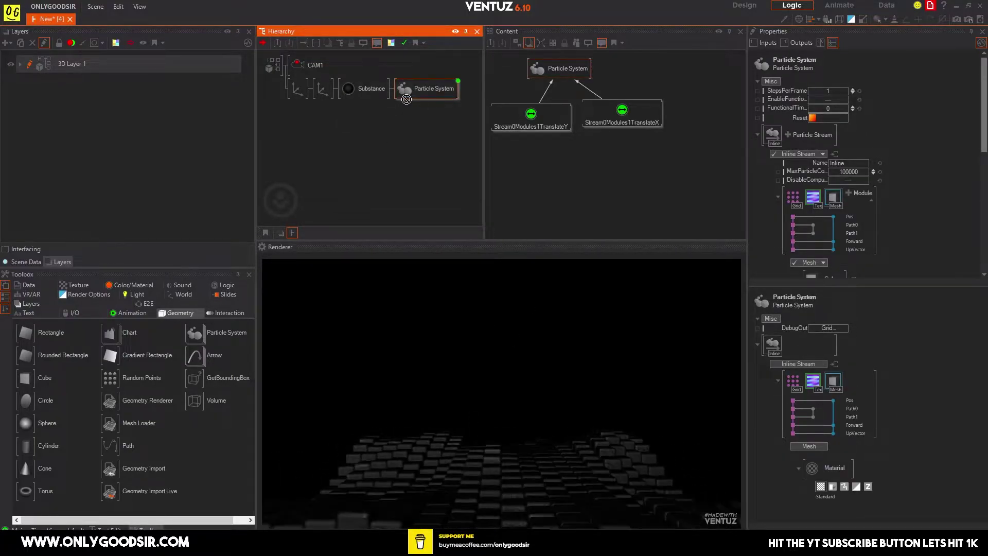
right_drag(405, 96, 406, 95)
click(405, 131)
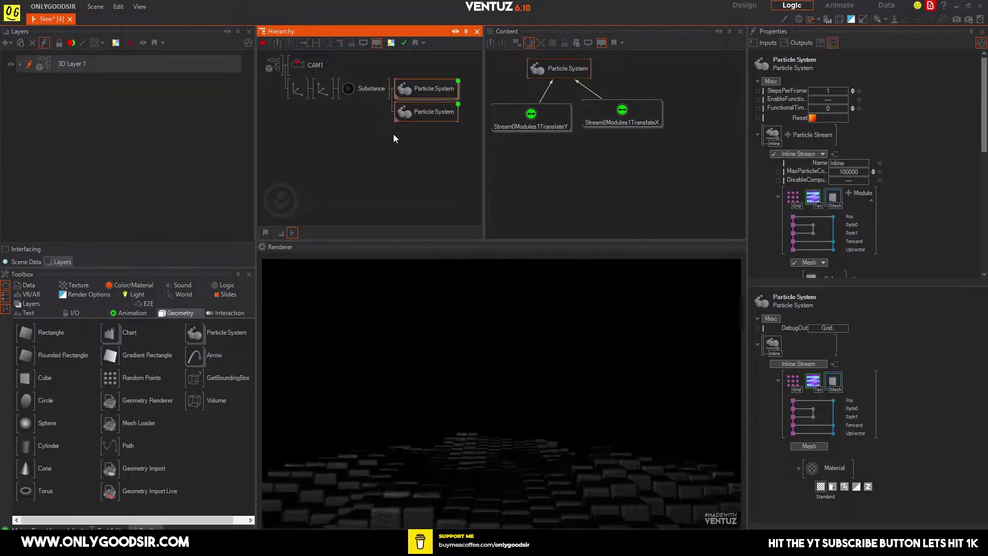
Insert an Axis in front of the second Particle System and set its Position Y to 10.
text(ax)
drag(415, 157, 393, 109)
click(400, 114)
mouse_move(828, 100)
mouse_down()
mouse_move(847, 97)
mouse_move(833, 98)
mouse_up()
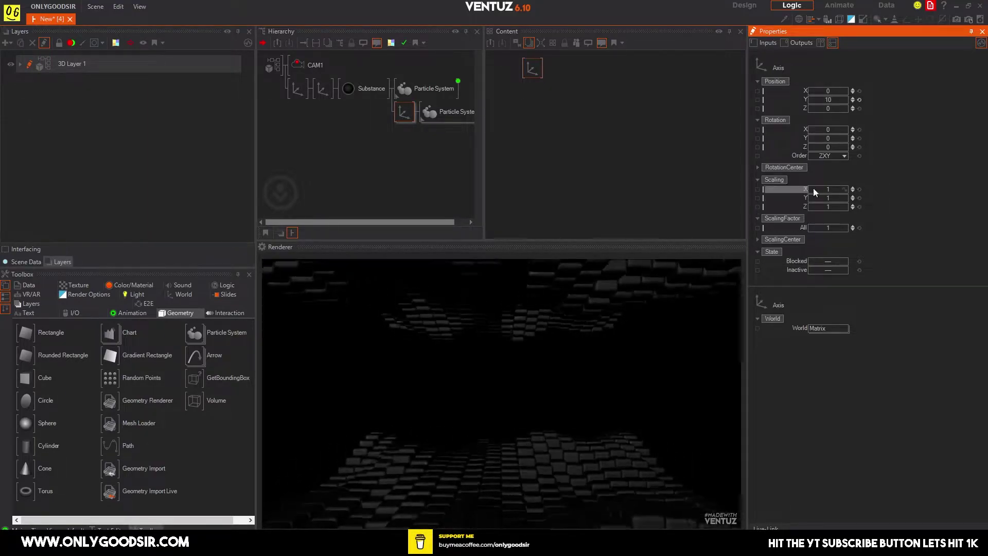
Flip the second grid with a Rotation Z of -180 on its Axis and set its Position Y to 13.
drag(833, 147, 835, 146)
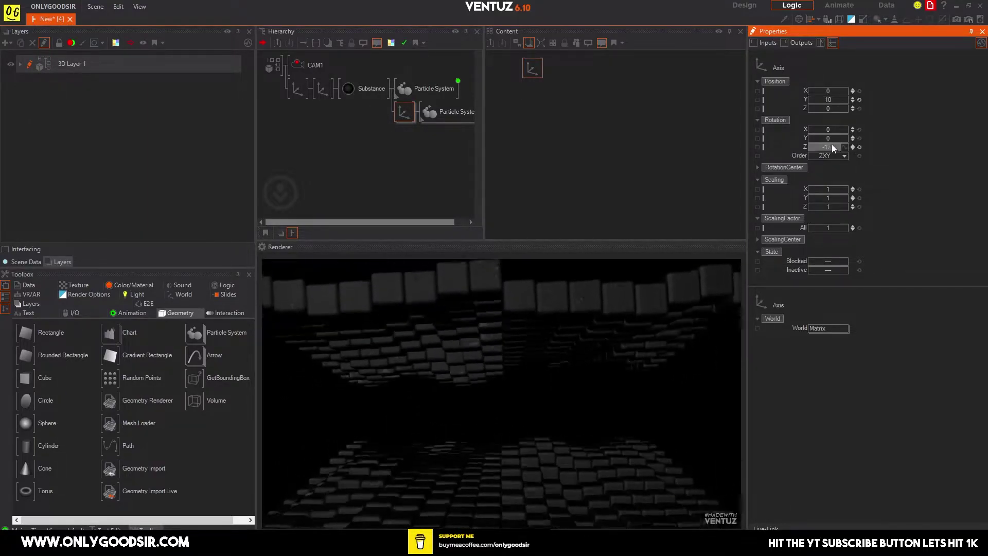
double_click(832, 146)
text(-1)
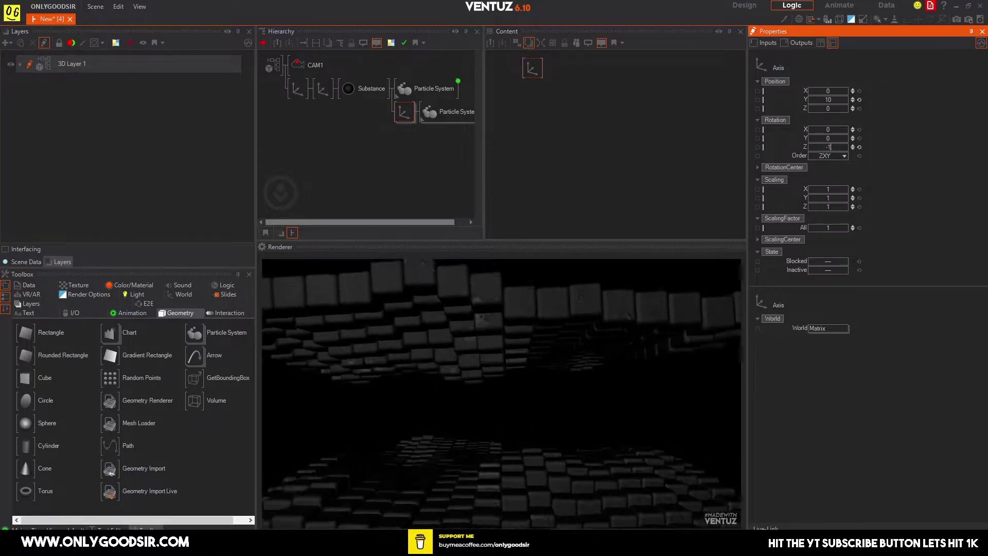
text(800)
key(Return)
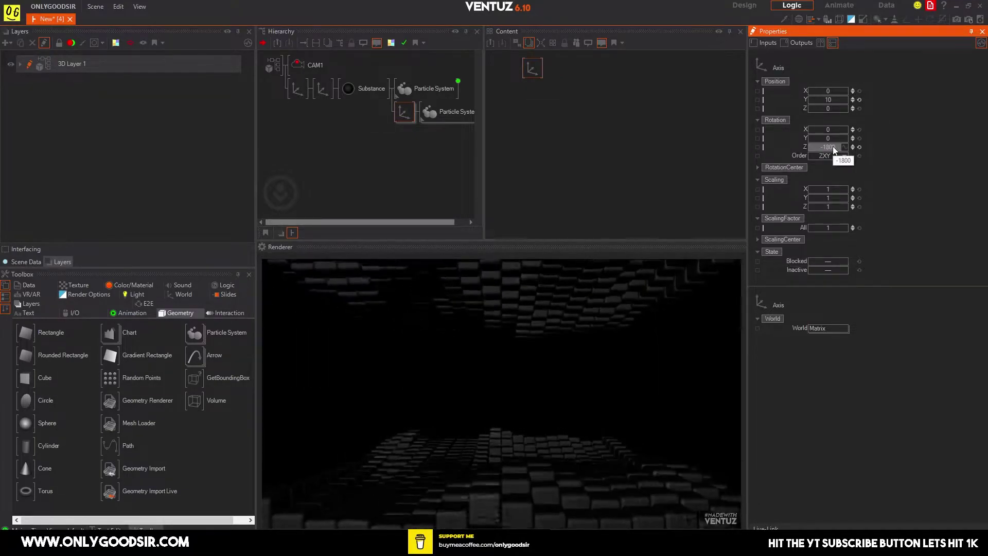
double_click(835, 148)
text(-1)
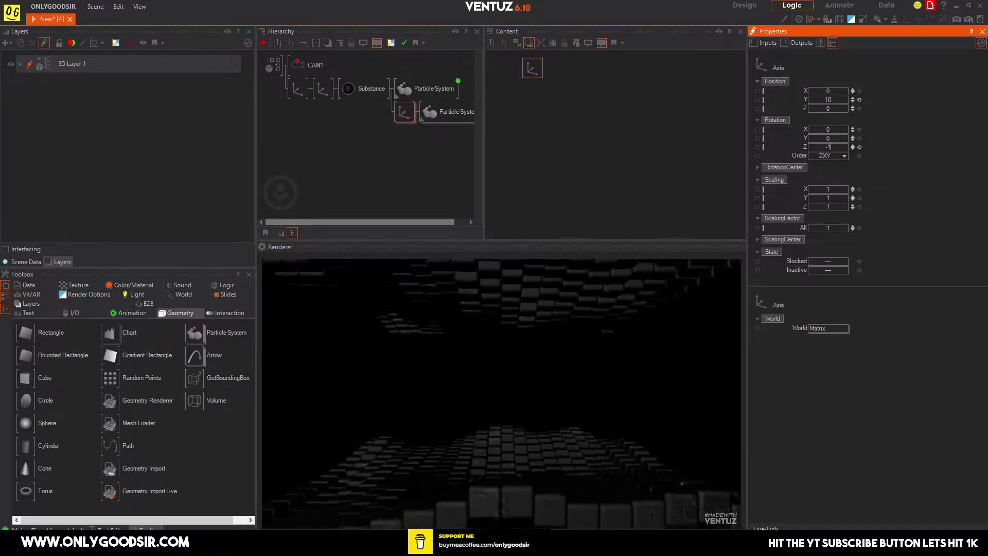
text(80)
key(Return)
drag(828, 99, 842, 101)
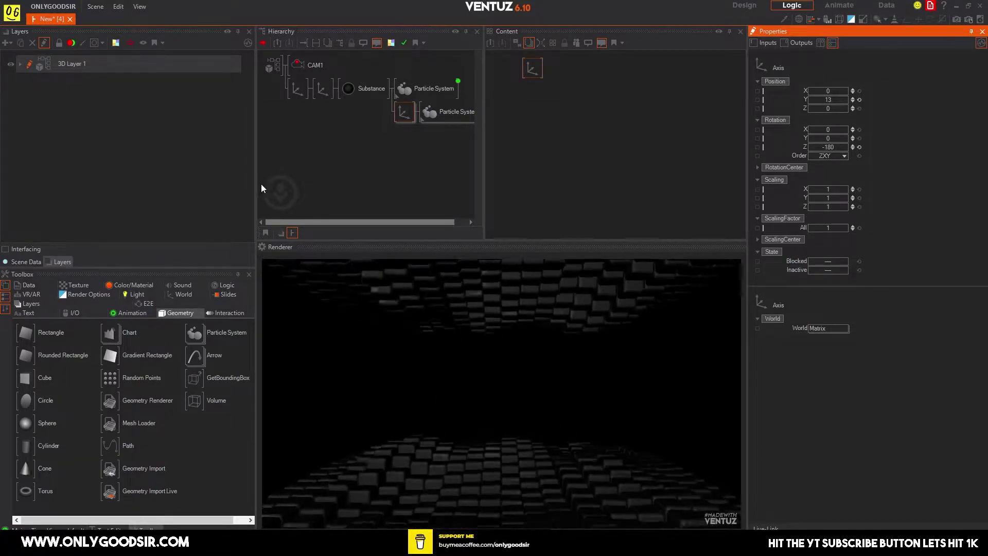
Add a Point Light to the hierarchy in front of the first Axis so it lights both particle grids.
click(131, 294)
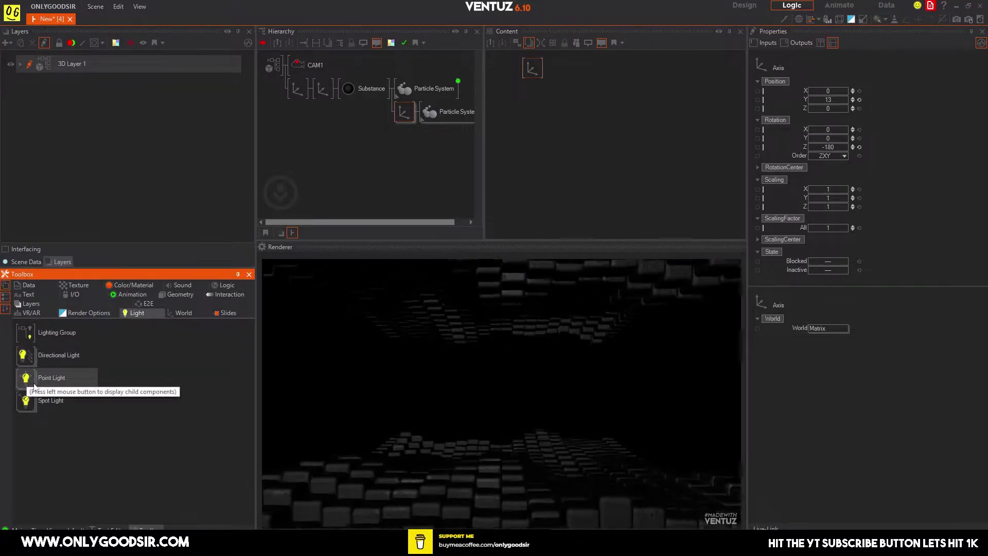
drag(33, 387, 376, 128)
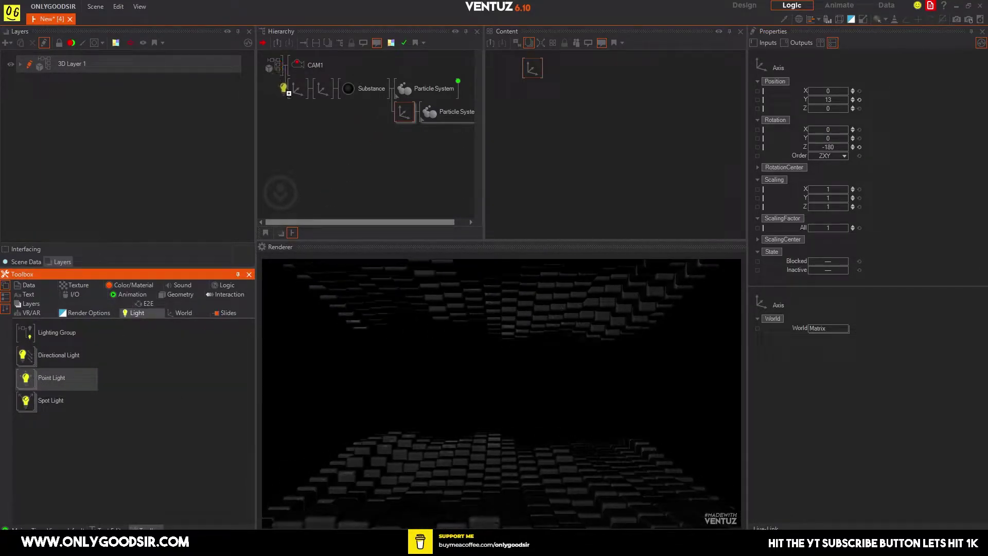
drag(292, 89, 292, 92)
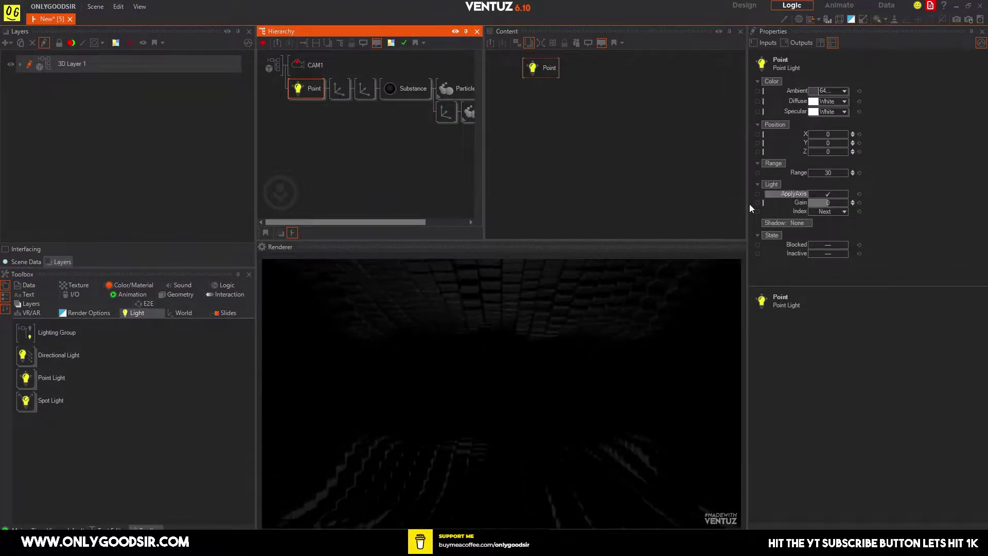
Show non-render objects and set the Point Light's Position Y to 6.9, Position Z to 4.9 and Range to 16.6.
click(898, 21)
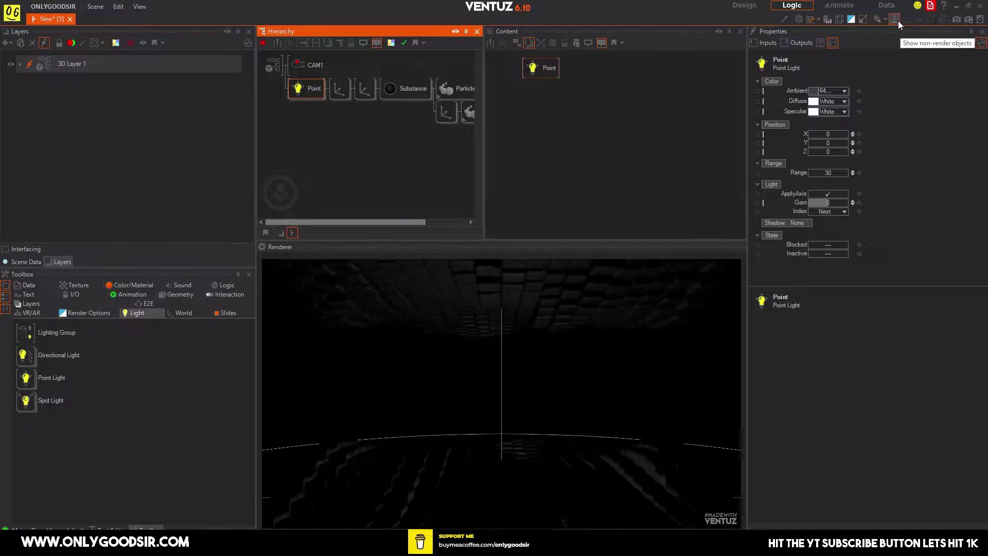
drag(826, 142, 824, 146)
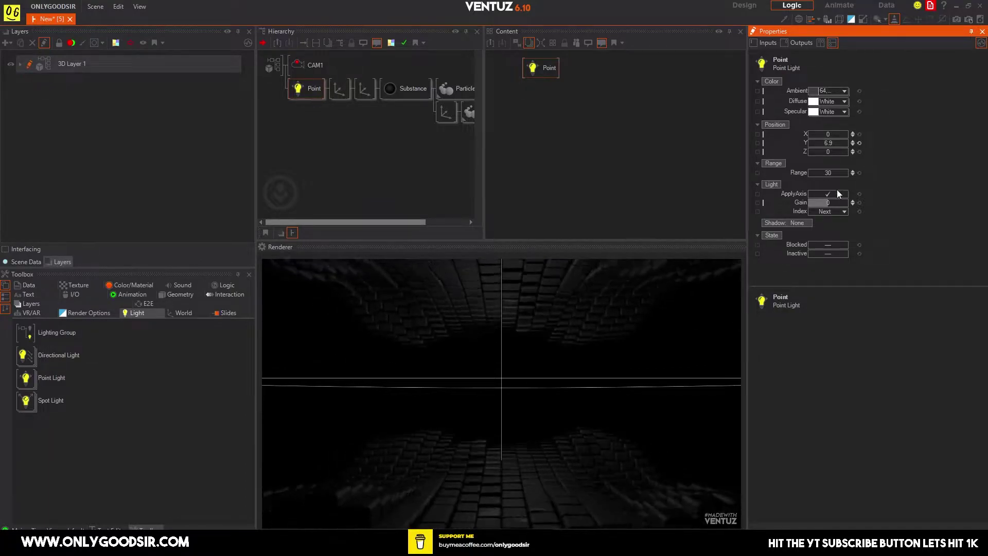
mouse_move(833, 174)
mouse_down()
mouse_move(811, 175)
mouse_move(847, 170)
mouse_move(824, 173)
mouse_up()
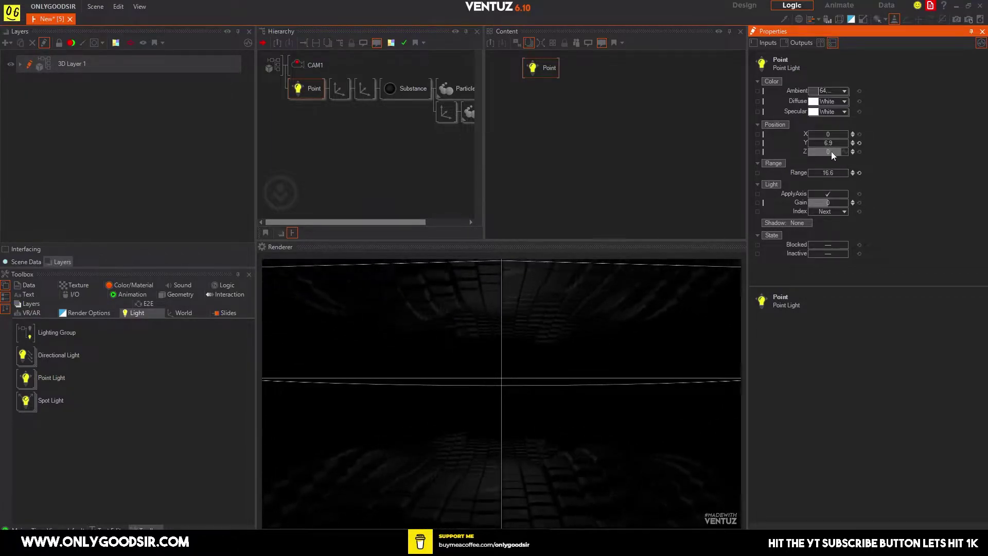
drag(813, 151, 810, 153)
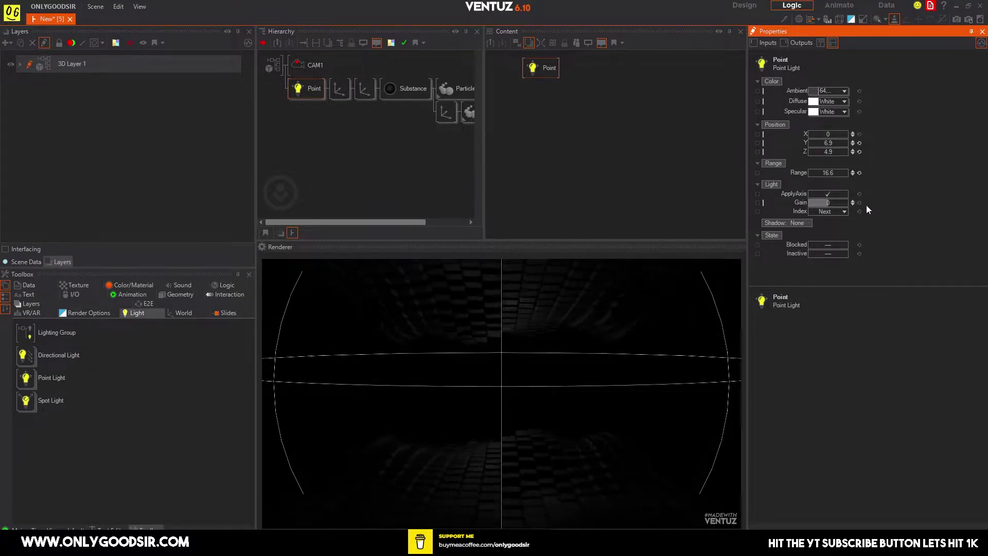
Set the Point Light's Gain to 1.16 and its shadow type to Shadow Map.
drag(829, 203, 841, 200)
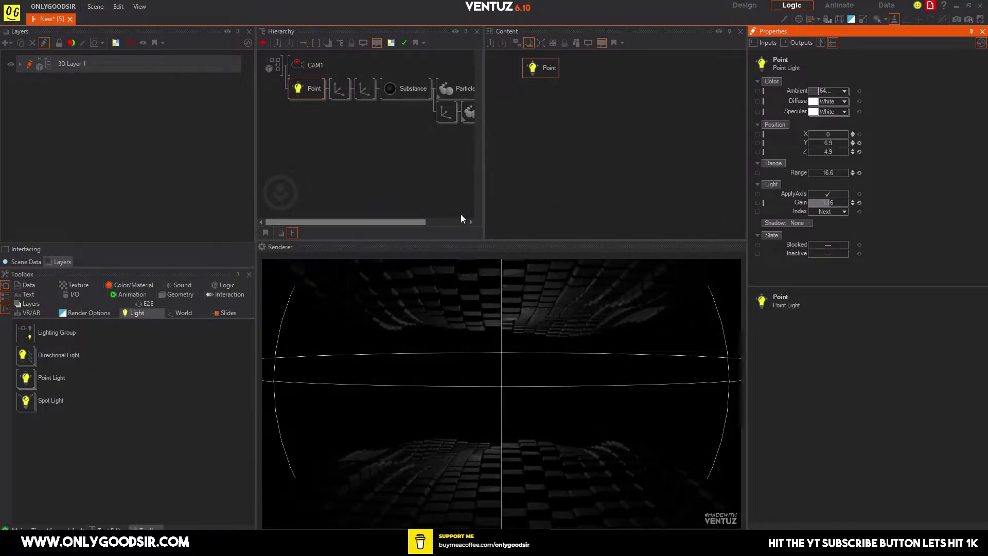
click(810, 222)
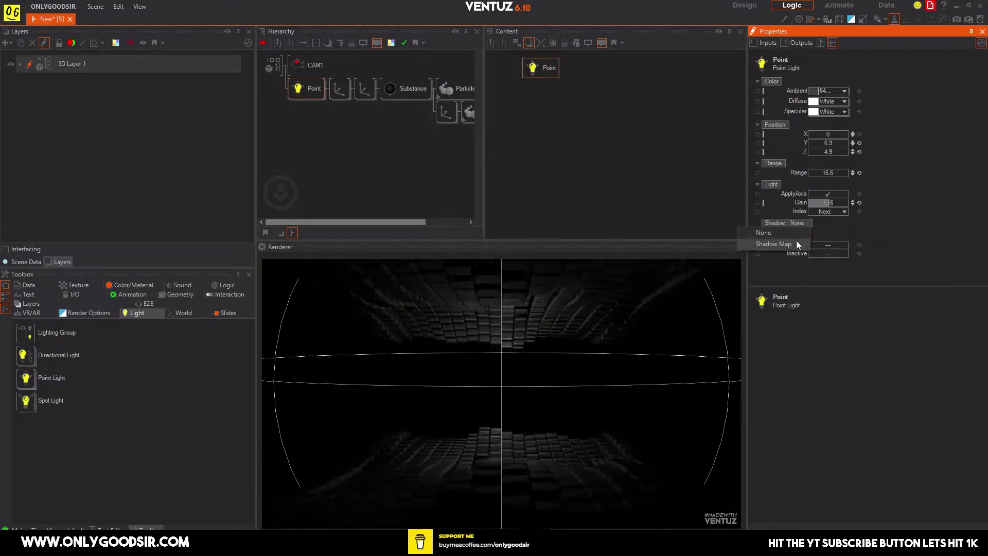
click(795, 244)
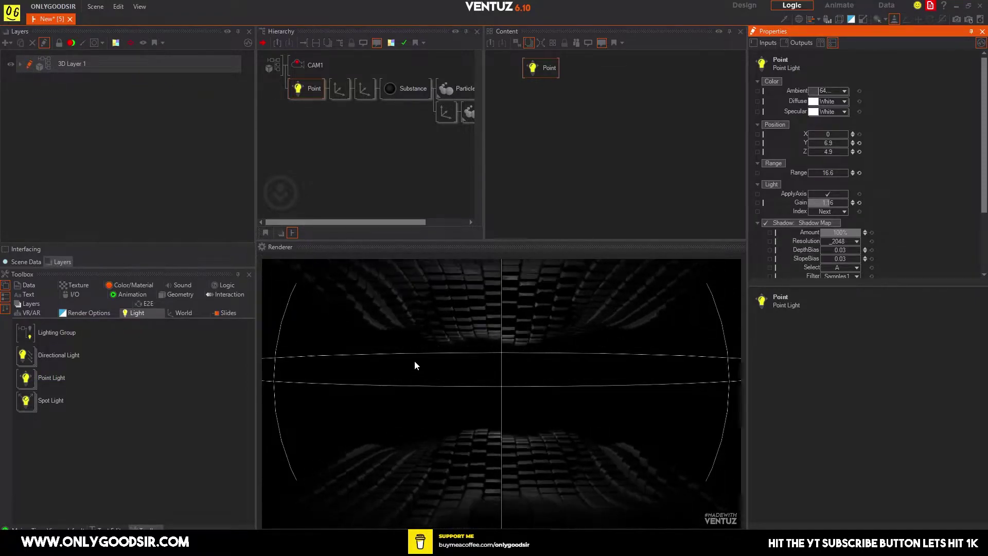
Rename the Point Light as FILL and set its Position Z to 1.2.
click(366, 146)
double_click(313, 88)
text(FILL)
key(Return)
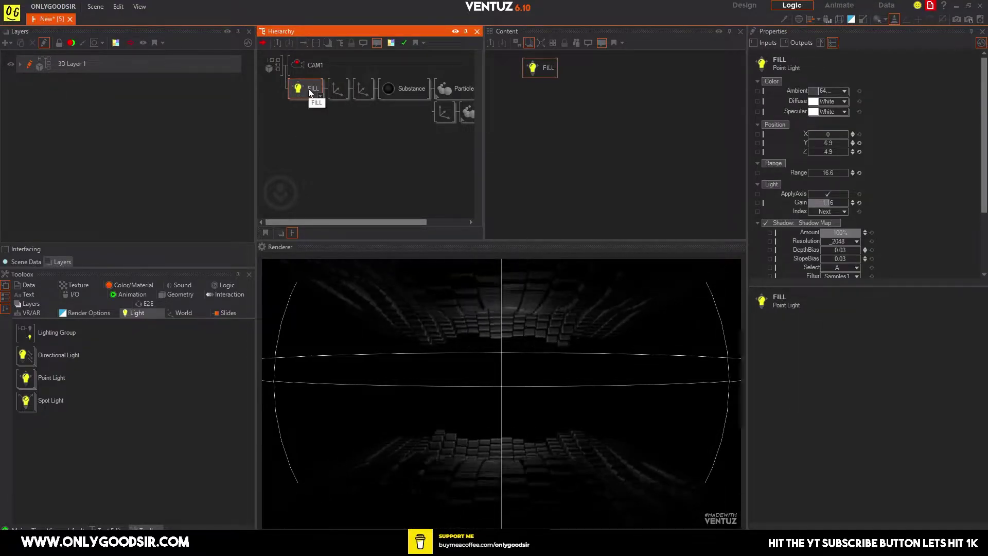
mouse_move(833, 152)
mouse_down()
mouse_move(810, 153)
mouse_move(837, 153)
mouse_up()
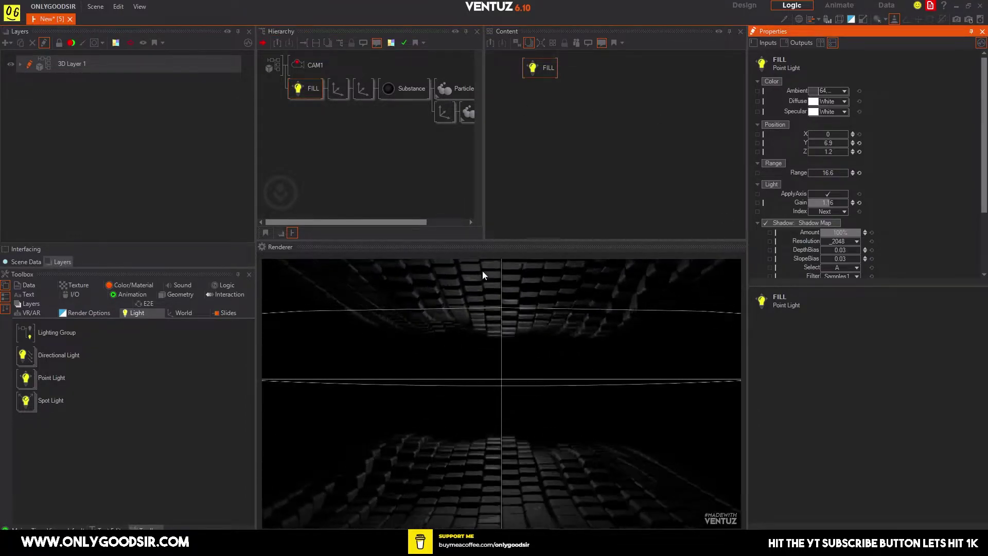
Insert a second Point Light in the hierarchy directly in front of the FILL light.
click(379, 156)
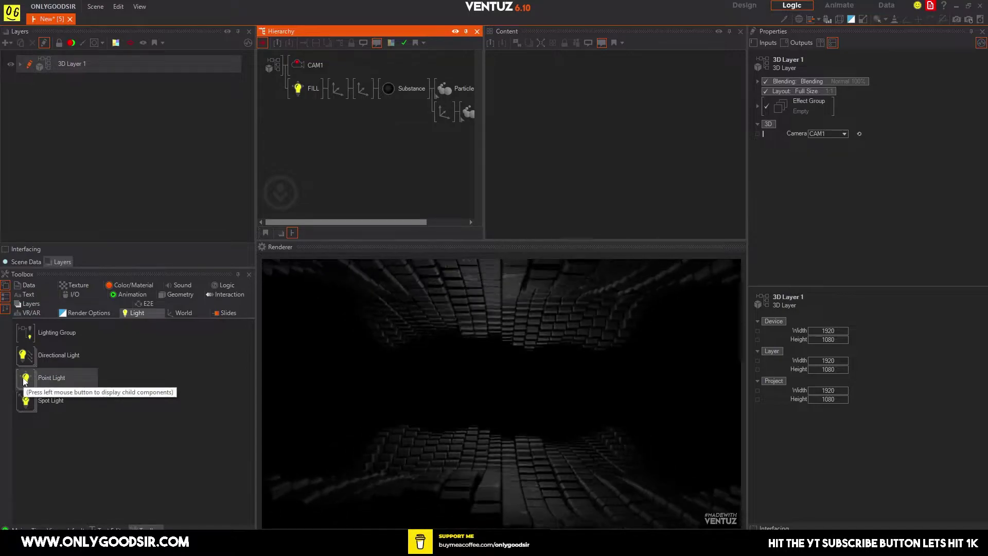
drag(24, 381, 283, 189)
drag(291, 92, 292, 90)
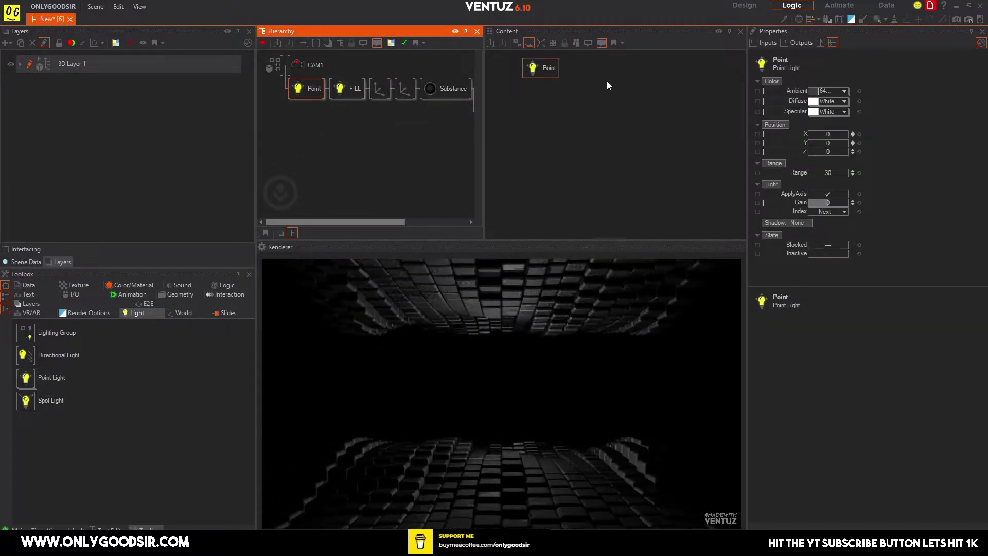
Add a Color Value node and bind it to the new Point Light's Diffuse and Specular colors.
double_click(586, 71)
text(colo)
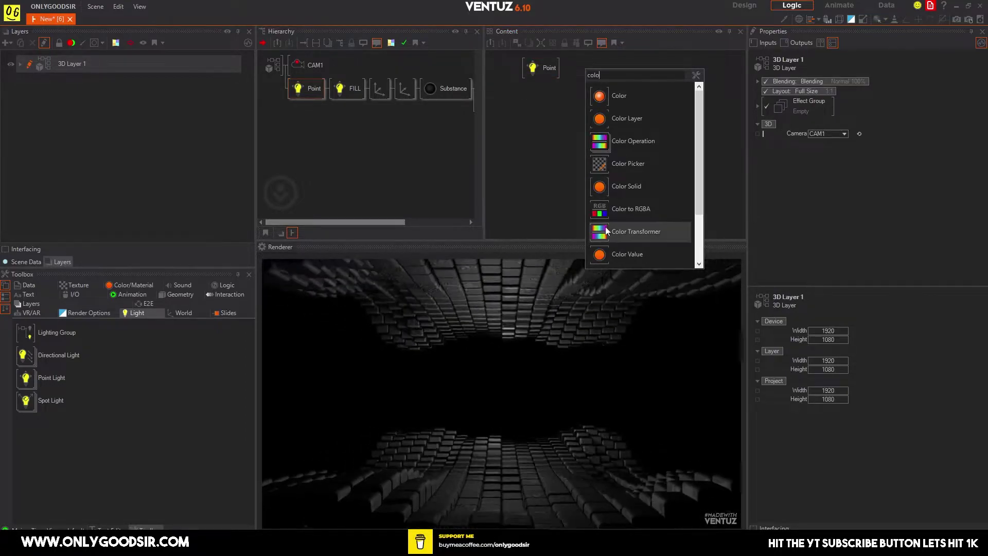
click(618, 254)
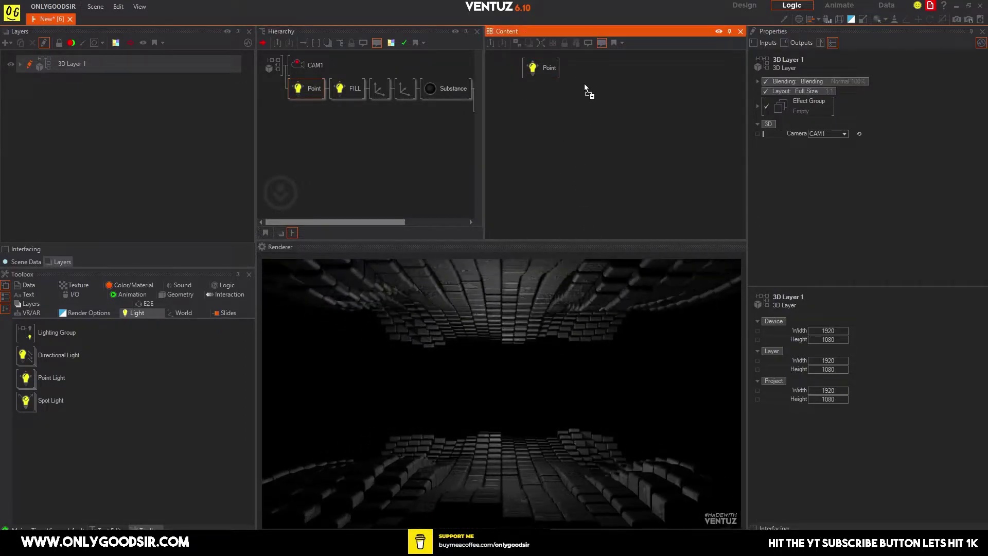
click(550, 71)
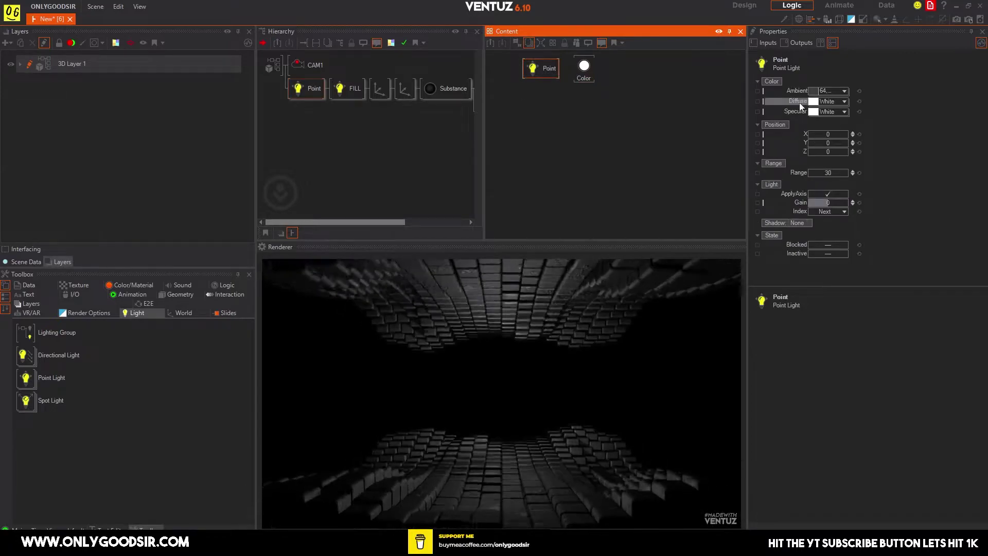
drag(806, 104, 585, 67)
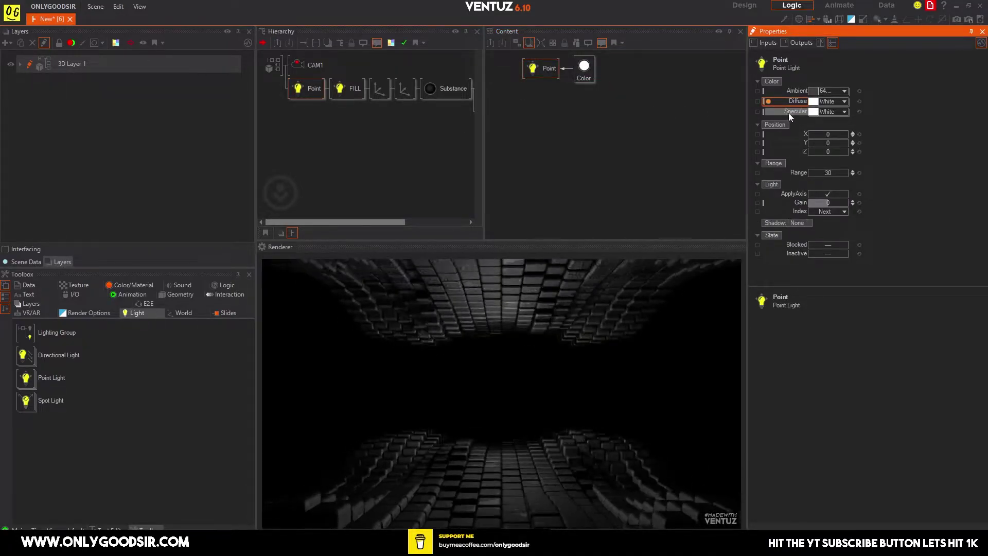
Set the Color Value node to pure red.
click(585, 67)
click(843, 92)
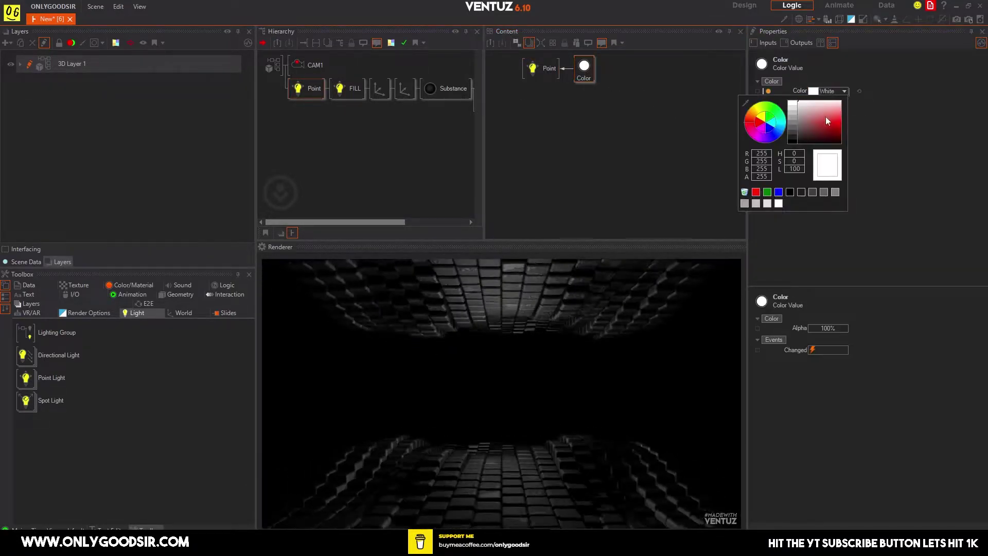
drag(871, 124, 857, 122)
Set the red light's Position X to -8.8, Position Y to 6.4 and Range to 17.5, and rename it RED.
click(304, 88)
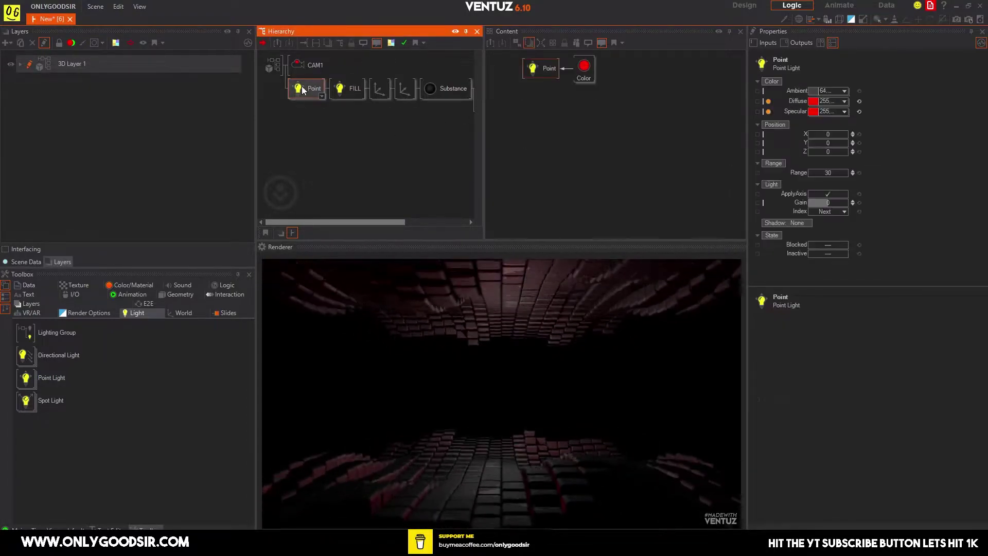
drag(830, 135, 808, 135)
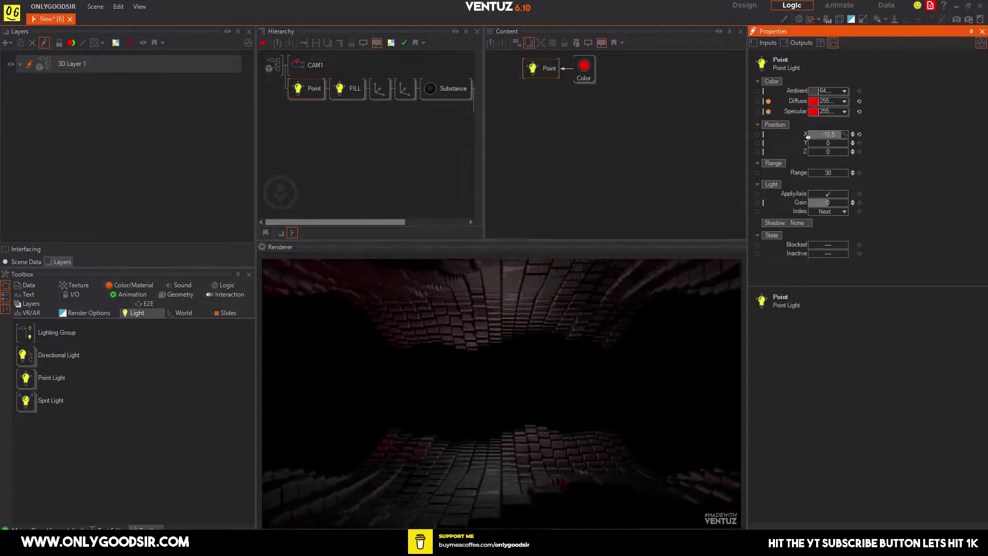
click(894, 19)
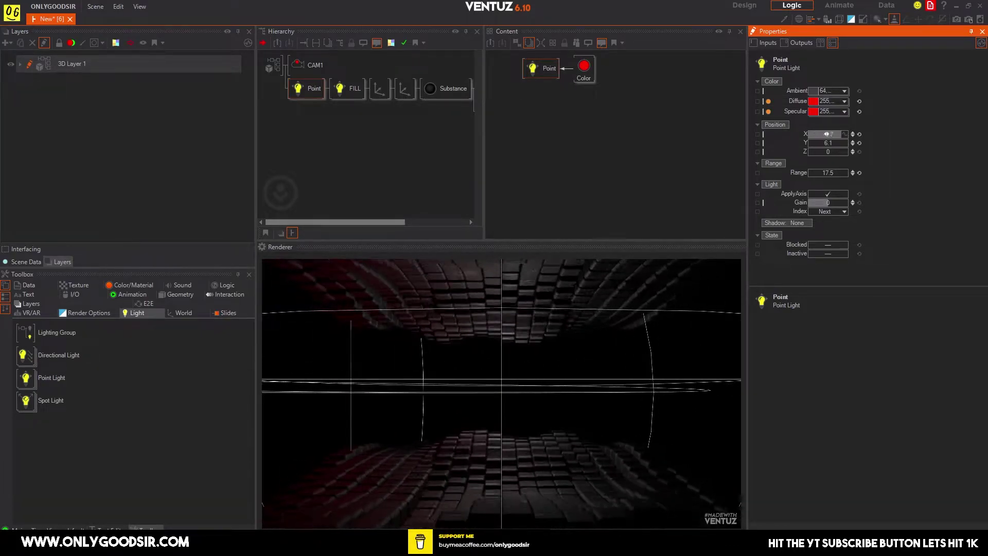
drag(826, 143, 828, 142)
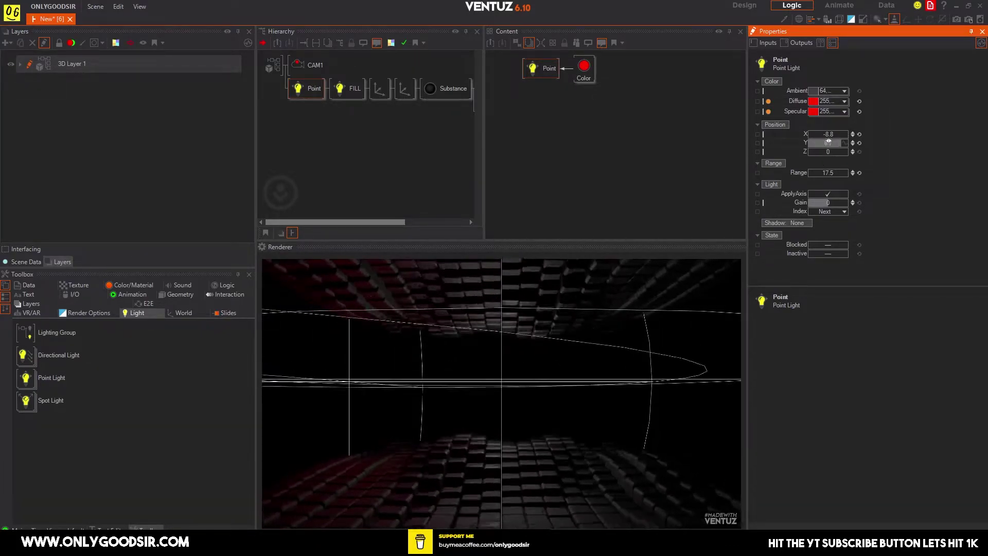
double_click(310, 89)
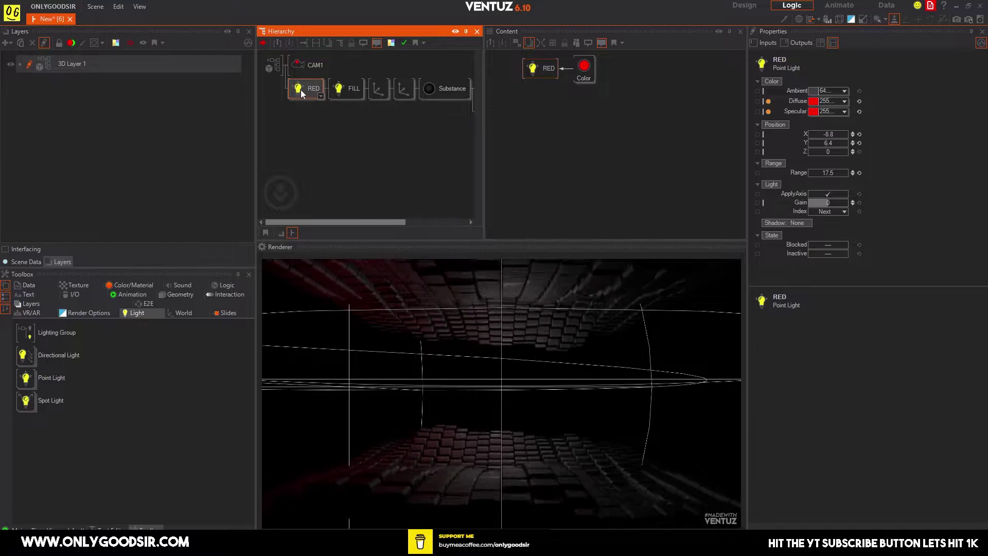
Duplicate the RED light as BLUE and move it along X to the opposite side of the scene.
key(ctrl+c)
key(ctrl+v)
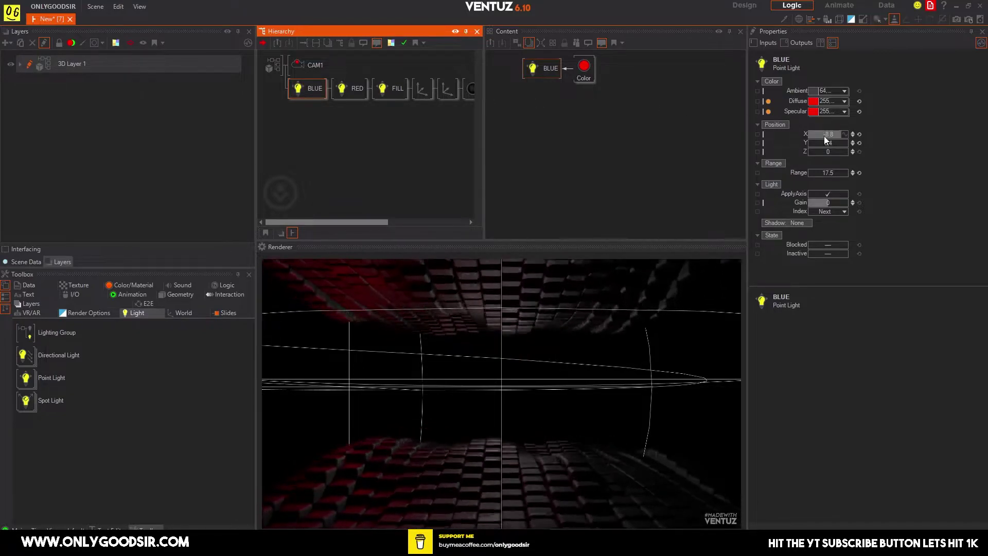
drag(824, 135, 847, 132)
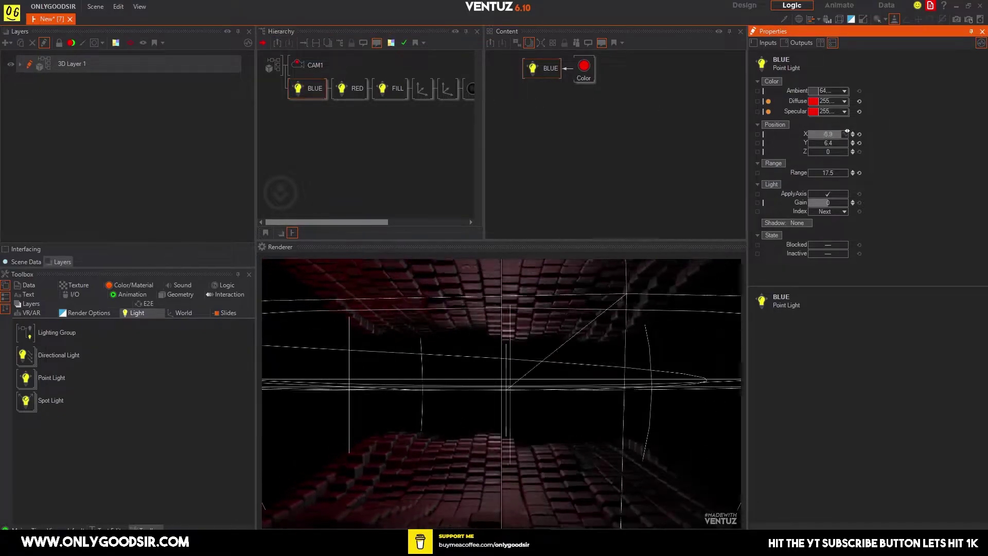
Change the BLUE light's Color Value to a medium blue.
click(589, 67)
click(844, 91)
click(786, 136)
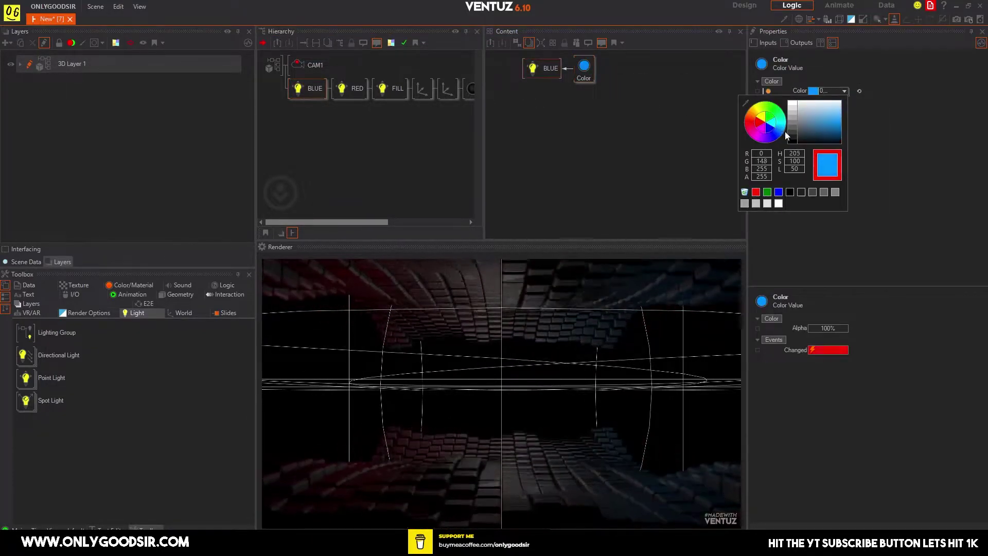
click(884, 124)
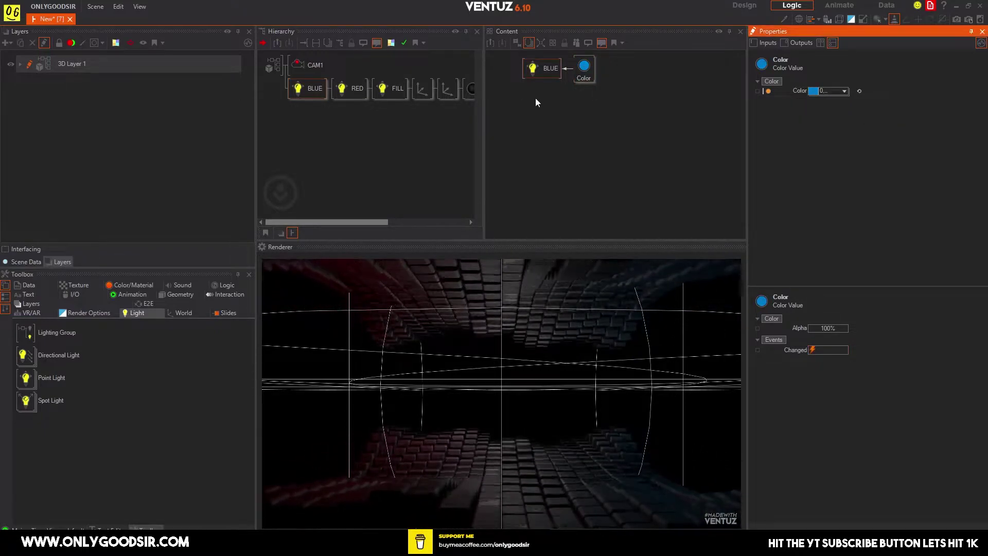
Switch the 3D Layer 1 root's Engine to High Dynamic Range and set its Exposure to 4.8.
click(331, 66)
click(272, 64)
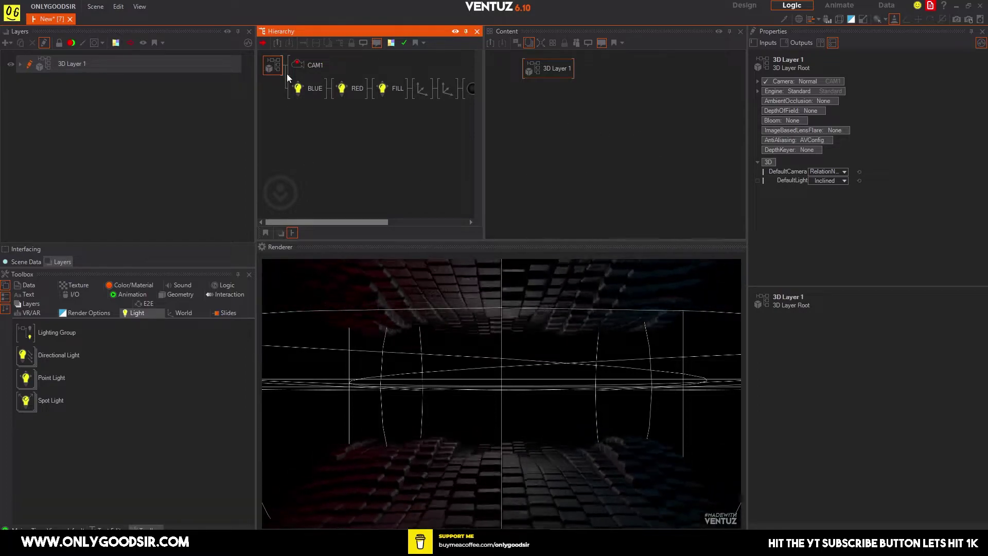
click(815, 91)
click(766, 112)
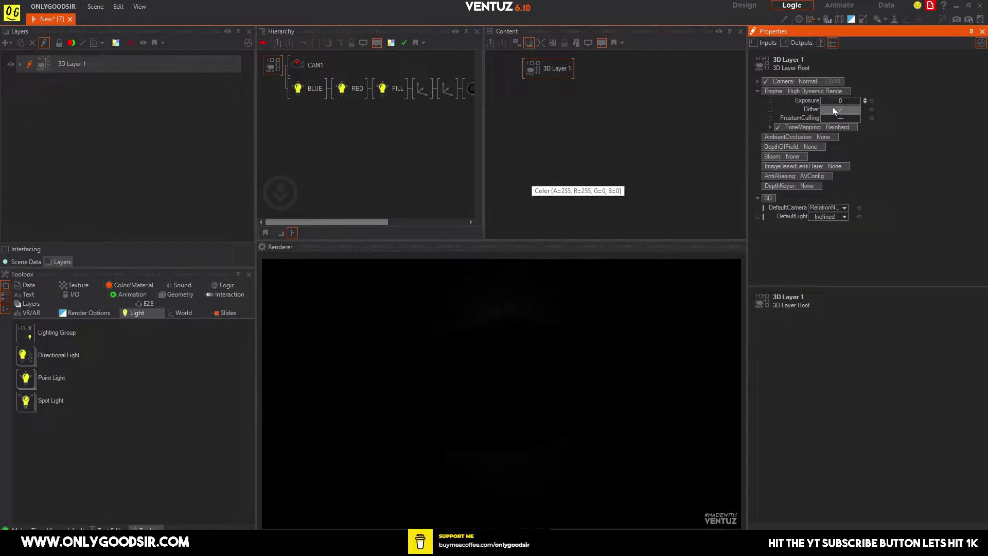
drag(843, 101, 859, 103)
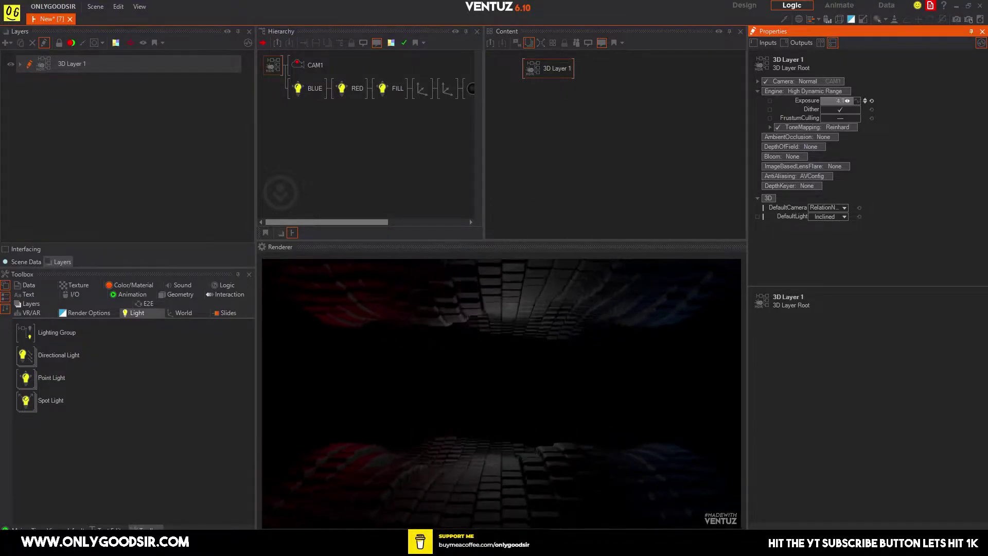
drag(859, 101, 862, 101)
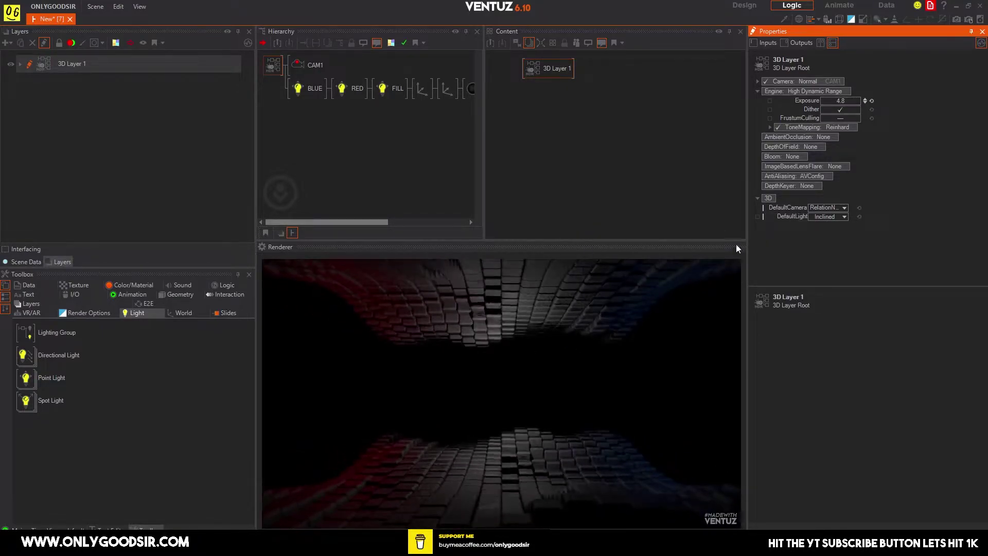
Try a tone mapping Whitepoint of 0.31, reset it to its default, and set the Exposure to 4.3.
click(770, 127)
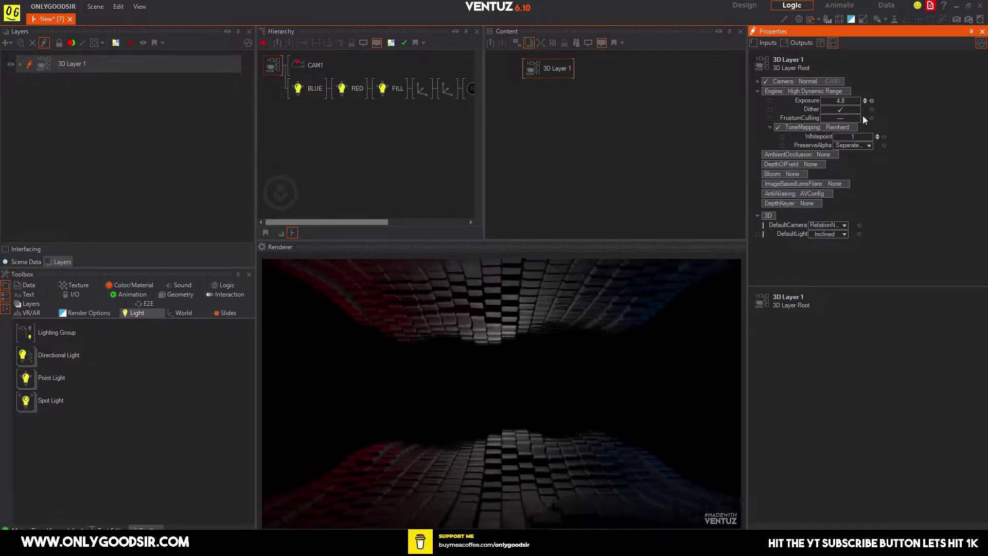
drag(852, 136, 865, 135)
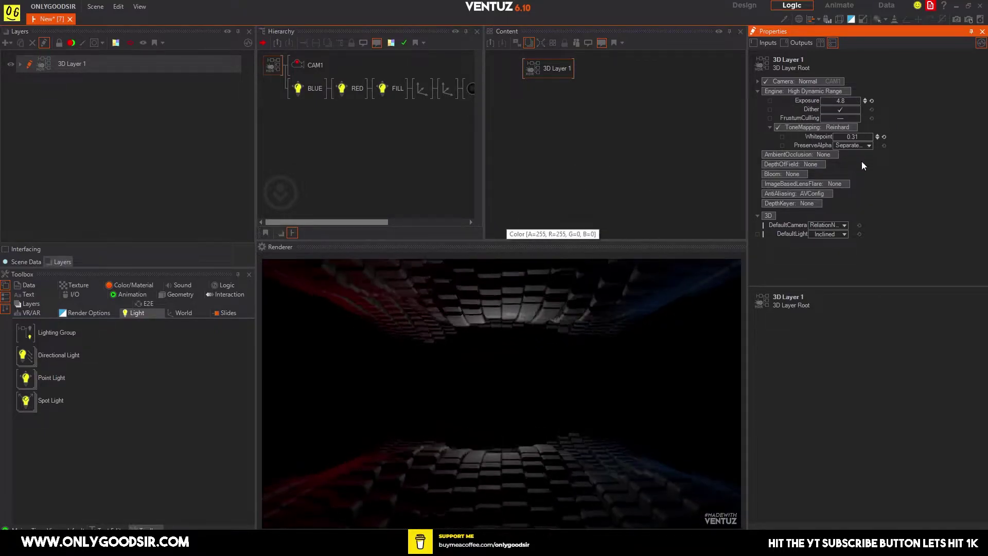
mouse_move(843, 103)
mouse_down()
mouse_move(821, 103)
mouse_move(856, 103)
mouse_up()
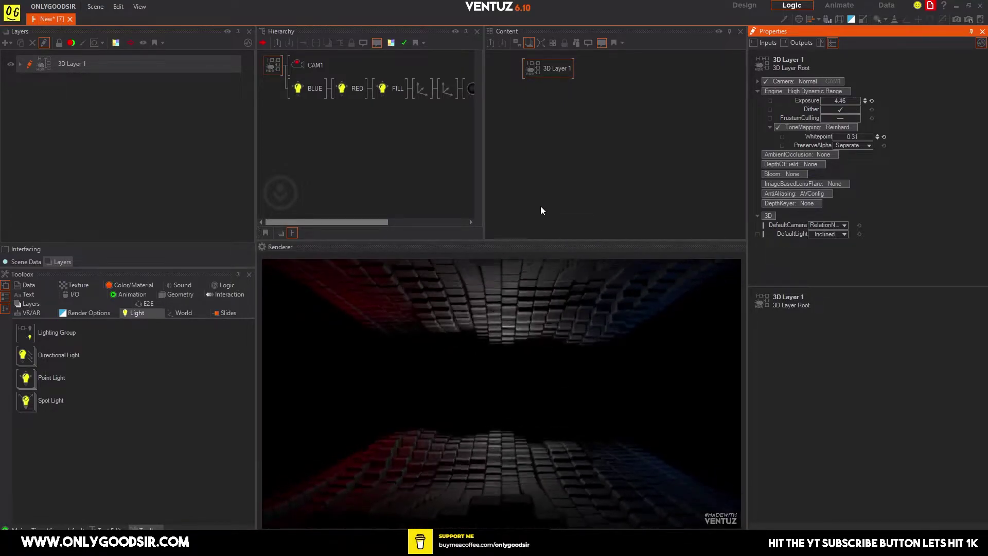
mouse_move(844, 101)
mouse_down()
mouse_move(832, 103)
mouse_move(846, 108)
mouse_up()
click(884, 137)
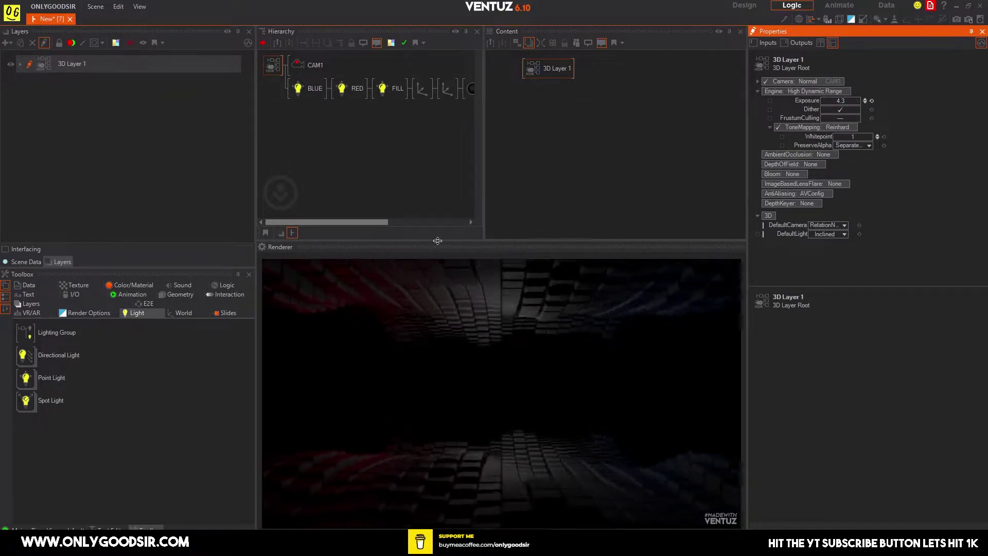
Select the RED and BLUE lights together and set their Gain to 2.94, Range to 12.9 and Position Z to 4.
click(348, 93)
ctrl+click(307, 86)
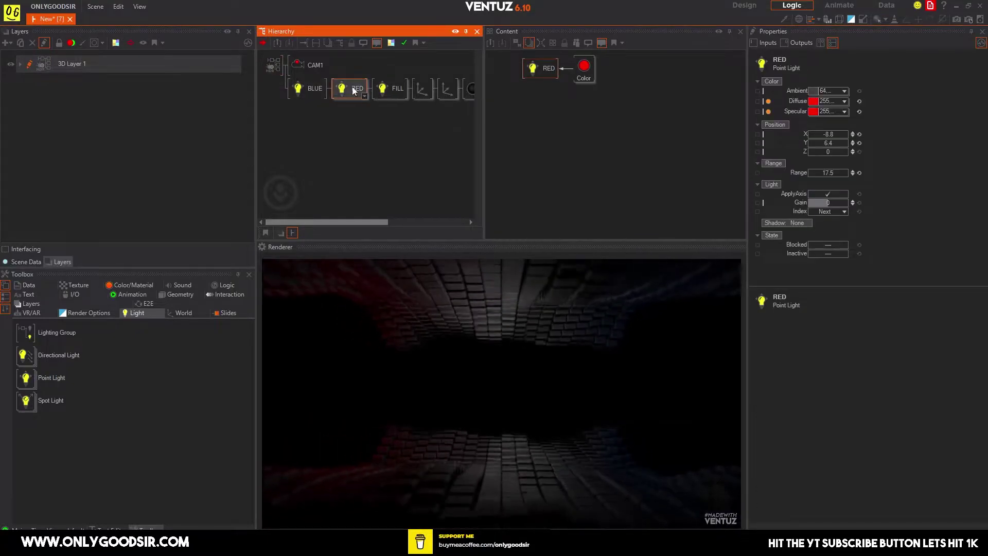
click(582, 110)
drag(580, 111, 581, 96)
drag(538, 155, 521, 54)
drag(833, 181, 857, 207)
mouse_move(820, 153)
mouse_down()
mouse_move(808, 154)
mouse_move(840, 153)
mouse_up()
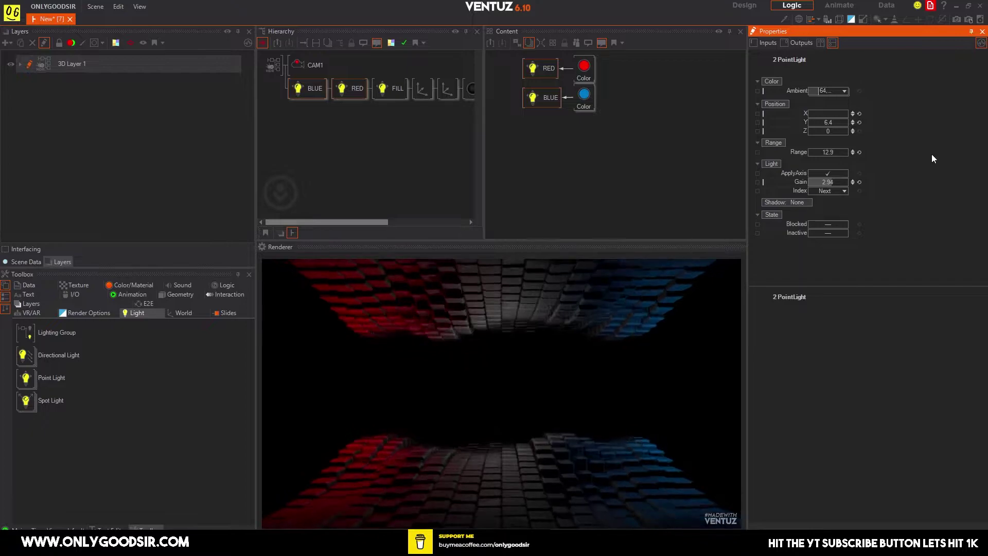
drag(830, 134, 847, 128)
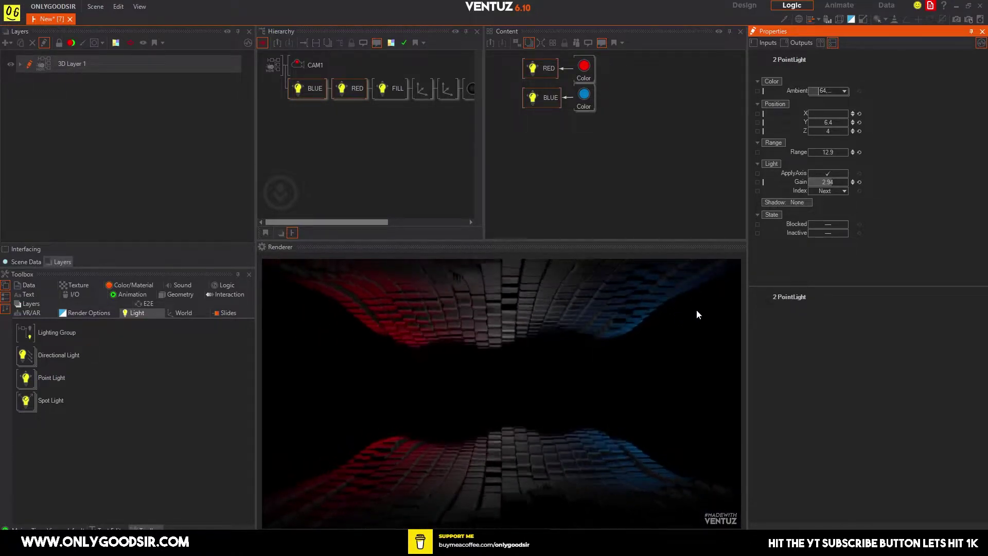
Select both Particle Systems and set their Grid module's CountX to 30 and SizeX to 30.17.
click(355, 133)
middle_drag(456, 166, 319, 154)
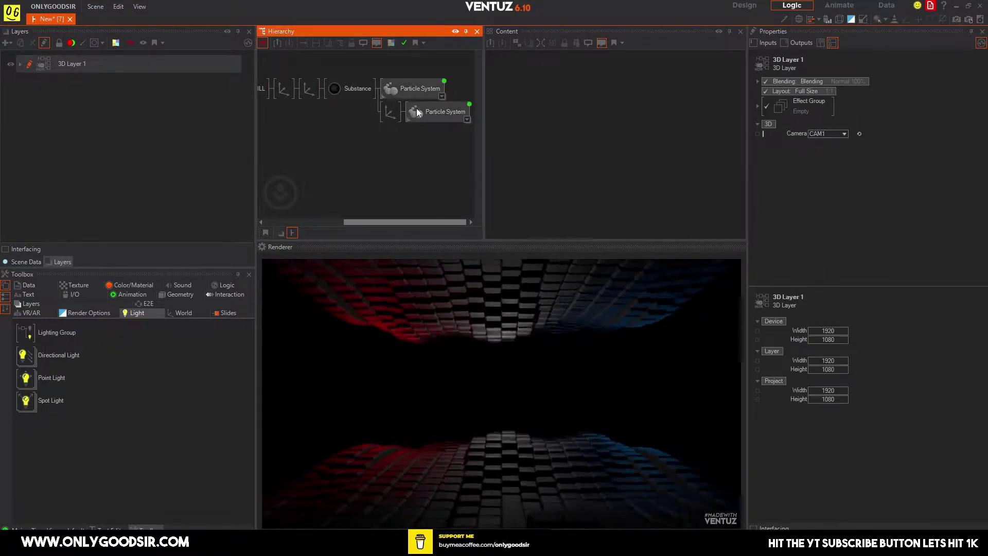
click(416, 87)
click(589, 79)
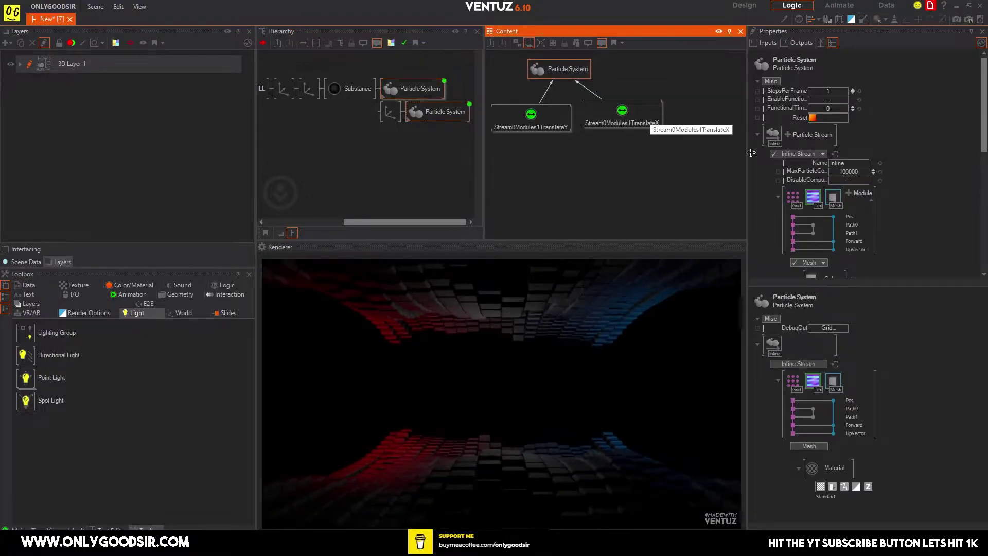
click(793, 198)
middle_drag(915, 230, 919, 100)
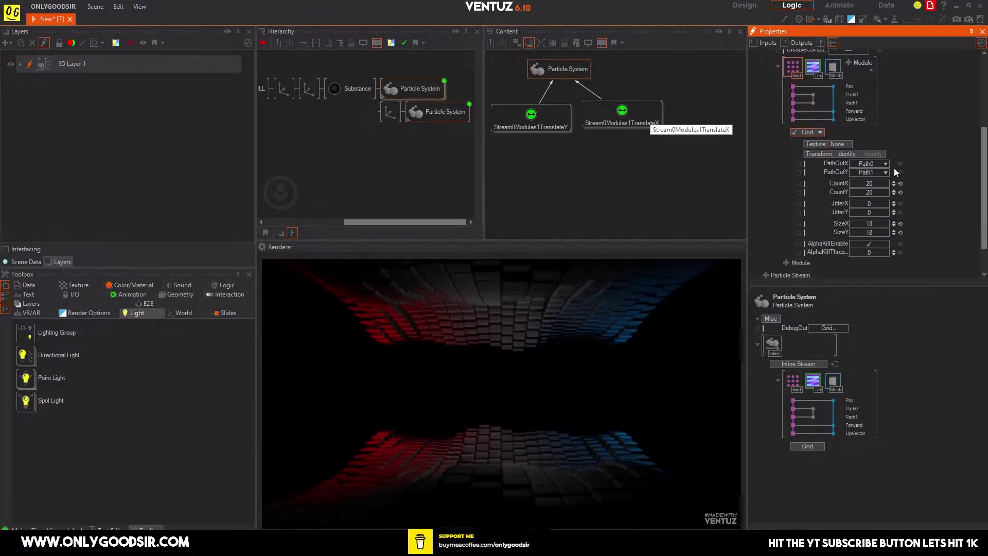
double_click(871, 184)
text(30)
key(Return)
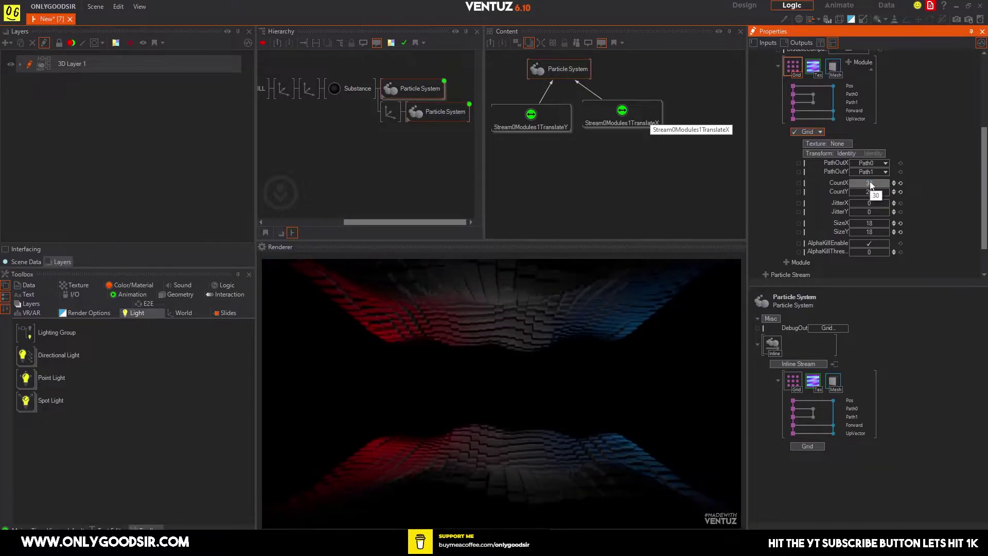
drag(873, 222, 851, 221)
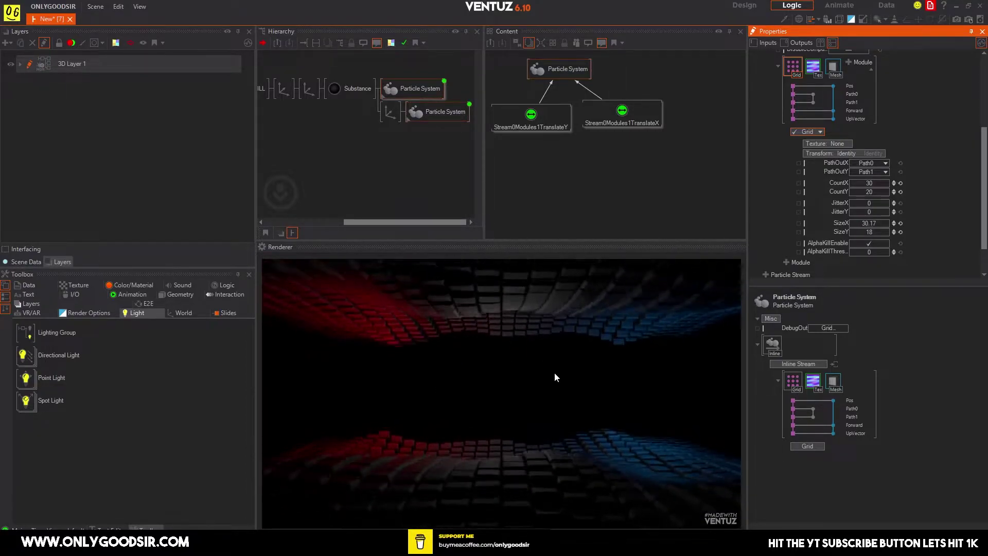
Set the BLUE light's Gain to 4.52 and its Range to 14.1.
drag(312, 145, 410, 107)
click(312, 89)
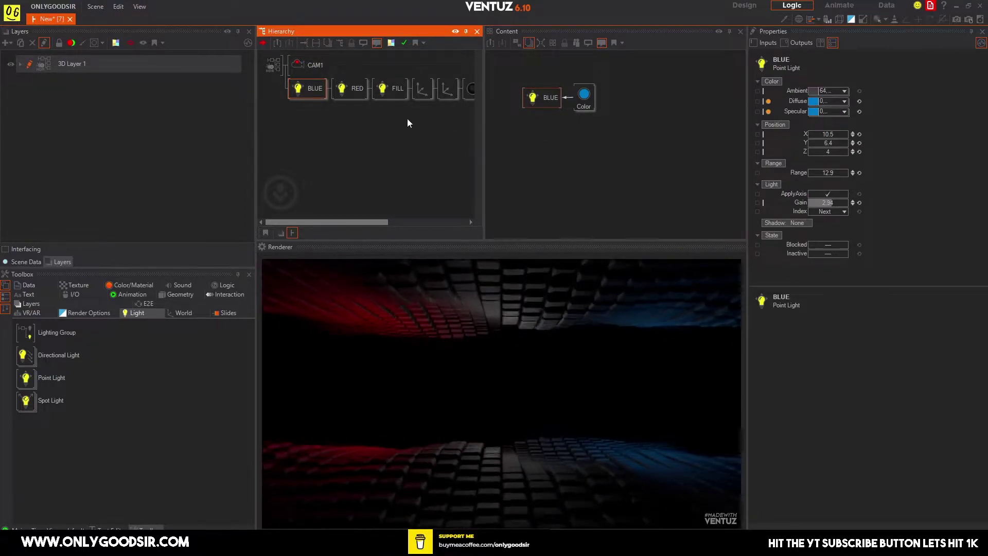
click(584, 95)
click(328, 91)
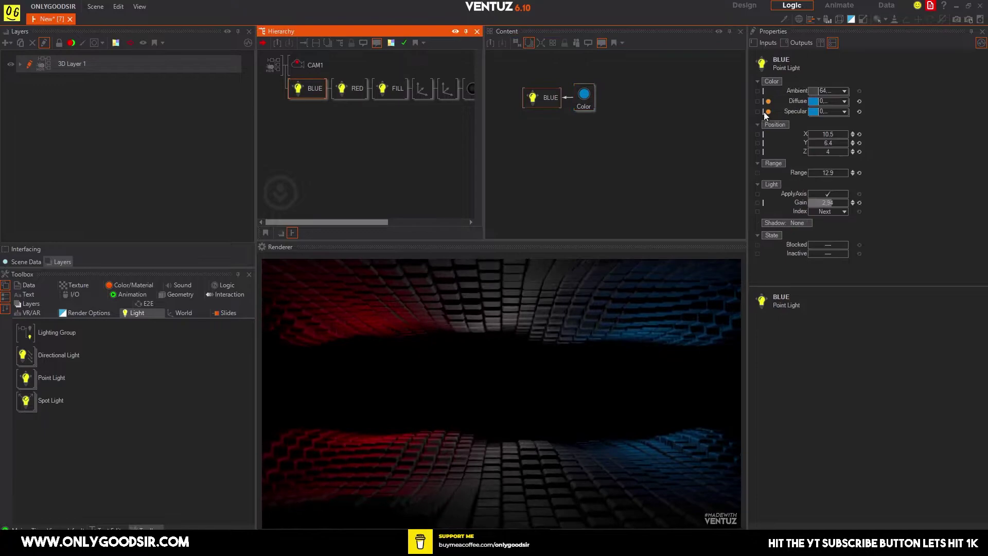
click(846, 203)
mouse_move(845, 202)
mouse_down()
mouse_move(824, 202)
mouse_move(846, 202)
mouse_move(835, 204)
mouse_up()
drag(846, 172, 834, 174)
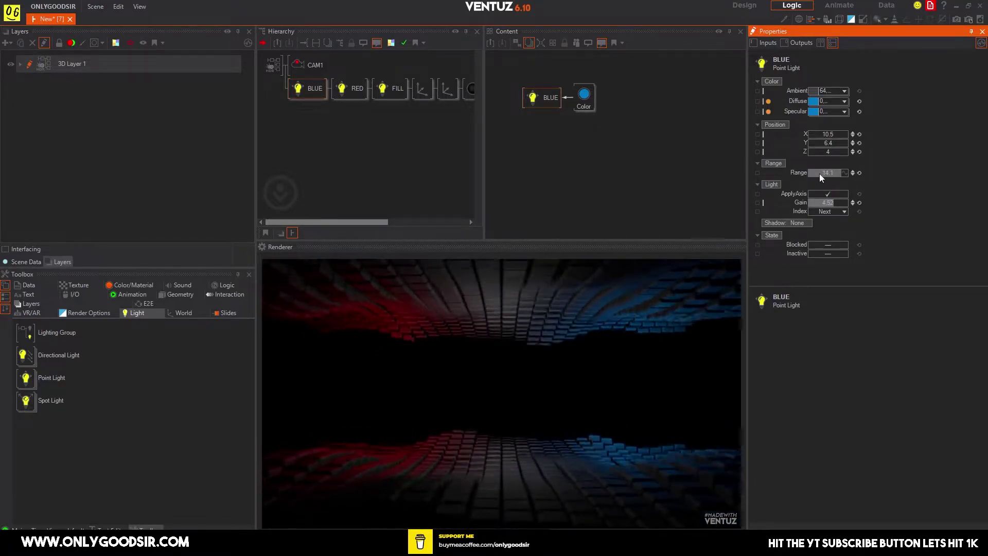
Reposition the FILL light, trying a Position Y of about 3 and a Position Z of 0.3.
click(390, 137)
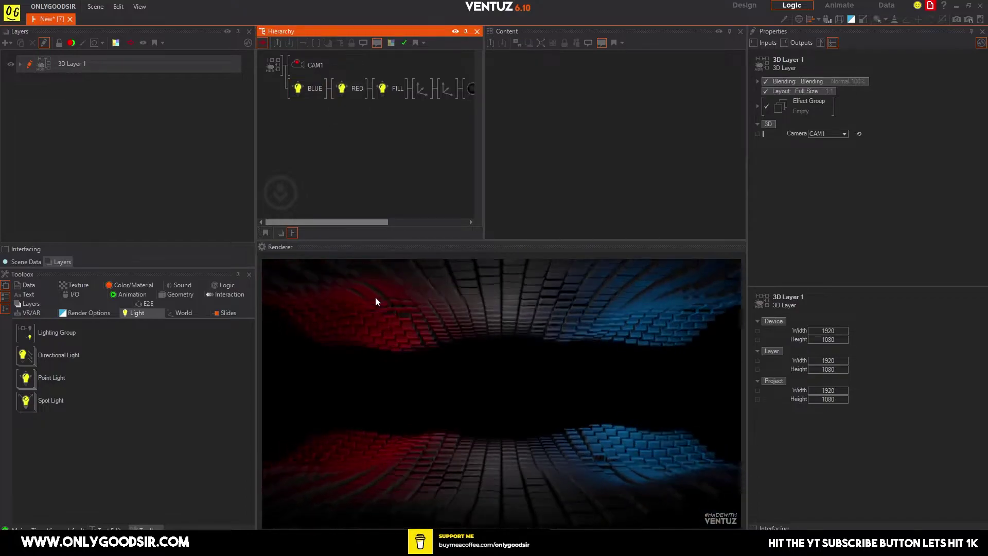
click(389, 88)
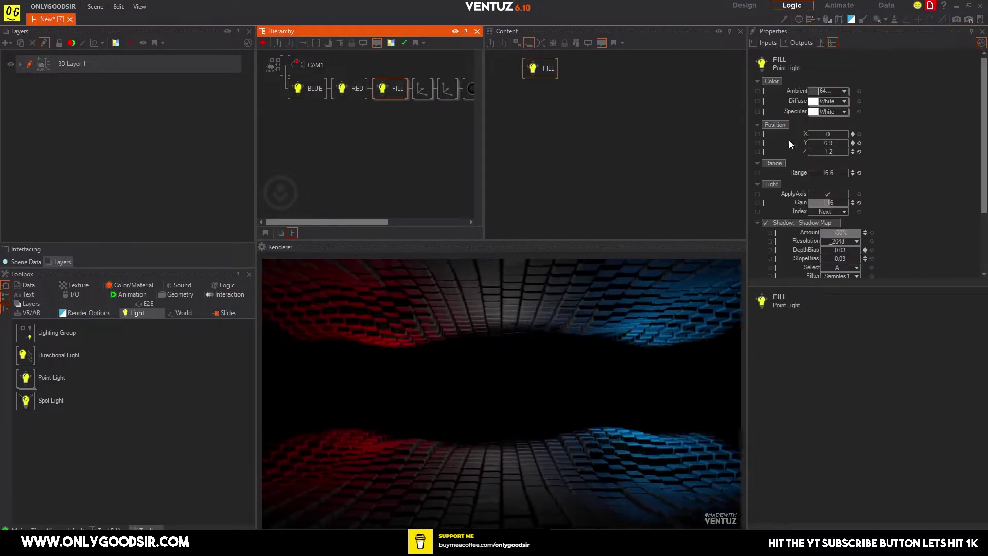
drag(812, 155, 844, 149)
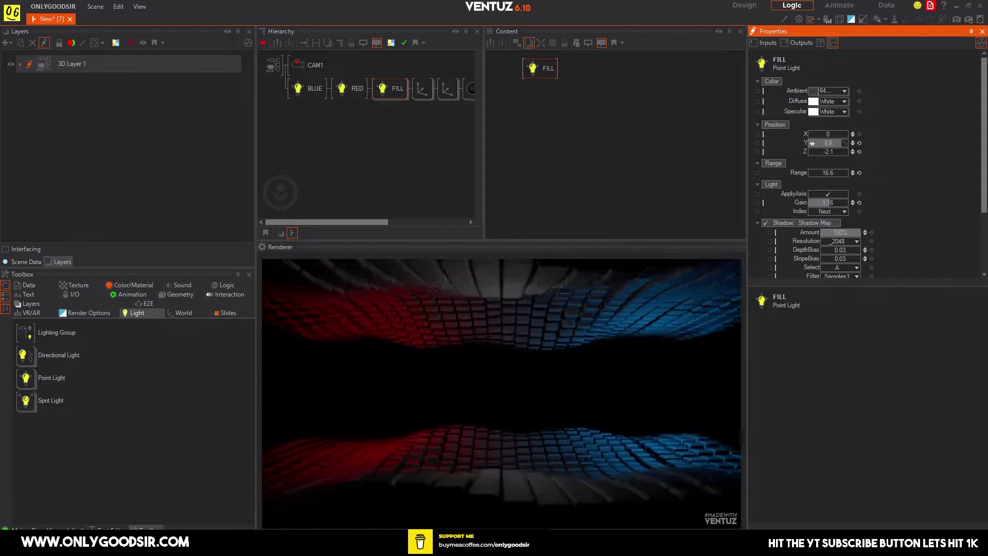
drag(835, 143, 810, 143)
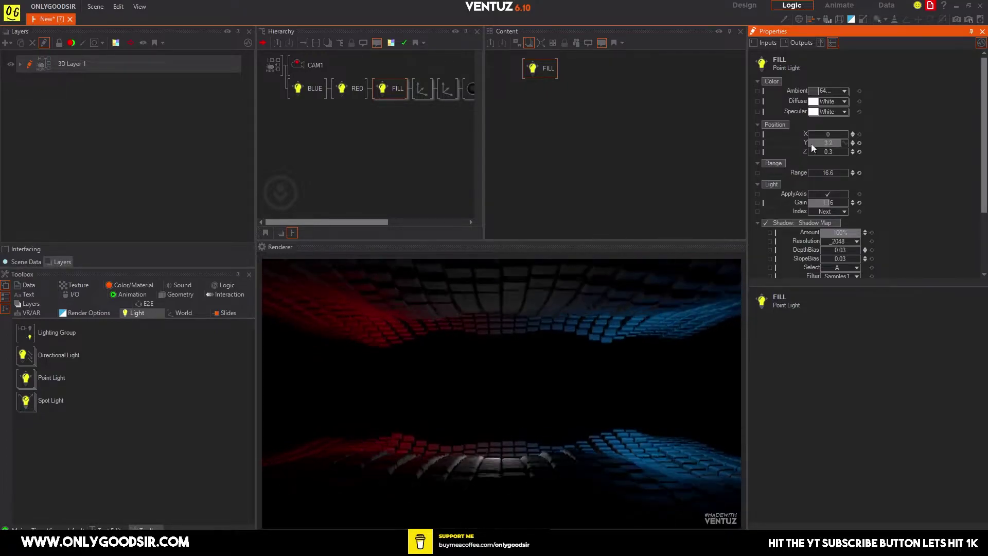
click(461, 155)
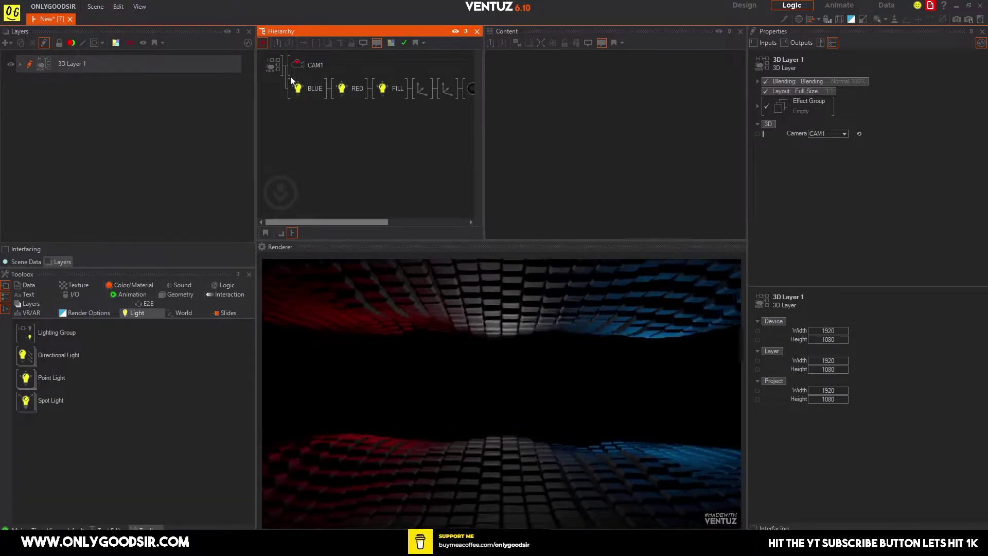
Deactivate the Substance material briefly and reactivate it to compare the cubes' shading with and without it.
middle_drag(419, 126, 347, 117)
click(415, 90)
key(i)
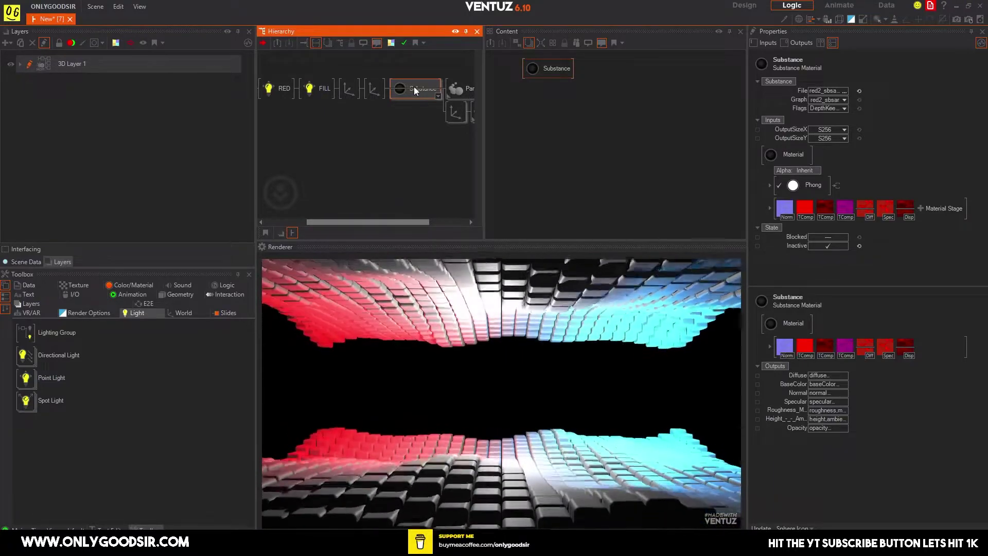
key(i)
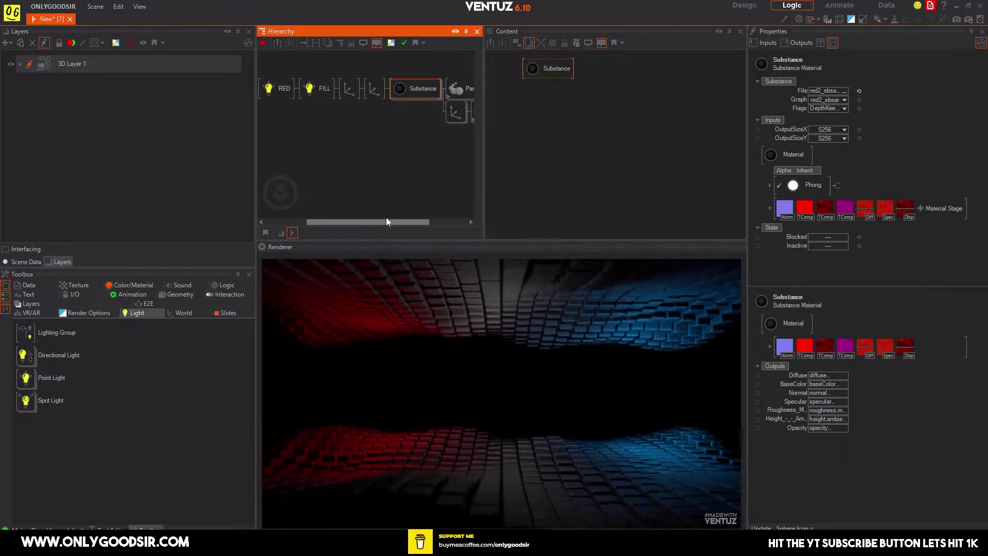
scroll(302, 144, right, 3)
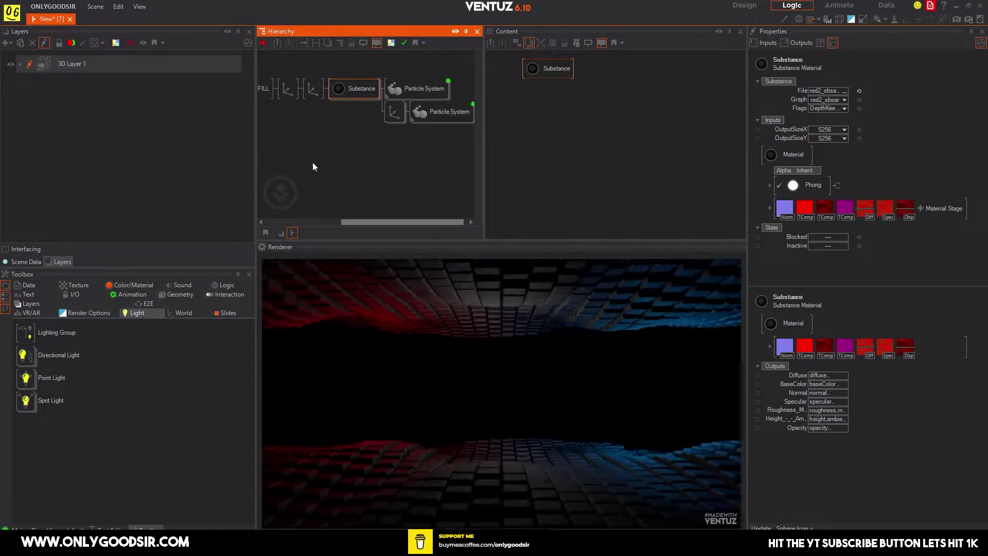
Switch to the metal folder in File Explorer and preview the smoke.jpg image.
click(494, 544)
click(381, 318)
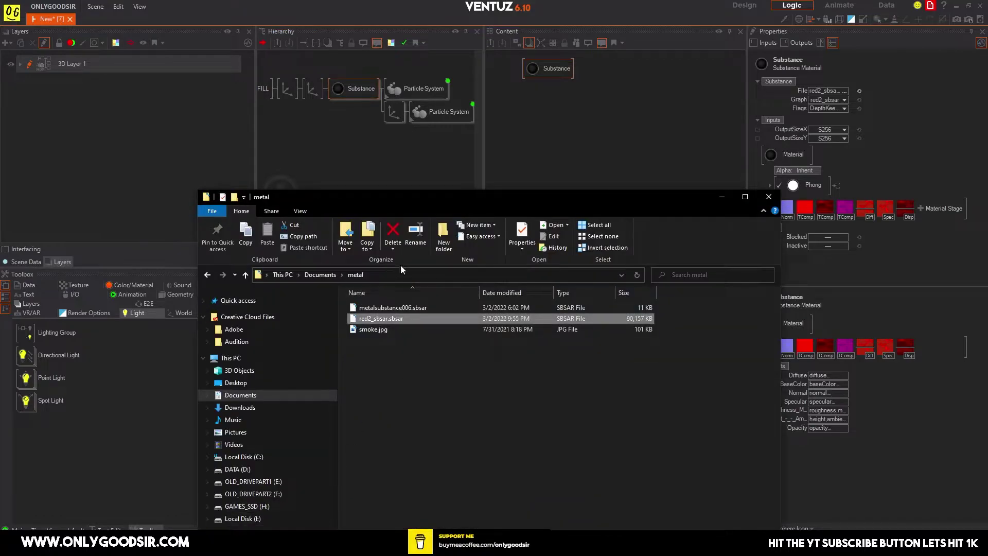
click(376, 330)
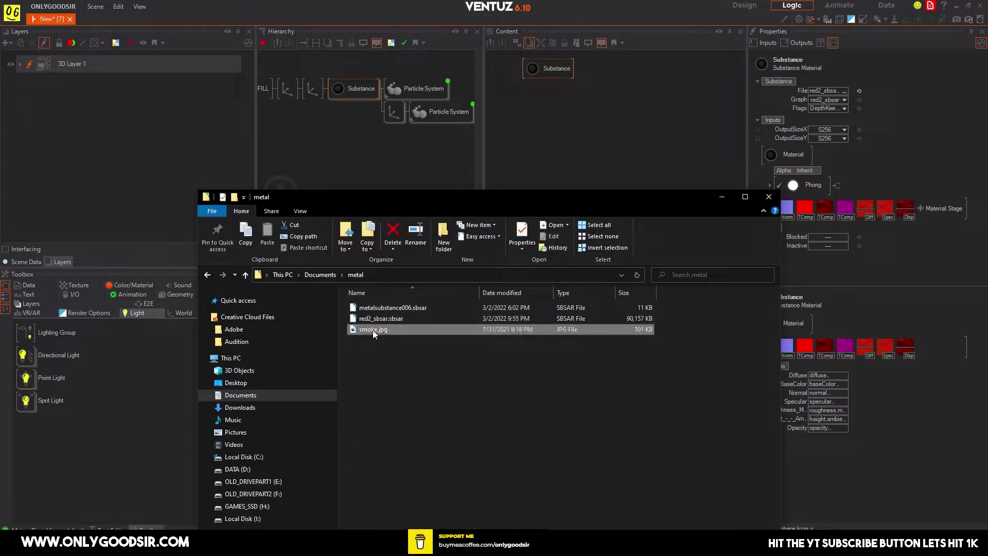
double_click(373, 331)
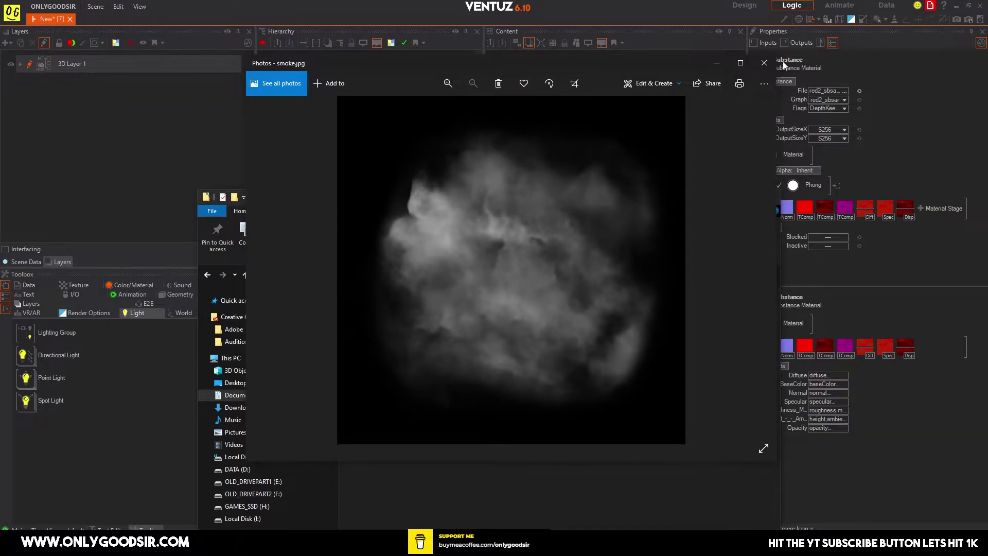
click(764, 63)
Import smoke.jpg from the metal folder into the Ventuz hierarchy as a material on its own branch below the Substance branch.
drag(373, 334, 411, 156)
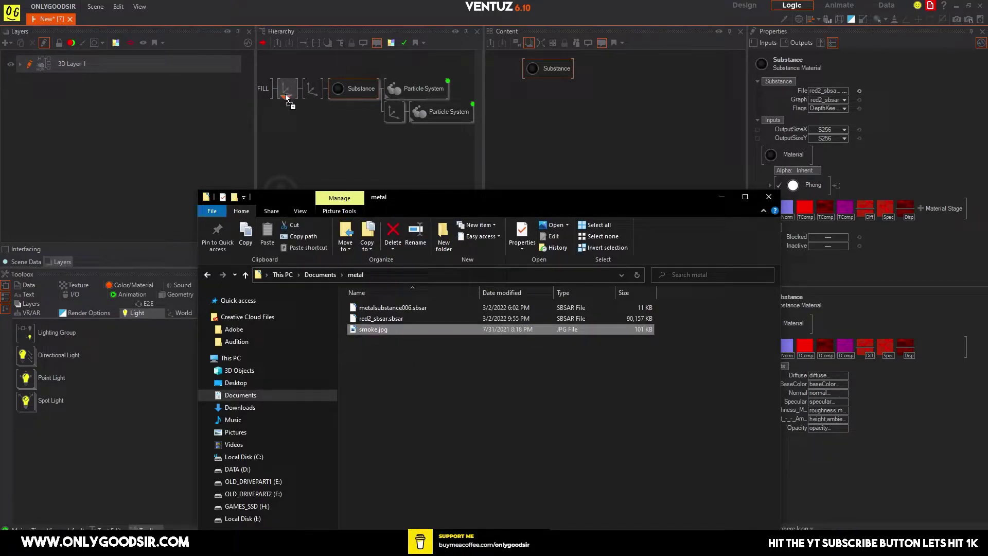
drag(332, 95, 314, 95)
click(715, 198)
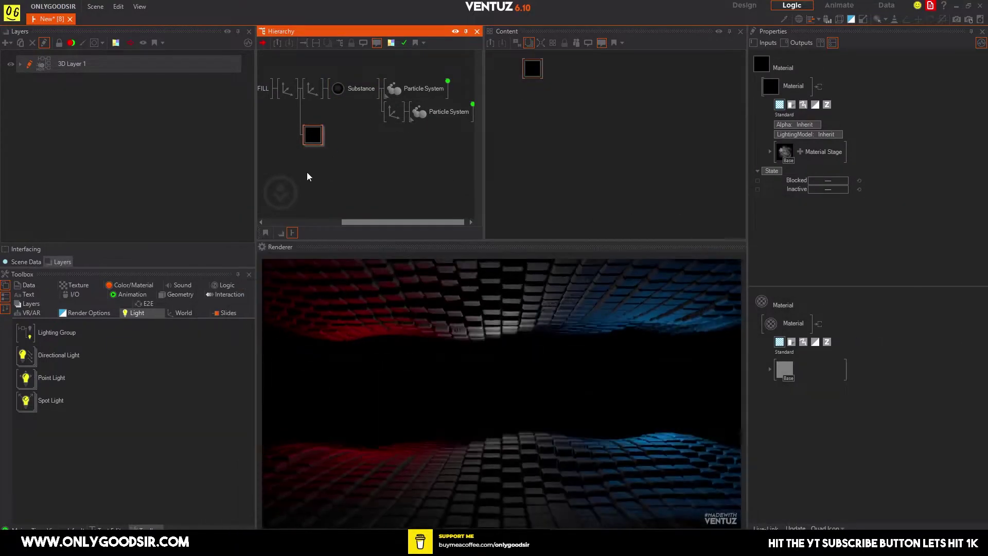
Insert an Axis before the smoke material and attach a Rectangle geometry after it.
double_click(346, 152)
text(ax)
key(Return)
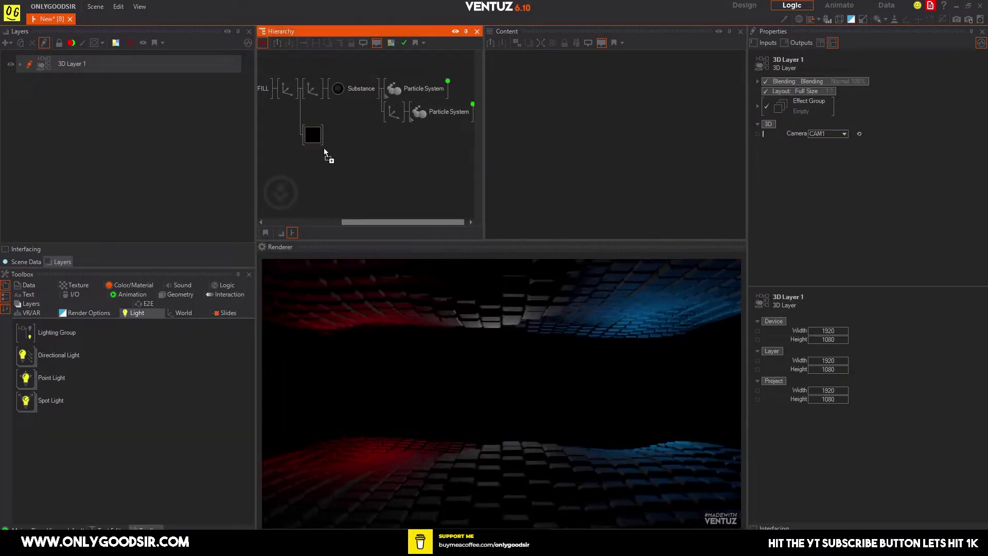
click(306, 136)
double_click(335, 151)
text(re)
click(354, 198)
click(348, 137)
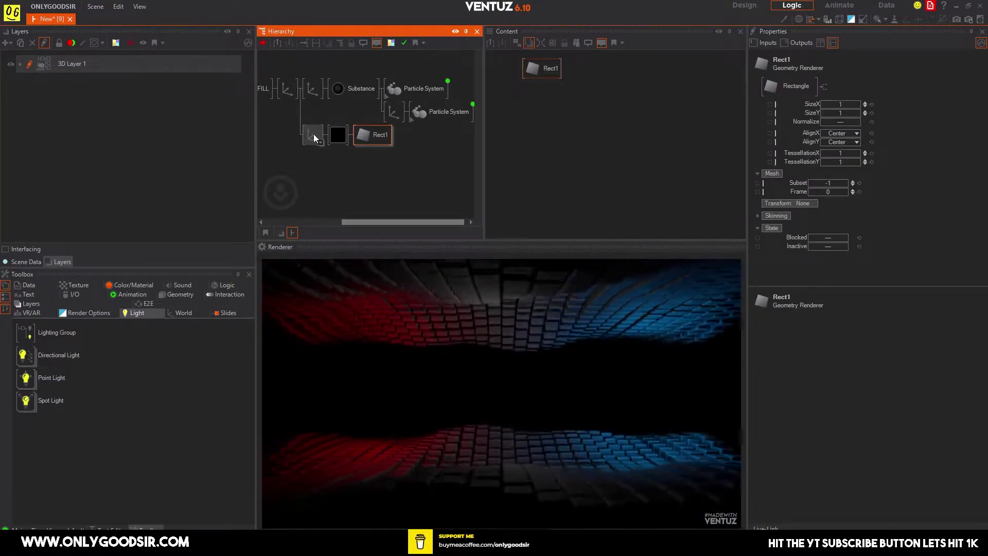
Add an Alpha texture stage to the smoke material and load smoke.jpg into it.
click(333, 136)
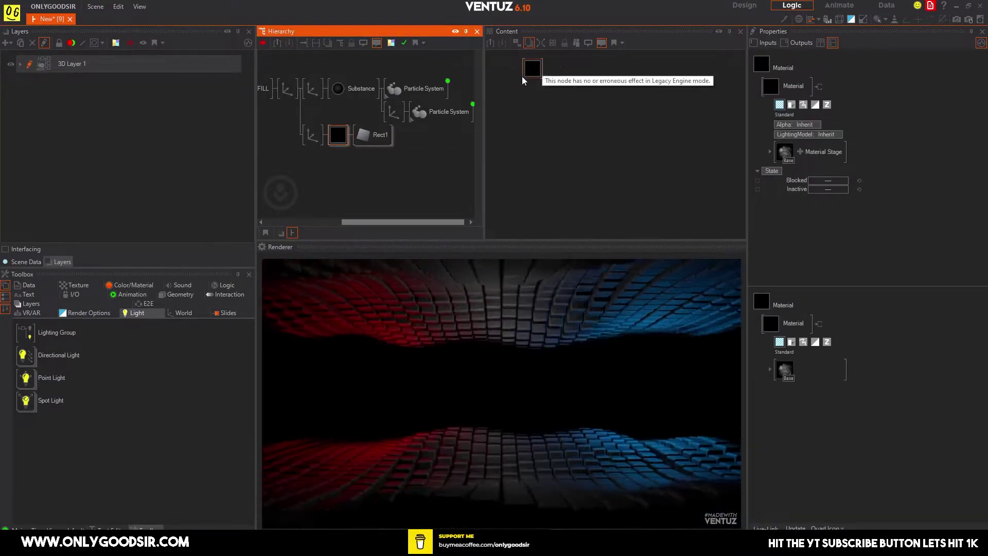
click(533, 68)
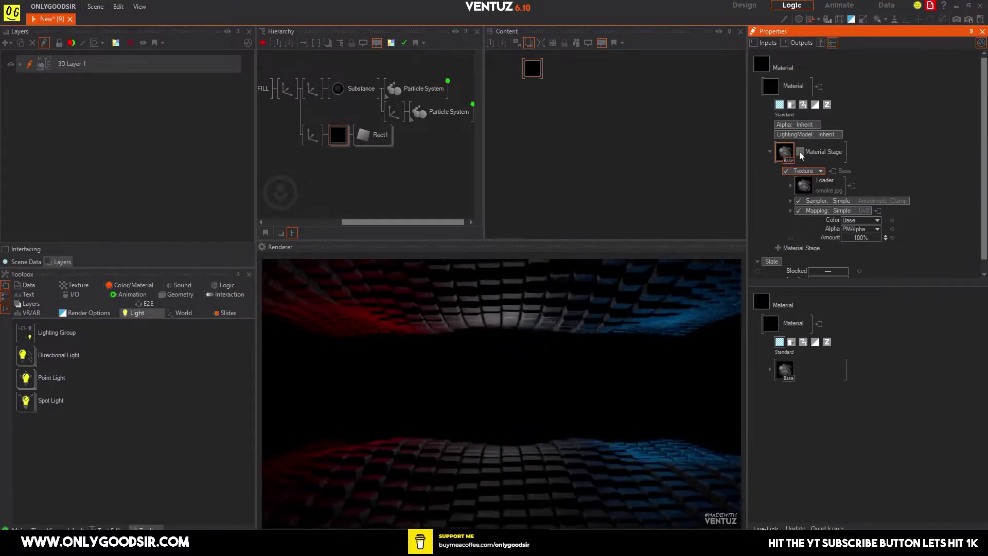
click(801, 153)
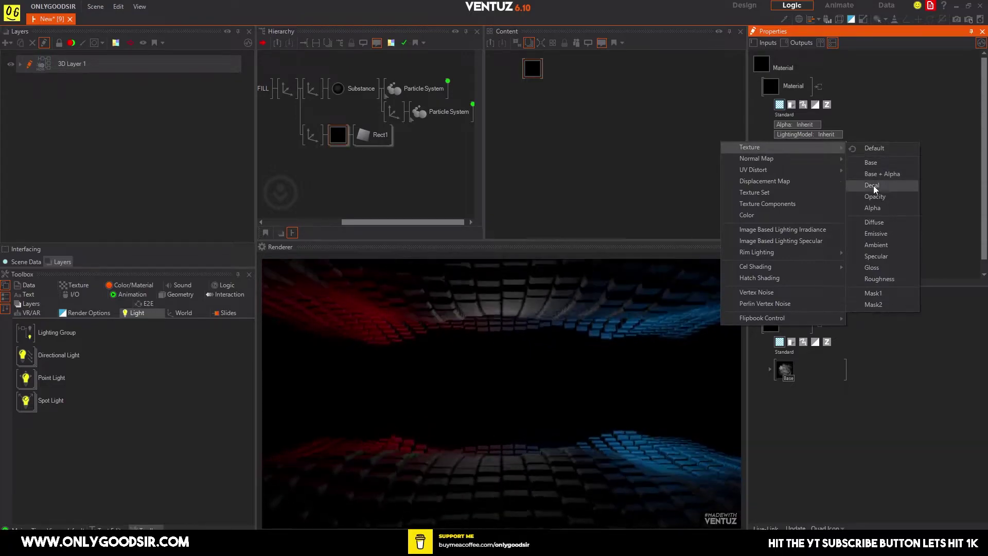
click(875, 209)
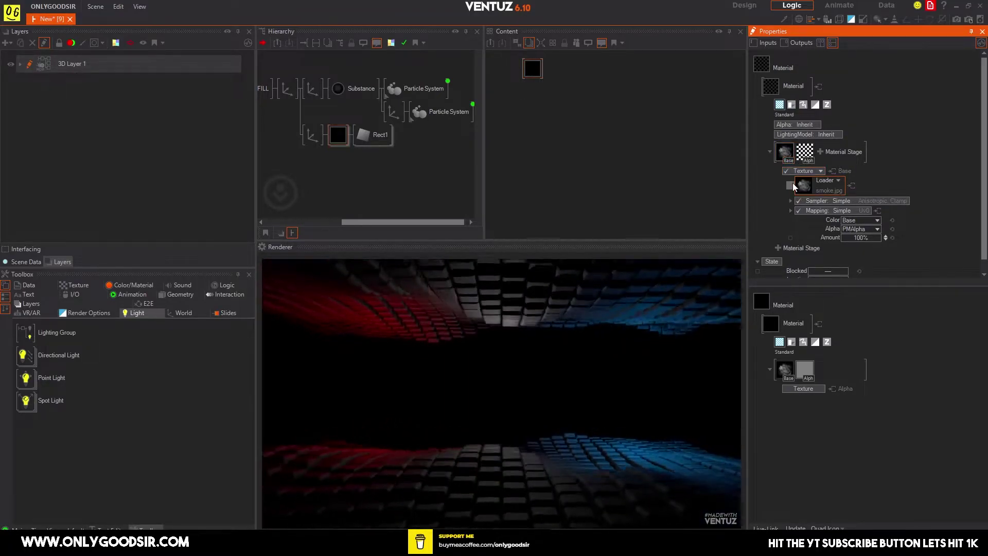
click(792, 185)
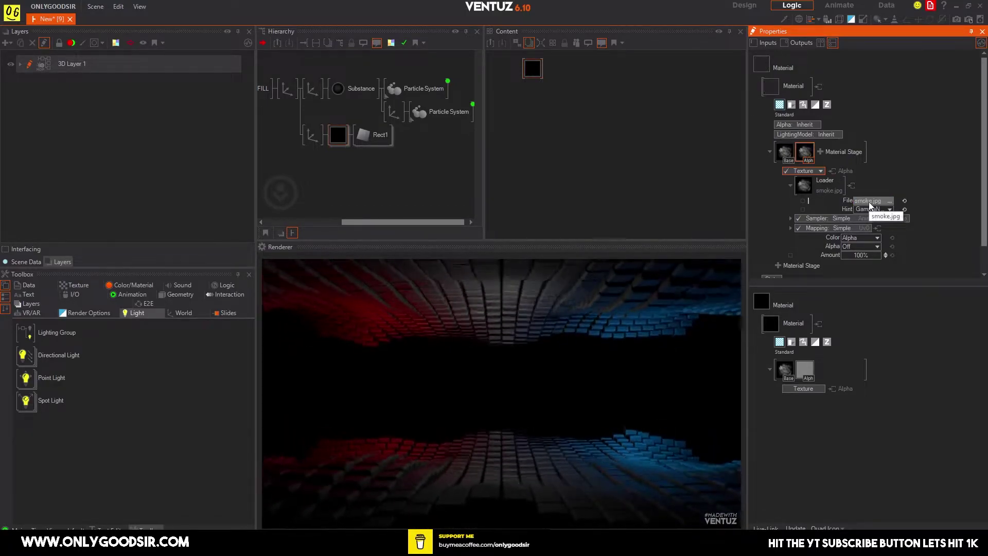
click(812, 193)
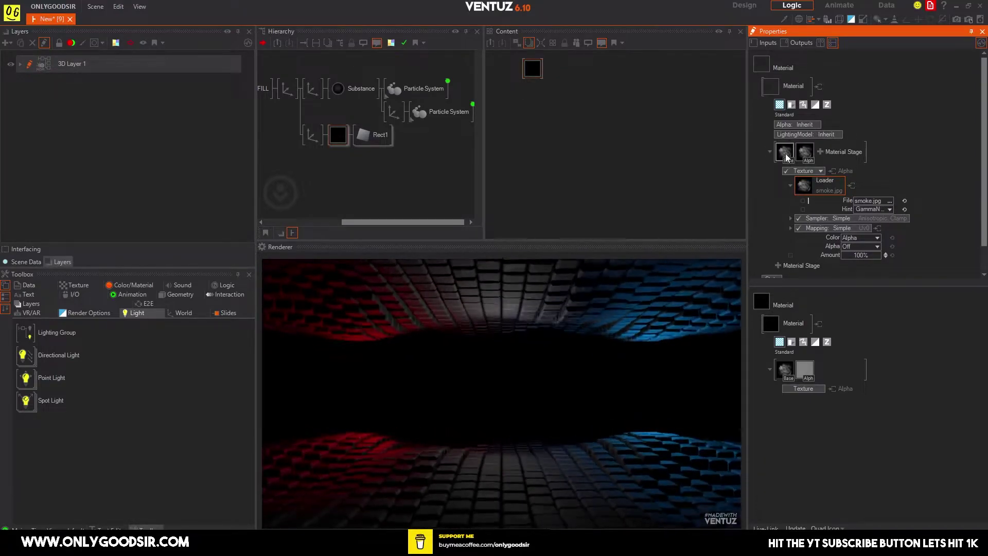
Set the smoke Axis's overall scaling factor to 28.8, Position X to -6.7 and Position Y to 5.1.
click(313, 135)
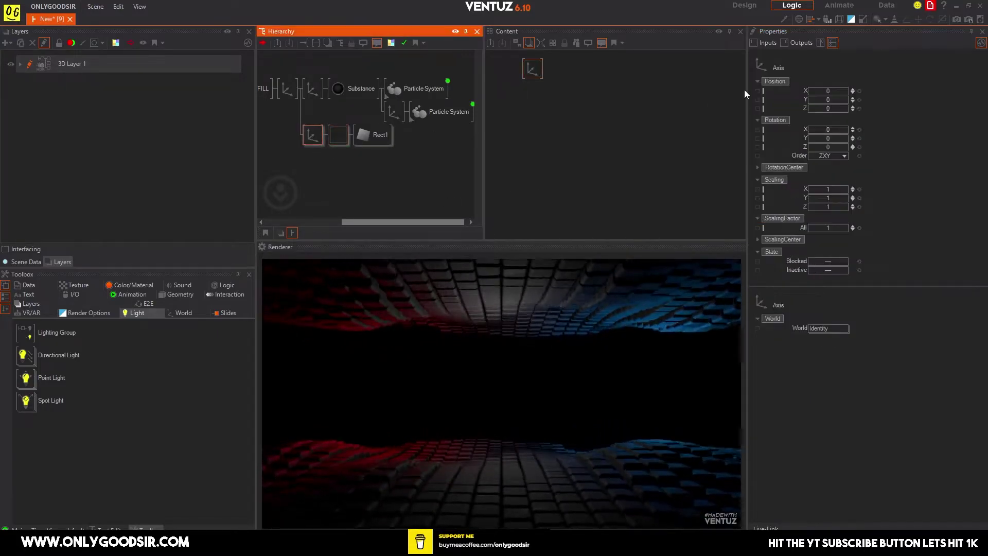
drag(834, 229, 841, 227)
mouse_move(828, 99)
mouse_down()
mouse_move(847, 102)
mouse_move(816, 93)
mouse_up()
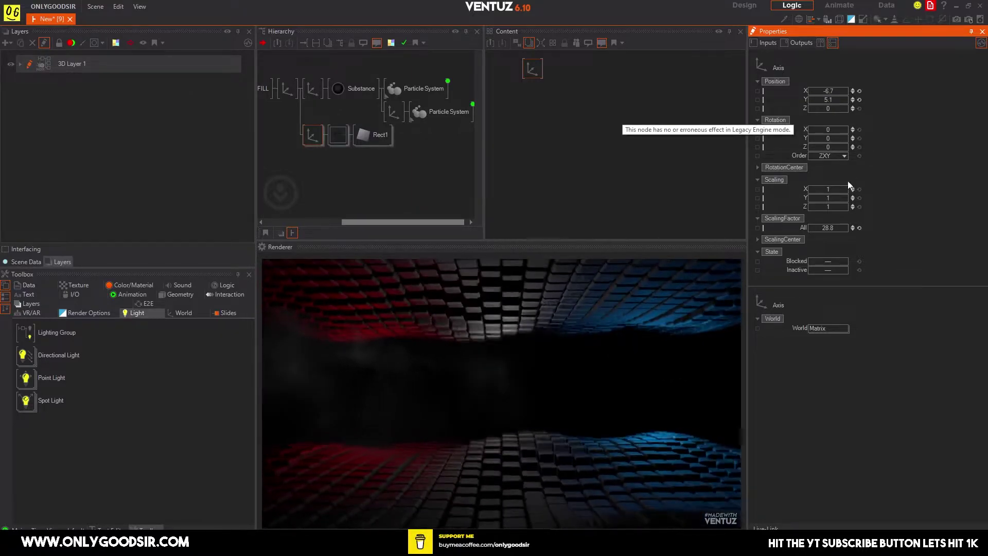
Change the mapping of the smoke material's Base texture stage to 2D Mapping.
click(340, 133)
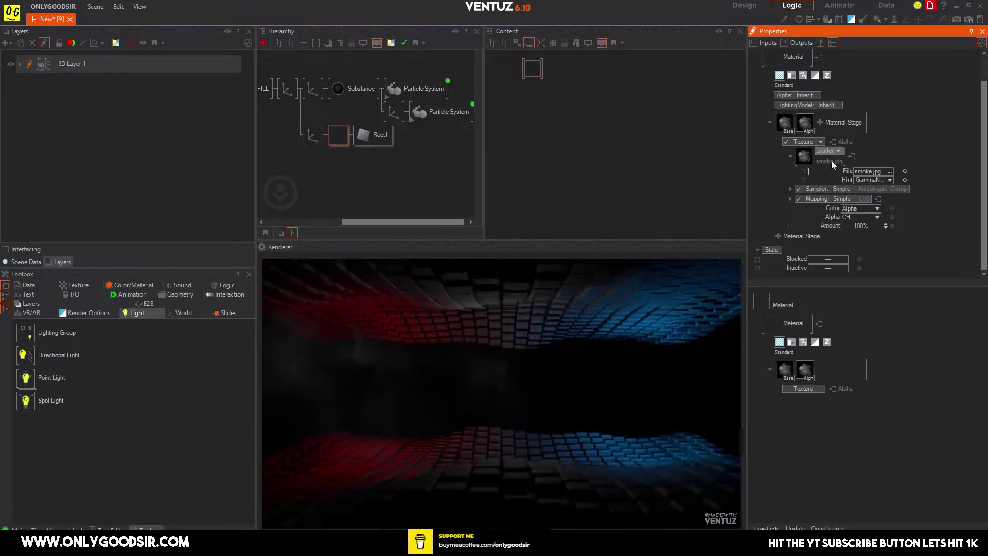
click(805, 122)
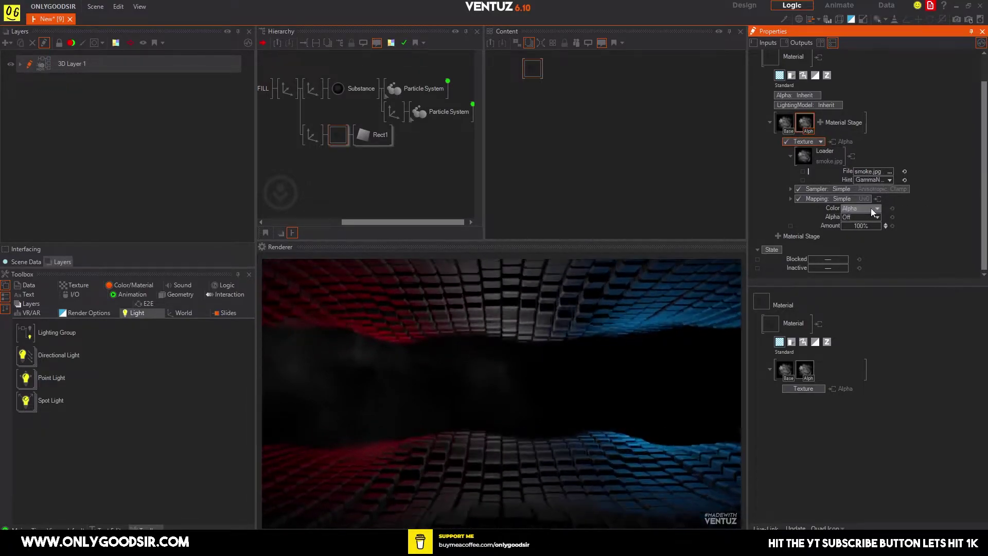
click(852, 200)
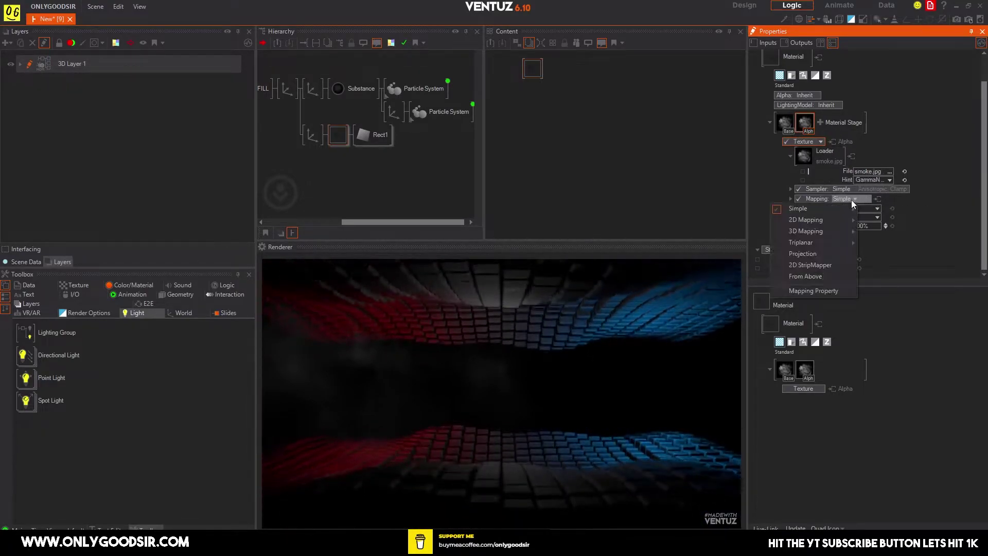
click(815, 277)
click(790, 128)
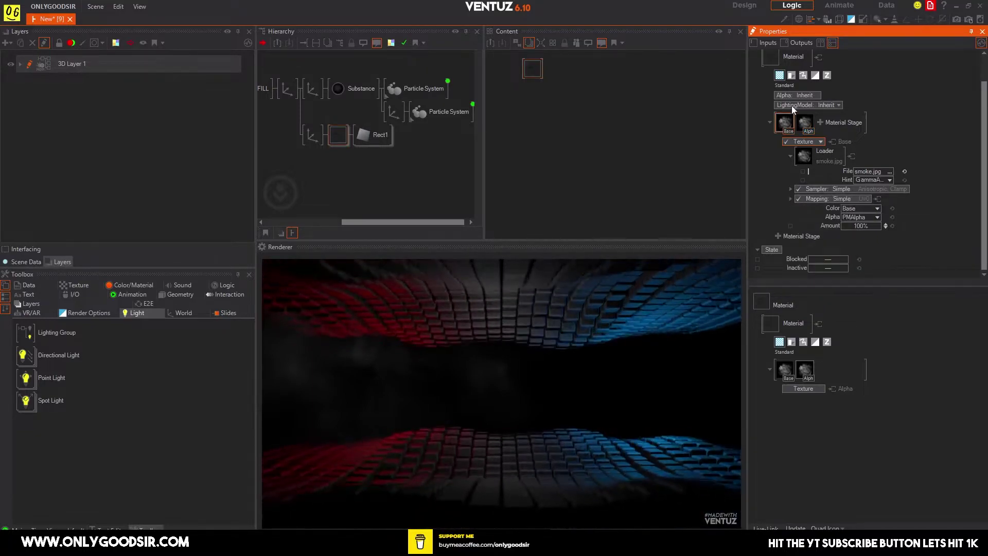
click(854, 198)
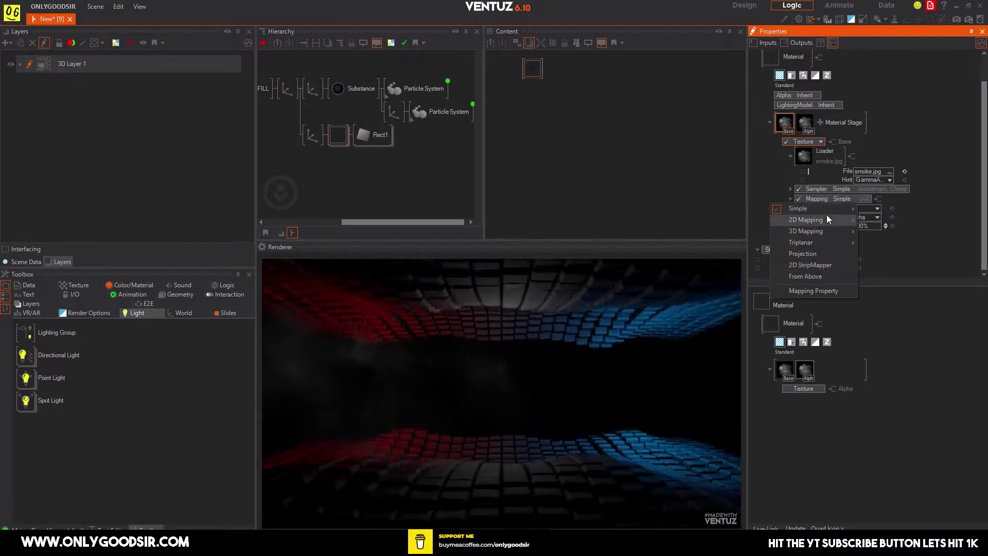
mouse_move(829, 220)
click(888, 235)
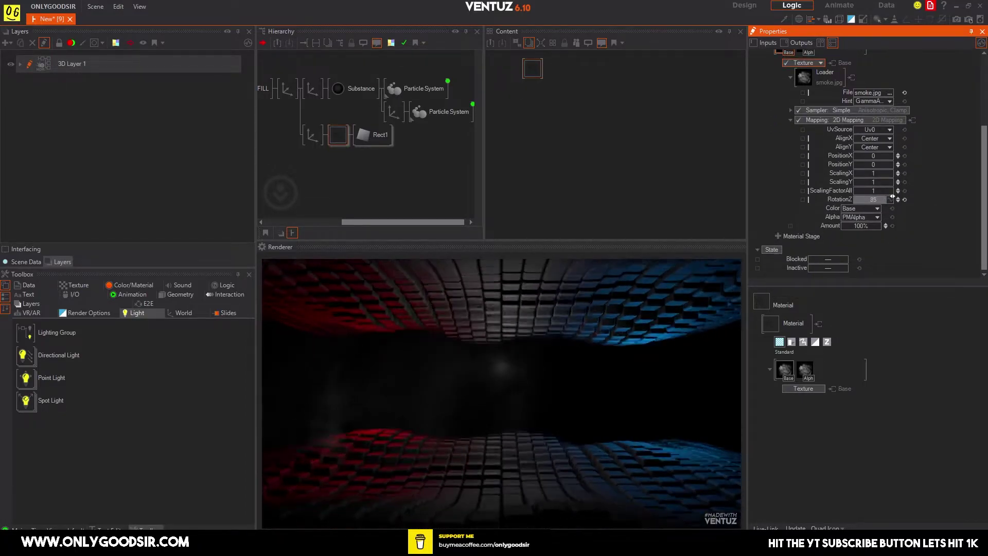
Animate the Base texture mapping's RotationZ with a Linear -360 (Rotate CW) mover and select that mover in the smoke material's content.
click(890, 200)
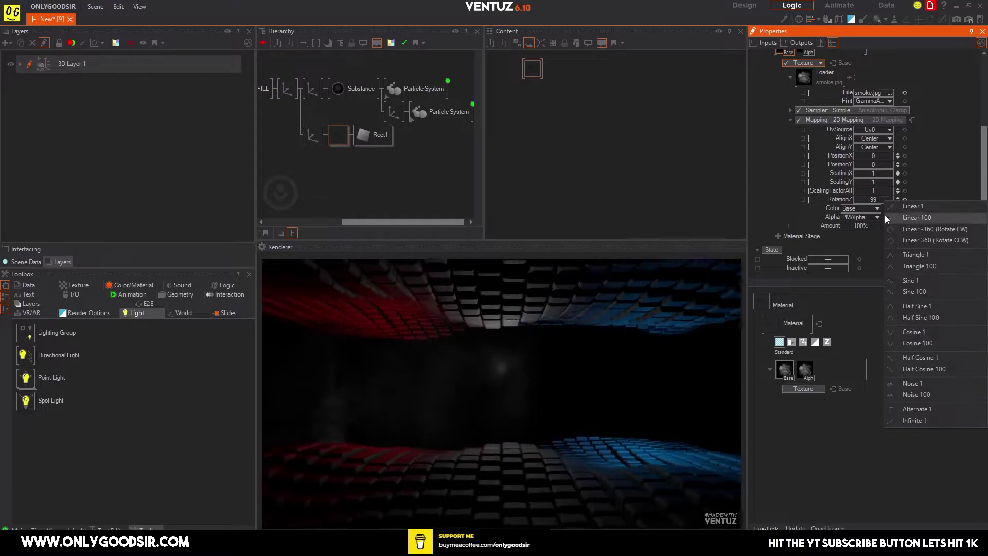
click(958, 230)
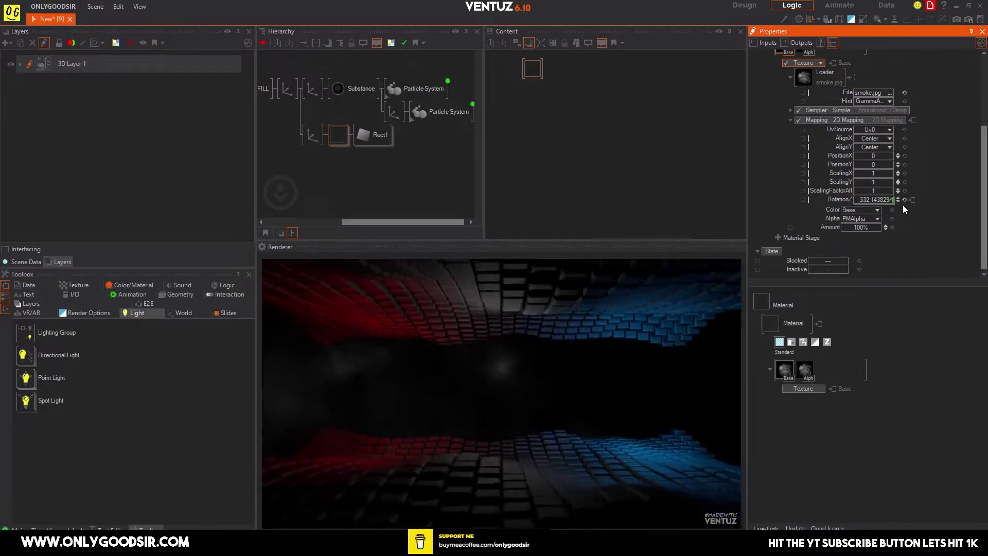
drag(911, 201, 642, 77)
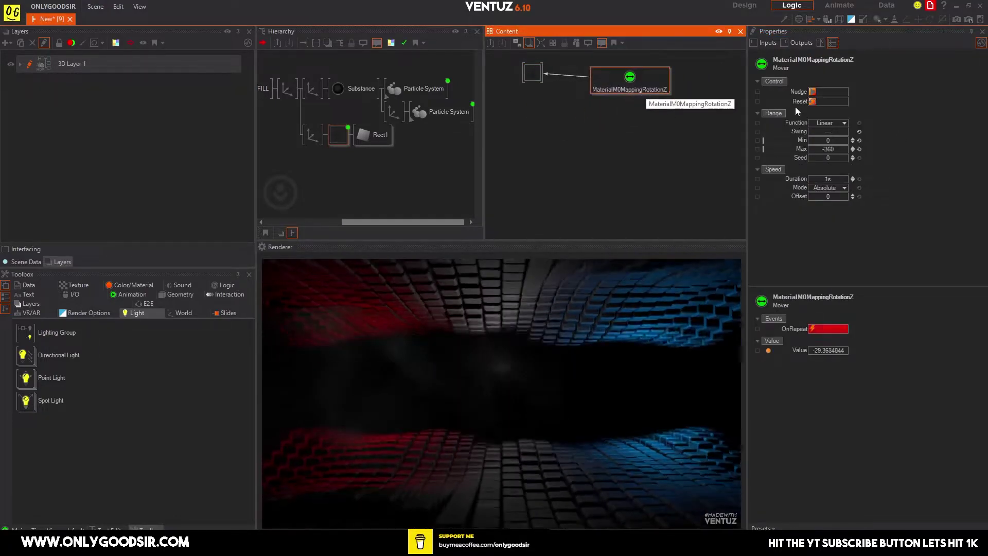
Set the rotation mover's Max to 360 and its Duration to 91.8 s.
click(828, 149)
text(360)
key(Return)
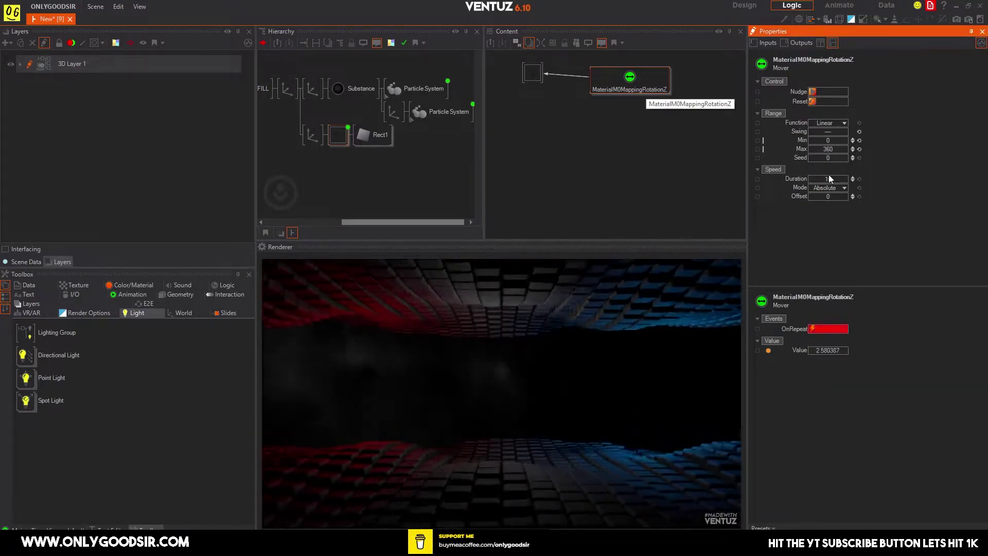
drag(835, 180, 910, 175)
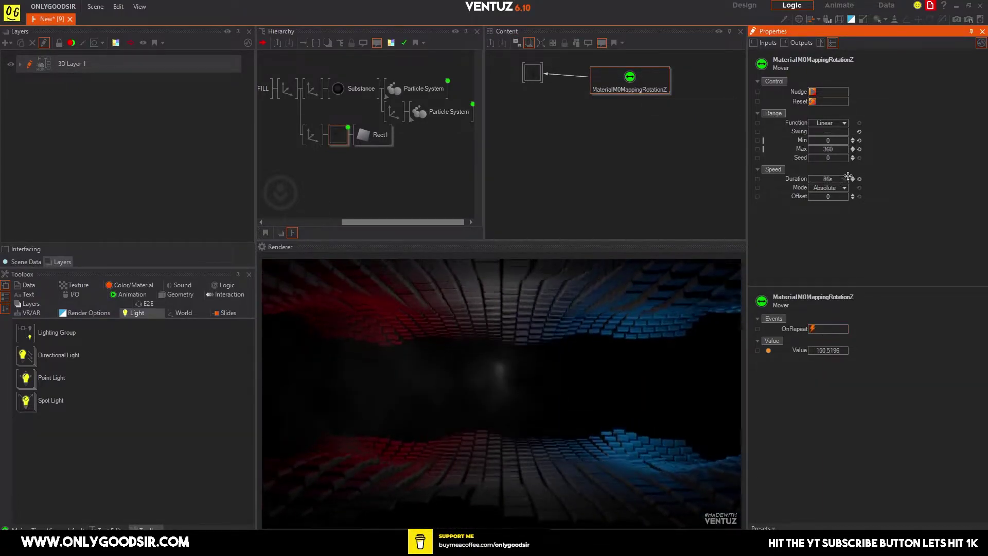
drag(828, 180, 844, 179)
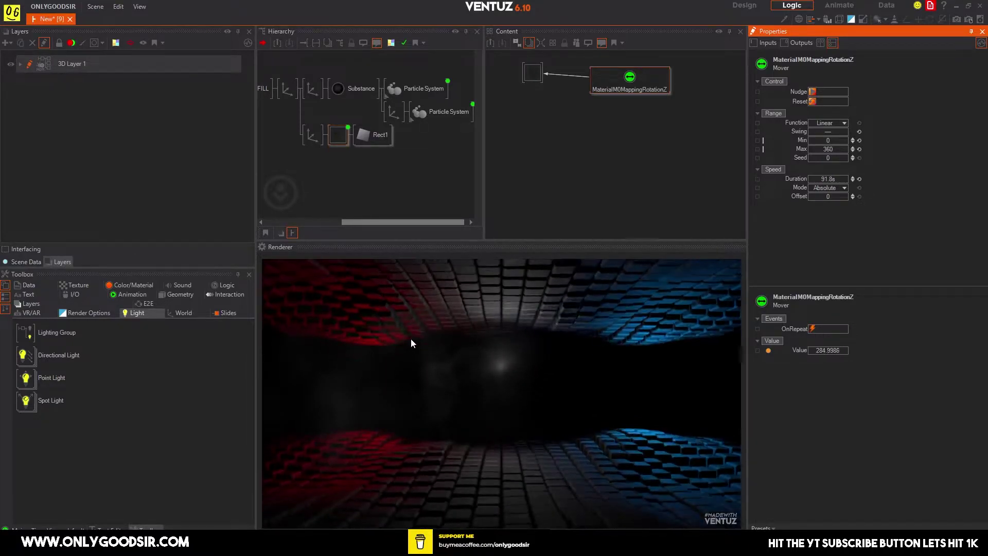
Duplicate the smoke Axis branch below the original and set the copy's Position X to 11.9 and Position Z to -5.6.
click(312, 137)
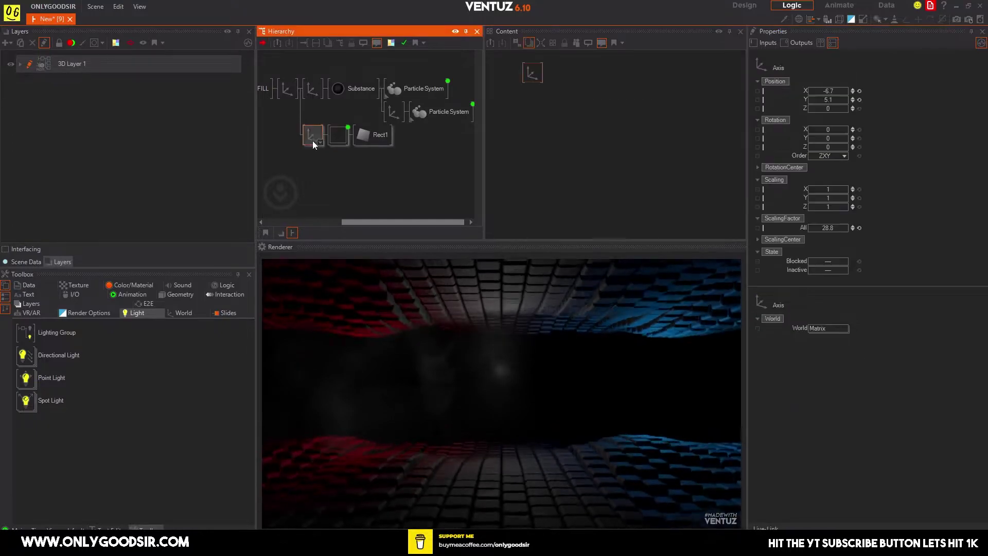
ctrl+drag(312, 137, 318, 161)
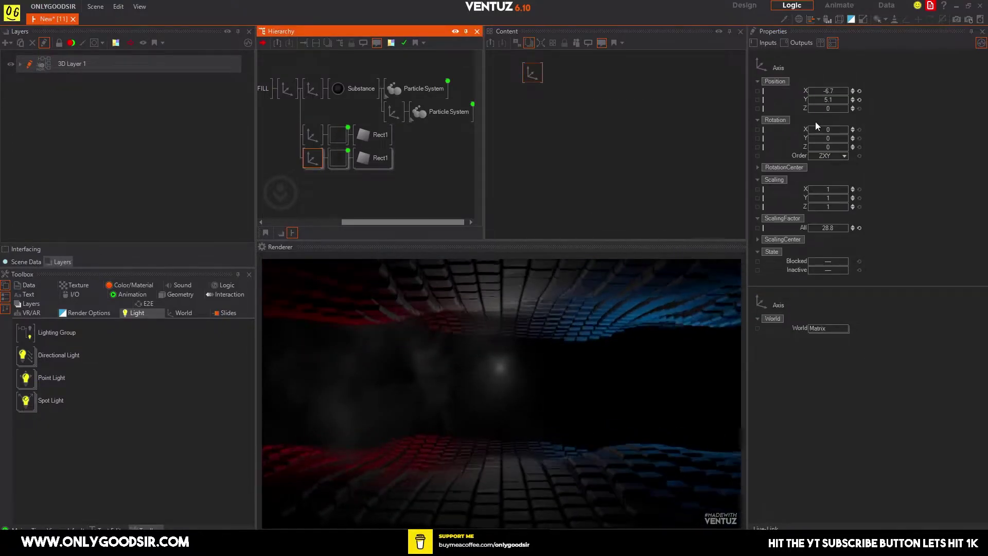
drag(821, 109, 845, 91)
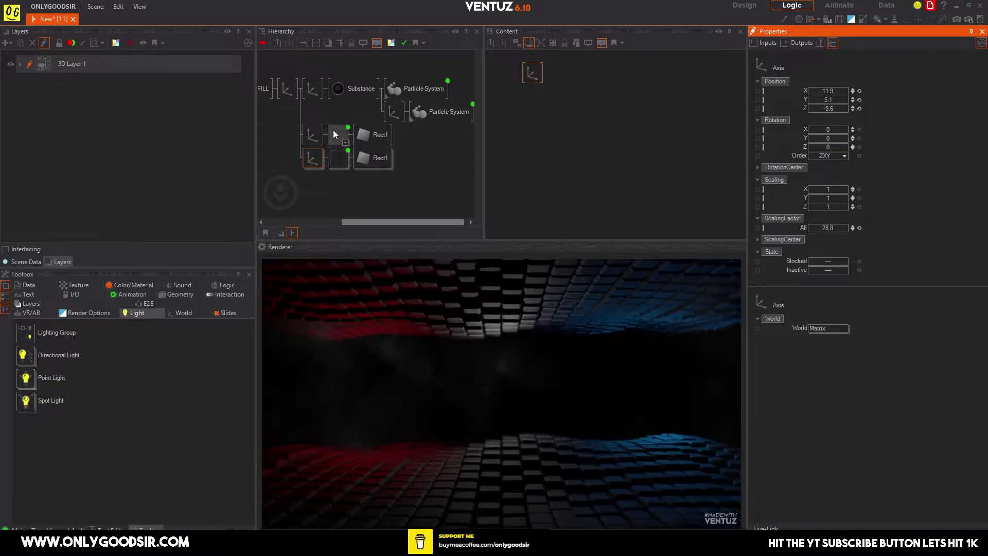
Copy the smoke Axis branch above the Substance branch and set its Position Z to 13.1 and Position X to about -10.5.
click(312, 135)
drag(319, 82, 318, 85)
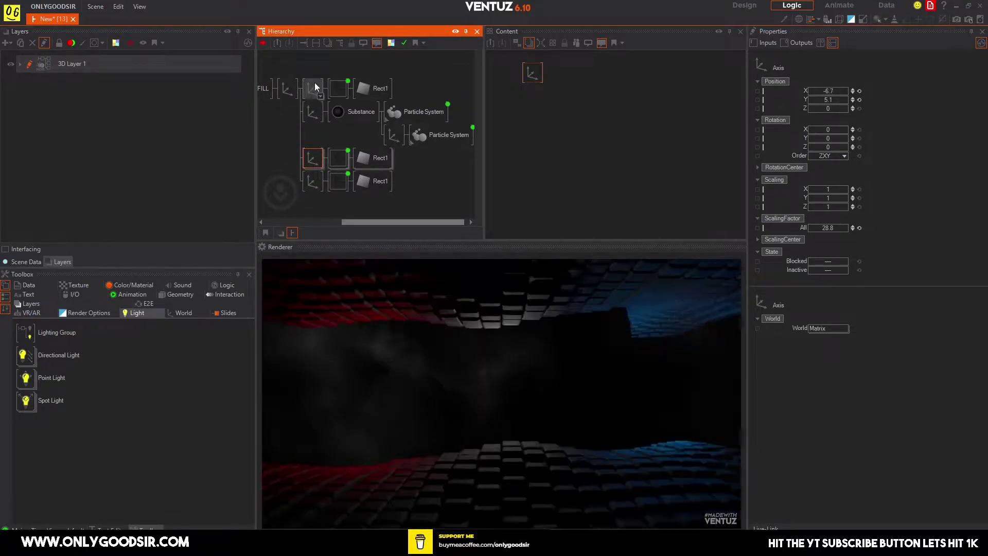
drag(832, 109, 815, 91)
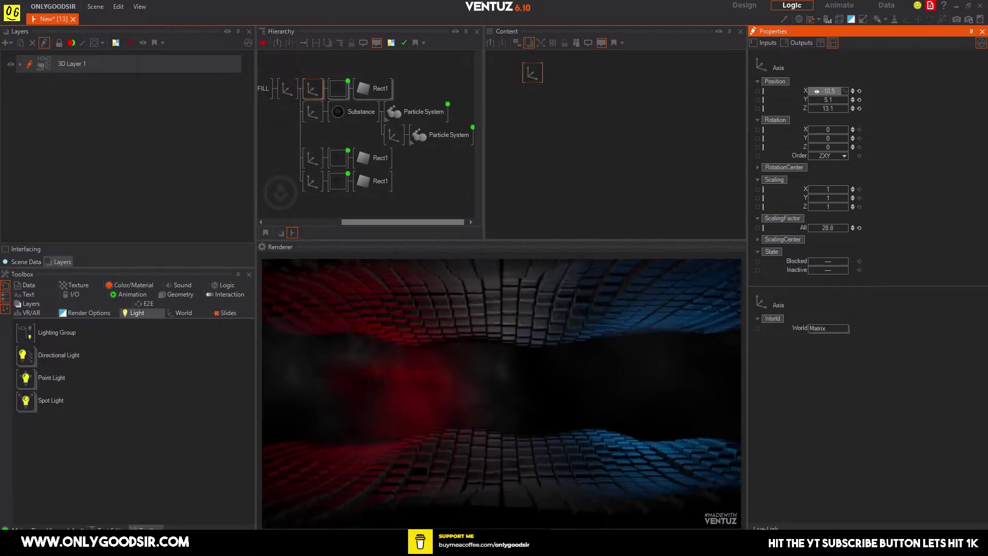
Add Shadow Options to the smoke material above the Substance branch and turn off Cast and Receive.
click(338, 89)
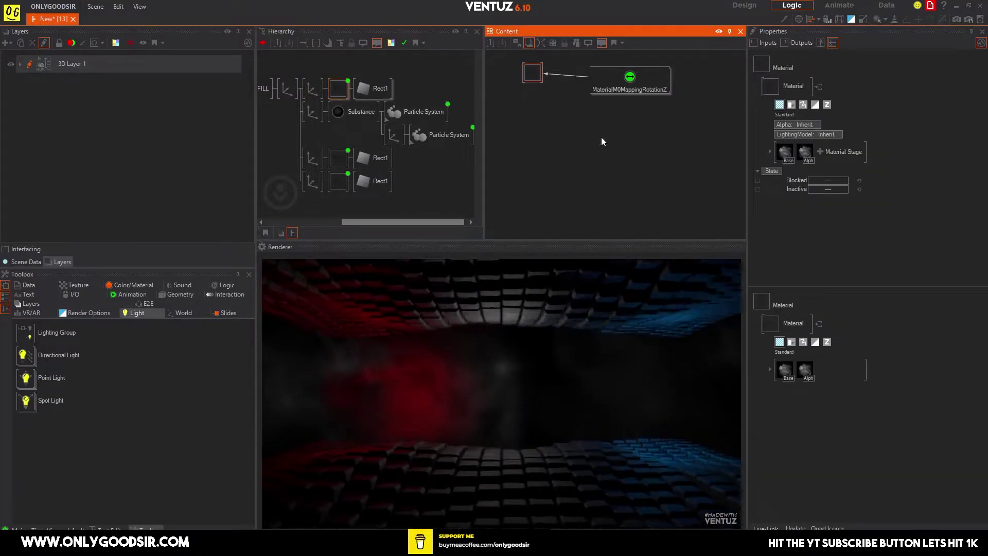
click(792, 104)
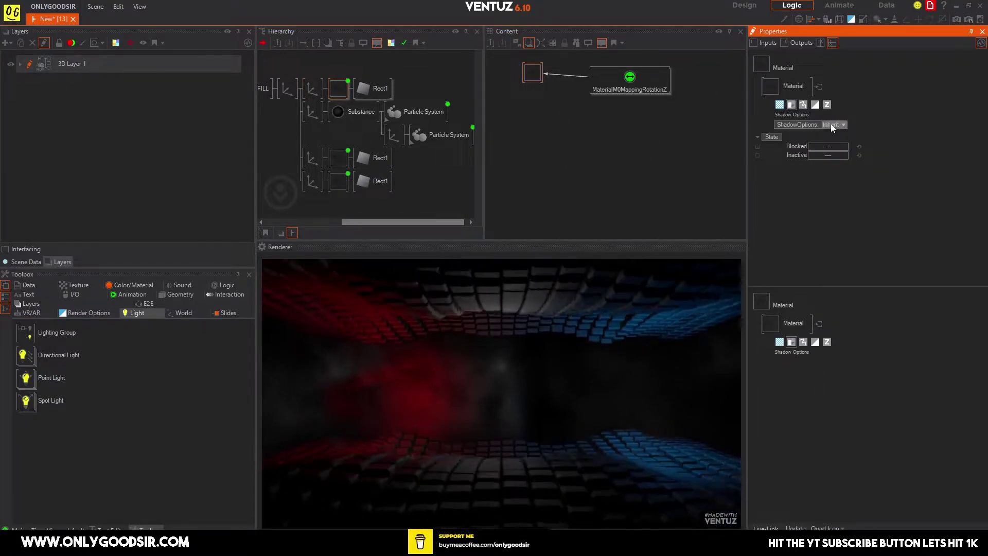
click(831, 124)
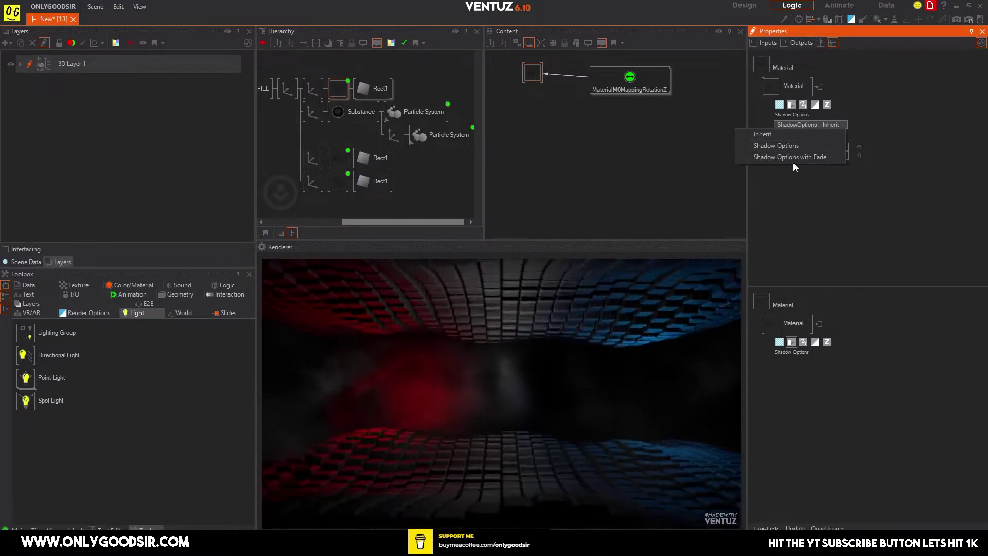
click(796, 146)
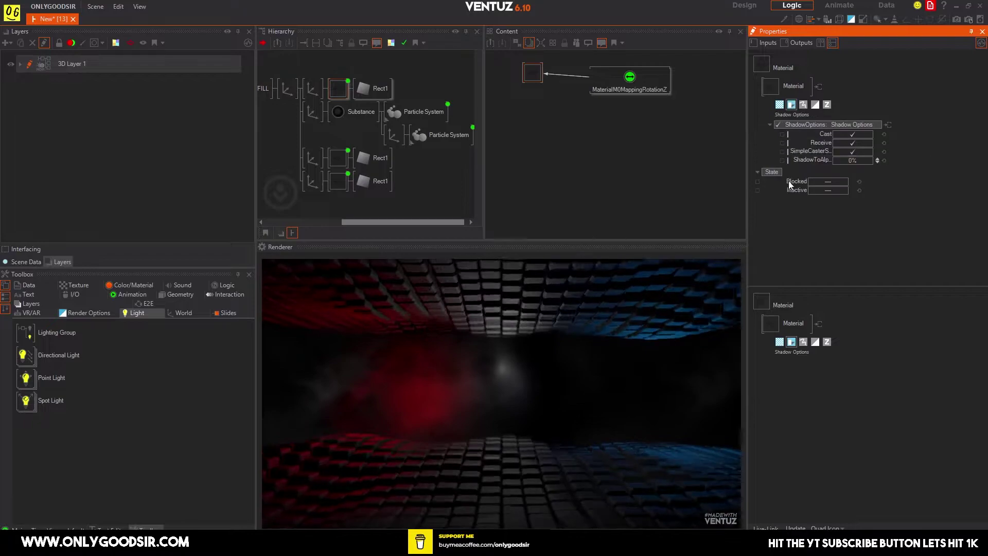
click(855, 143)
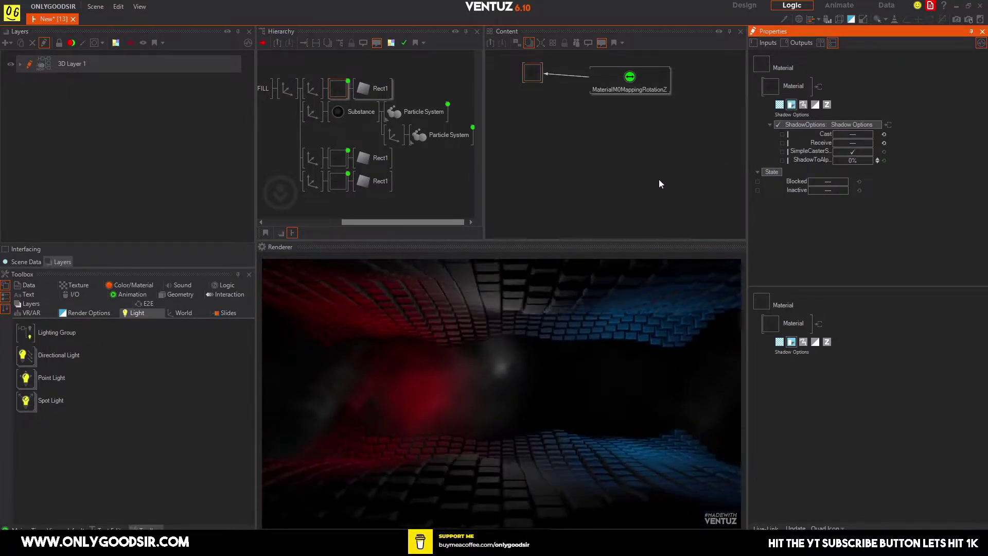
Add Shadow Options to the first smoke material below the Substance branch and turn off Cast and Receive.
click(335, 162)
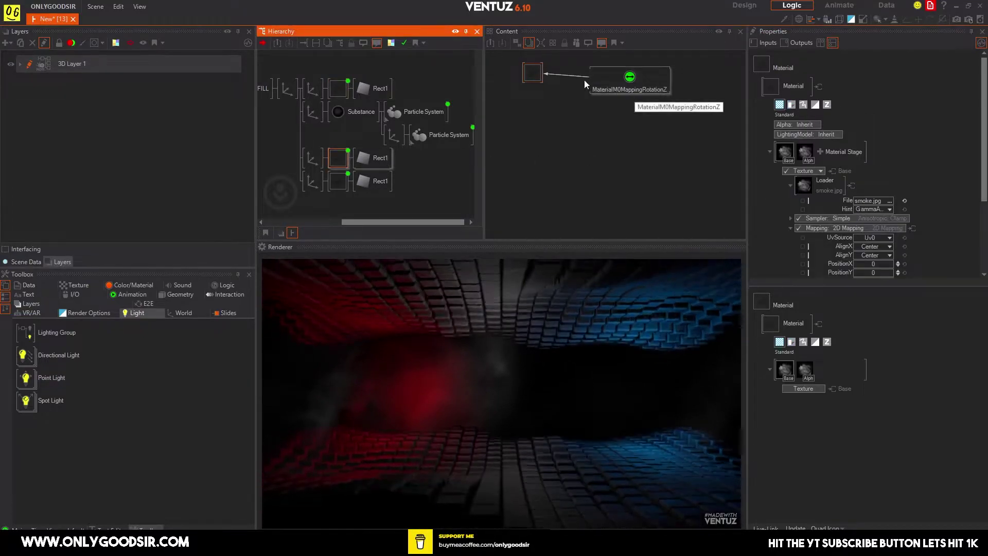
click(791, 105)
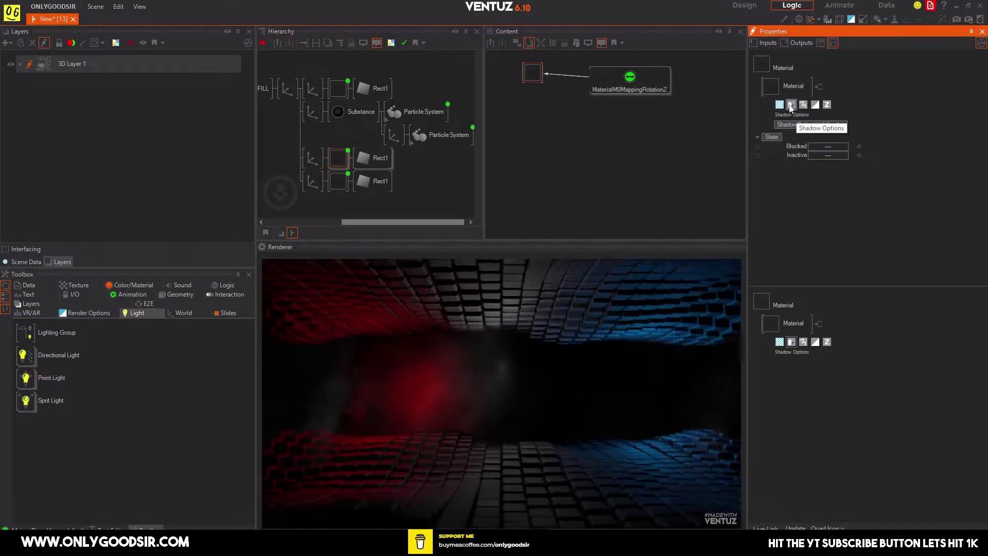
click(828, 125)
click(801, 145)
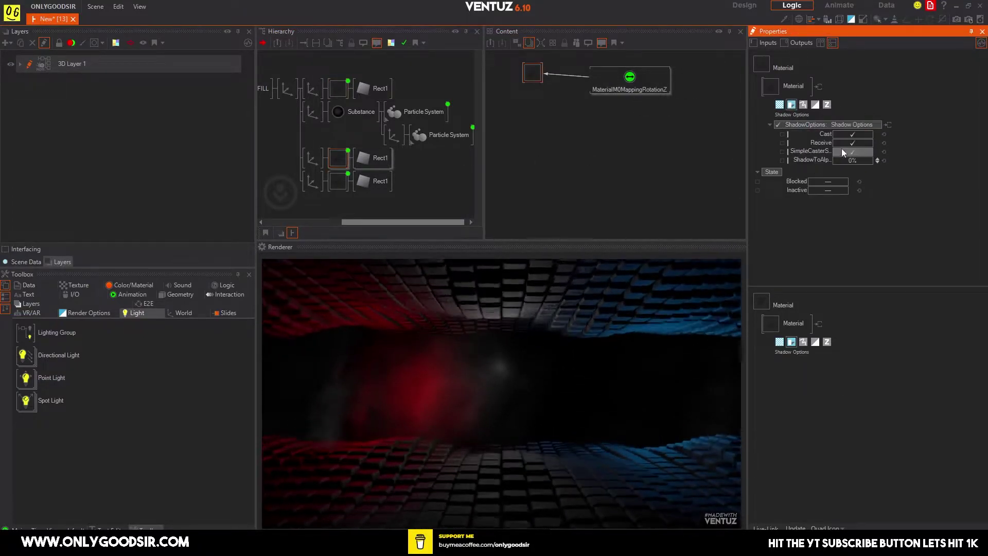
Add Shadow Options to the smoke material on the lowest branch and turn off Cast and Receive.
click(336, 179)
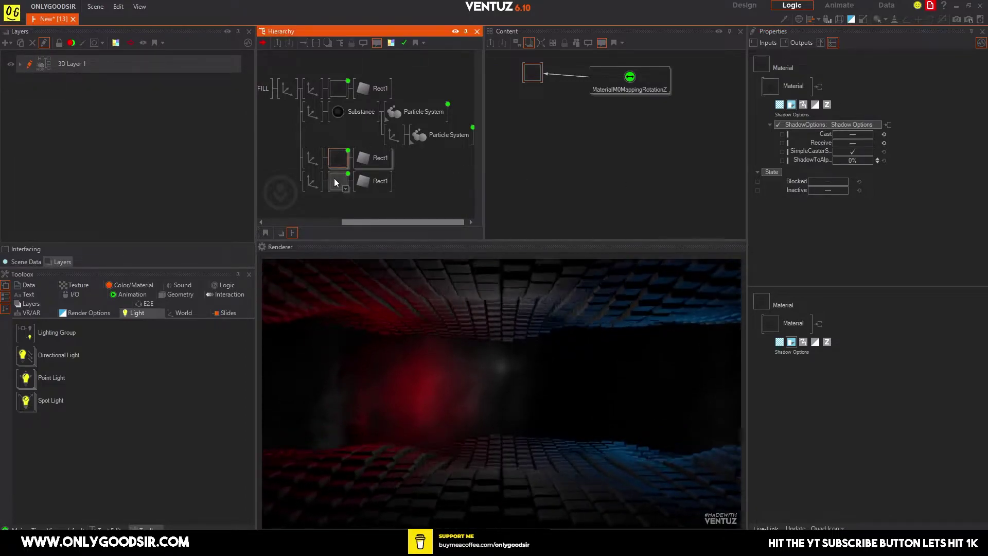
click(538, 81)
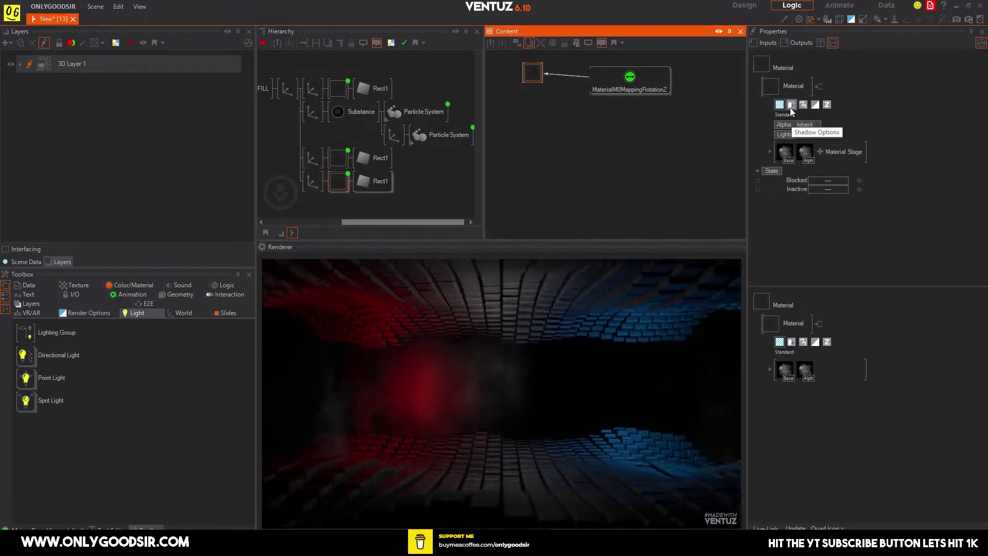
click(791, 105)
click(829, 127)
click(814, 145)
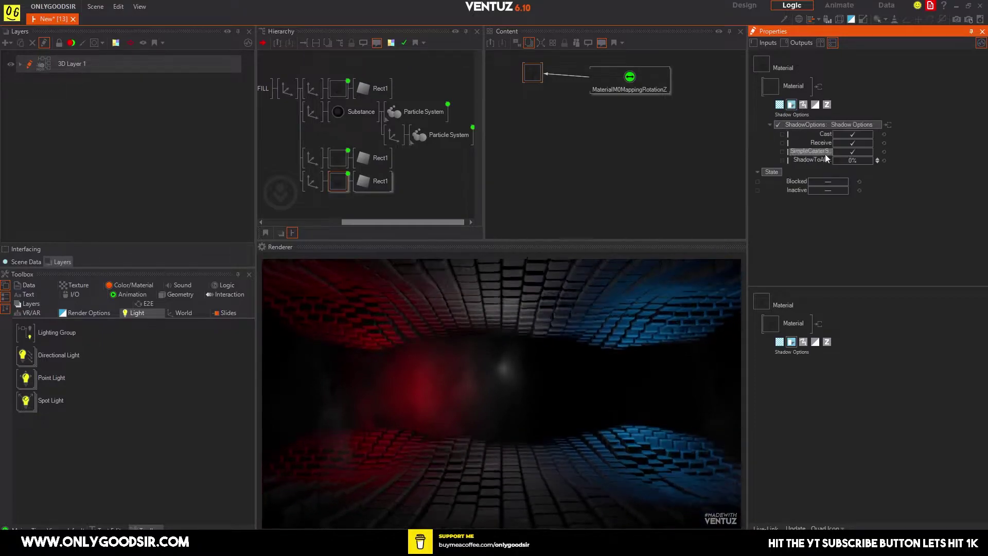
click(854, 134)
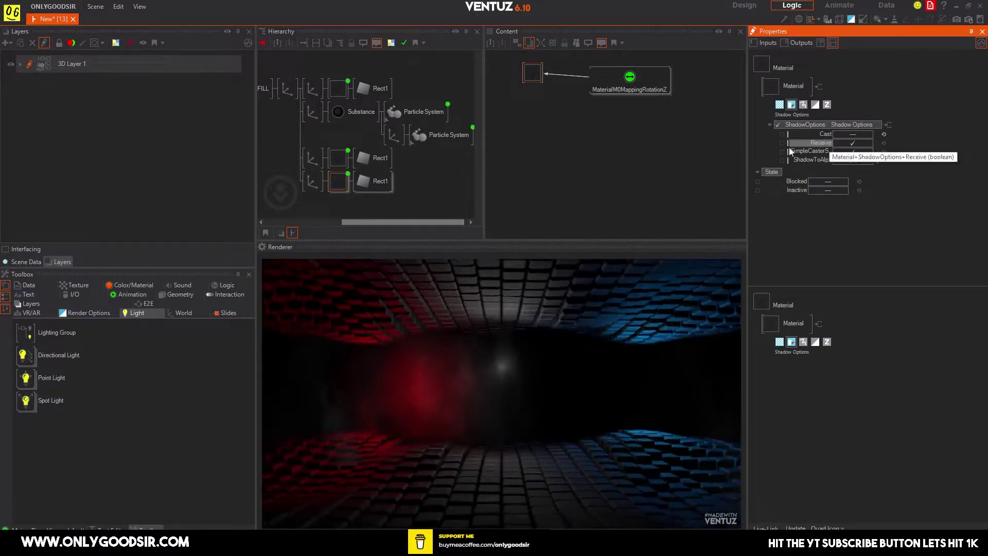
click(853, 151)
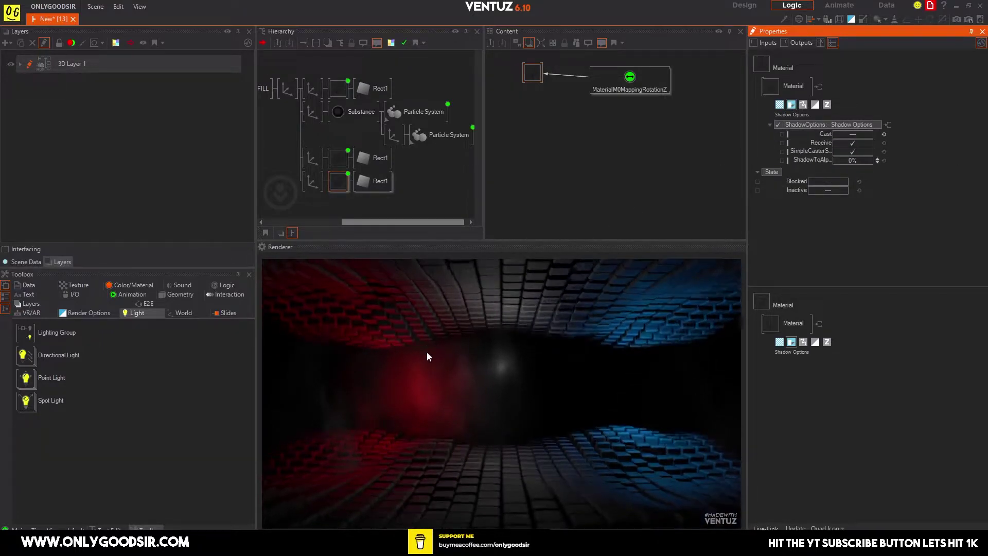
click(859, 143)
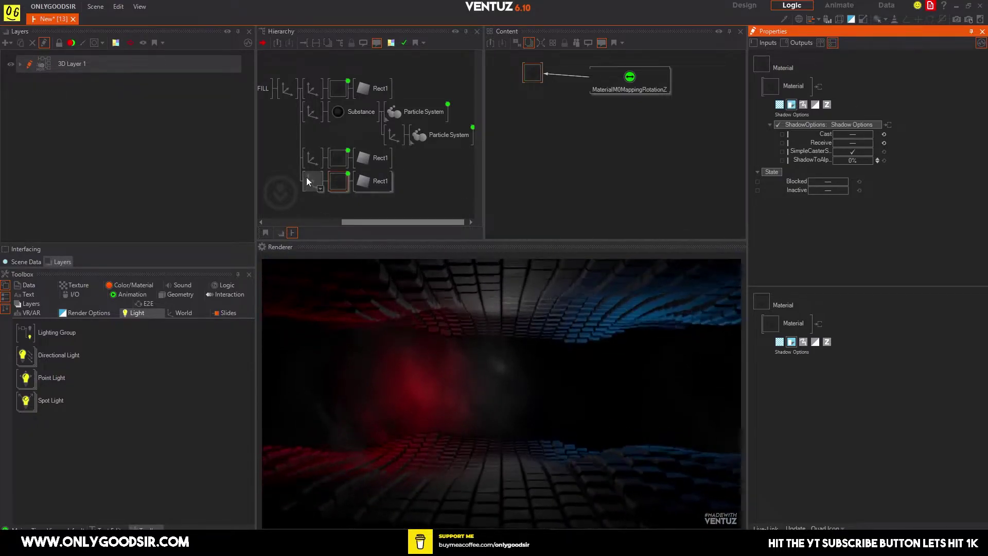
Set the uppermost smoke Axis's Position X to -22.8, overall scaling factor to 52.2 and Position Z to 8.8.
click(312, 88)
drag(822, 91, 818, 88)
drag(823, 227, 847, 225)
drag(825, 92, 839, 114)
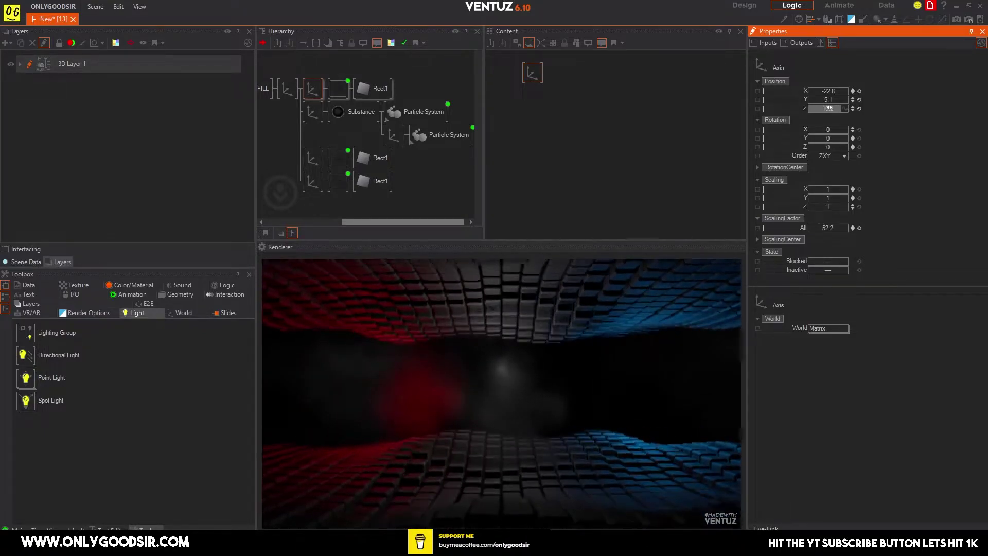
drag(808, 110, 818, 109)
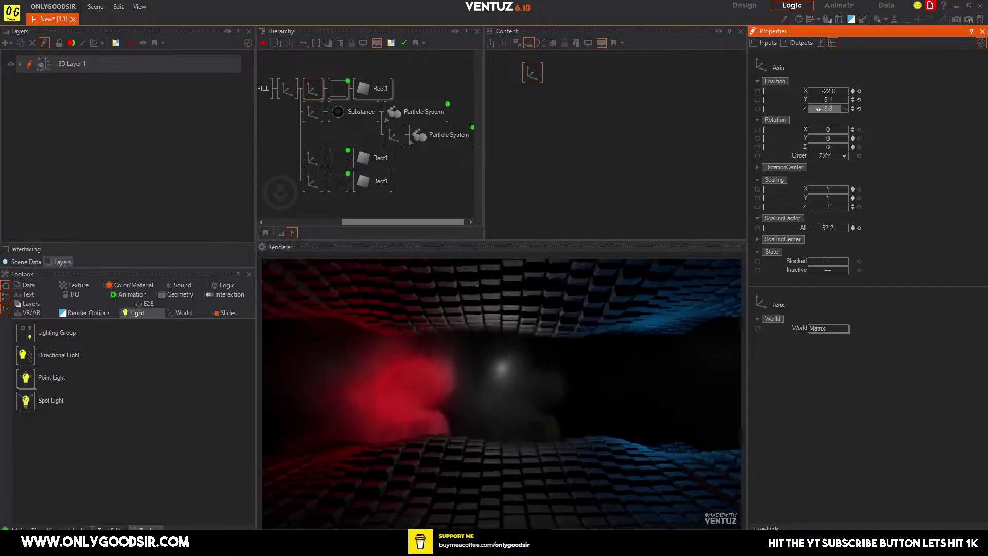
Give the uppermost smoke material a Phong lighting model with 29% opacity.
click(338, 89)
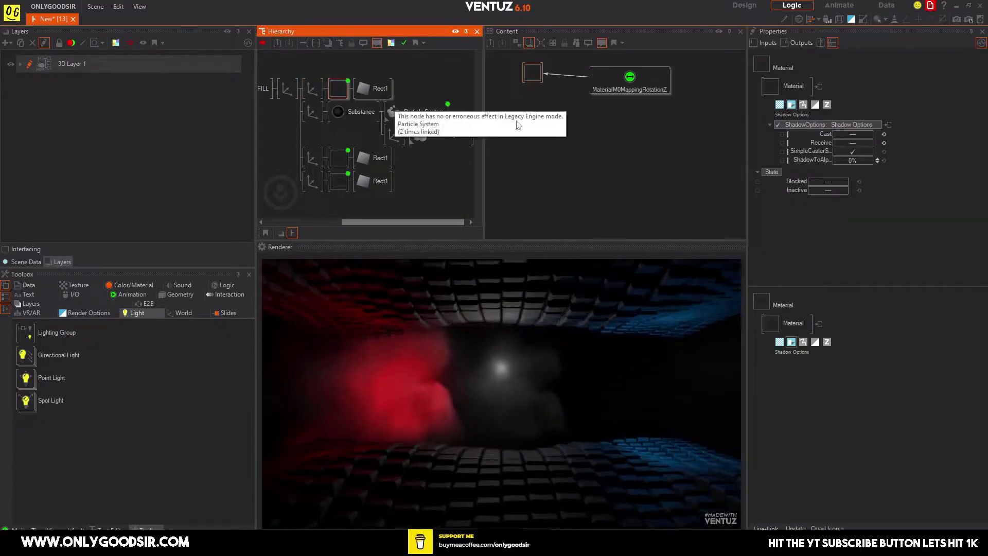
click(780, 105)
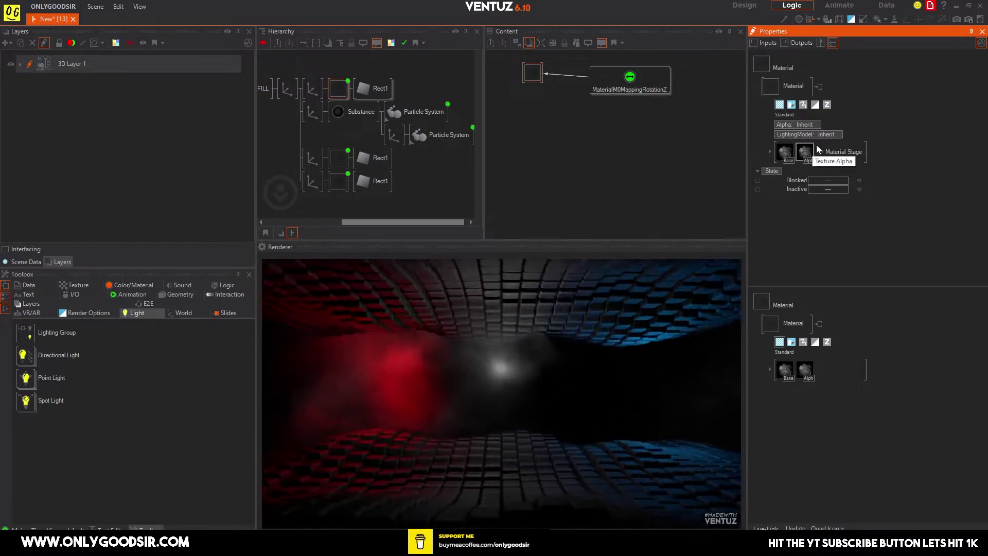
click(795, 189)
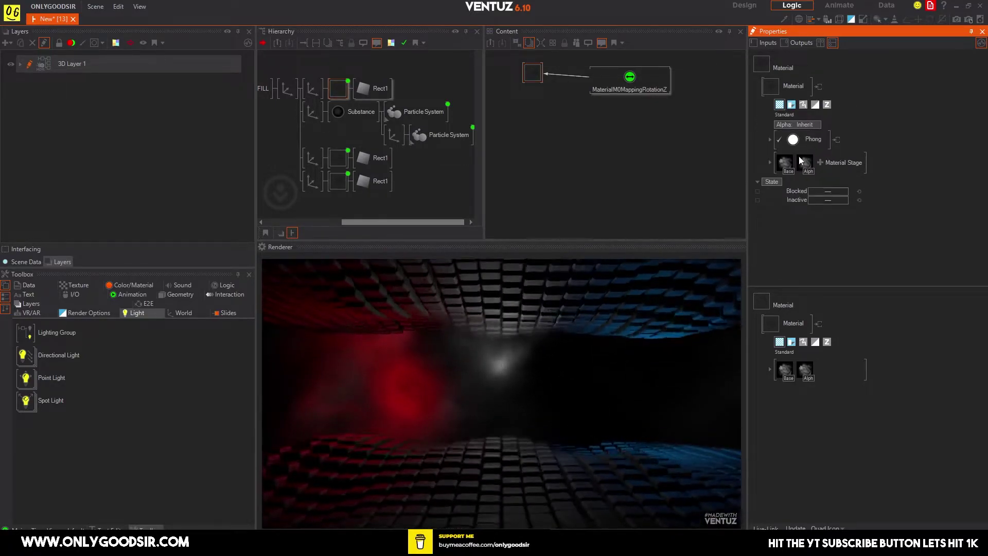
click(778, 143)
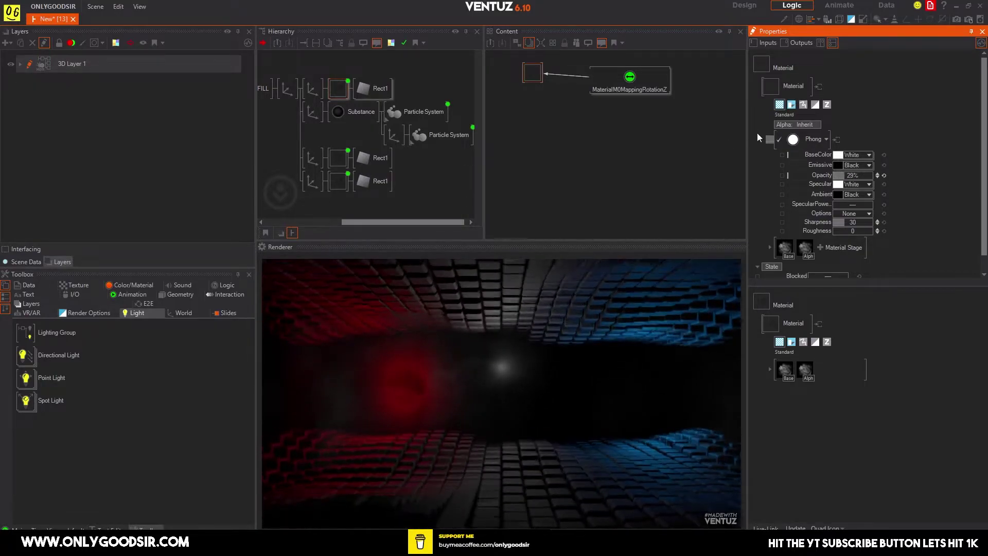
Set the specular colour of the uppermost smoke material's Phong model to black (0, 0, 0).
click(874, 184)
click(823, 230)
drag(771, 230, 766, 242)
click(932, 172)
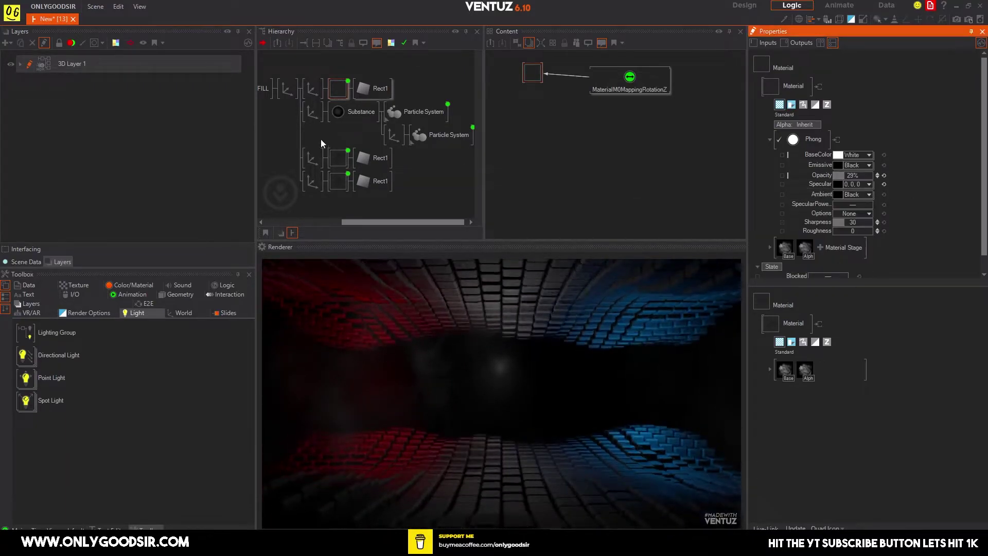
Set the uppermost smoke Axis's Position X to 2 and Position Z to 8.9.
click(313, 91)
drag(847, 94, 830, 94)
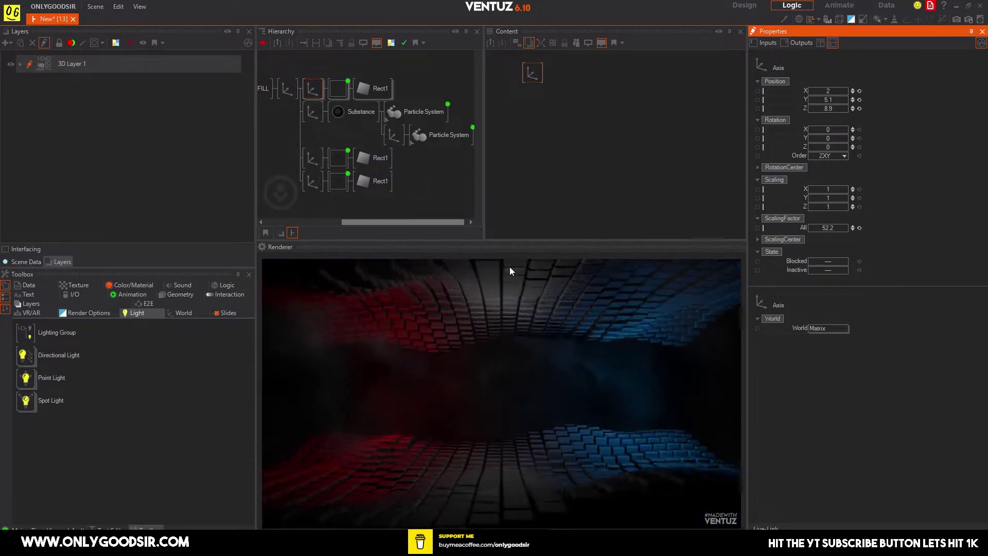
Replace the red Substance material ahead of the particle systems with metalsubstance006.sbsar from the metal folder.
click(332, 117)
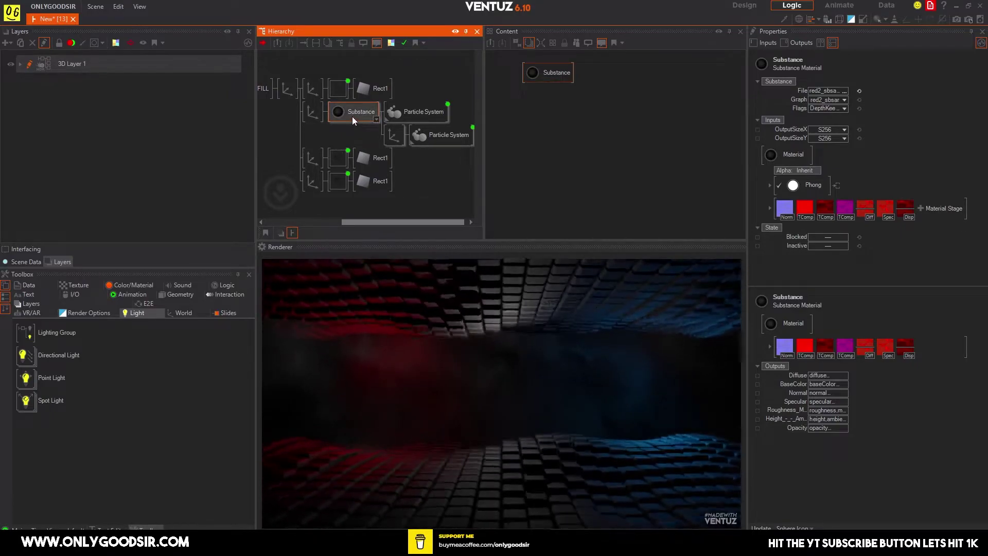
key(Delete)
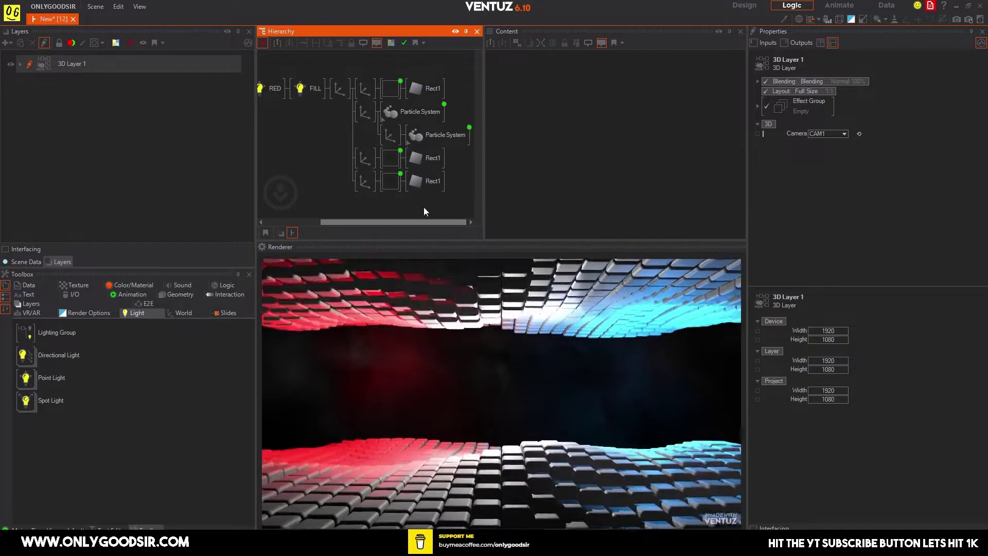
click(508, 544)
click(389, 320)
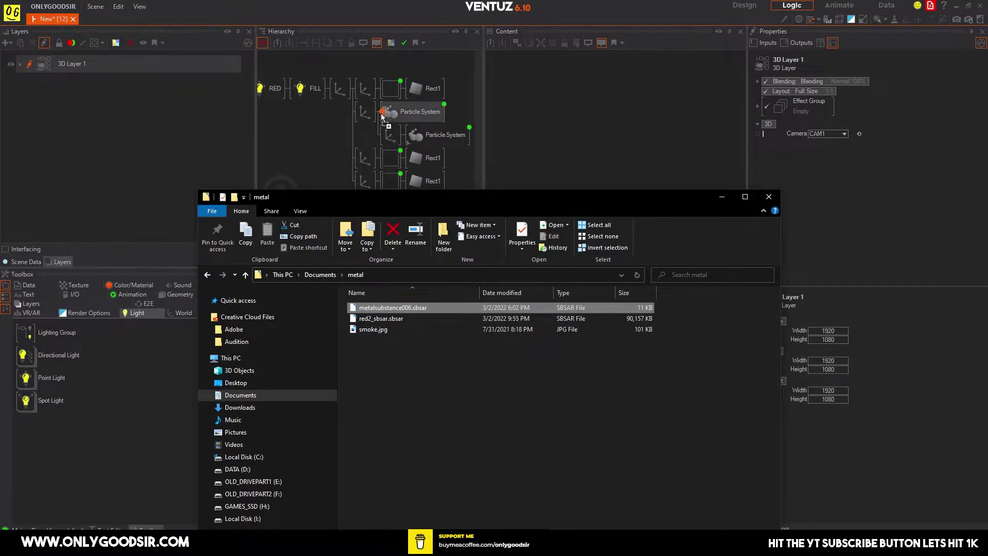
drag(383, 117, 383, 118)
click(724, 200)
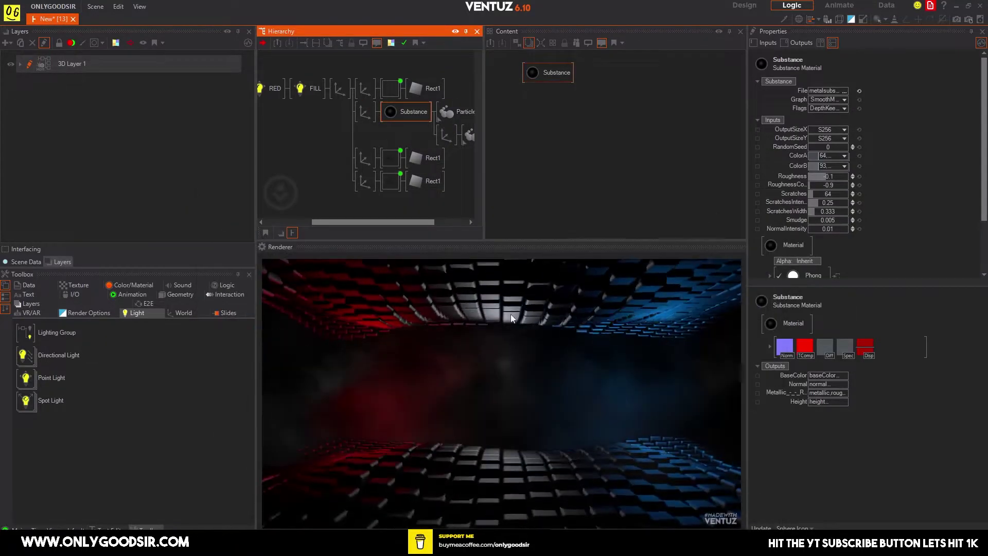
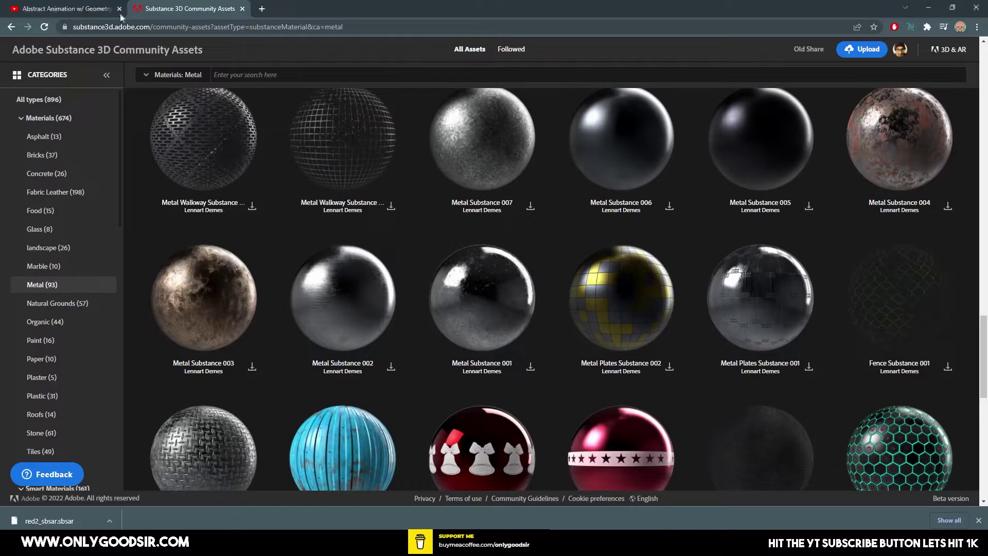
View the reference geometry nodes animation video in the browser and return to Ventuz.
click(120, 15)
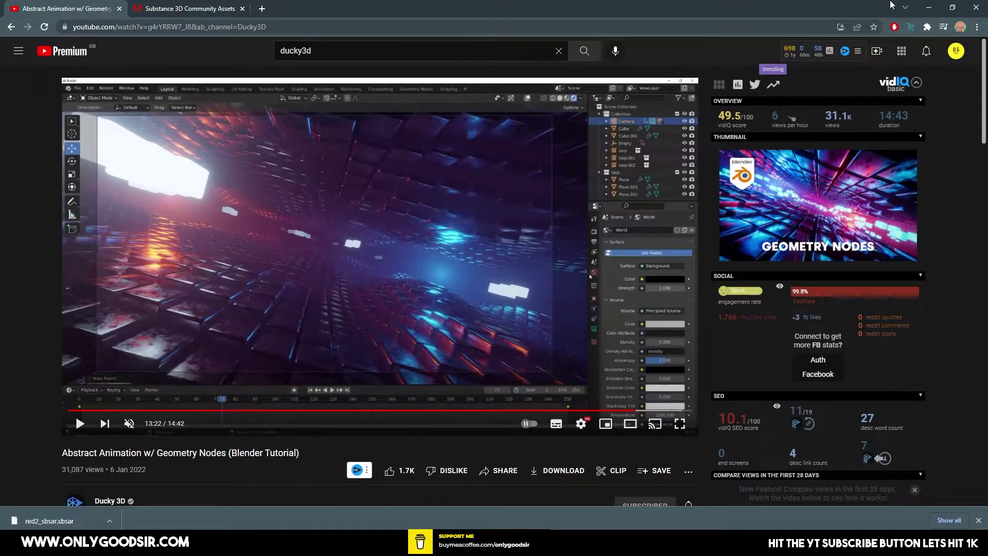
click(931, 9)
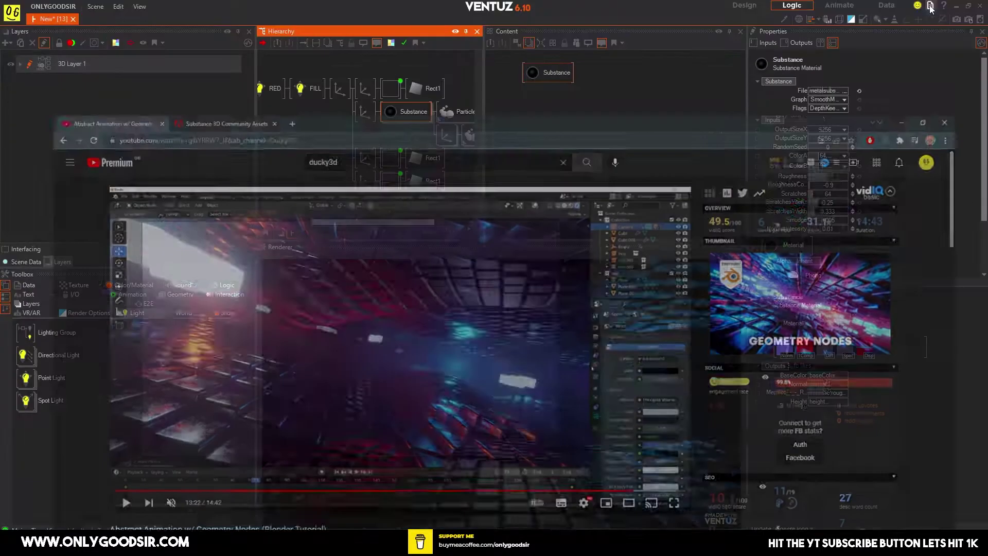
Insert a Fog node between the FILL light and the Axis that holds the branches.
scroll(313, 136, left, 2)
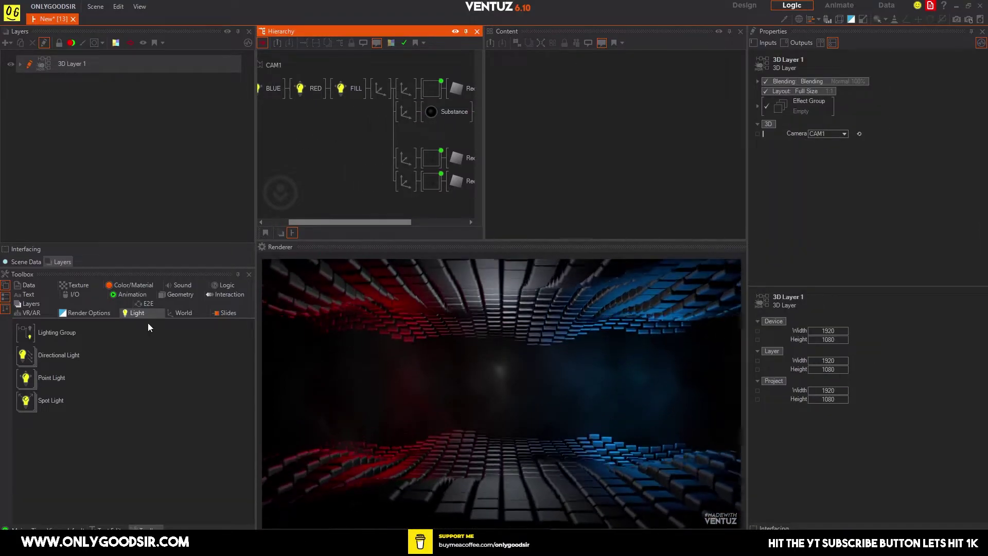
click(183, 312)
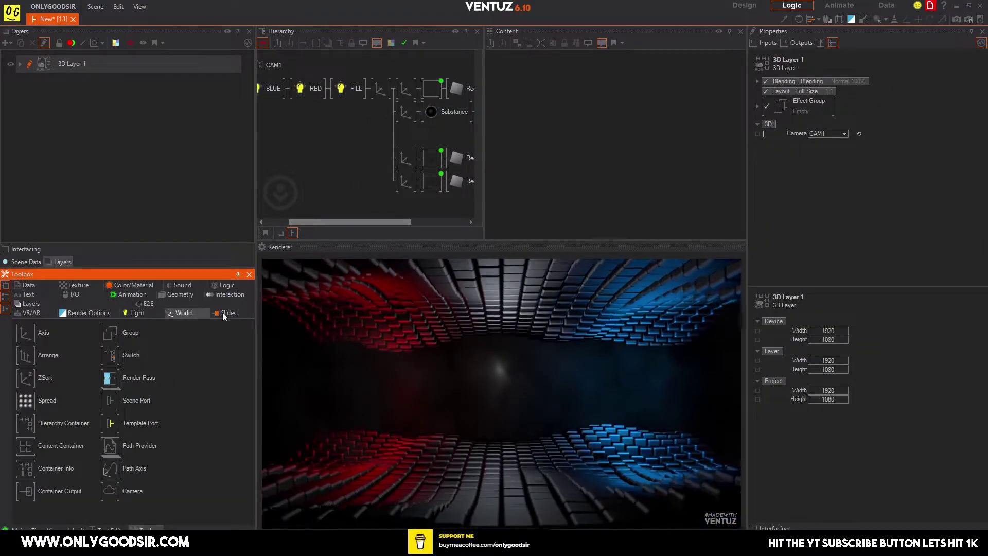
click(128, 286)
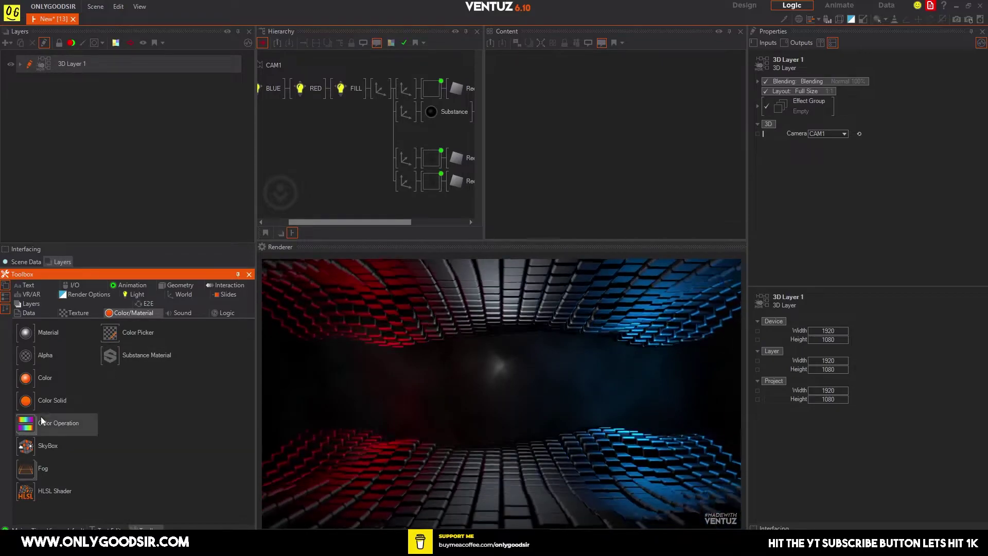
drag(28, 469, 322, 114)
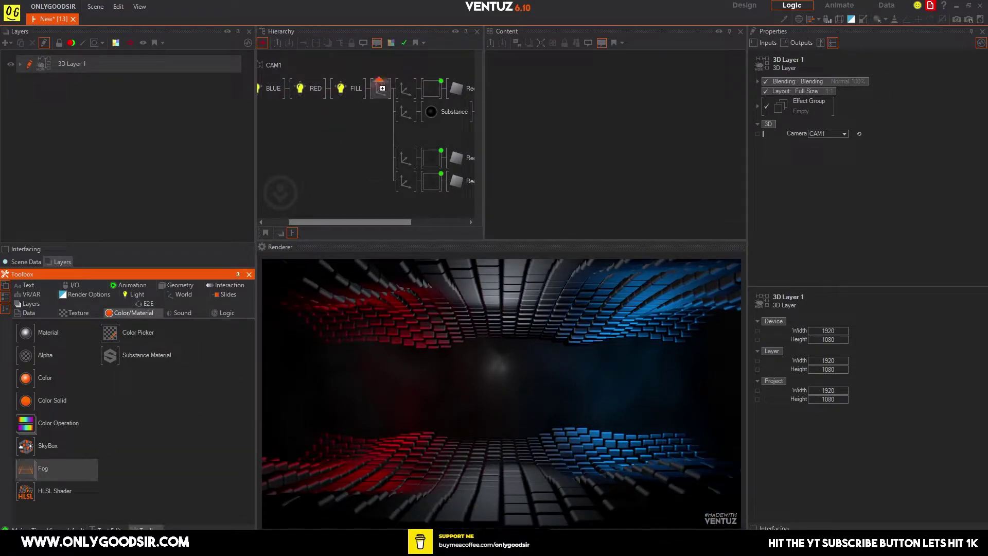
drag(377, 88, 382, 93)
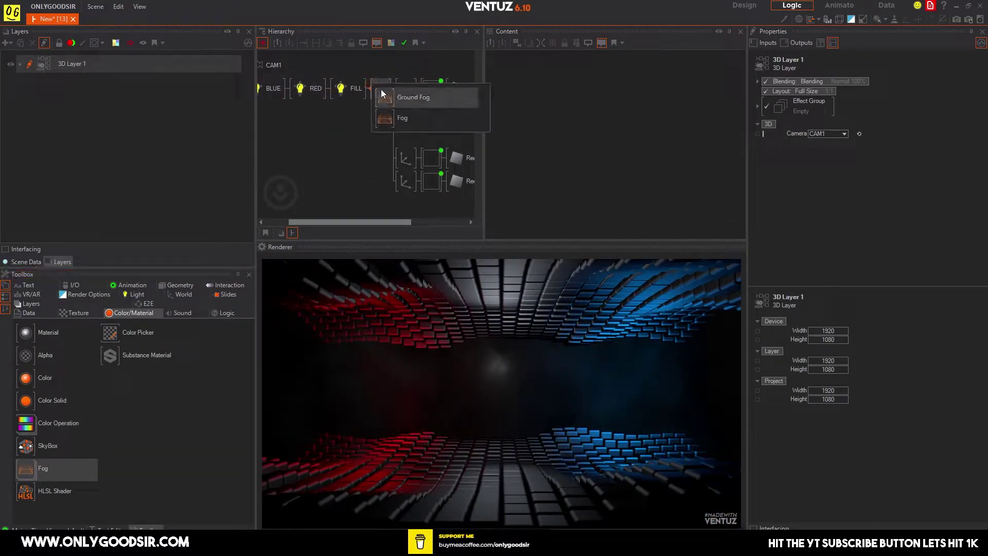
click(388, 120)
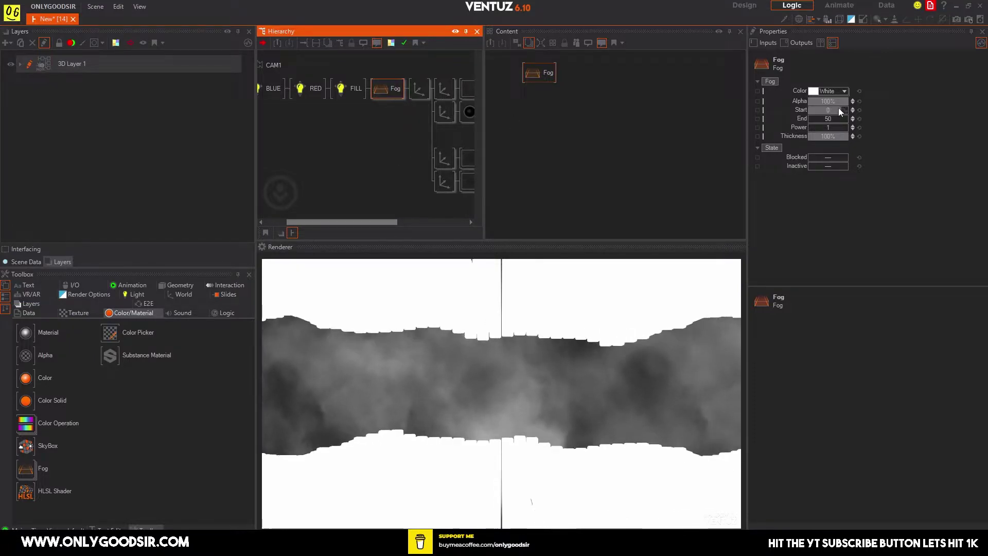
Set the Fog colour to black (0, 0, 0), End to 32.84, Power to 2.24 and Thickness to 81.8%.
click(846, 91)
click(793, 141)
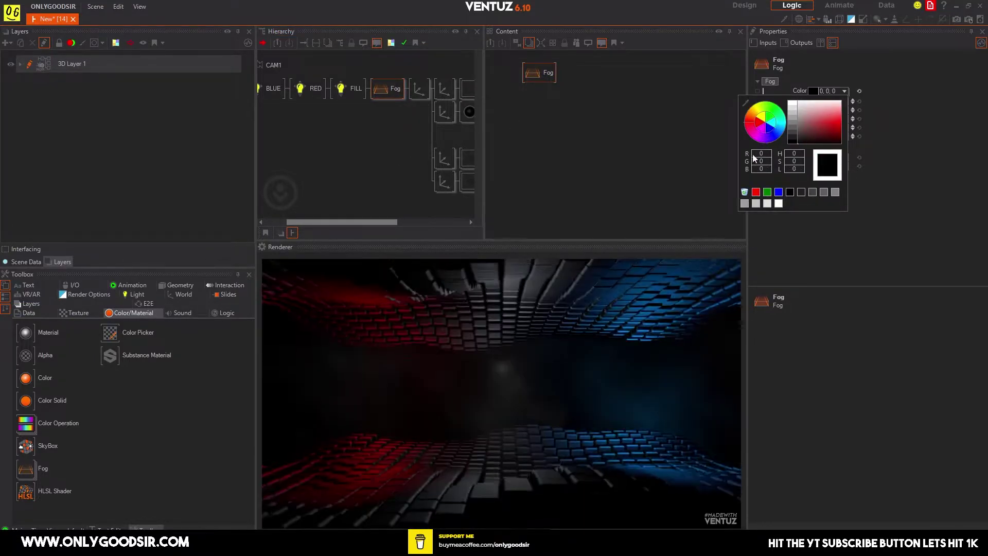
click(874, 134)
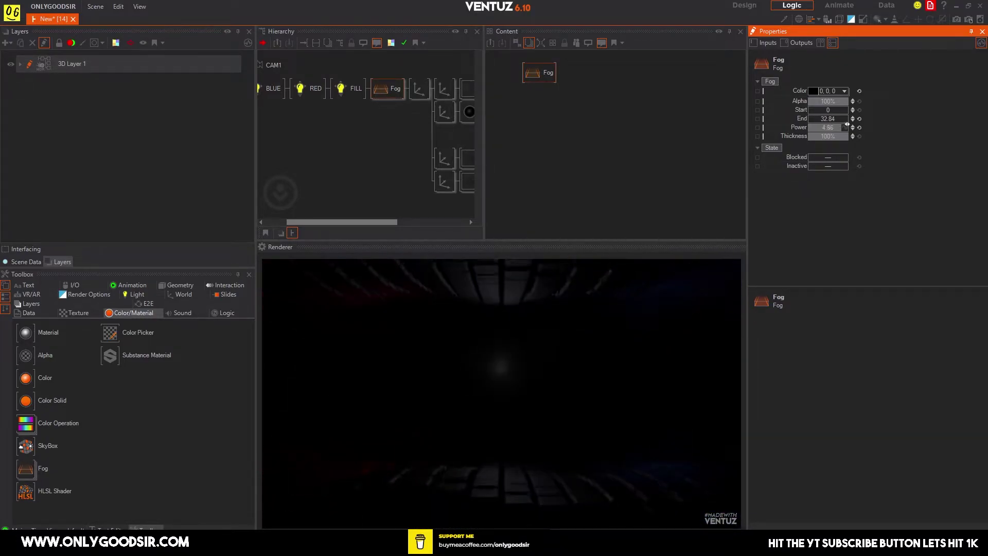
drag(827, 136, 812, 136)
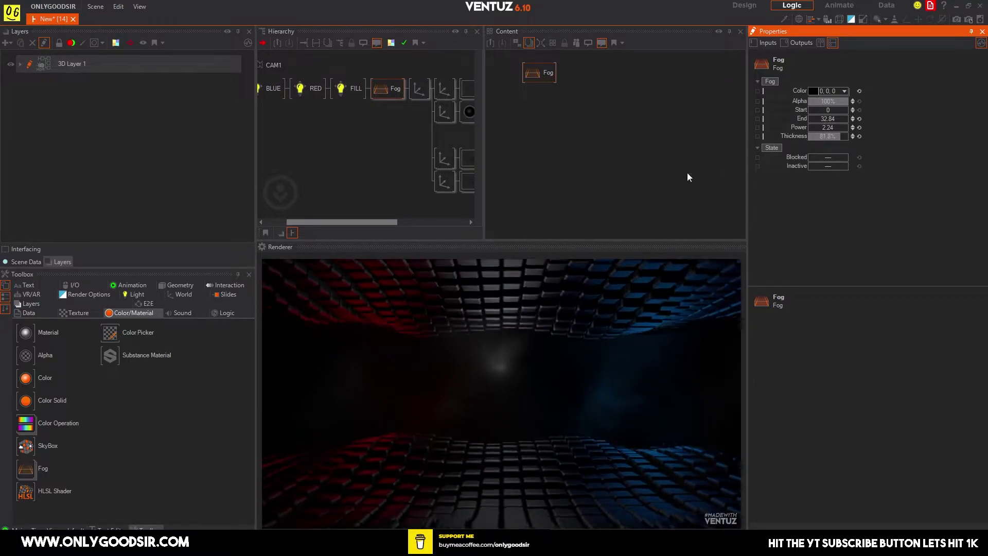
Try a dark red Fog colour of 61, 0, 0 with a Power of 3.78.
click(844, 91)
mouse_move(835, 126)
mouse_down()
mouse_move(870, 111)
mouse_move(867, 141)
mouse_move(837, 128)
mouse_move(847, 129)
mouse_up()
click(926, 82)
Delete the Fog node from the hierarchy.
click(386, 94)
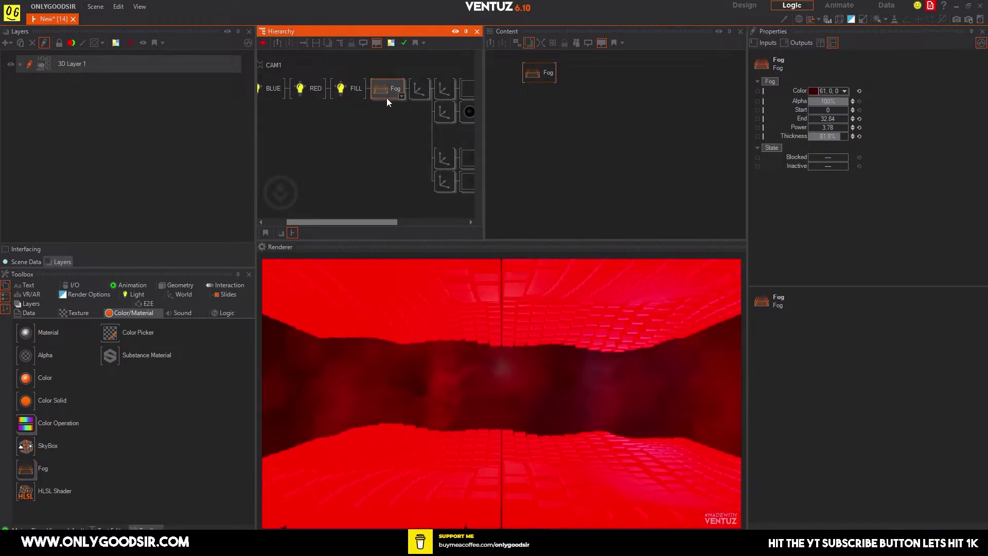
key(Delete)
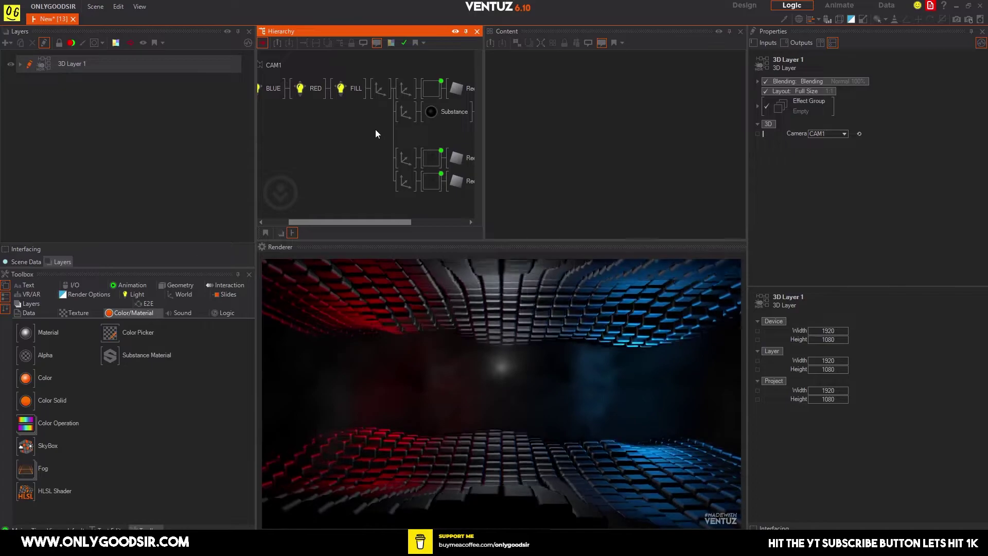
middle_drag(396, 132, 286, 116)
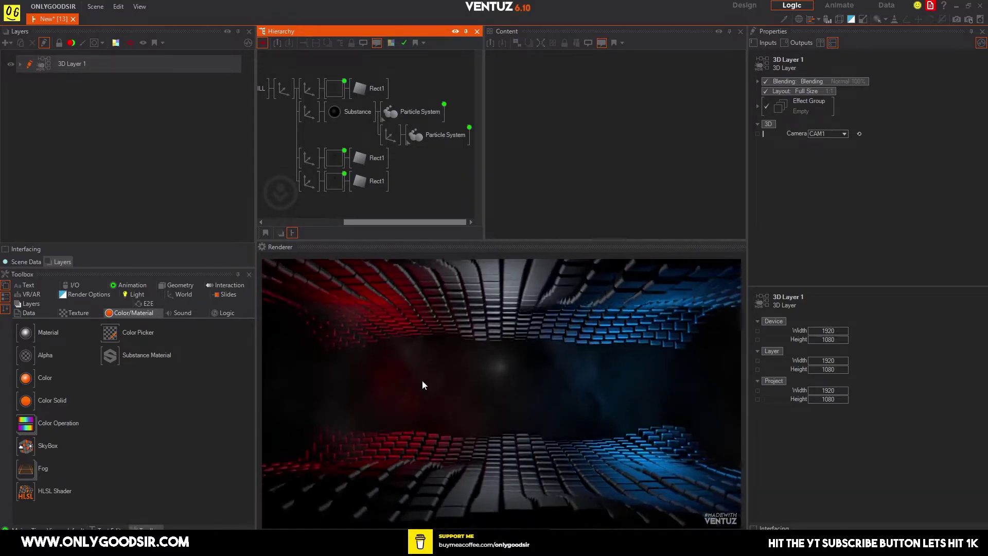
click(330, 88)
ctrl+click(336, 160)
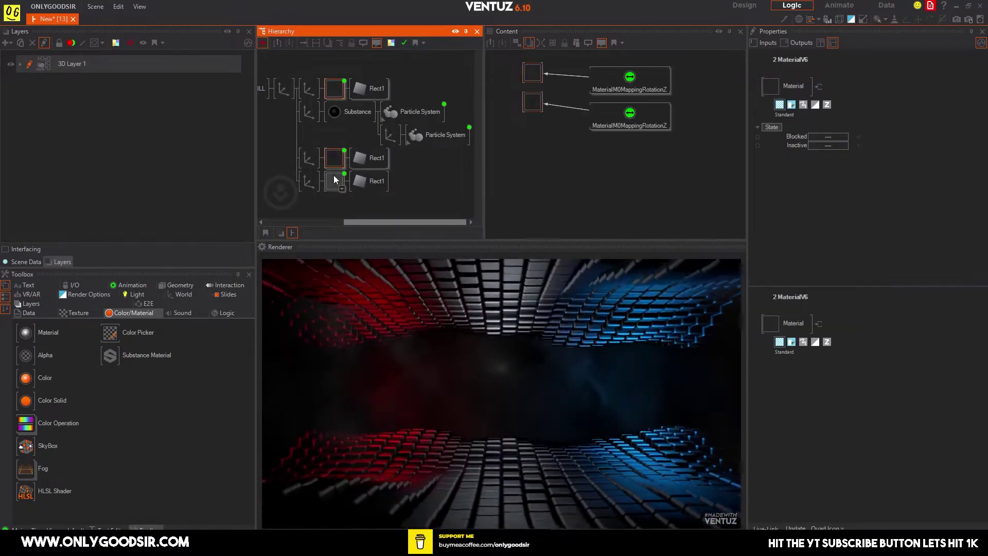
ctrl+click(334, 179)
Duplicate the uppermost smoke material and place the copy directly ahead of the original in the same branch.
click(334, 88)
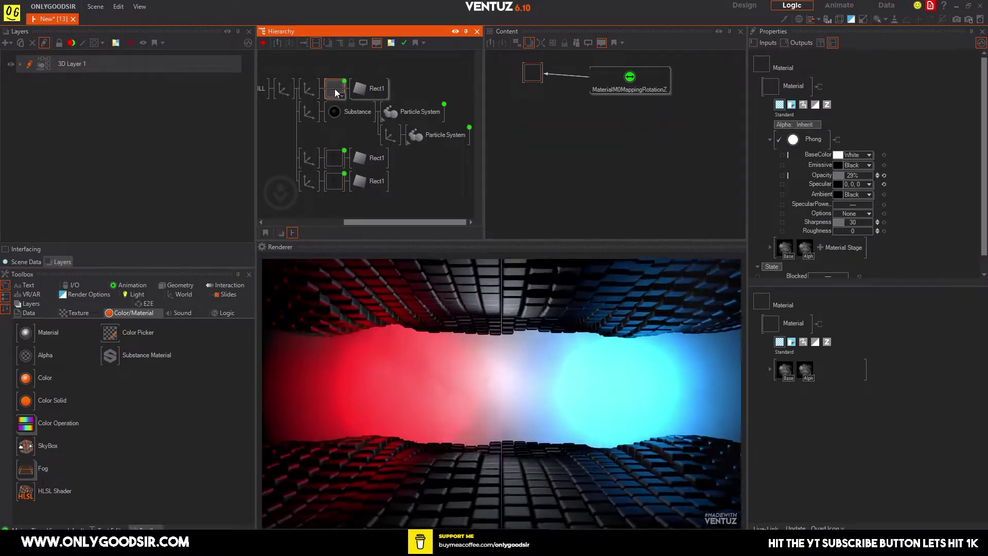
key(ctrl+c)
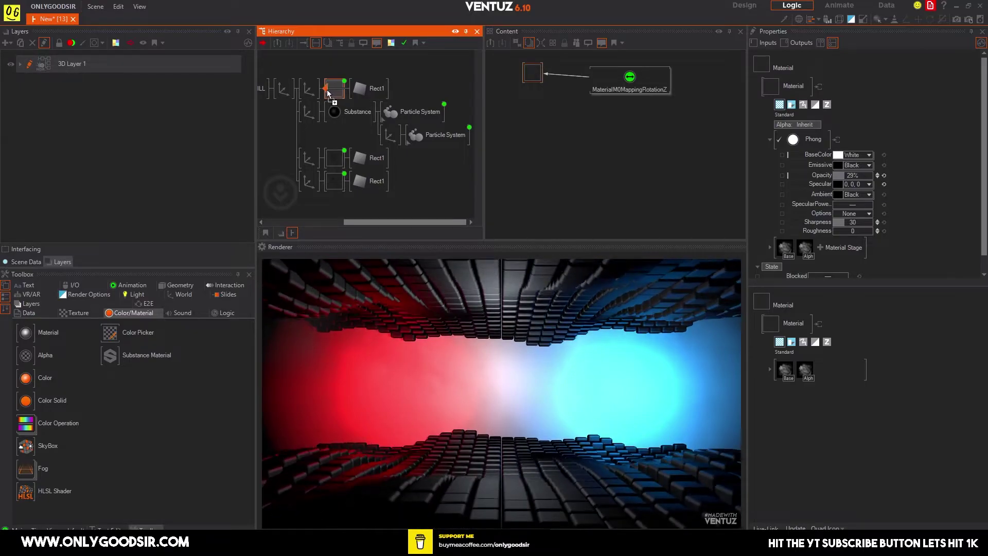
key(ctrl+v)
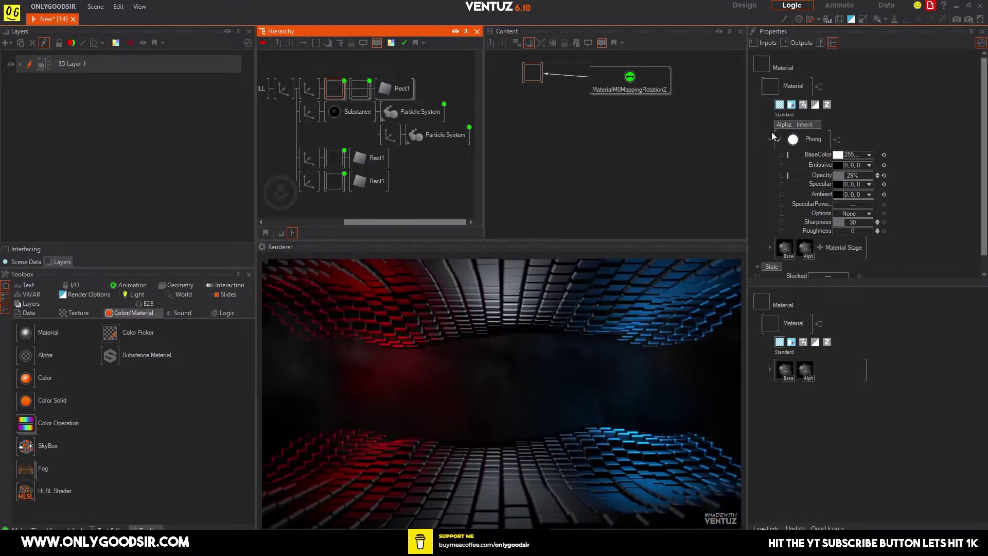
Remove the Alpha and Base texture stages from the duplicated smoke material.
click(809, 252)
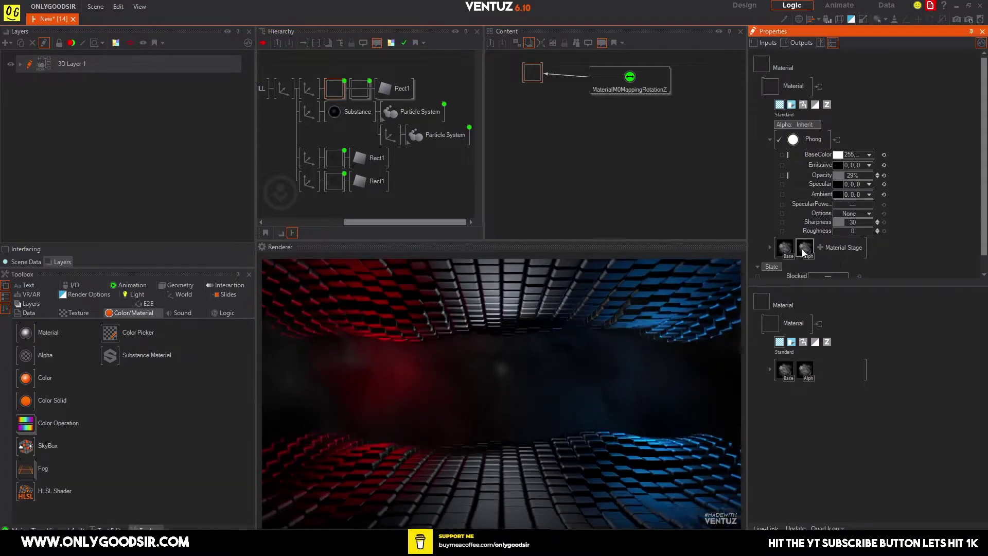
key(Delete)
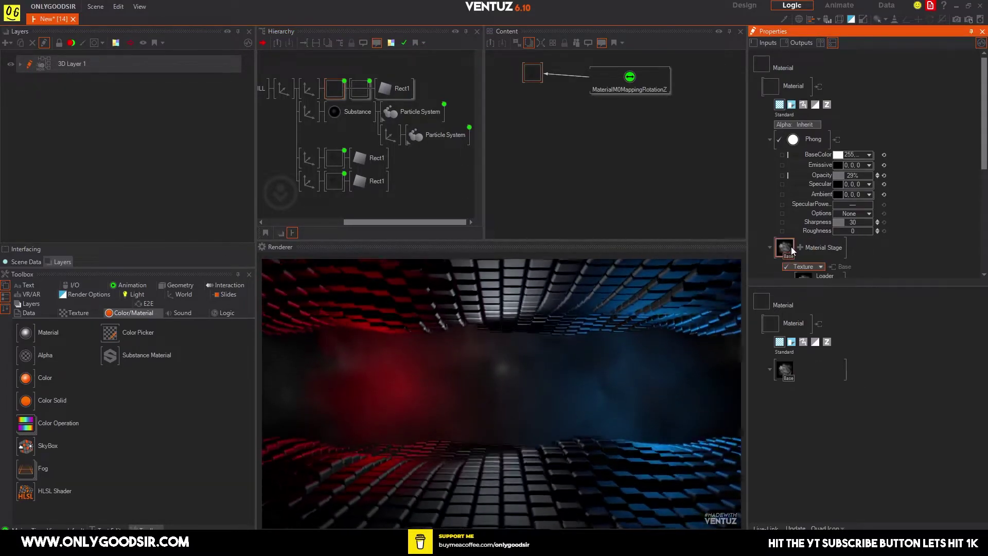
key(Delete)
Add a Base Texture stage with the checker image to the duplicated smoke material.
click(780, 242)
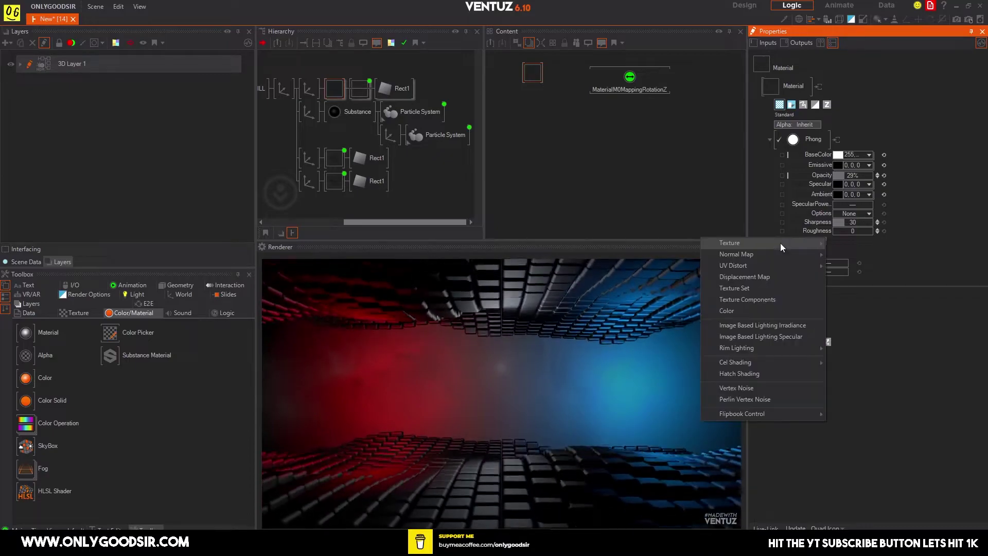
mouse_move(783, 243)
click(853, 259)
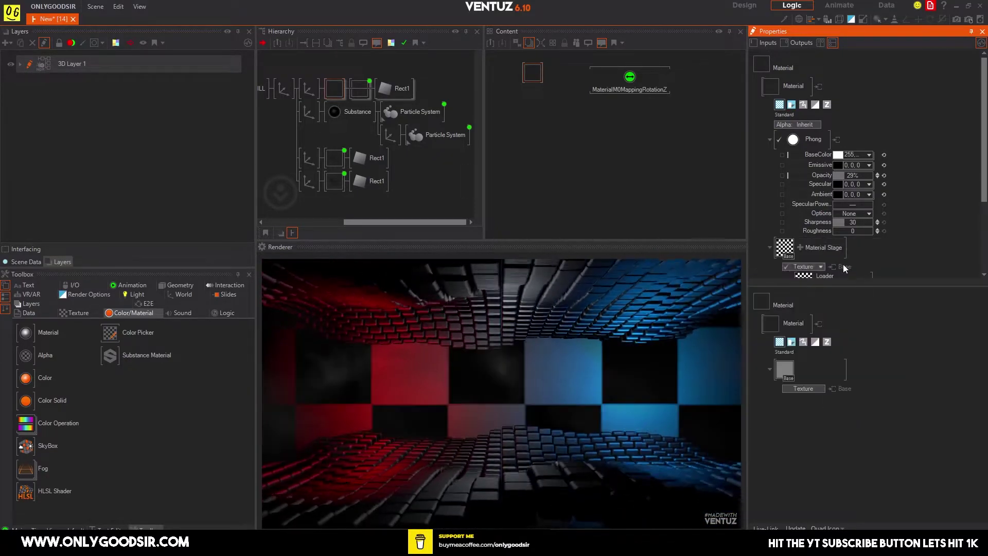
Replace the duplicated material's checker texture with the alphaglow_normal glow image and delete the original smoke material following it.
scroll(839, 242, down, 3)
click(838, 212)
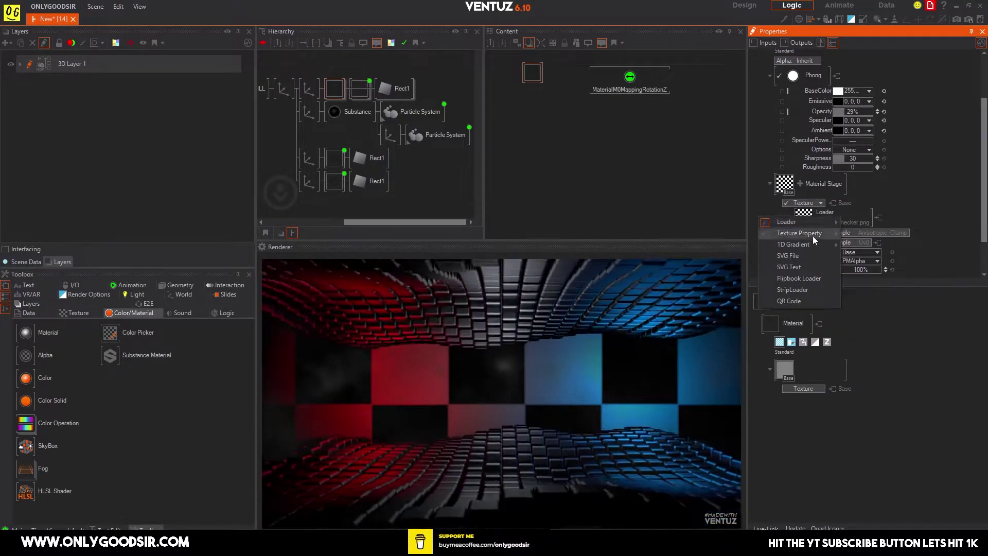
mouse_move(817, 222)
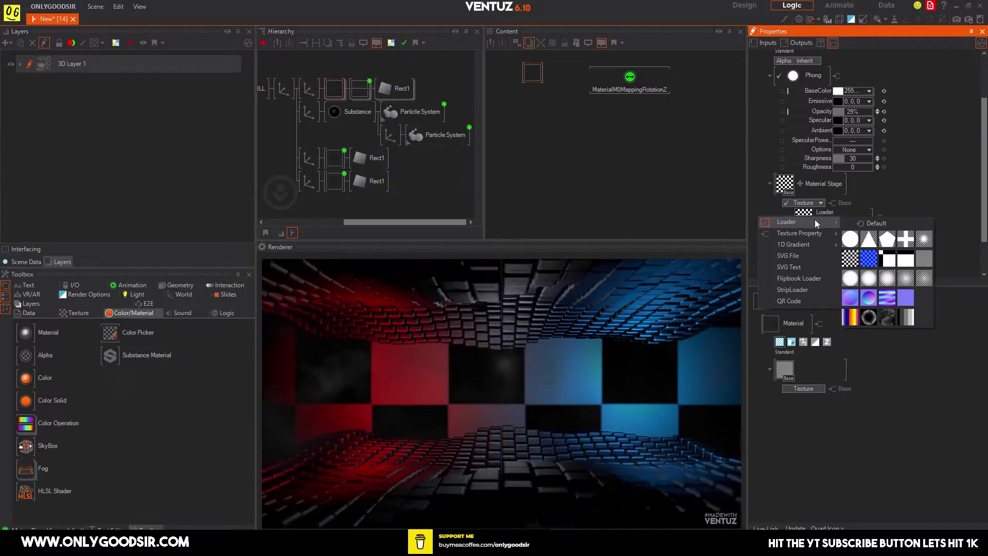
click(887, 280)
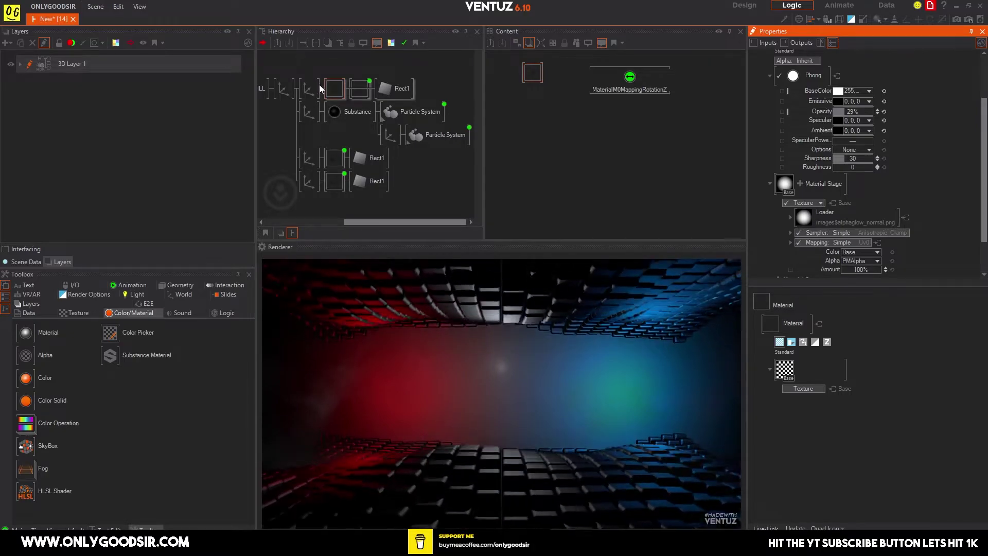
click(358, 90)
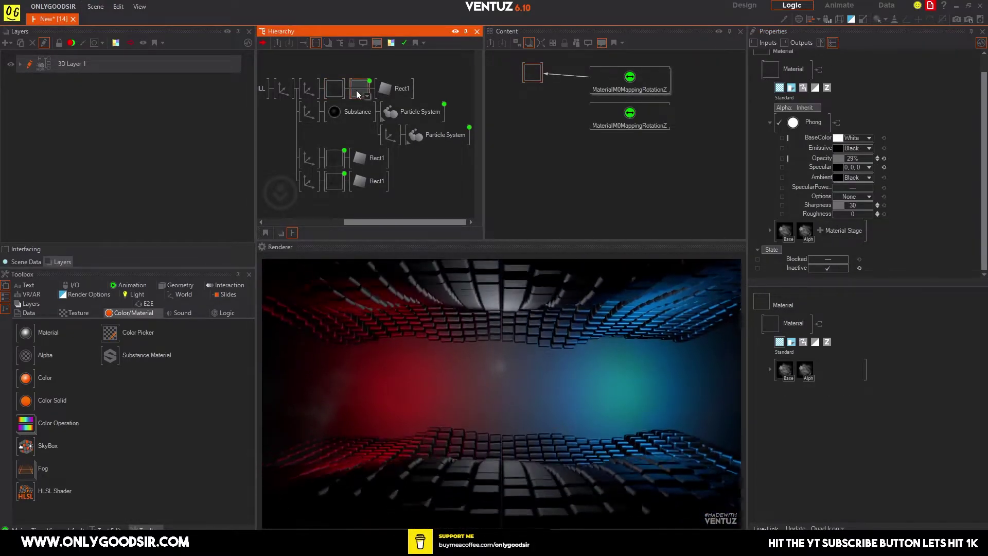
key(Delete)
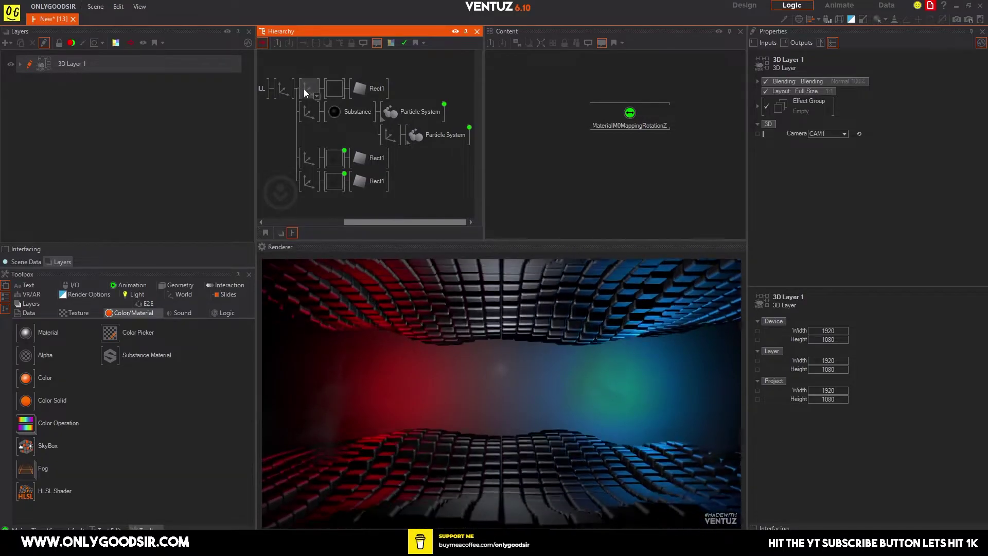
Deactivate the two lowest smoke branches and set the glow rectangle's axis to scaling factor 24.38 and X position -15.3.
click(306, 88)
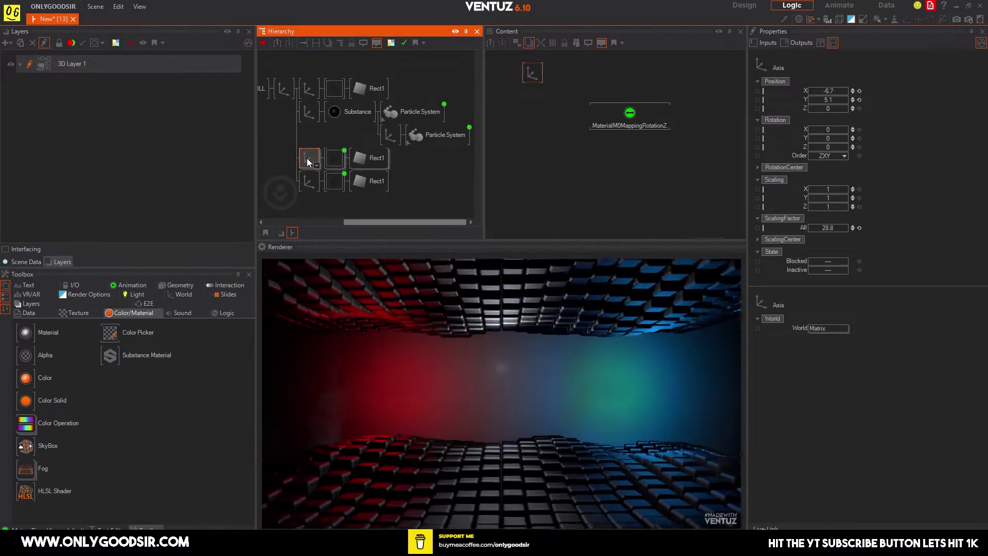
click(310, 87)
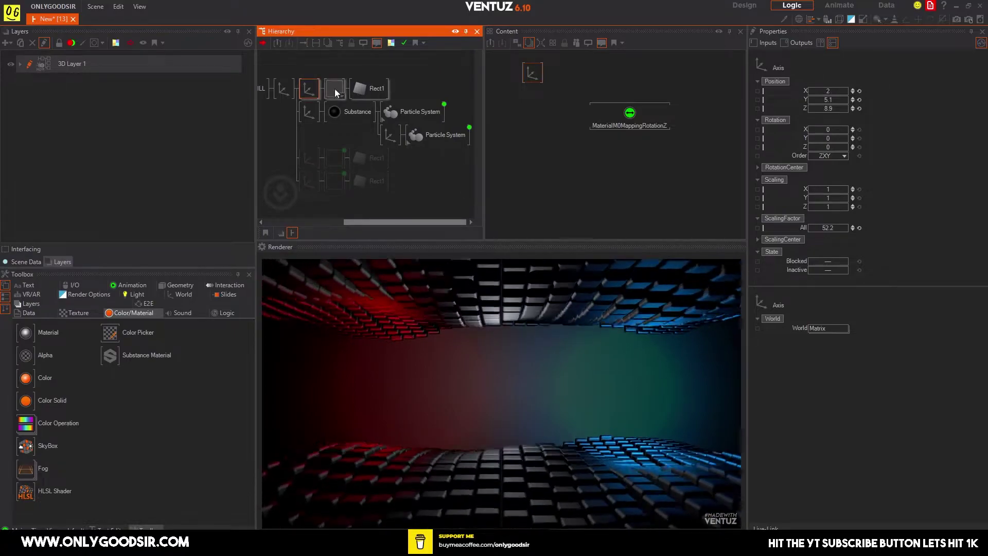
mouse_move(833, 228)
mouse_down()
mouse_move(808, 224)
mouse_move(823, 226)
mouse_up()
mouse_move(829, 90)
mouse_down()
mouse_move(808, 89)
mouse_move(825, 92)
mouse_up()
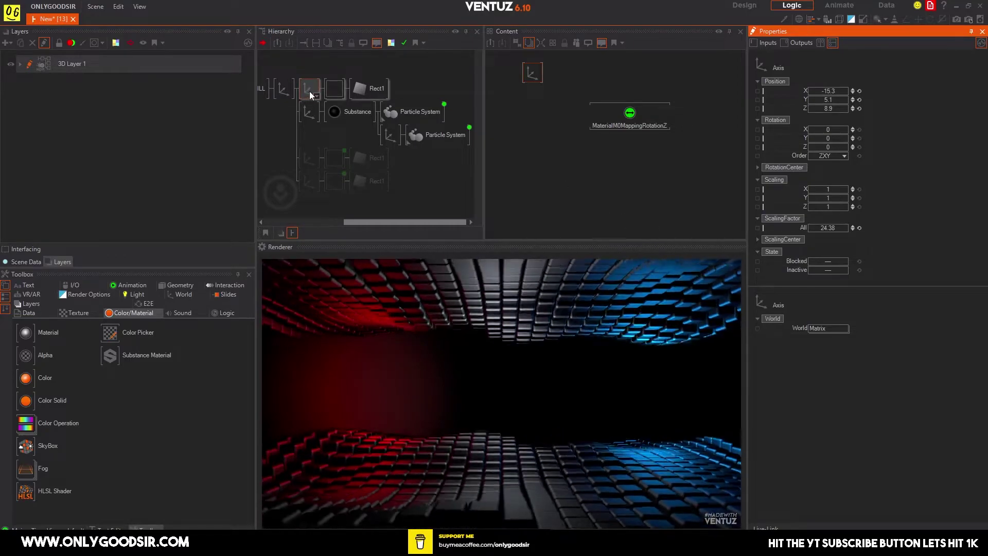
Try a duplicate of the glow rectangle's branch with scaling factor 95.08 and Z position 6, and delete the copy.
click(307, 90)
ctrl+drag(307, 98, 309, 99)
mouse_move(824, 92)
mouse_down()
mouse_move(840, 90)
mouse_move(839, 109)
mouse_move(848, 108)
mouse_move(831, 108)
mouse_up()
mouse_move(825, 228)
mouse_down()
mouse_move(847, 231)
mouse_move(808, 225)
mouse_up()
drag(837, 109, 865, 91)
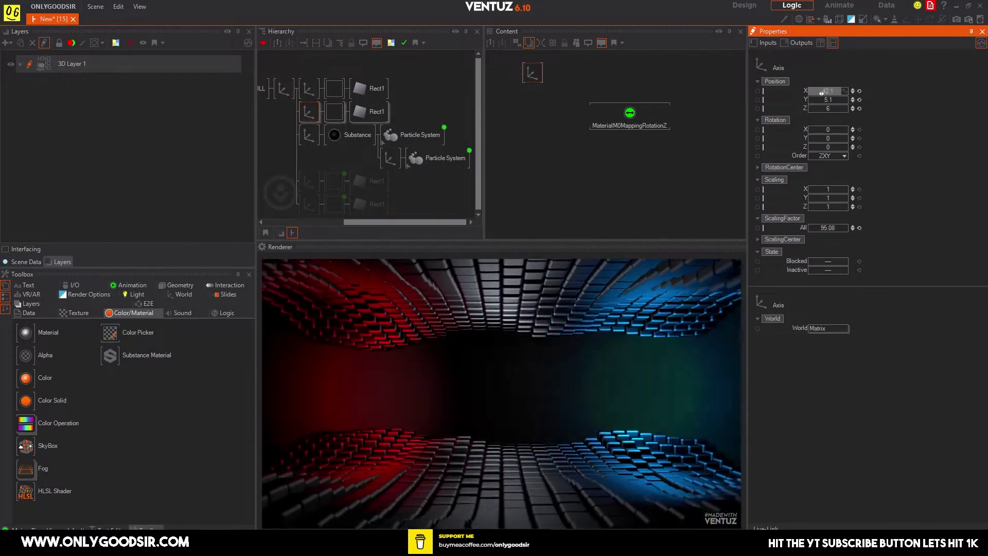
click(306, 116)
key(Delete)
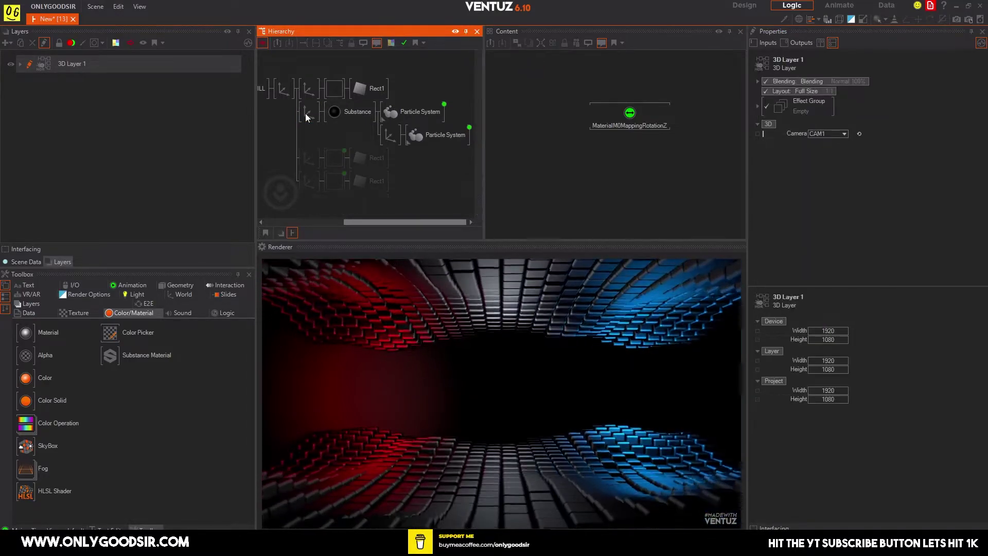
Reactivate the two lowest smoke branches and replace the uppermost rectangle's glow material with a copy of the smoke material.
click(307, 158)
click(307, 179)
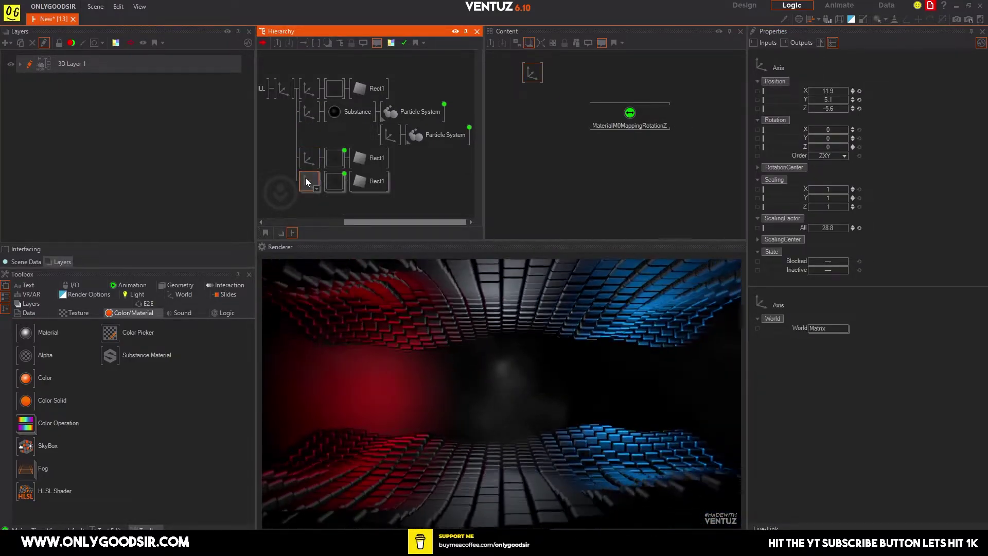
click(330, 91)
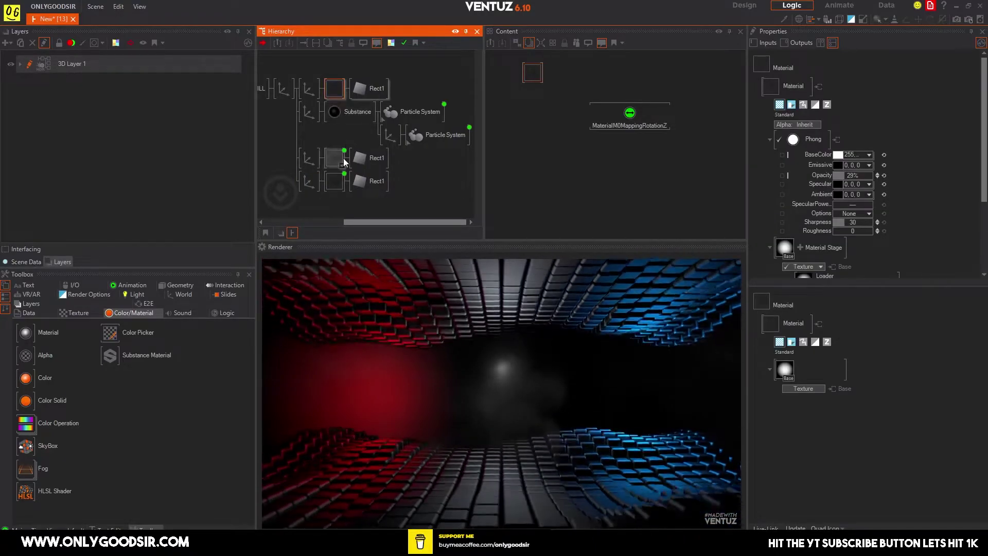
click(334, 158)
drag(331, 163, 348, 93)
click(332, 90)
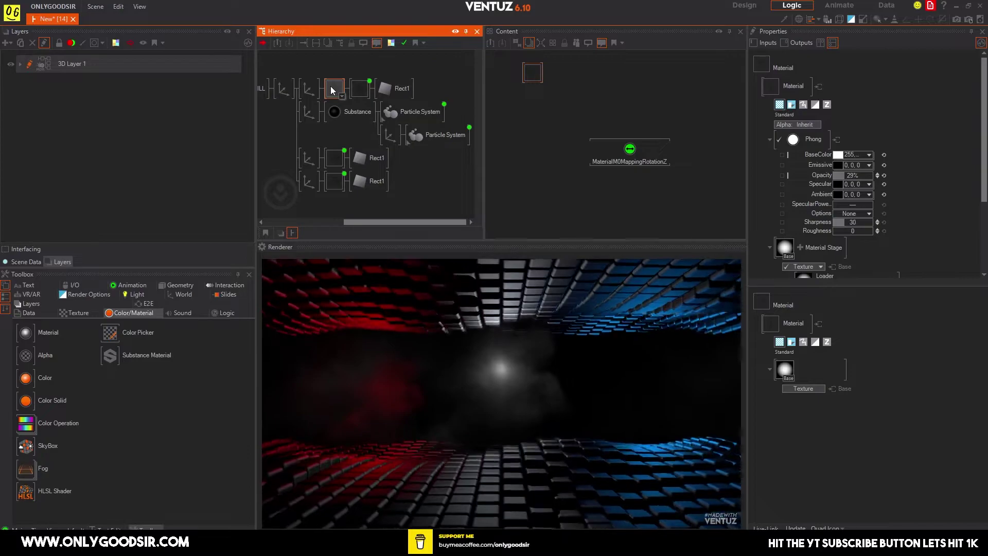
key(ctrl+z)
Set the uppermost smoke rectangle's axis to scaling factor 68.78, X position 2.7 and Z position 13.5.
click(307, 89)
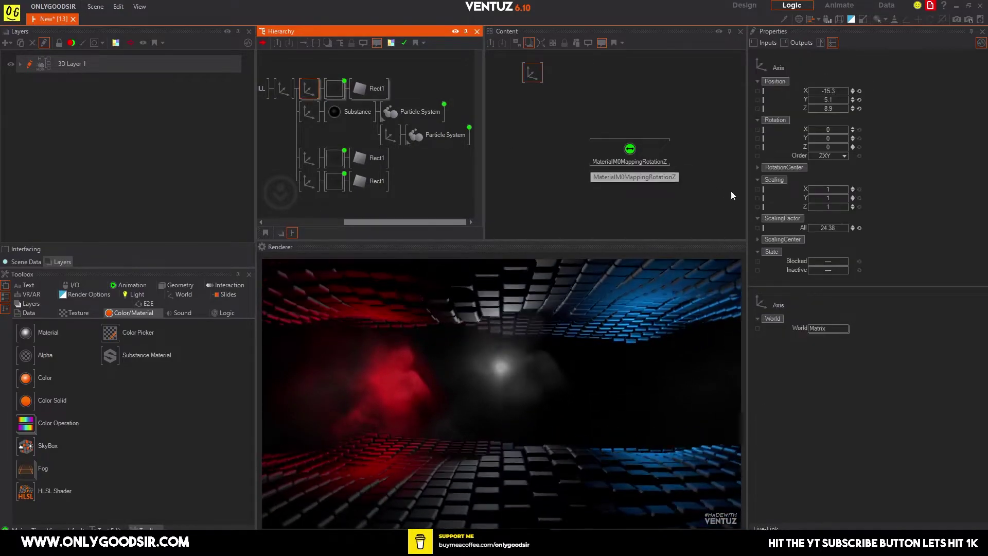
drag(837, 229, 847, 233)
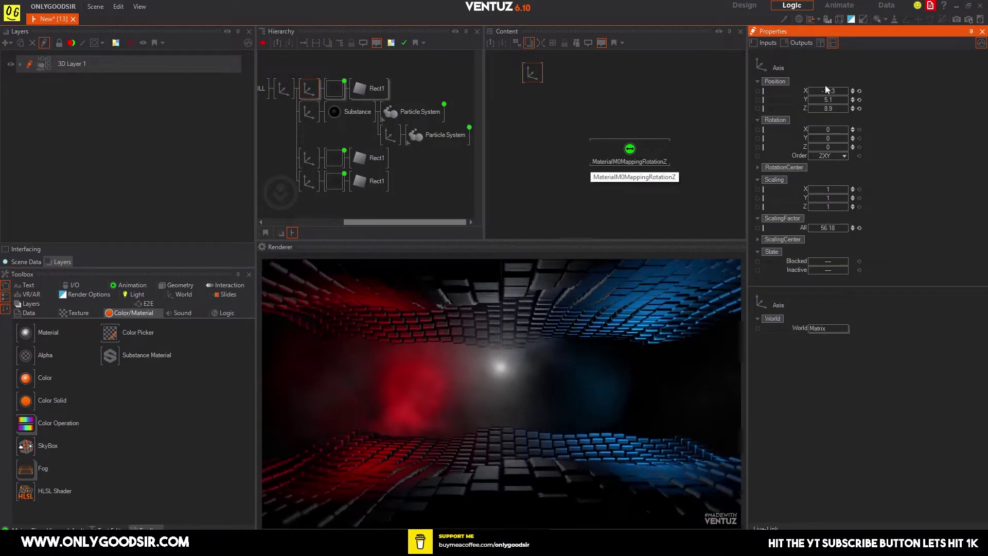
drag(828, 92, 808, 111)
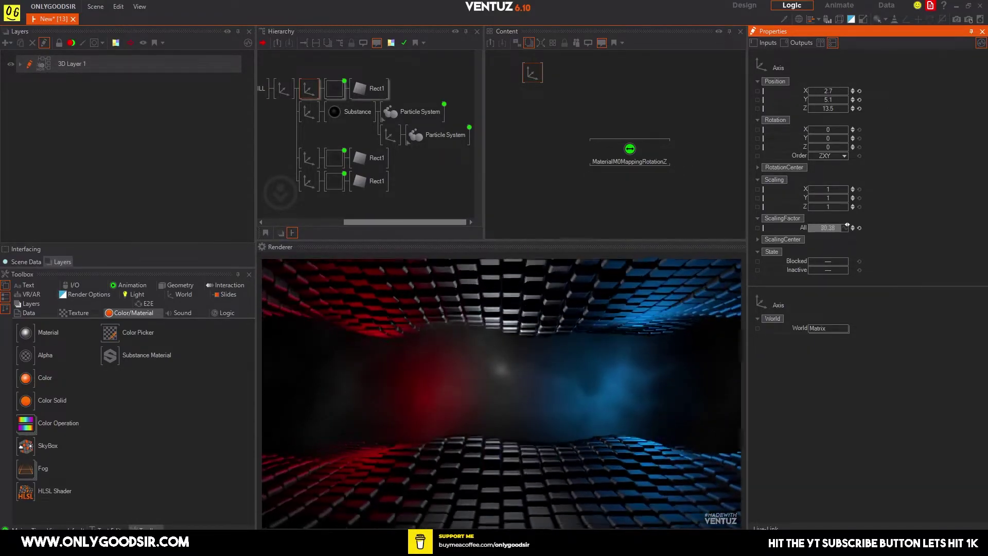
drag(847, 225, 808, 226)
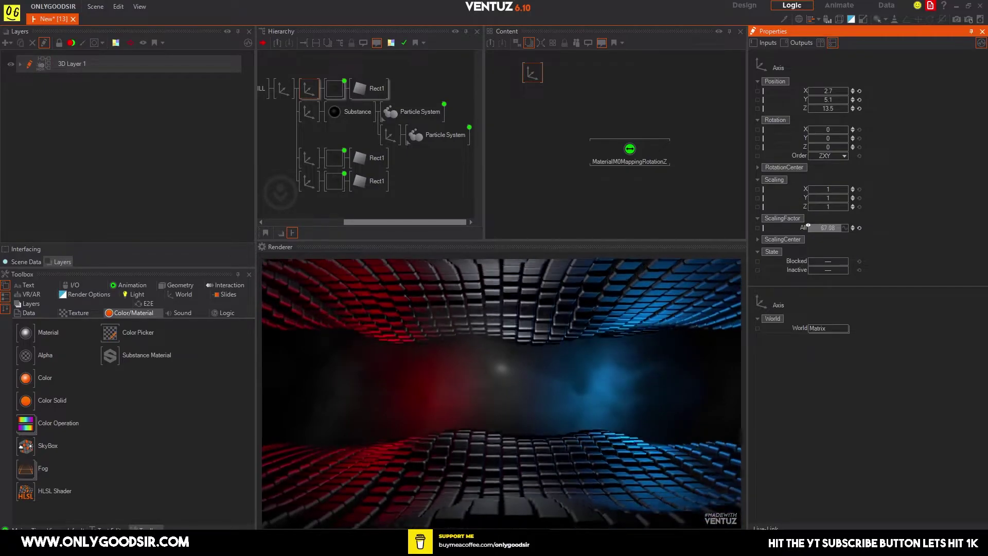
Duplicate the uppermost smoke branch as the last branch in the hierarchy and set the copy's Z position to -7.3.
click(308, 88)
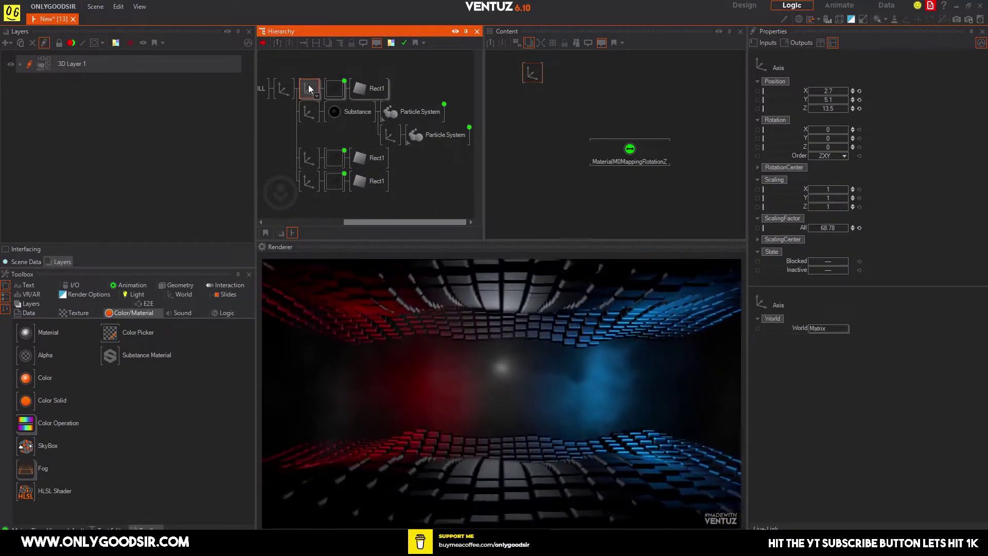
ctrl+drag(310, 192, 307, 199)
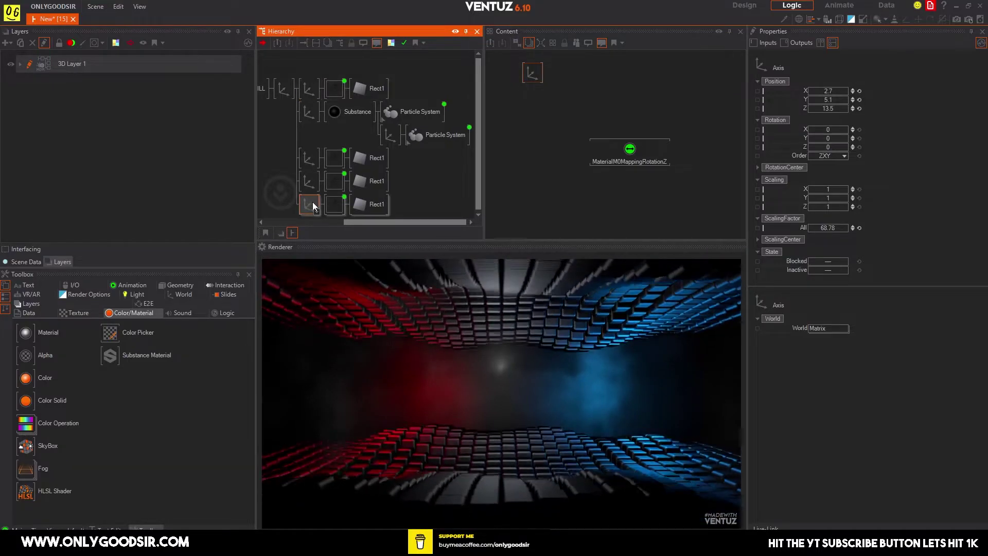
drag(823, 109, 822, 109)
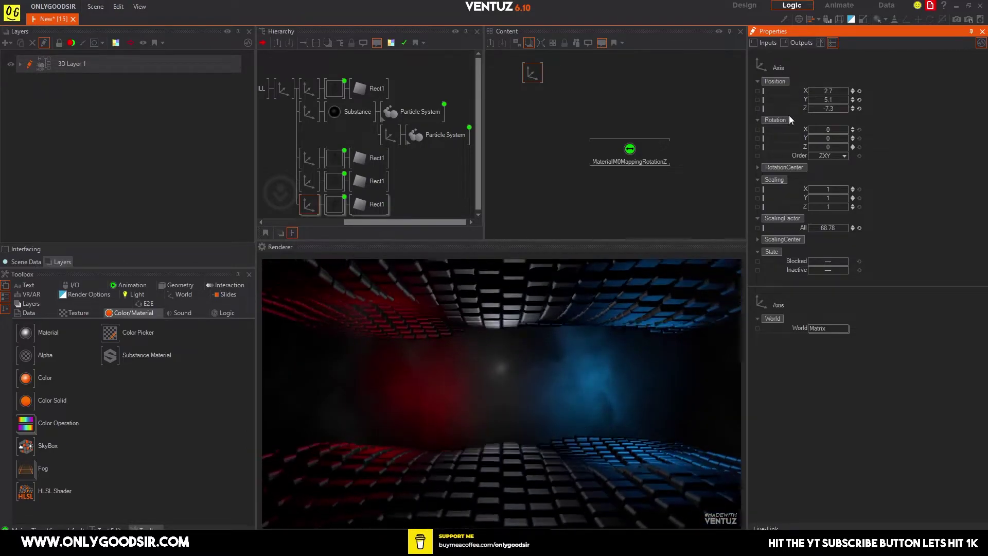
Switch the lowest smoke material's lighting model to No Light and set its axis to scaling factor 12.68 and Z position -11.1.
click(335, 204)
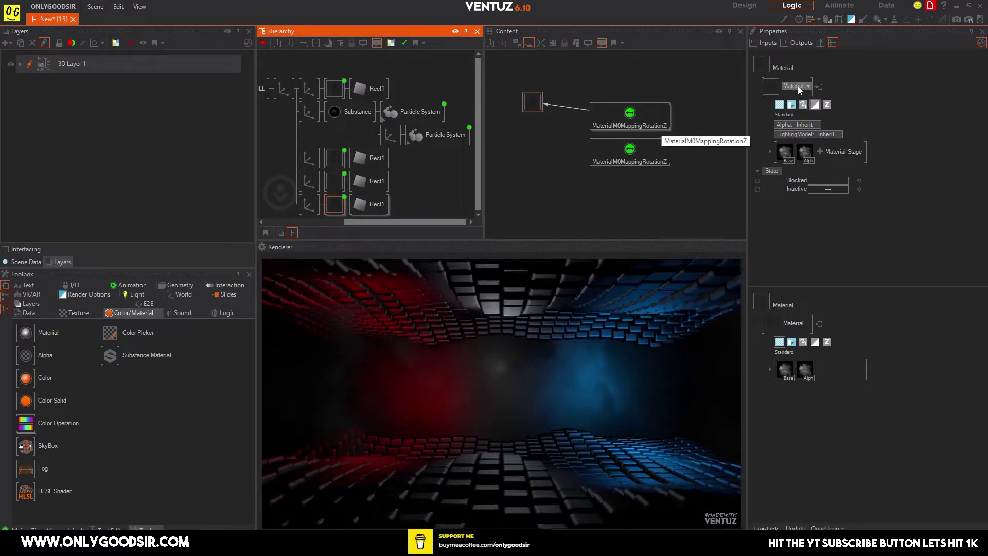
click(780, 109)
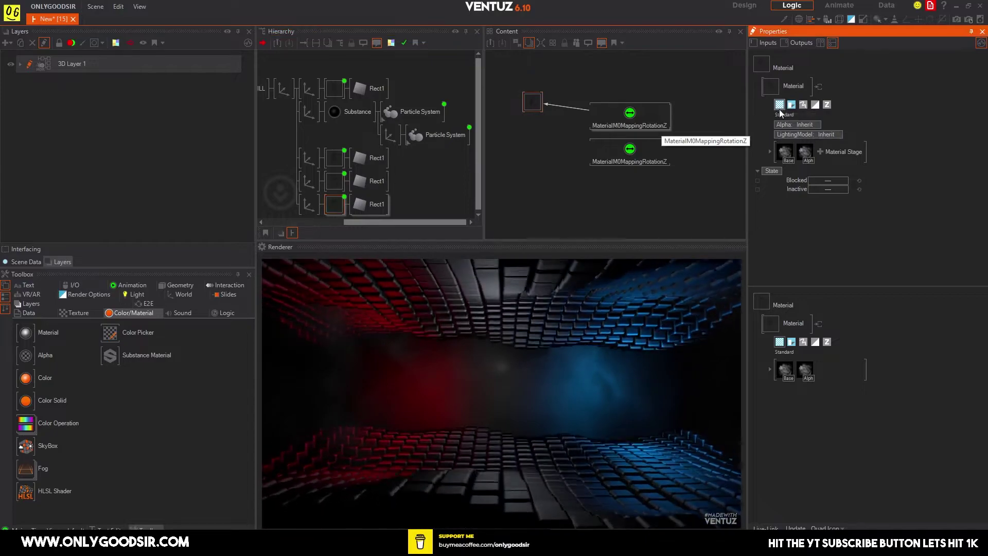
click(835, 135)
click(799, 167)
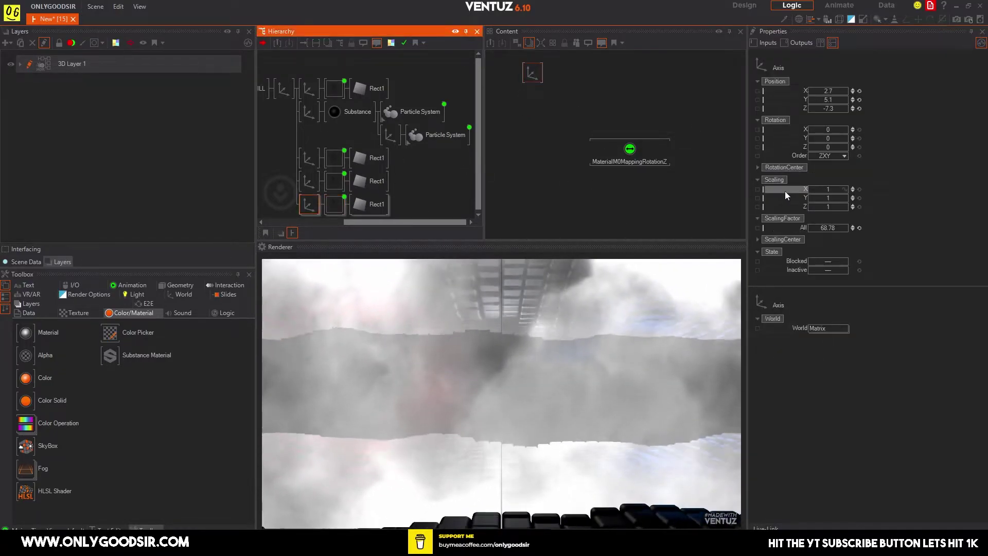
click(858, 109)
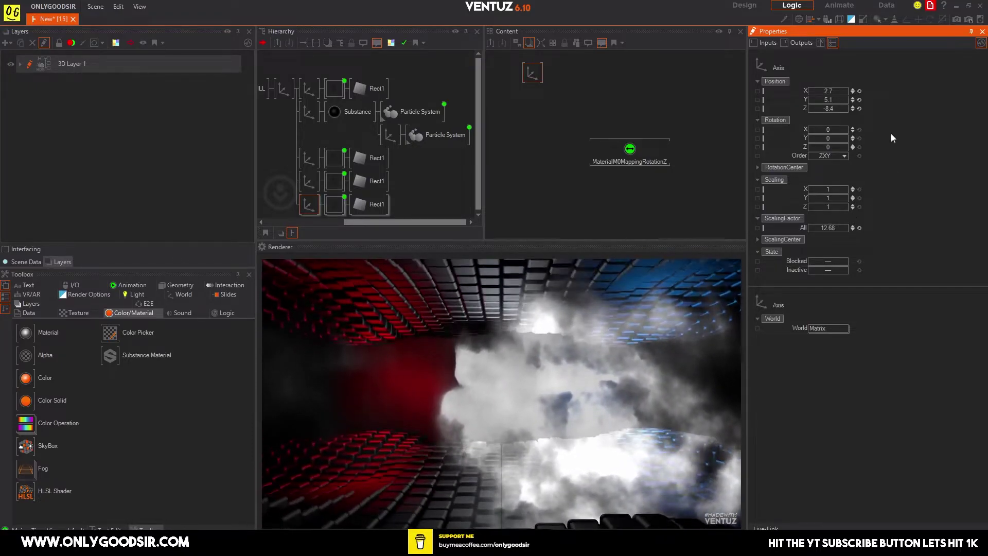
drag(829, 109, 819, 113)
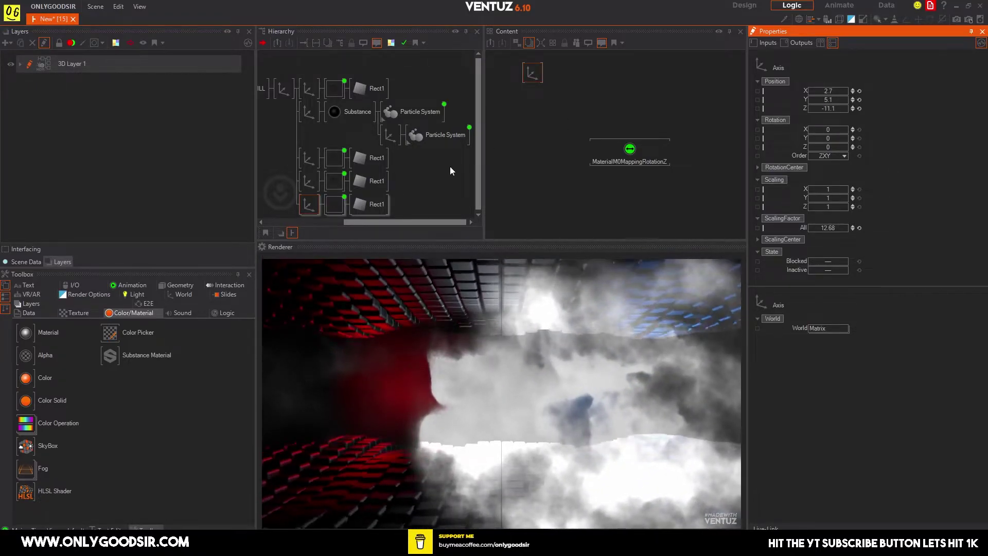
Darken the lowest smoke material's base color to a near-black shade with a red value of 30.
click(336, 205)
click(767, 142)
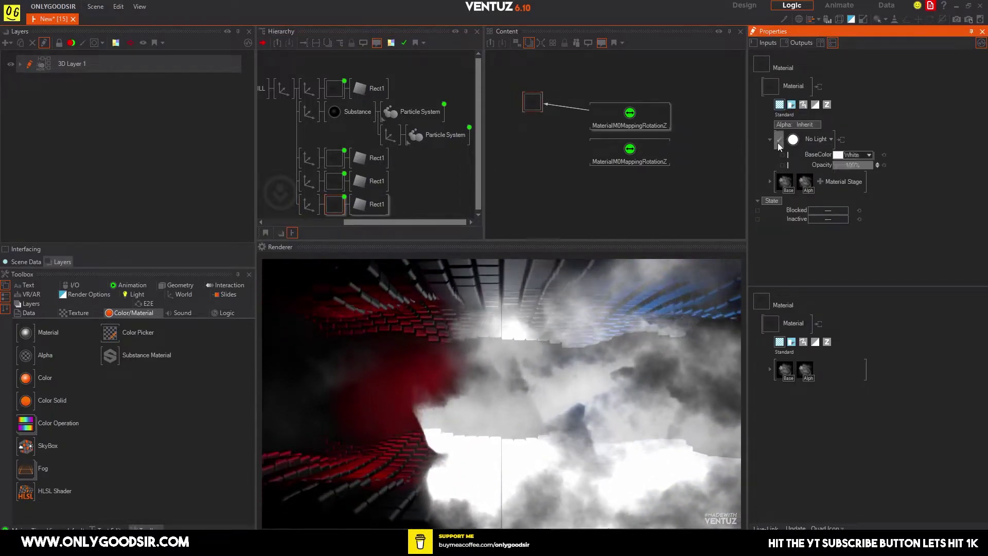
click(867, 155)
drag(827, 177, 792, 206)
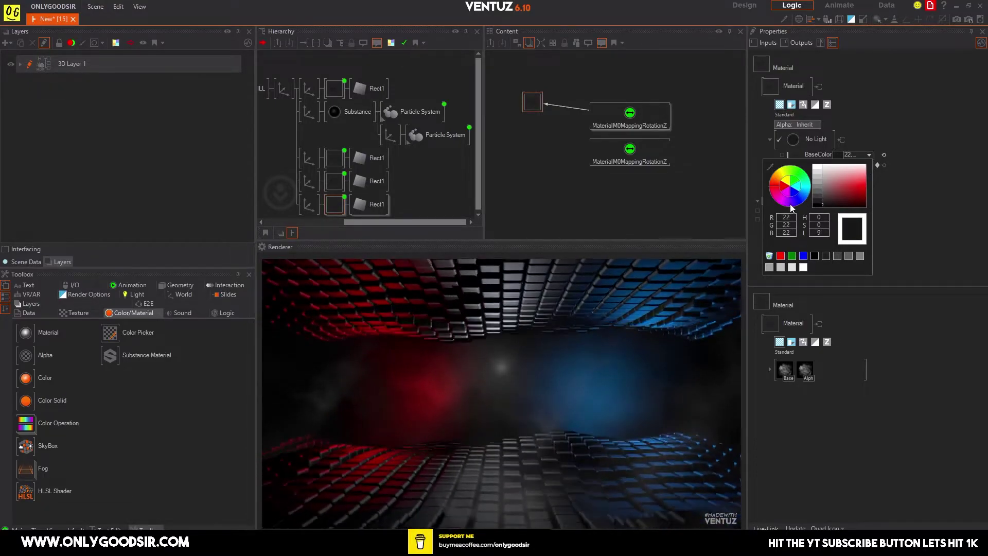
click(781, 244)
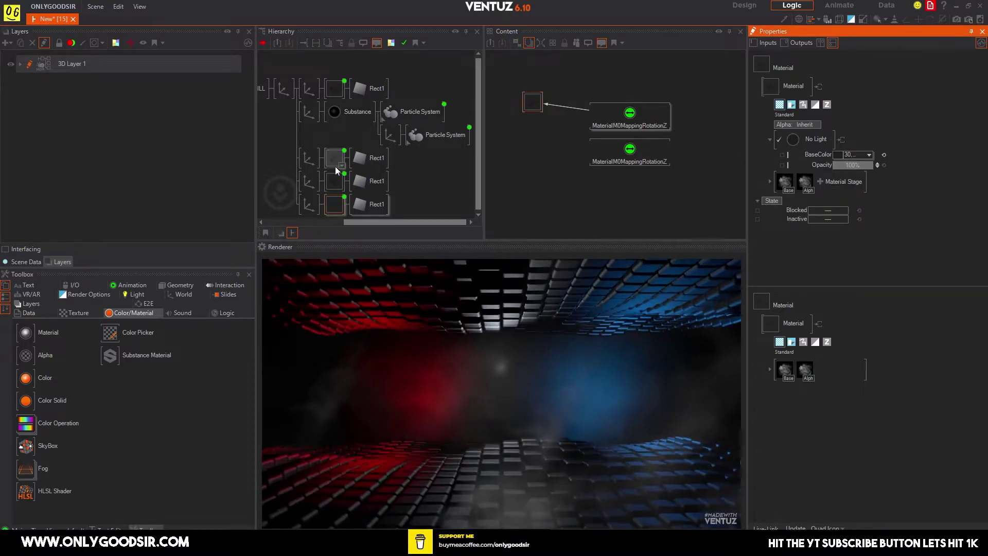
Move the lowest smoke rectangle to X position 3.3 and Z position -13.33.
click(307, 203)
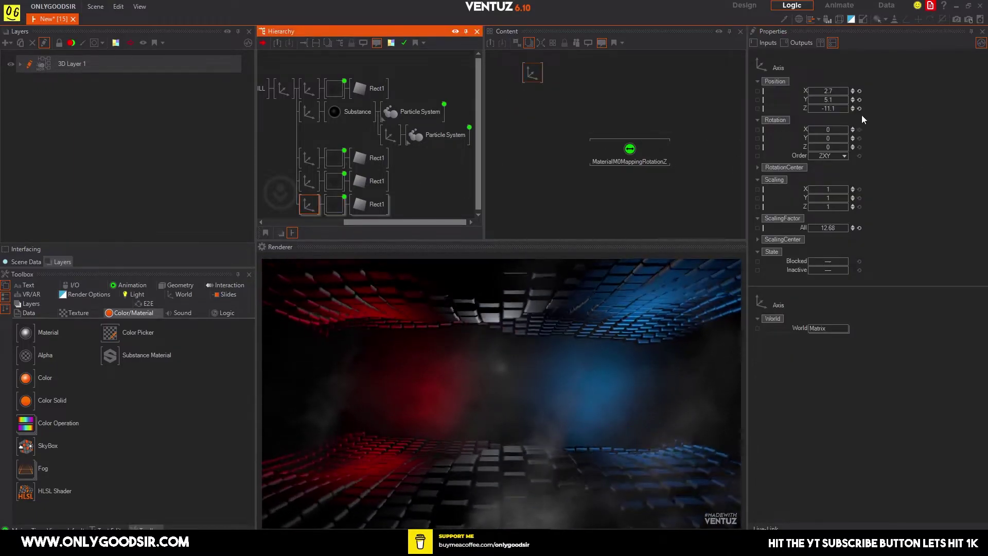
drag(827, 108, 843, 91)
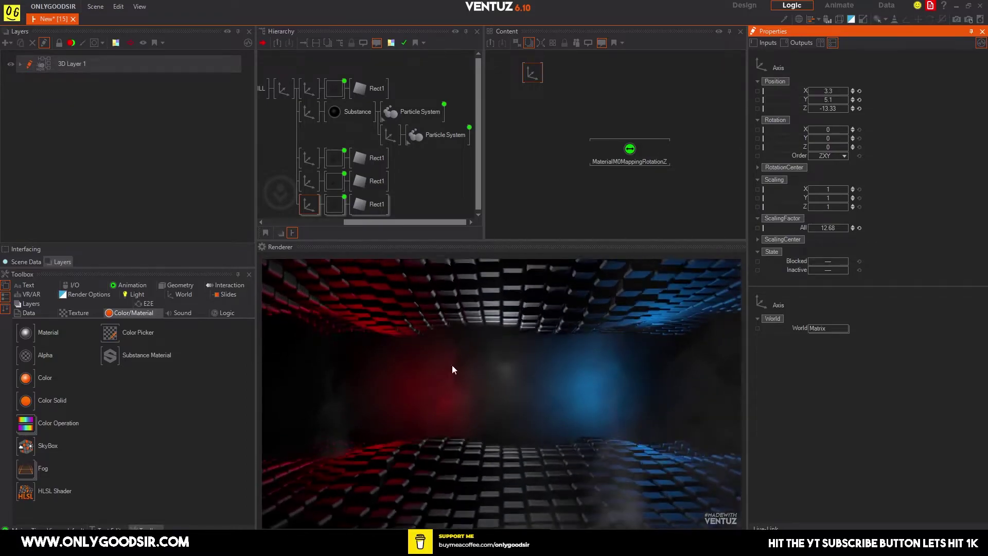
click(304, 132)
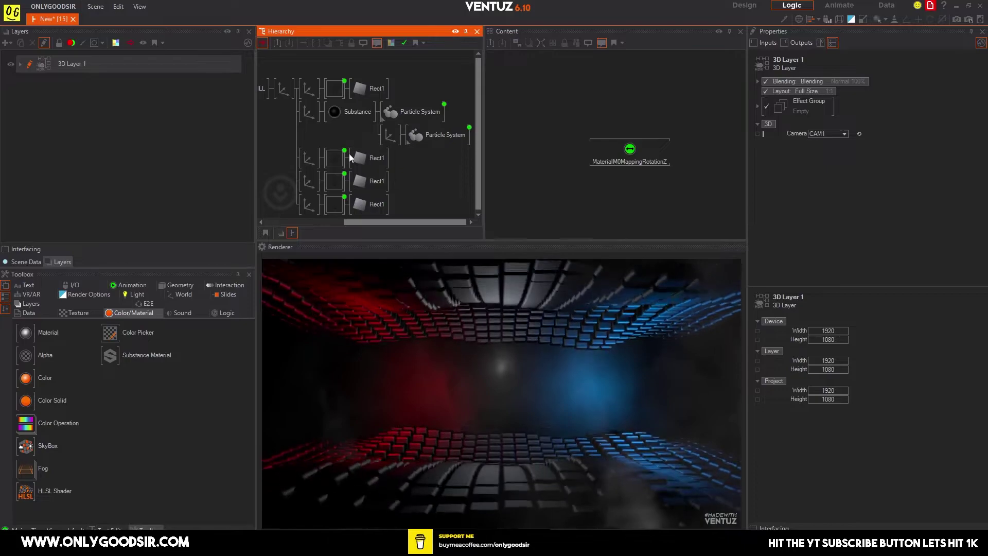
Duplicate the ceiling particle system together with its axis in the Substance branch and set the copy's Y position to 7.7.
click(388, 136)
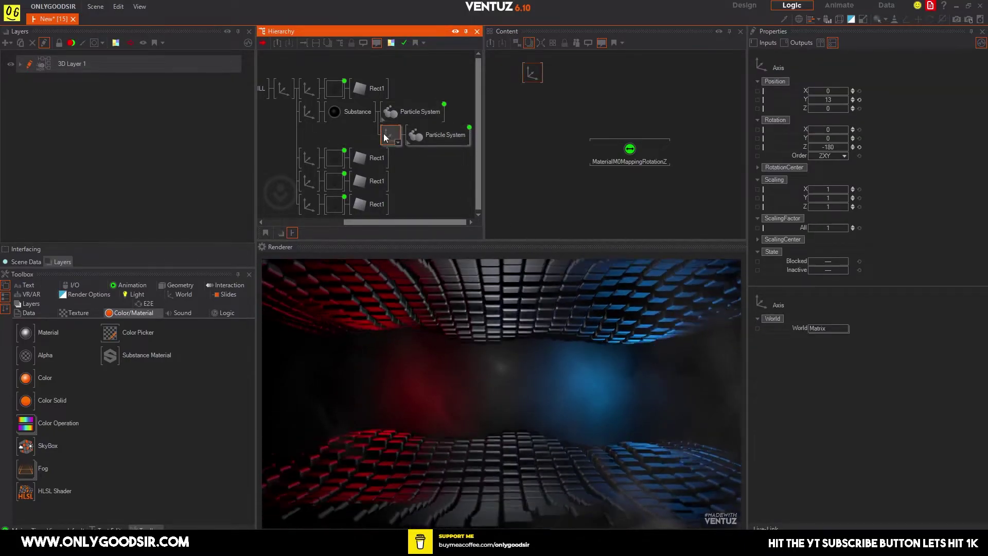
ctrl+drag(390, 135, 395, 147)
click(395, 161)
click(417, 164)
click(389, 158)
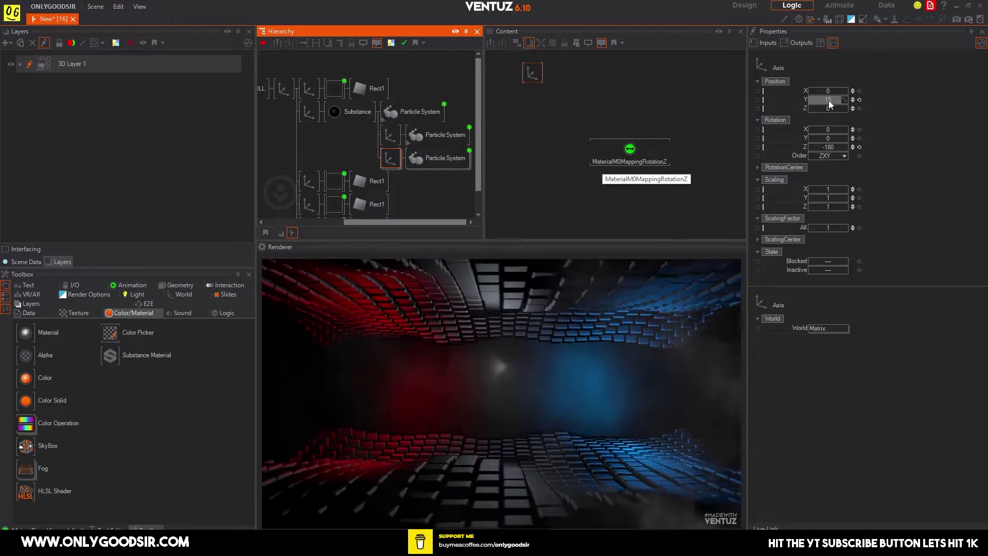
drag(847, 101, 827, 100)
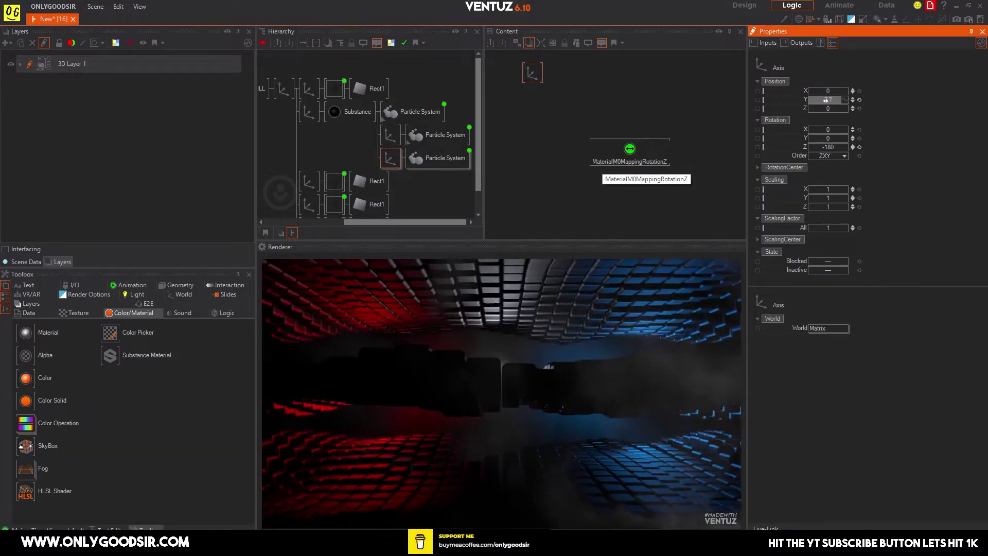
click(391, 155)
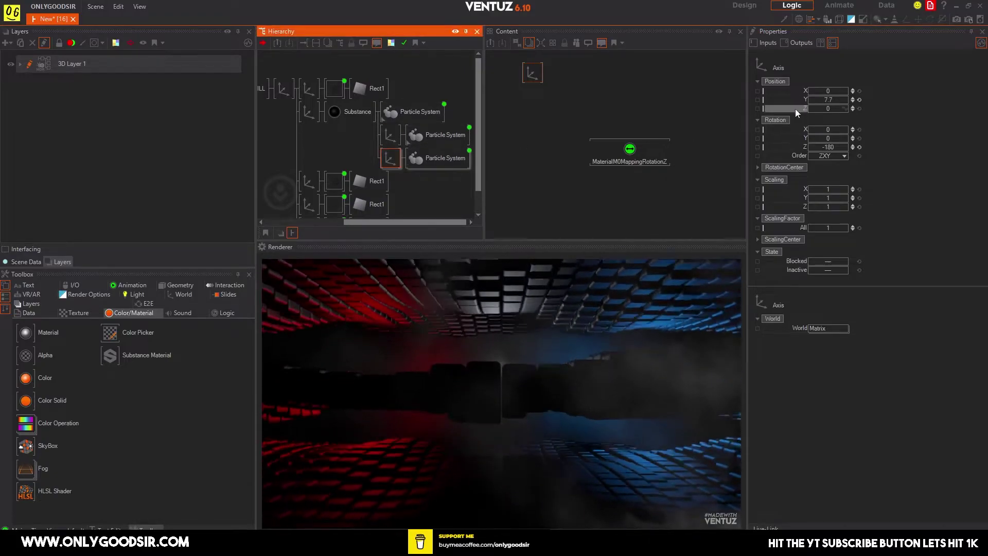
Set the Y position of the duplicated particle system's axis to 8.
click(828, 100)
text(8)
key(Return)
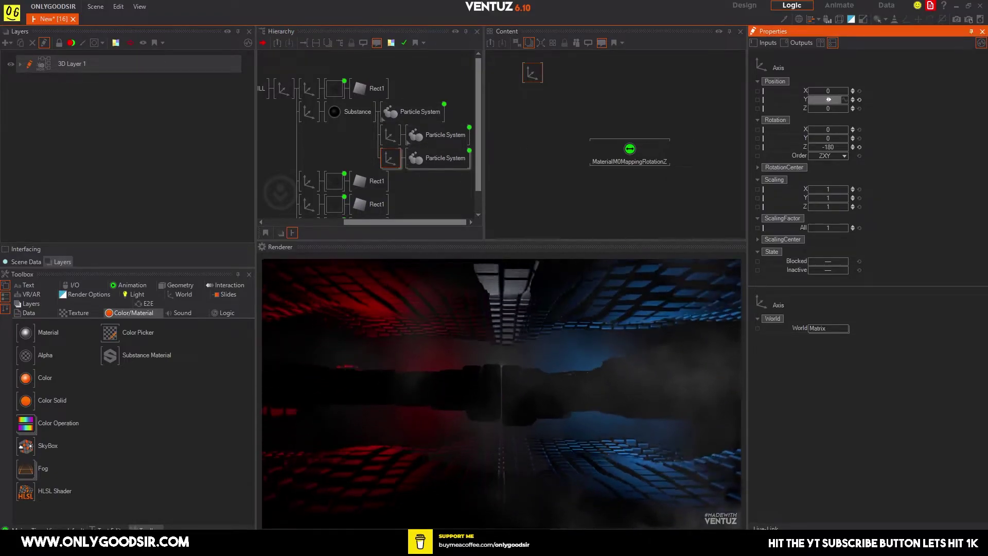
Set the grid module of the lowest particle system in the Substance branch to a count of 4 in X and Y.
click(423, 161)
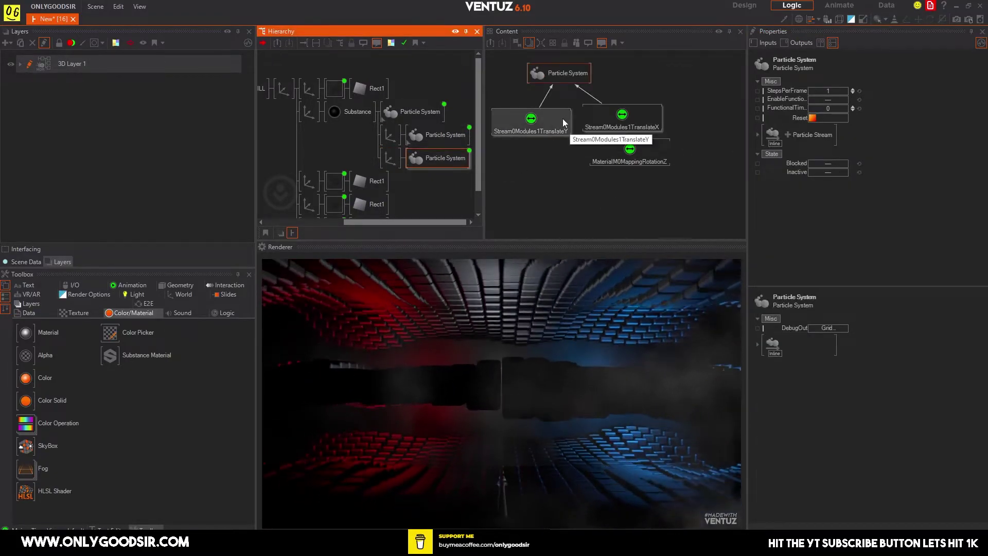
click(554, 77)
click(757, 134)
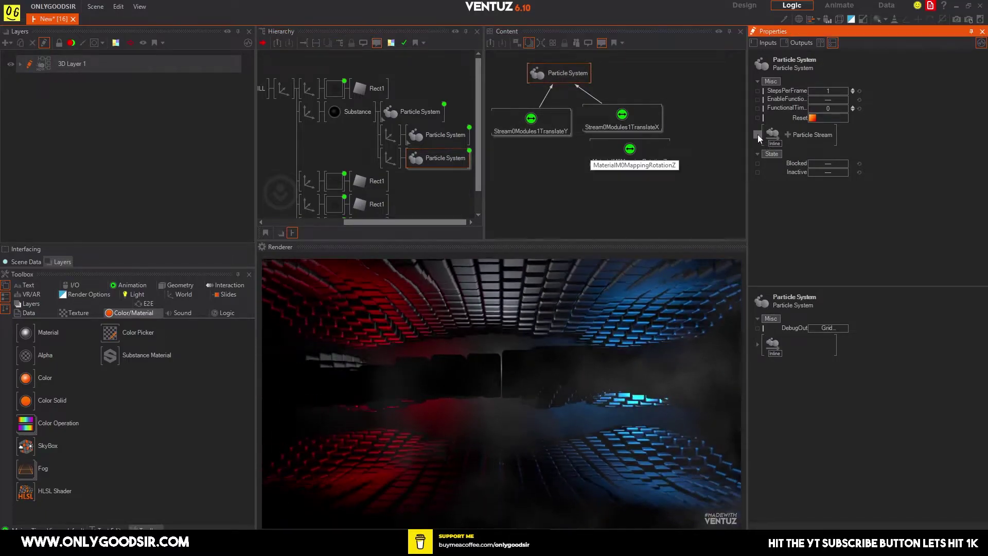
click(793, 198)
scroll(875, 216, down, 2)
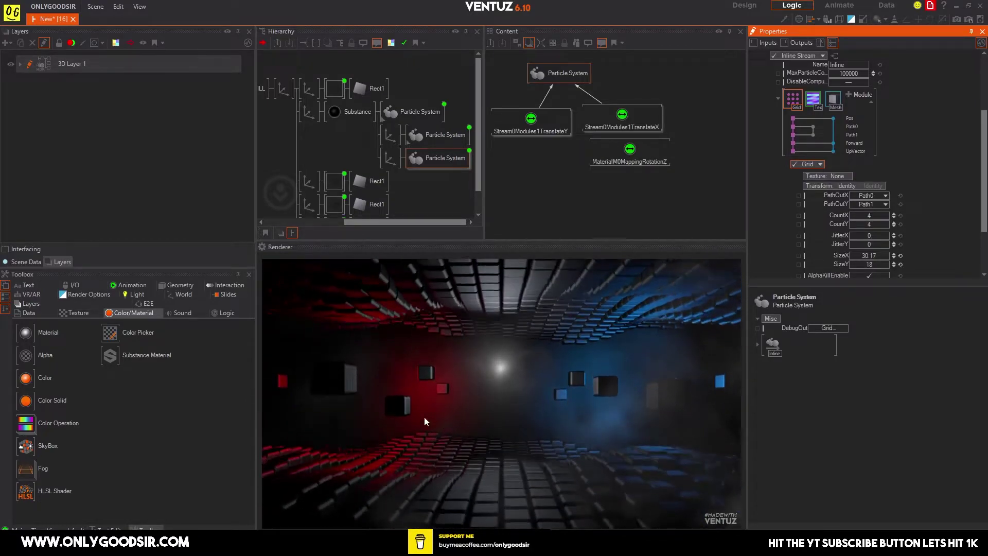
Switch the lighting model of the floating cubes' mesh material to Phong.
scroll(872, 242, down, 2)
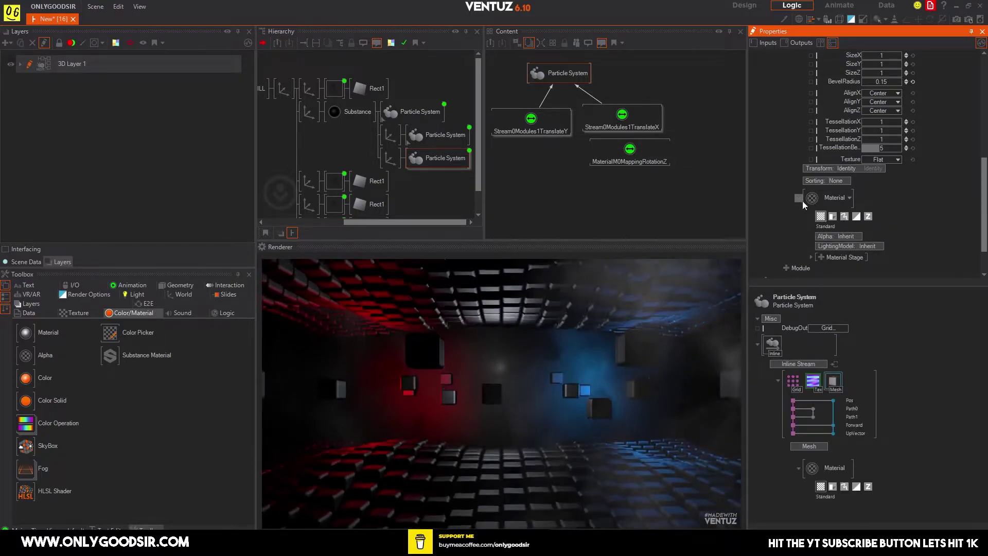
scroll(867, 146, down, 2)
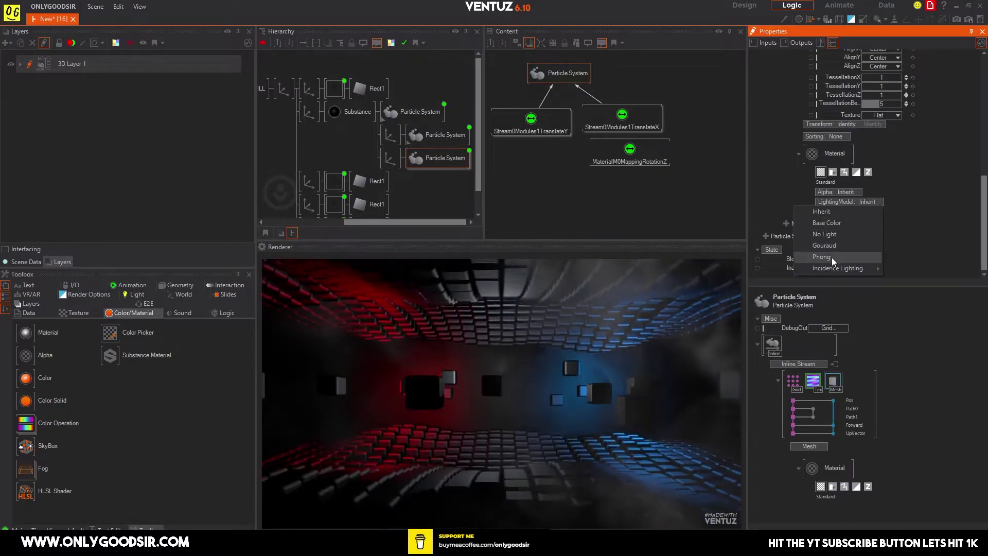
click(834, 256)
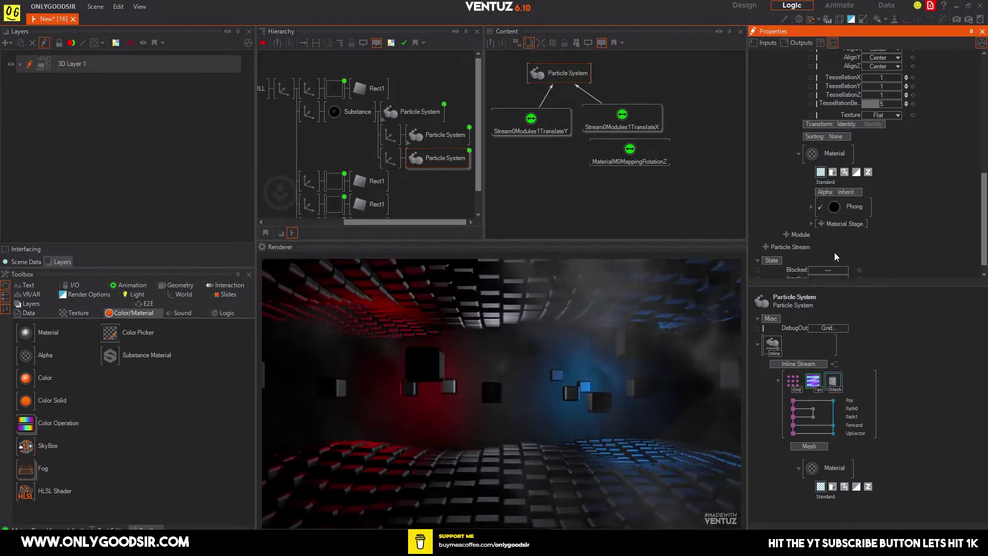
Add a Color stage to the floating cubes' material, target it to Emissive and set its amount to 161.4%.
click(821, 224)
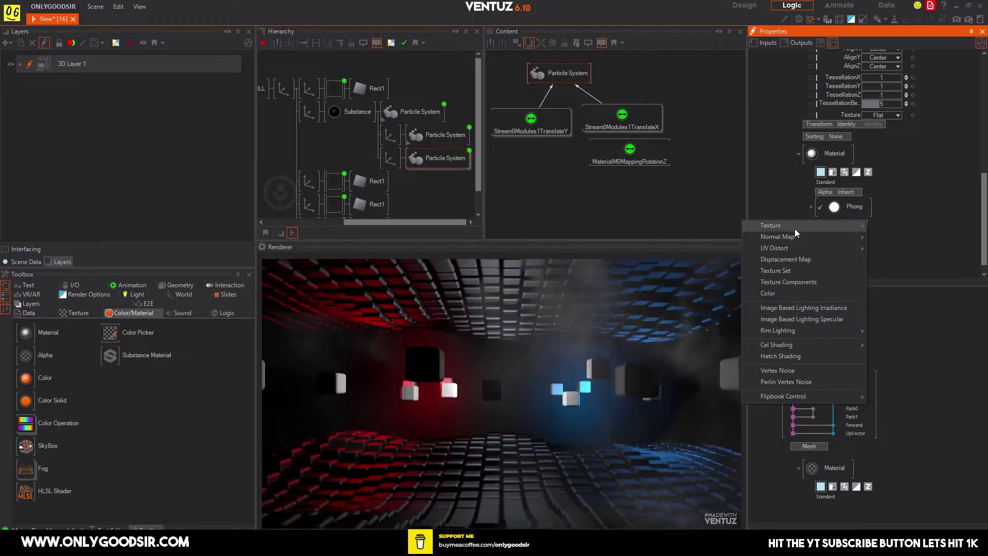
click(818, 290)
scroll(824, 247, down, 3)
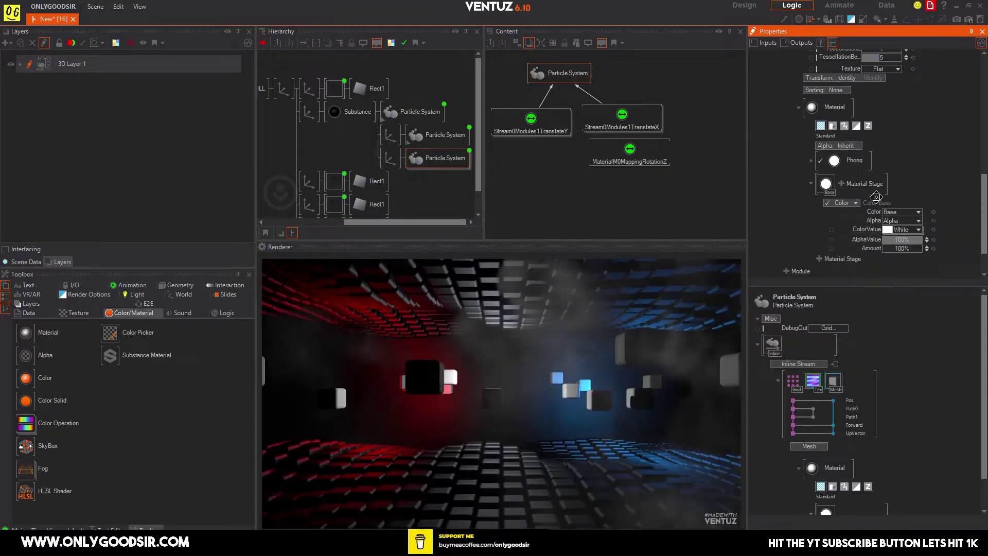
click(919, 203)
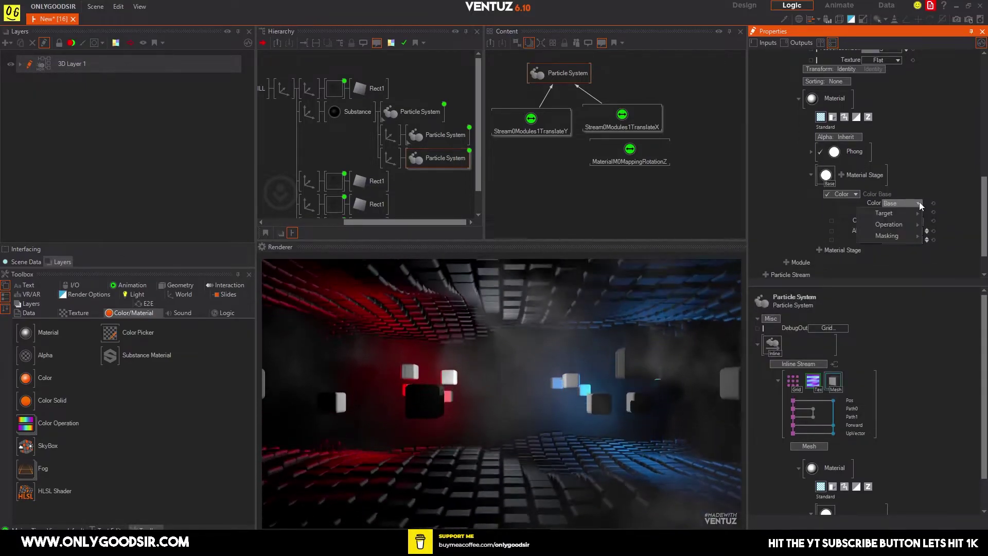
mouse_move(899, 222)
click(793, 235)
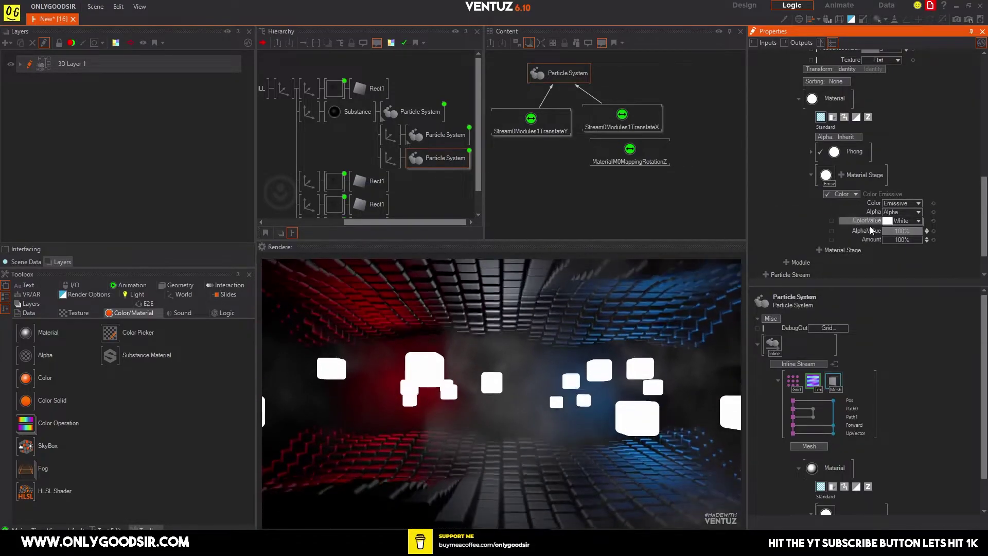
drag(879, 238, 922, 239)
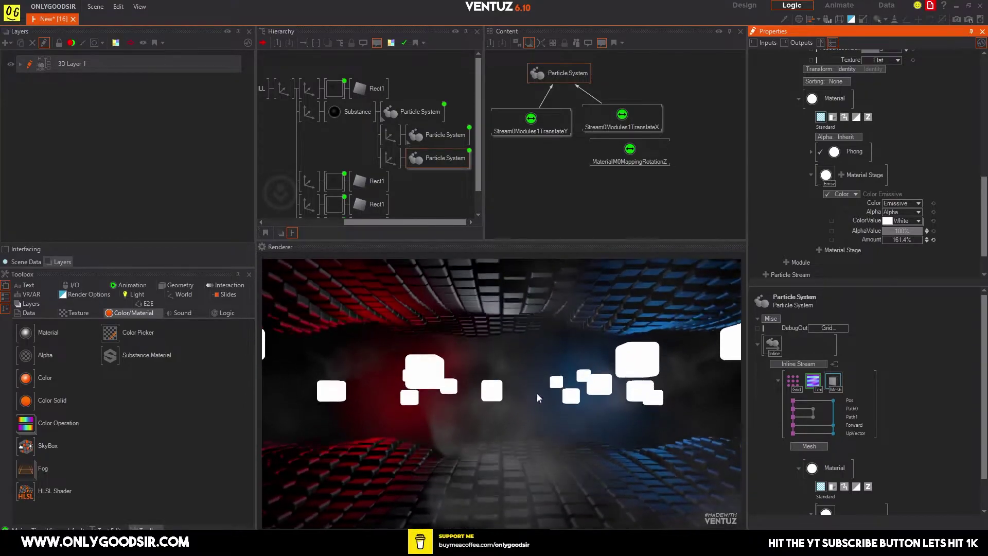
Enable Bloom on the root of 3D Layer 1 with a threshold of 0.
middle_drag(302, 113, 373, 133)
click(274, 68)
click(269, 62)
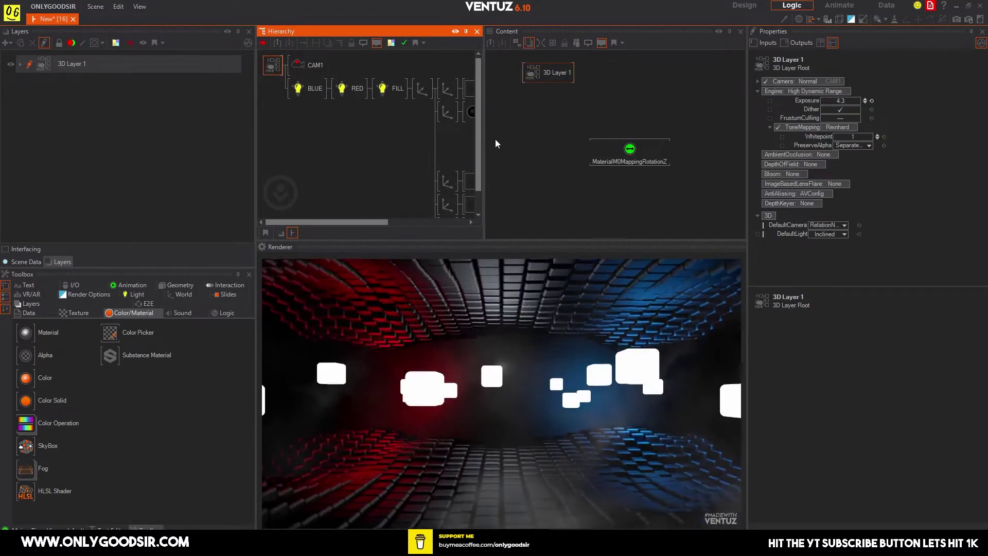
click(804, 175)
click(797, 183)
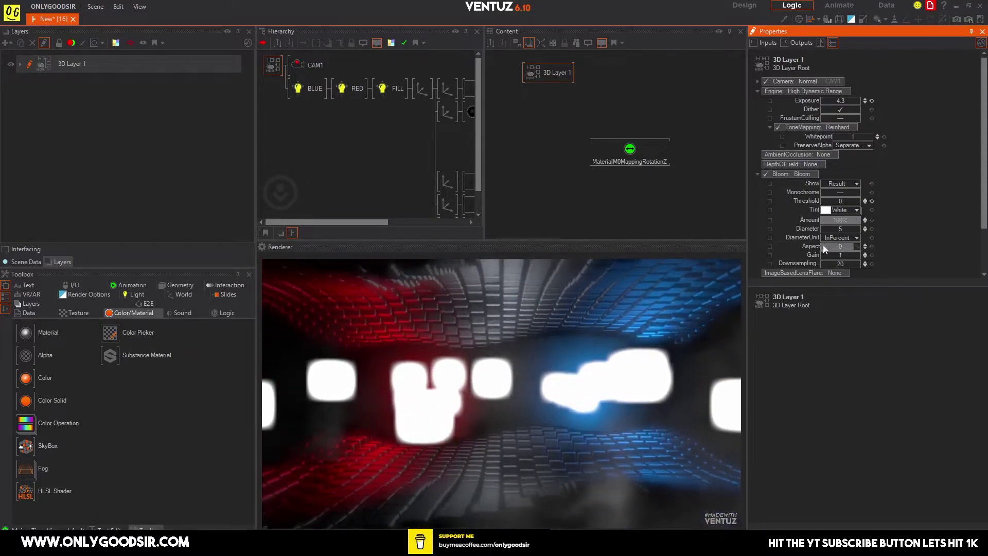
Set the layer's bloom amount to 0.3%.
click(845, 219)
text(0)
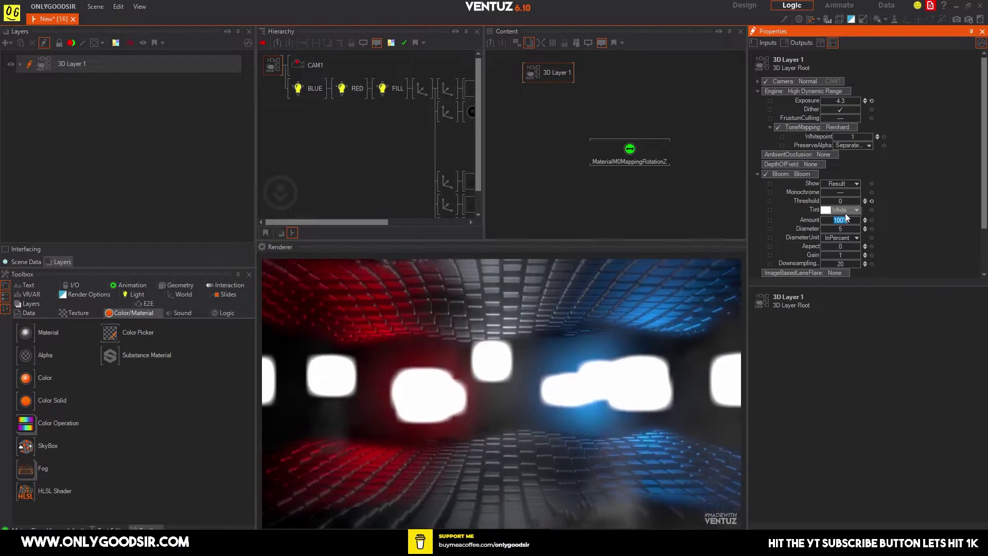
text(.3)
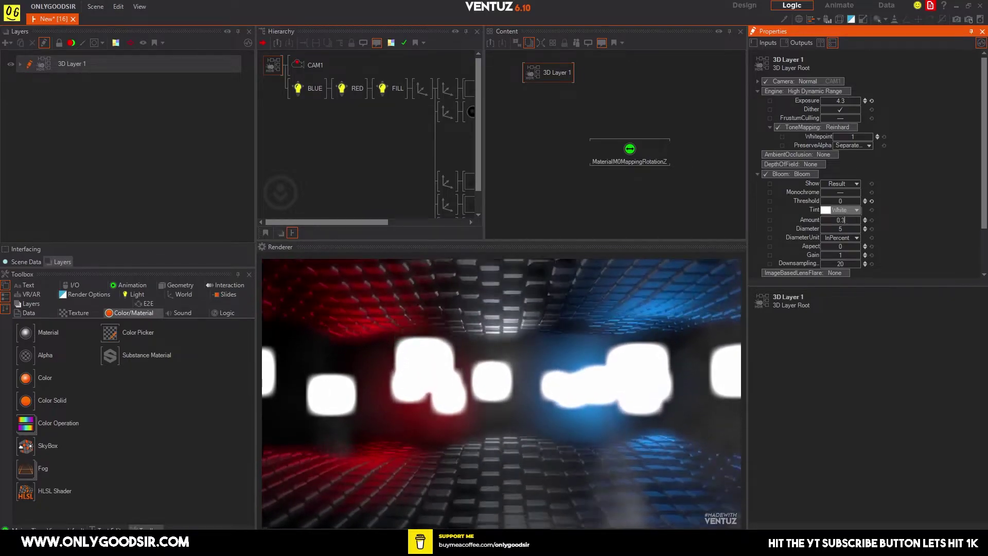
key(Return)
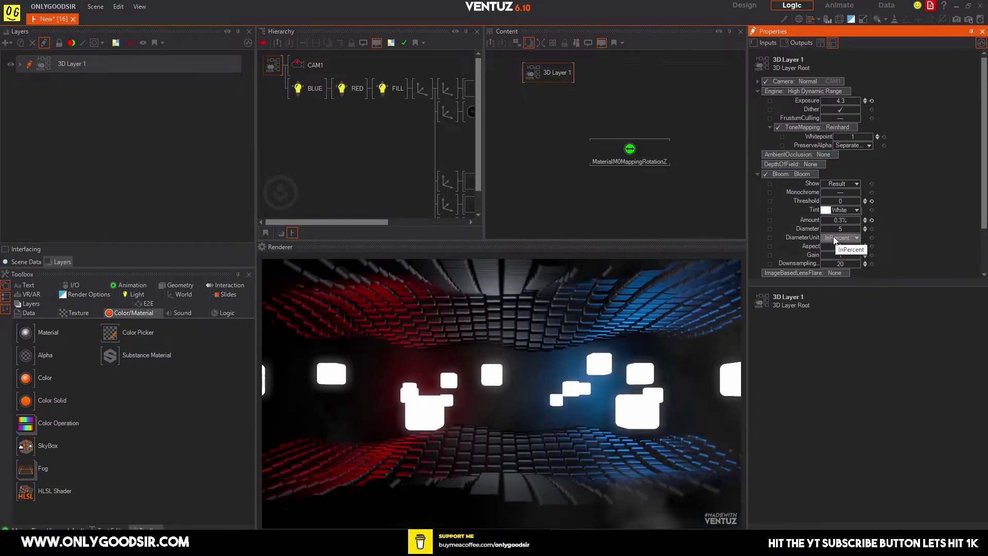
drag(836, 220, 859, 216)
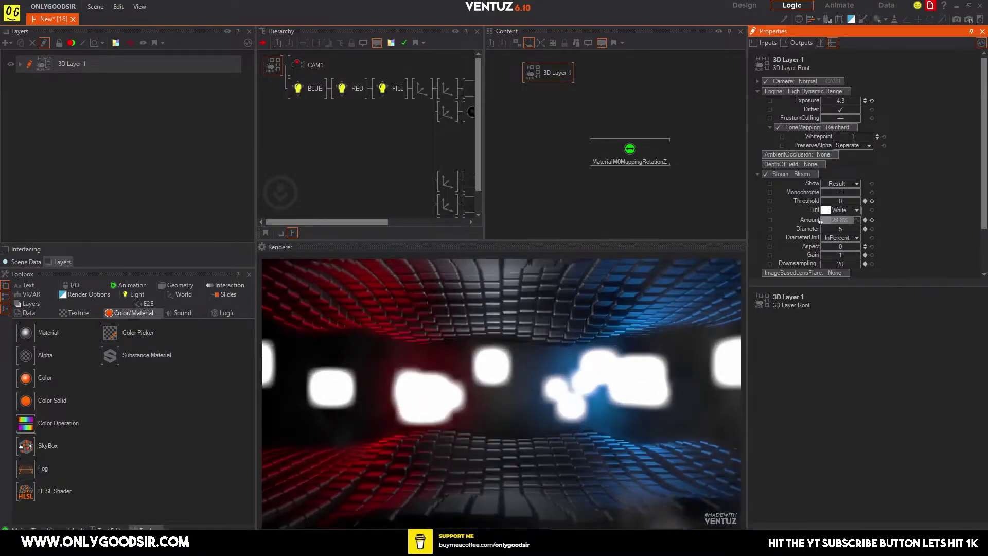
click(851, 221)
text(.)
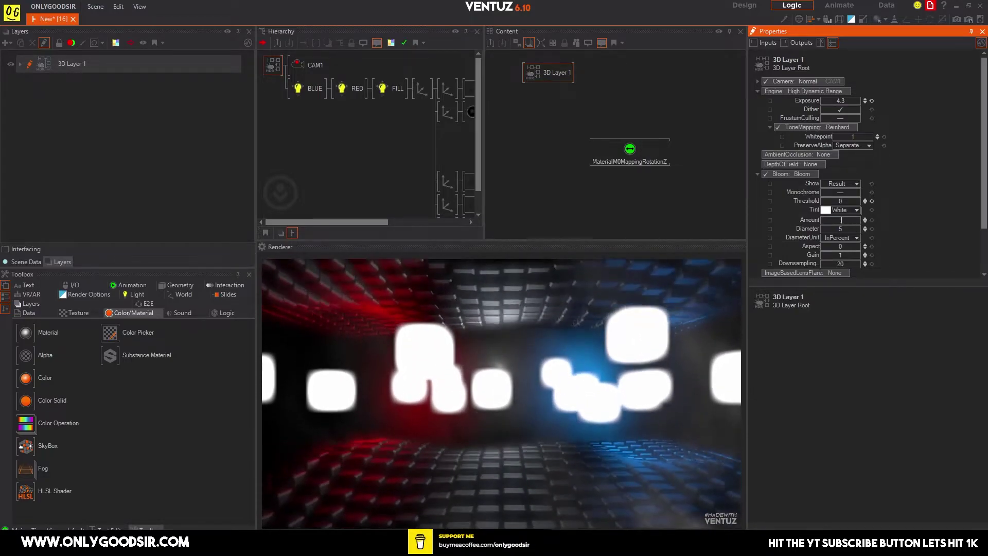
text(3)
key(Return)
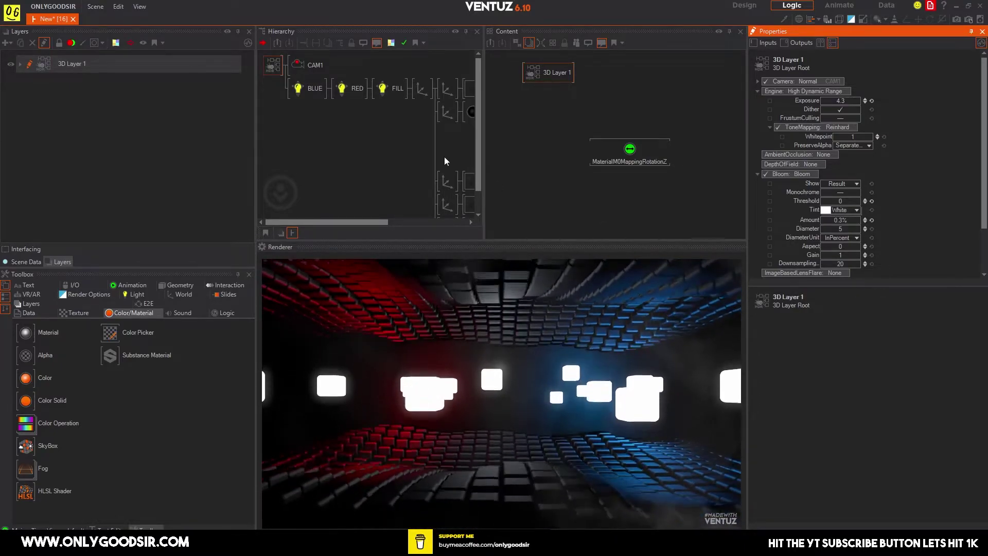
Adjust the emissive amount of the floating cubes' material for a stronger glow.
middle_drag(409, 160, 293, 129)
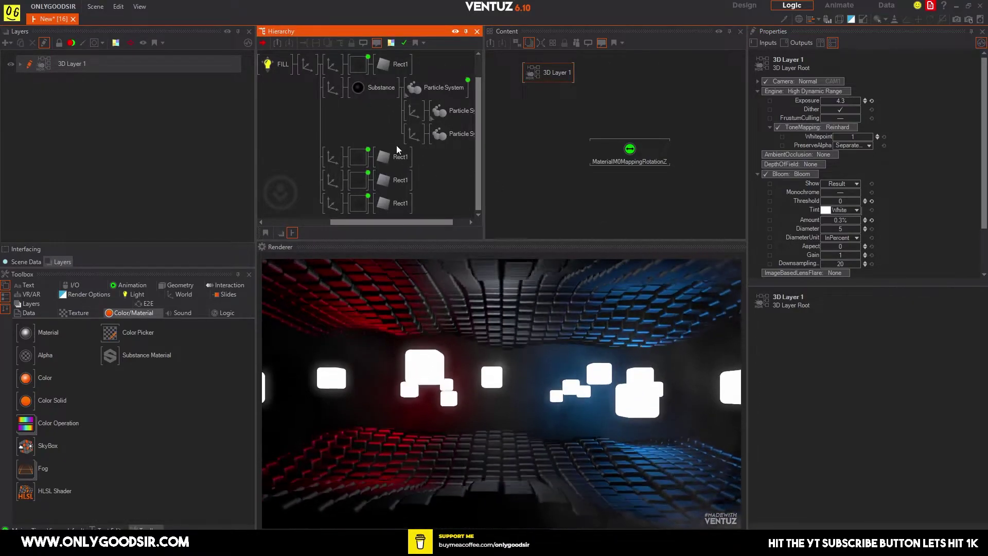
middle_drag(445, 137, 419, 137)
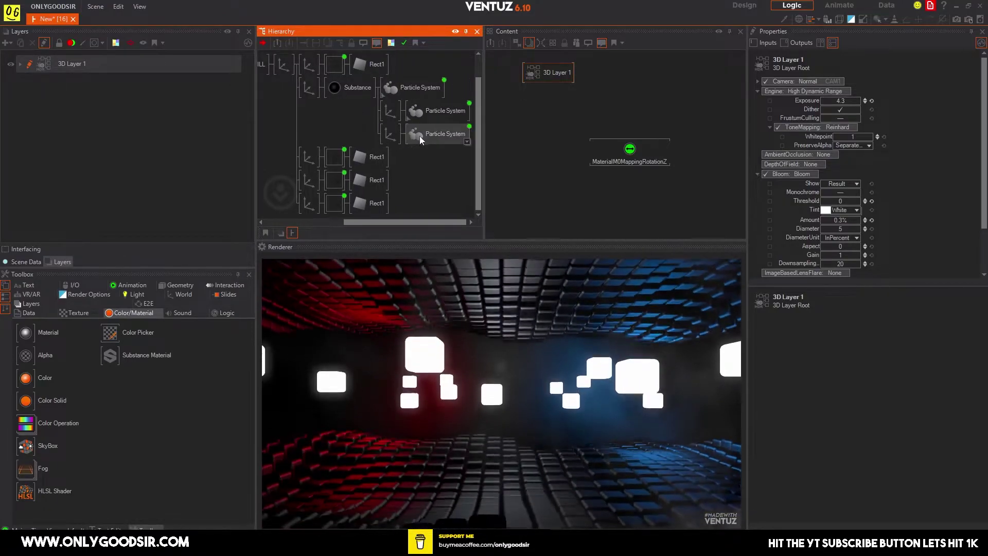
click(419, 137)
scroll(875, 181, down, 5)
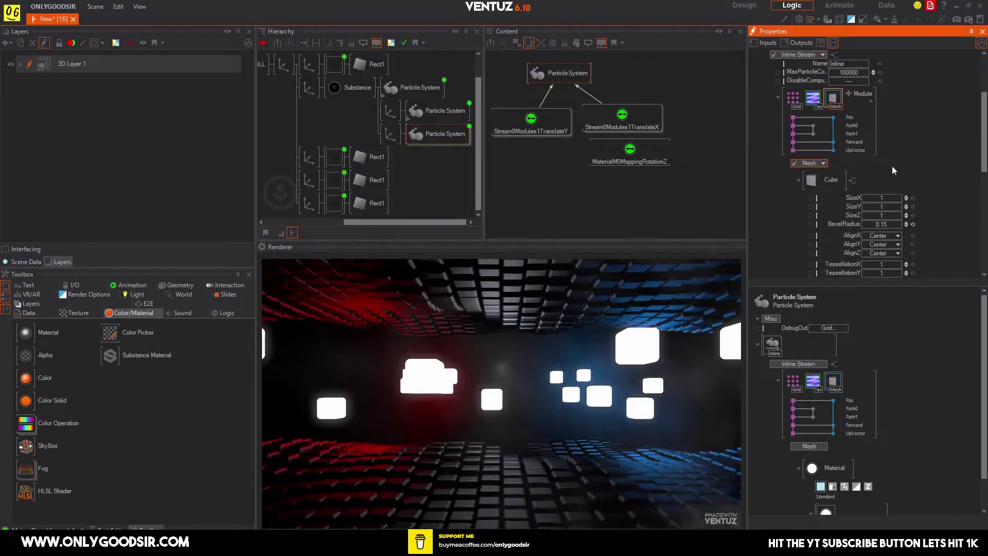
scroll(870, 185, down, 5)
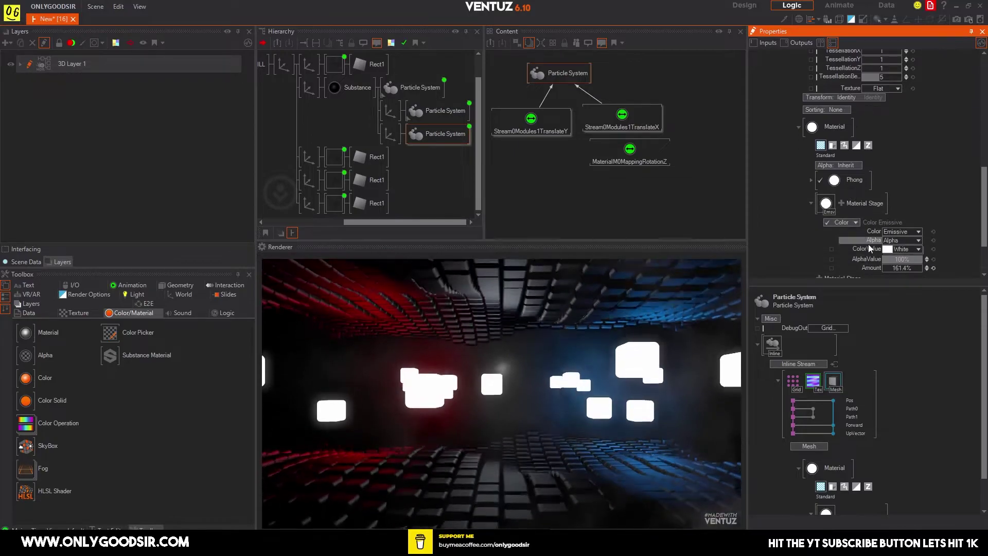
drag(919, 234, 922, 234)
Set the bloom diameter of 3D Layer 1 to 46.
middle_drag(330, 118, 374, 147)
click(272, 65)
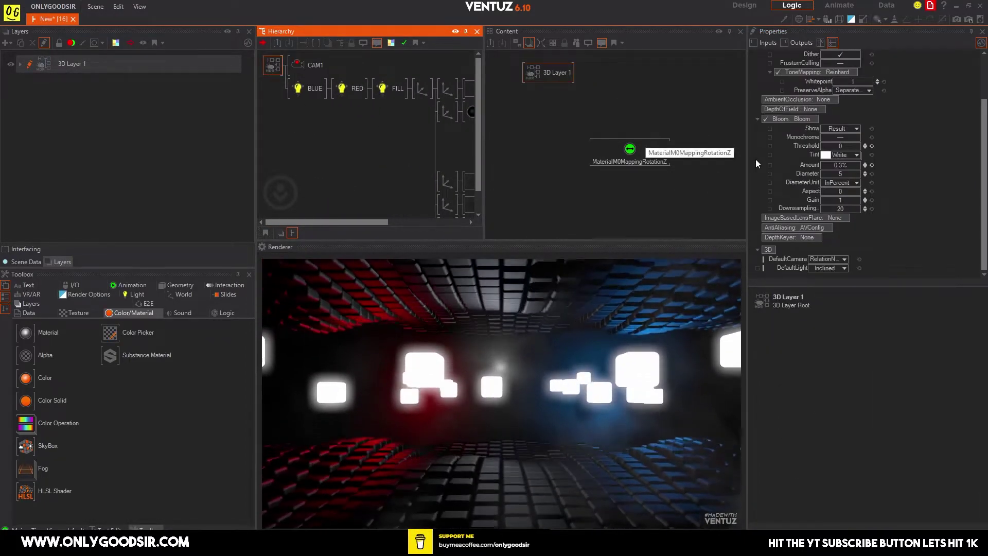
mouse_move(840, 175)
mouse_down()
mouse_move(860, 171)
mouse_move(823, 179)
mouse_up()
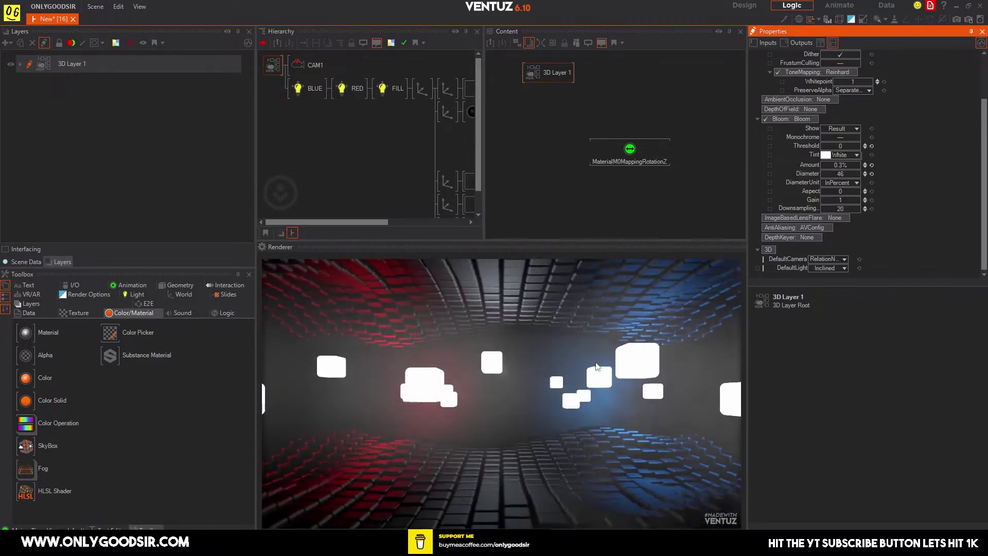
Lower the emissive amount of the floating cubes' material to 36.4%.
middle_drag(424, 182, 288, 157)
click(438, 138)
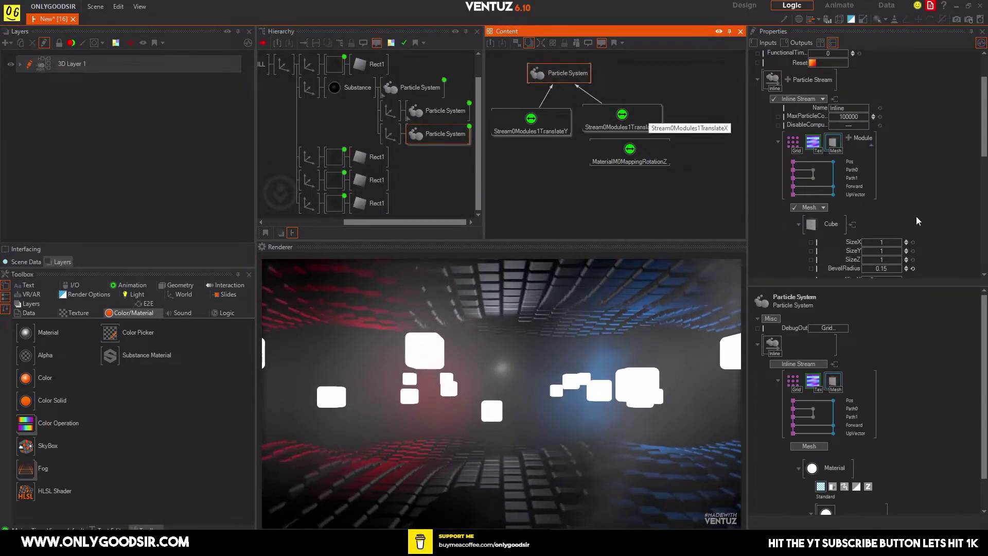
scroll(916, 222, down, 10)
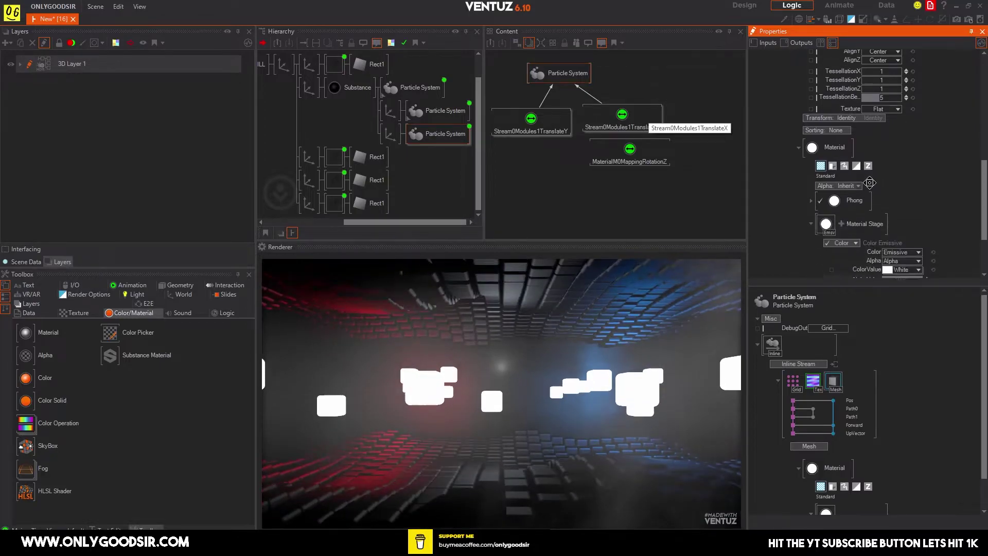
scroll(869, 187, down, 3)
drag(882, 217, 925, 220)
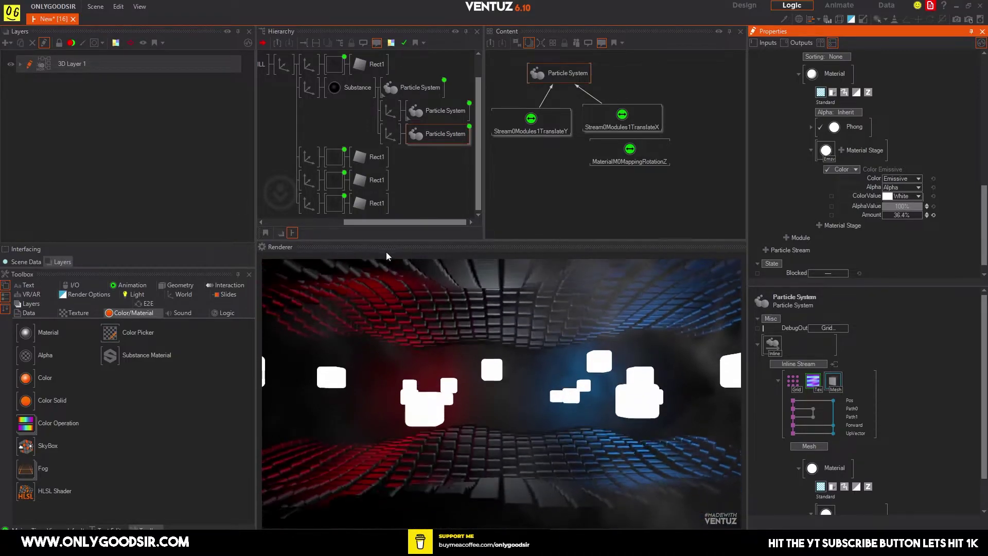
Set the Z rotation of the main axis directly after the FILL light to -1.
drag(278, 121, 344, 118)
click(320, 68)
drag(846, 123, 845, 156)
click(415, 89)
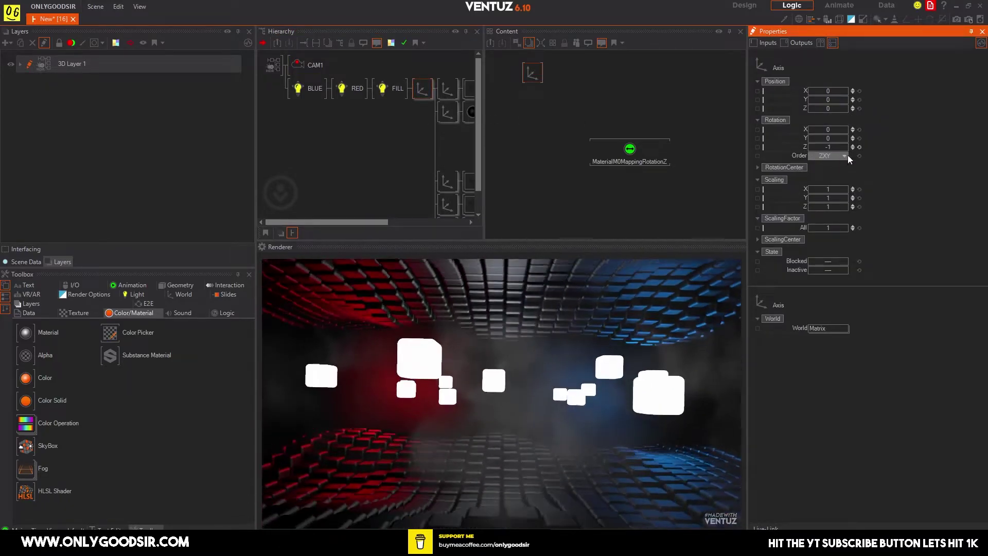
Reframe CAM1 with a roll of -41.2, a field of view of 57.5 and a Z position of -12.7.
click(323, 66)
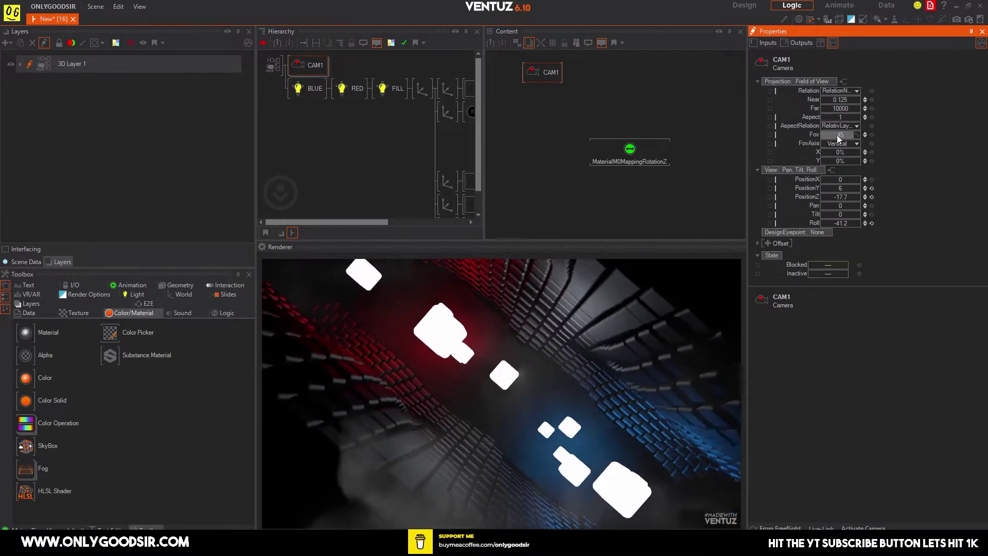
drag(859, 136, 859, 131)
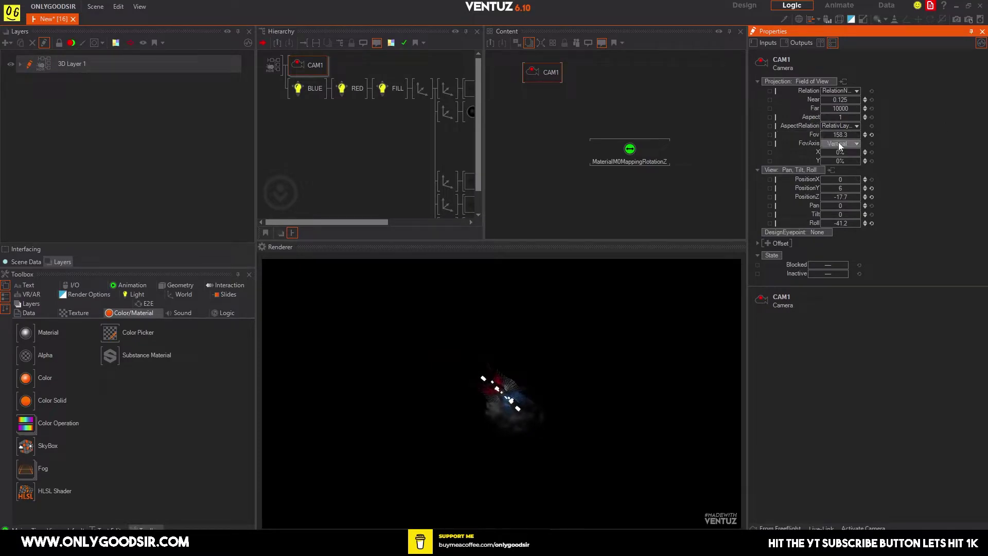
mouse_move(842, 201)
mouse_down()
mouse_move(859, 198)
mouse_move(805, 201)
mouse_move(842, 200)
mouse_up()
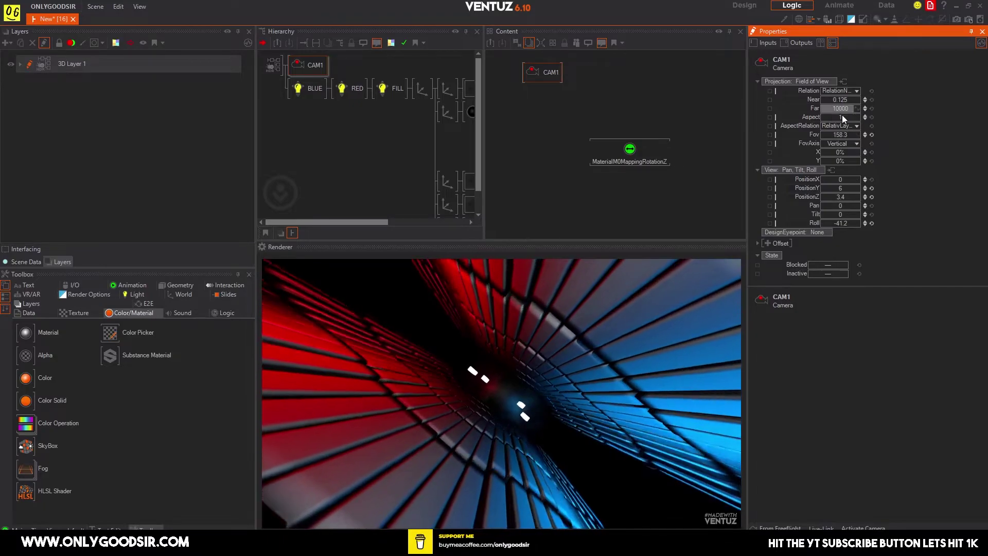
drag(848, 133, 865, 158)
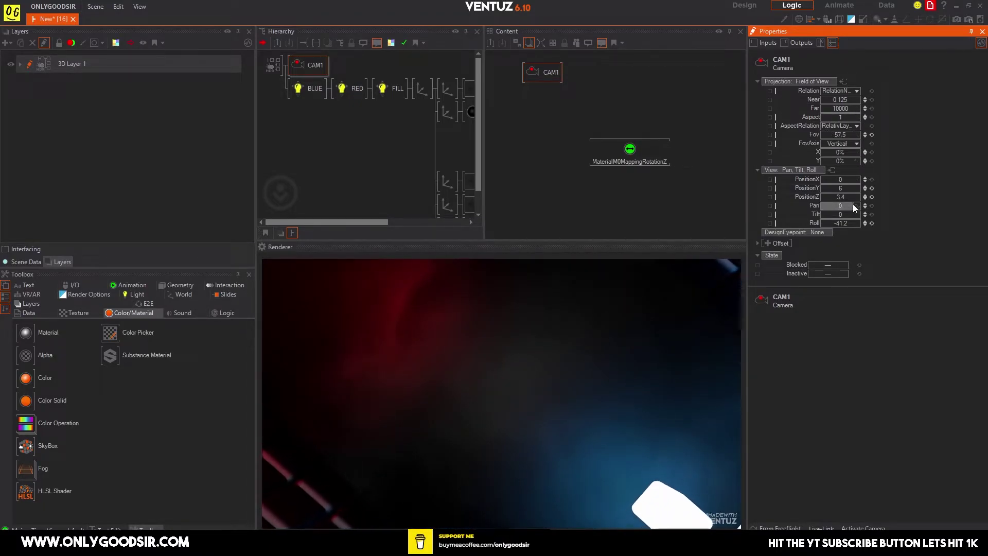
click(871, 196)
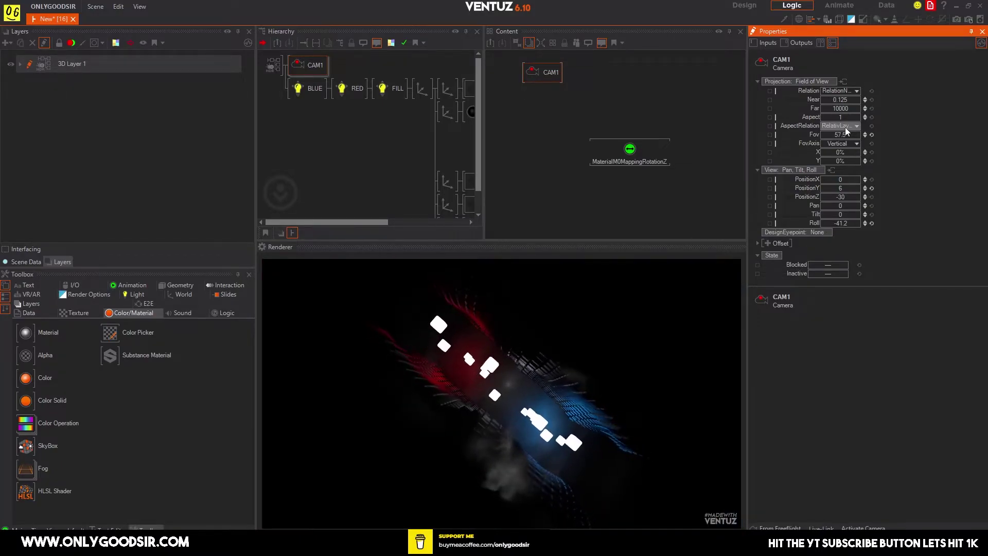
drag(838, 197, 859, 186)
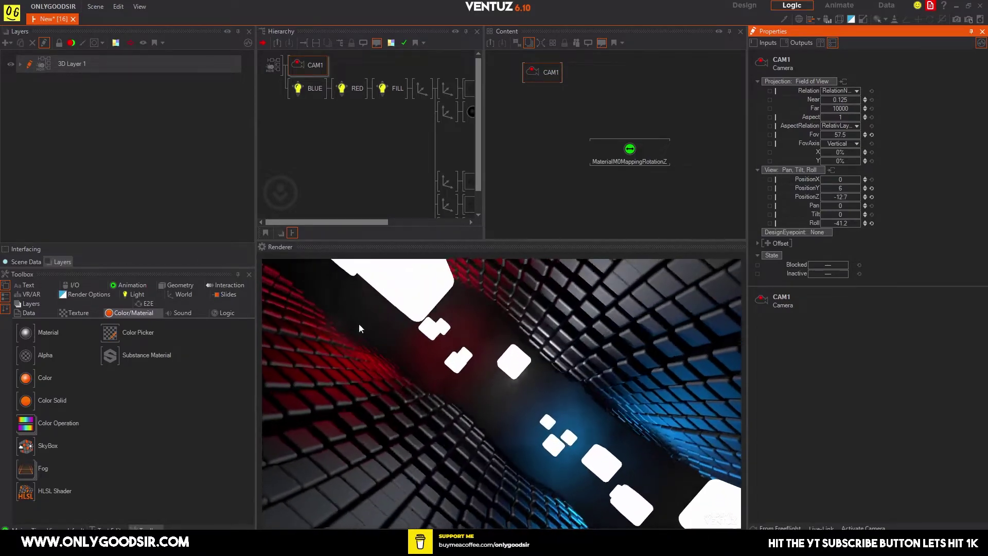
Deactivate the Substance material on the cube grid branch.
click(399, 176)
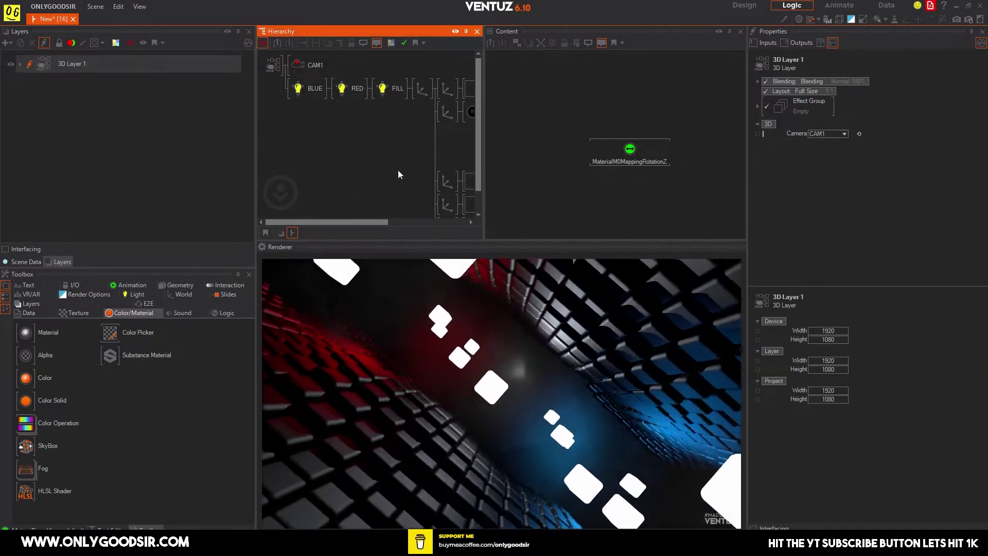
scroll(378, 128, right, 3)
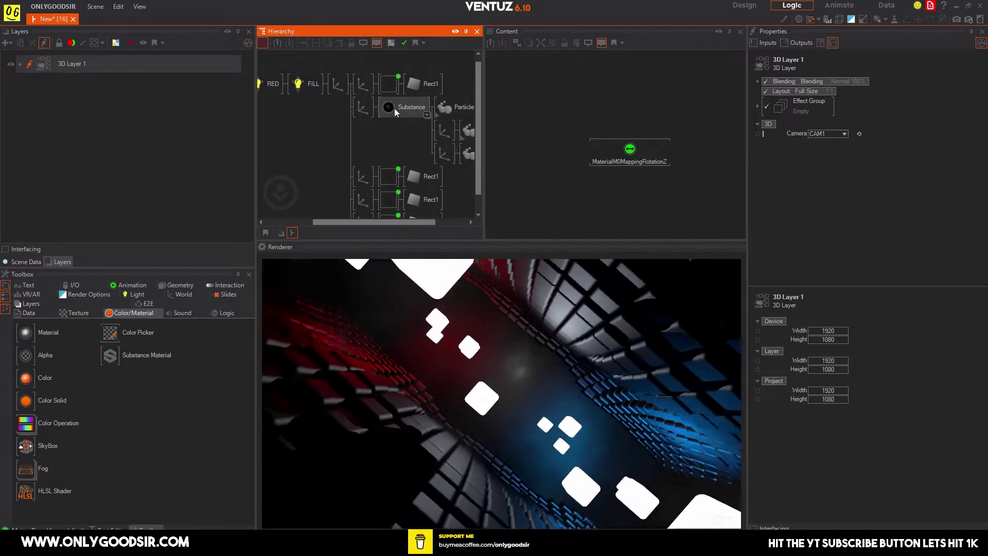
click(395, 108)
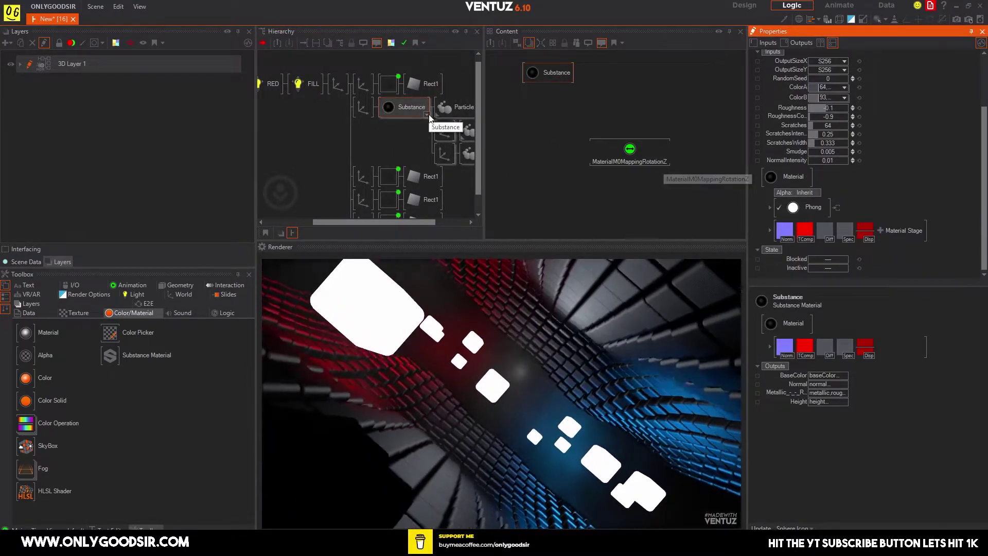
click(411, 109)
key(ctrl+i)
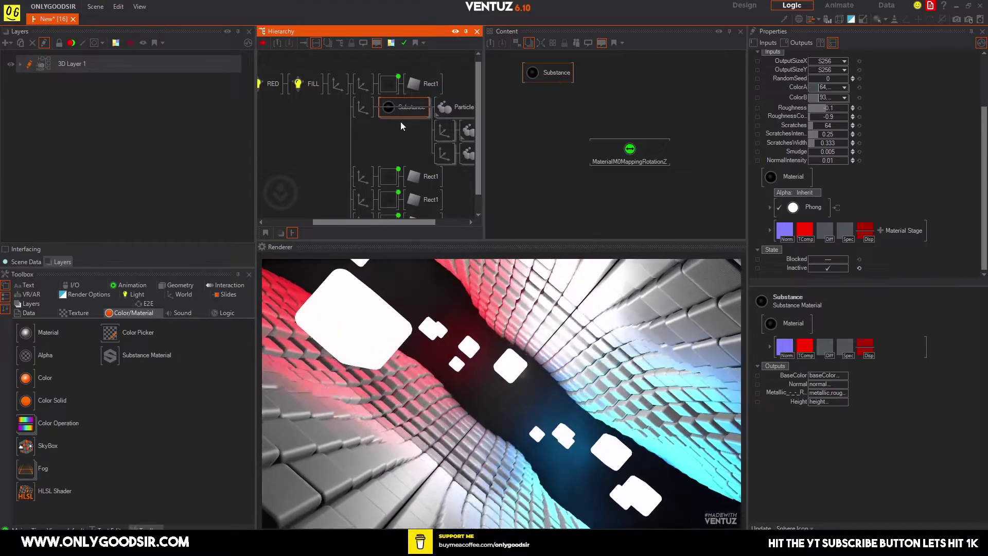
Insert a Material node directly before the inactive Substance material in the hierarchy.
text(re)
text(mate)
key(Return)
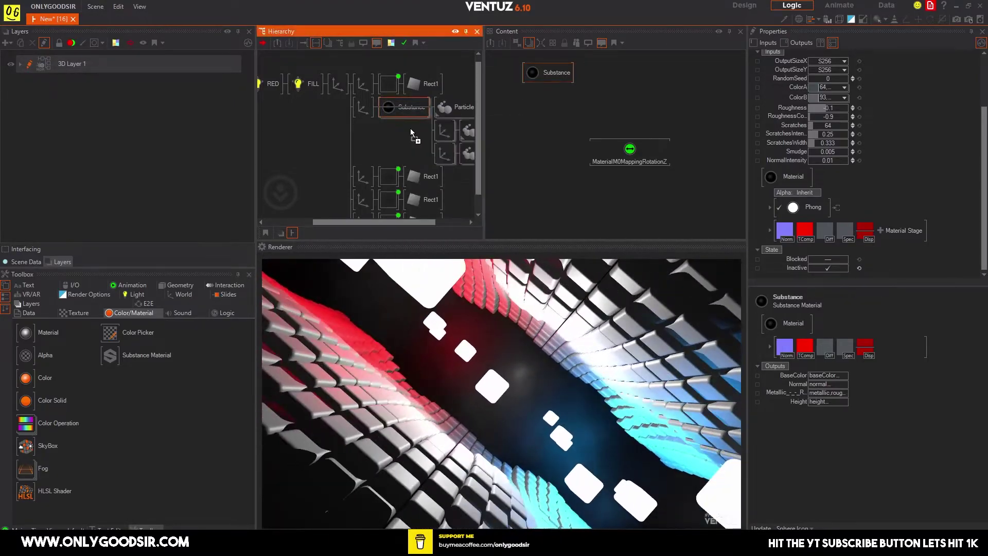
click(385, 109)
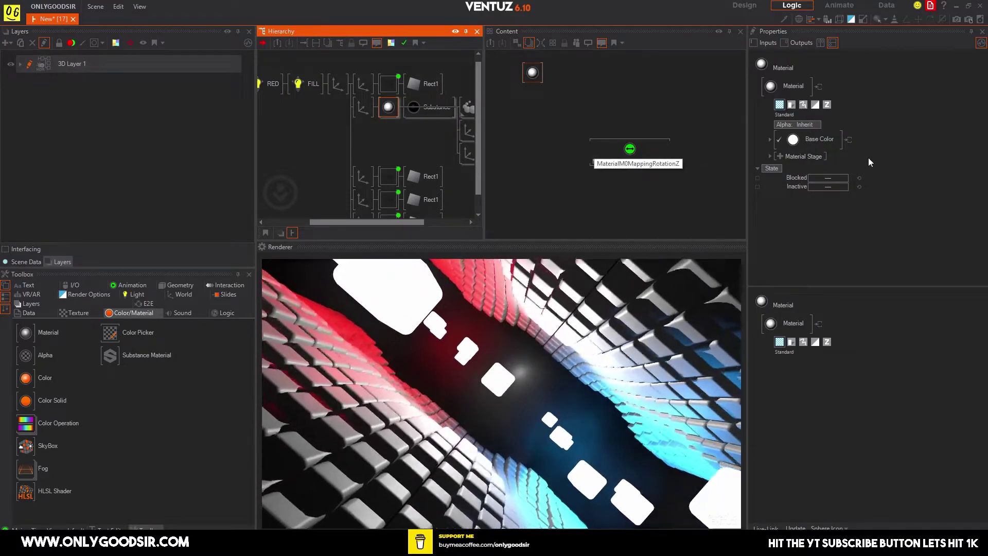
Set the new material's base color to a dark gray of RGB 81, 81, 81.
click(838, 139)
click(840, 141)
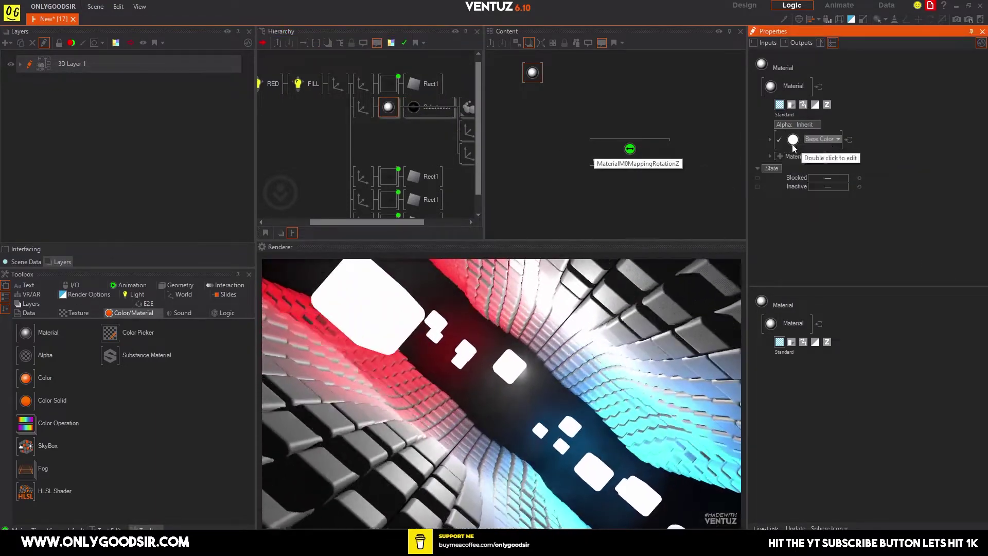
click(768, 140)
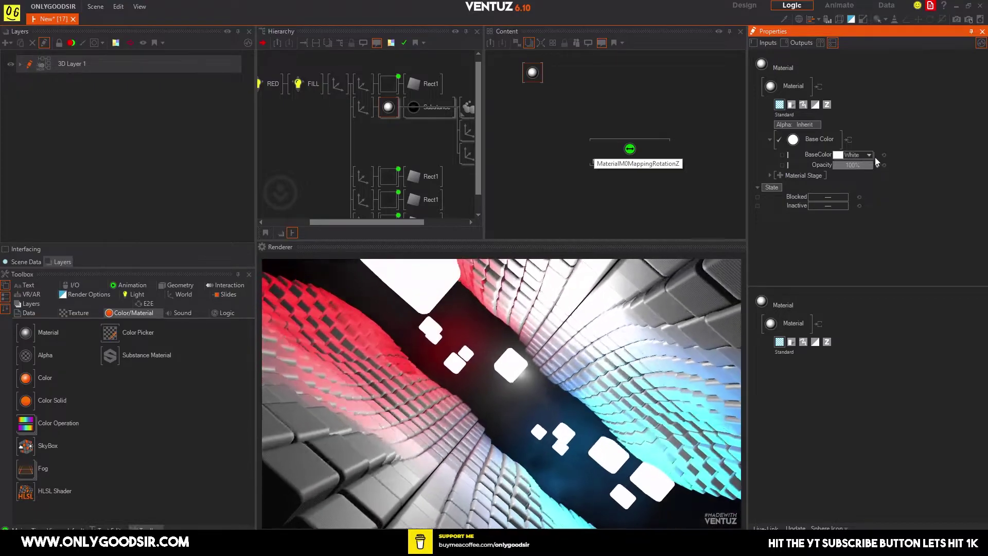
click(867, 155)
click(819, 199)
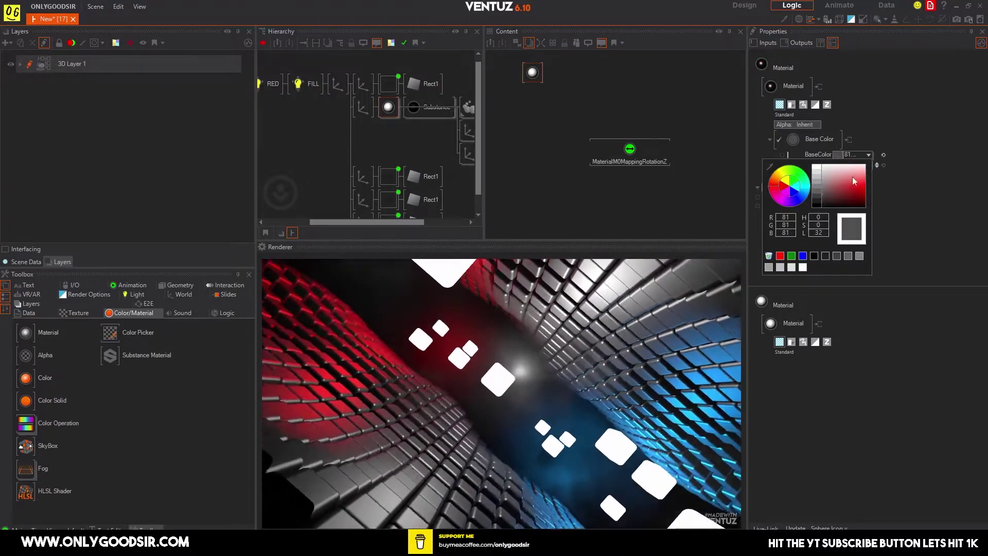
Add a texture stage to the new material and load the image bubble_04.tif into it.
click(794, 156)
click(780, 176)
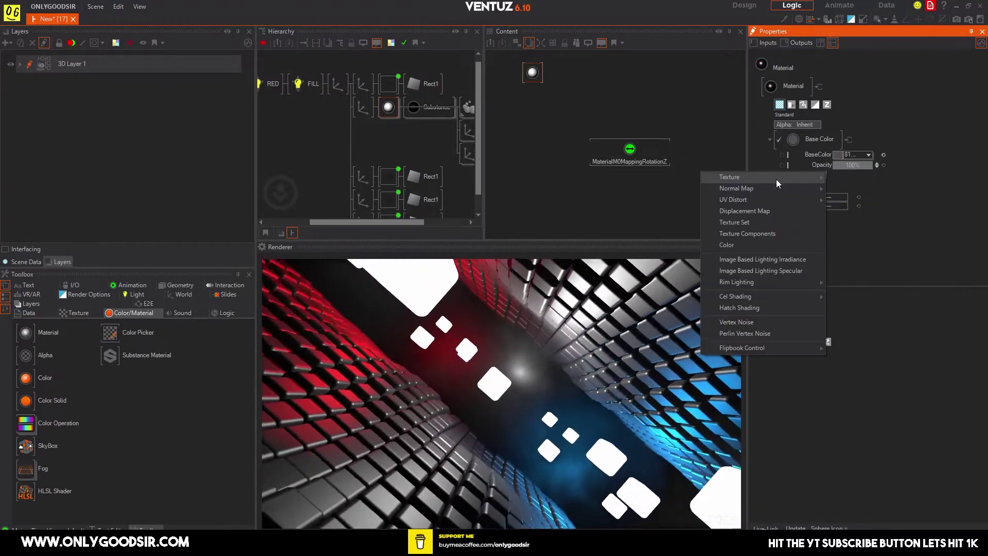
mouse_move(824, 177)
click(855, 194)
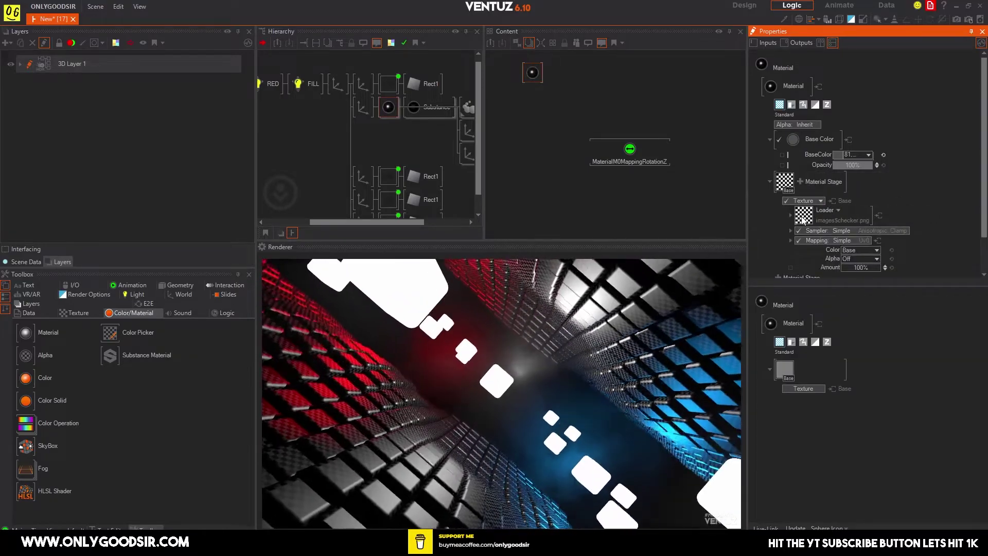
drag(745, 211, 744, 275)
click(421, 340)
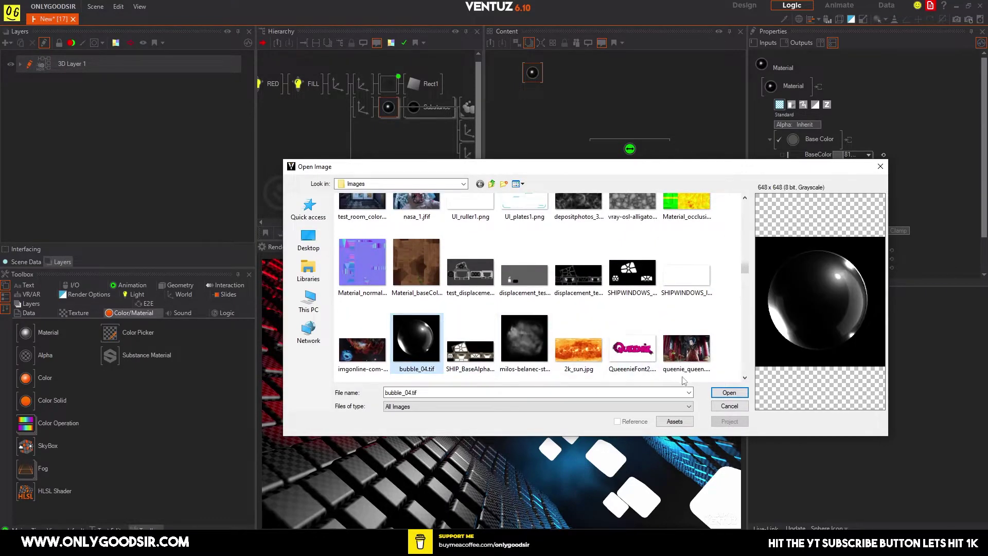
click(730, 393)
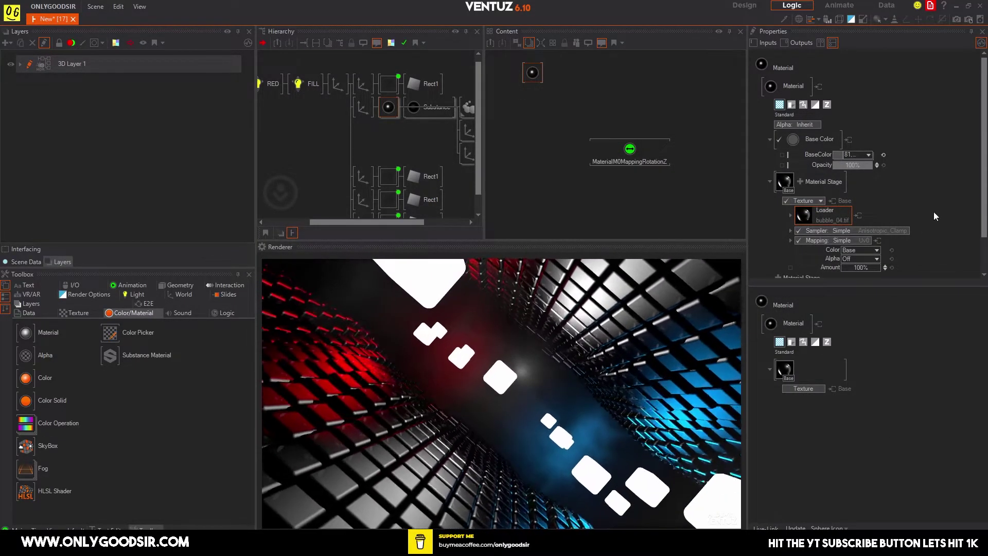
Change the bubble texture's mapping to 3D Mapping with World Space Reflection.
scroll(892, 146, down, 1)
click(842, 199)
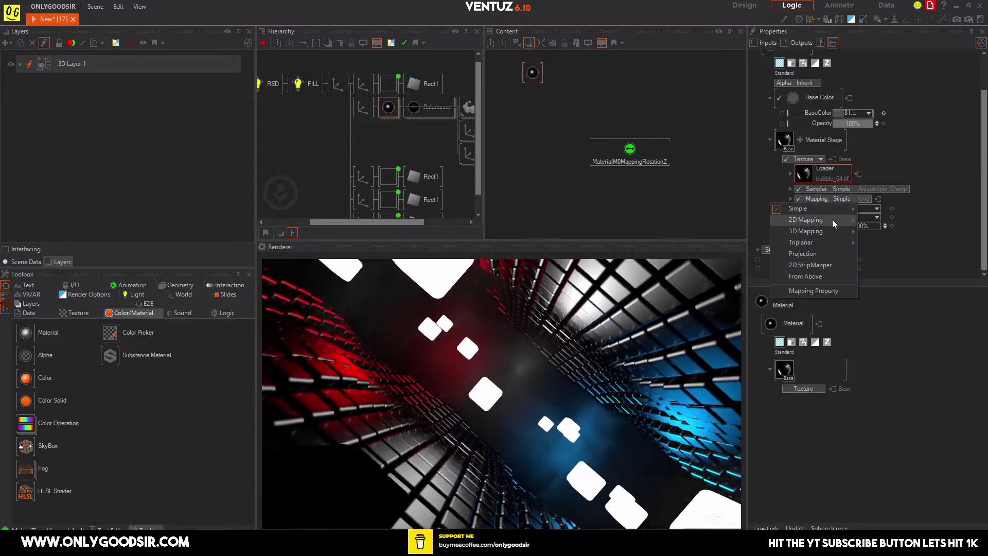
mouse_move(831, 220)
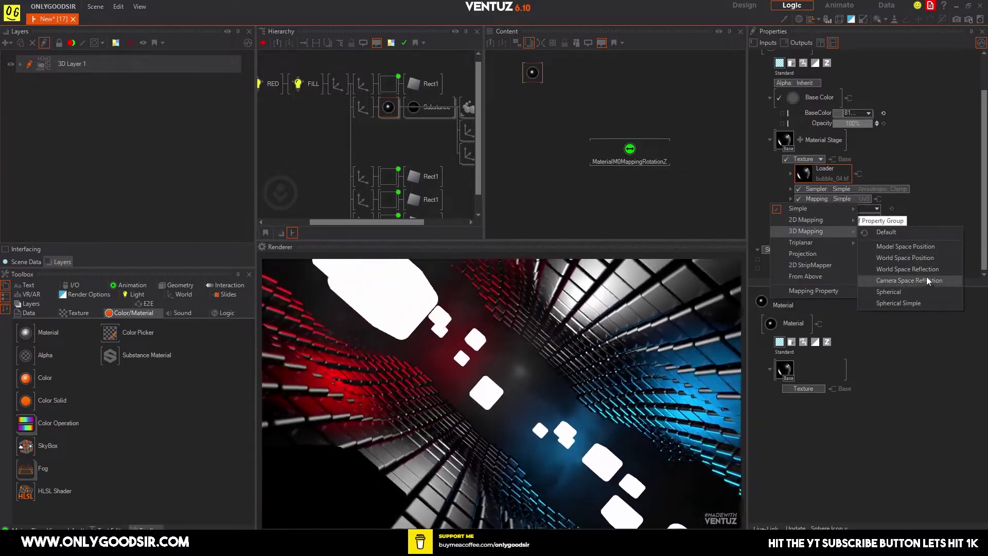
click(929, 270)
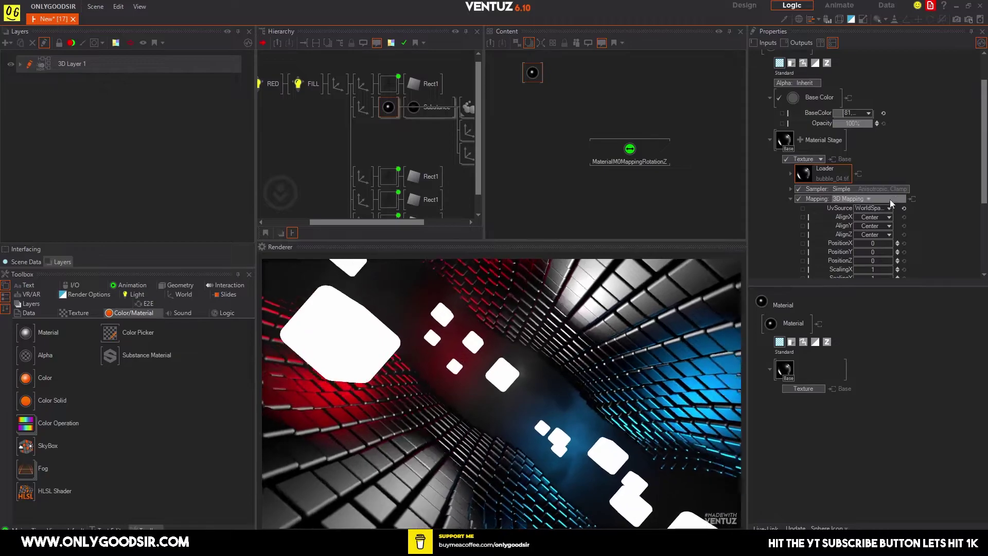
Set the bubble texture's sampler to Simple Wrap and its overall mapping scaling factor to 0.73.
click(887, 192)
mouse_move(854, 196)
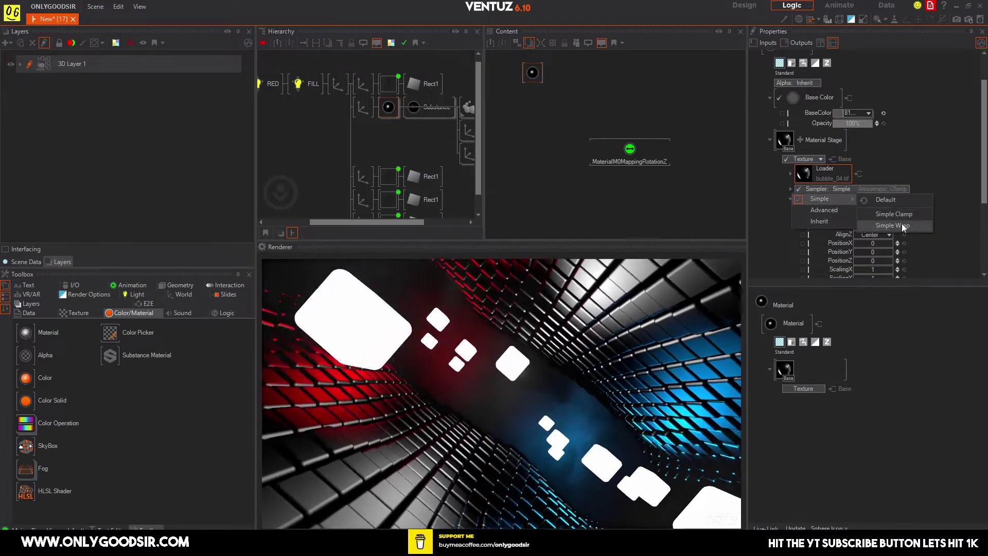
click(927, 227)
scroll(929, 222, down, 3)
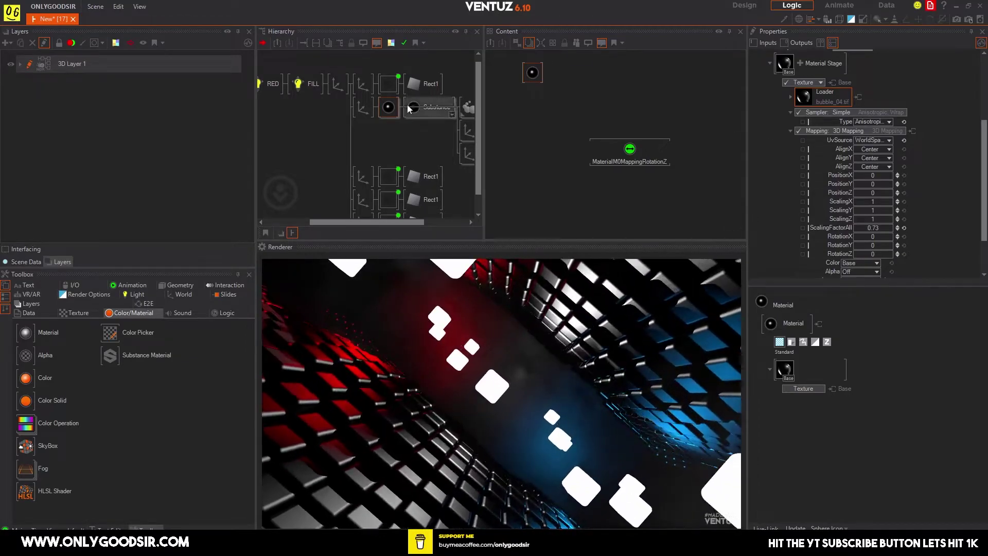
Reactivate the Substance material and set the bubble texture's amount to 226.4%.
click(415, 115)
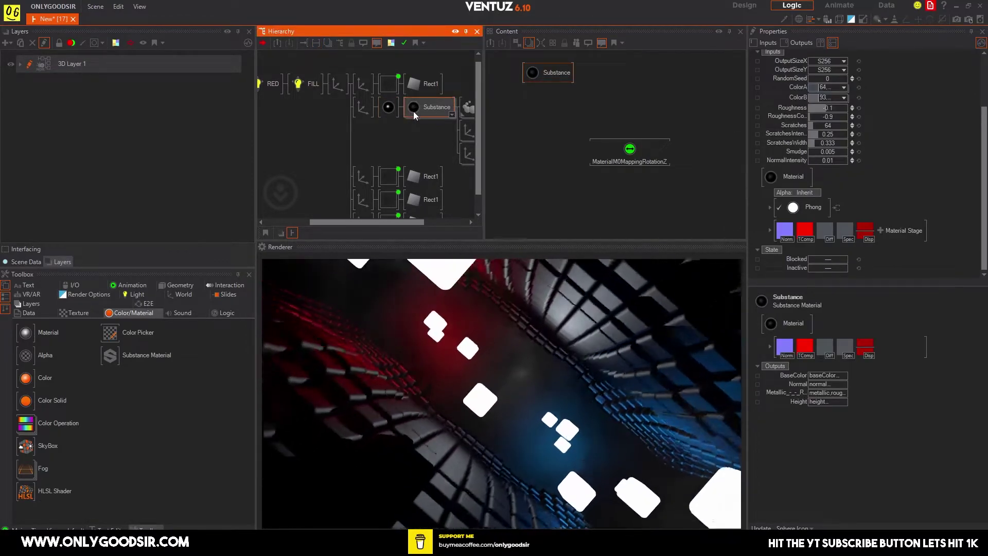
click(388, 108)
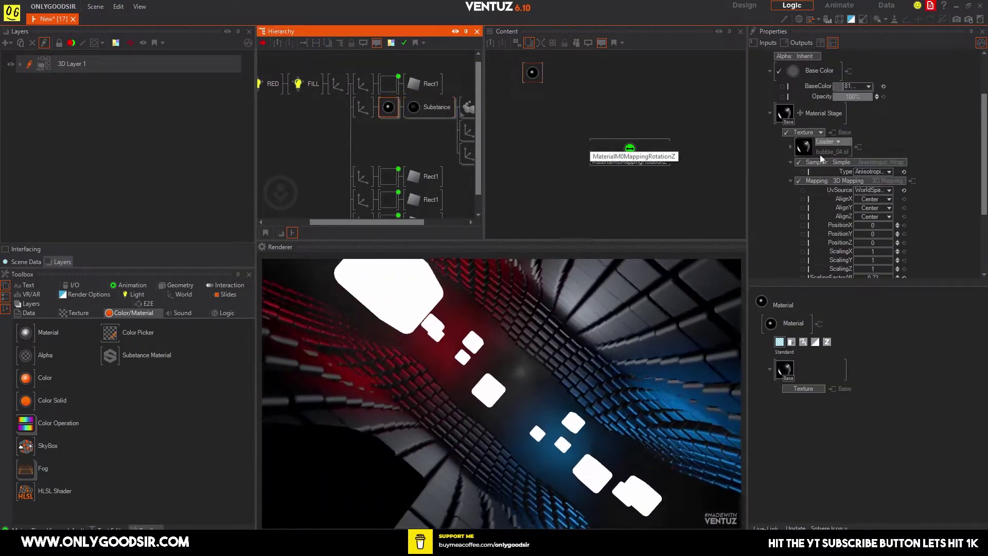
scroll(885, 196, down, 3)
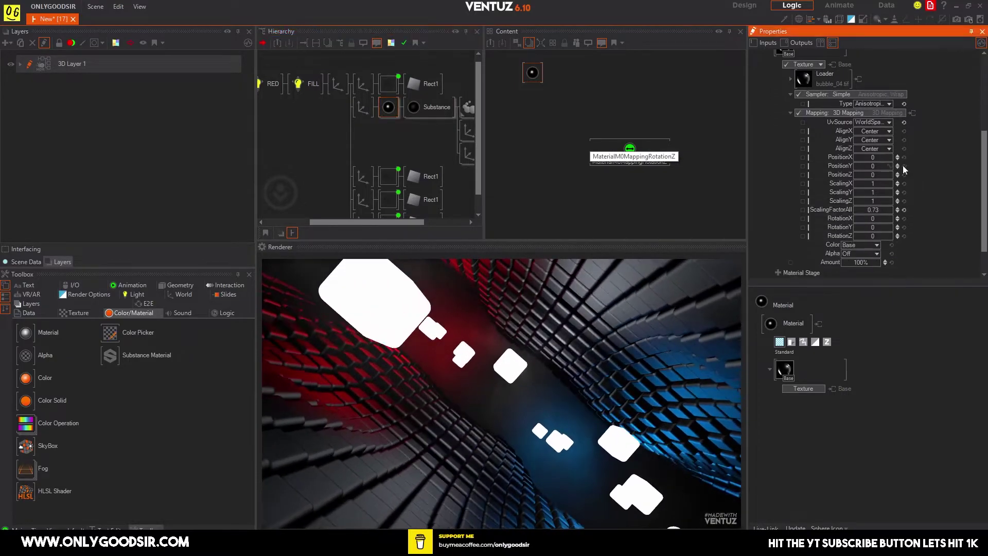
drag(886, 240, 889, 242)
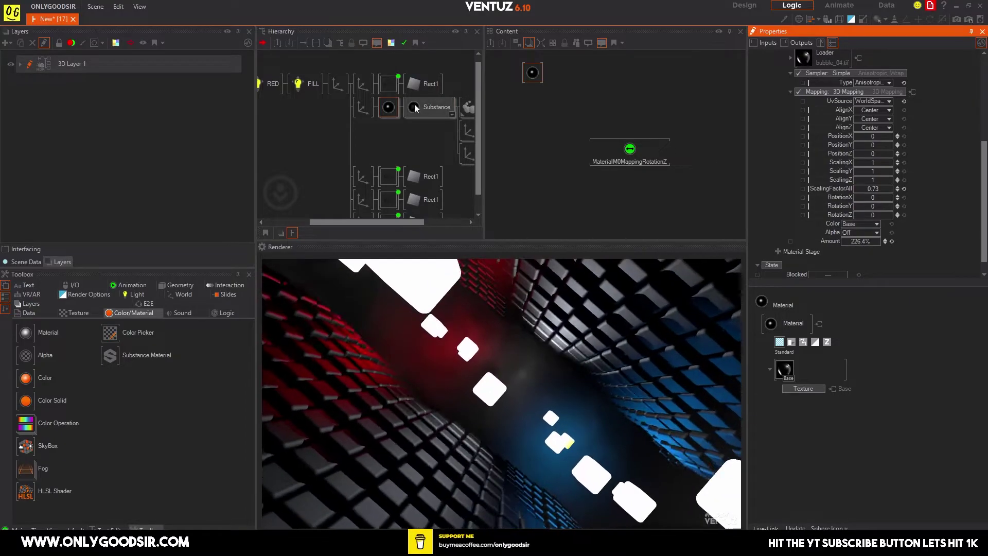
Deactivate the Substance material again and set the new material's base color to RGB 28, 28, 28.
click(413, 109)
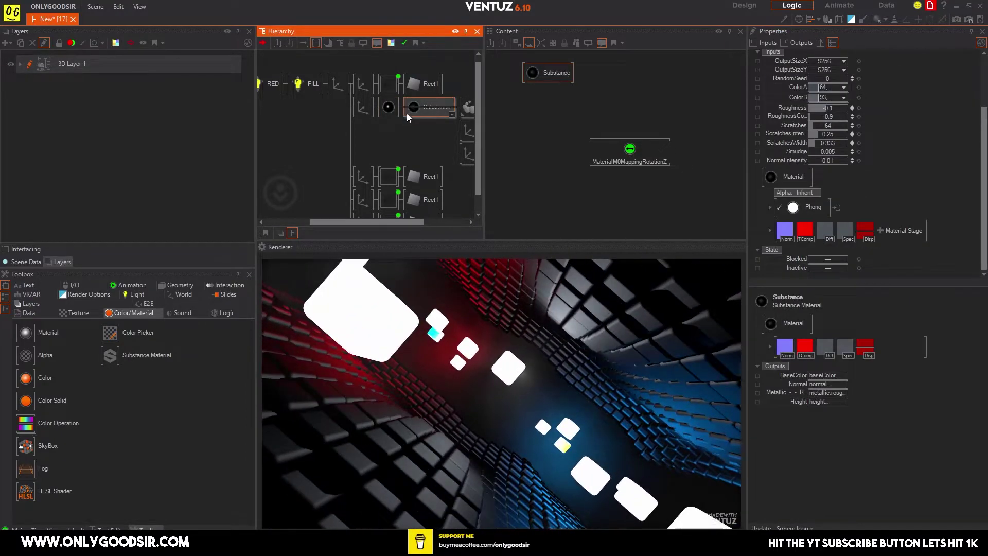
click(388, 108)
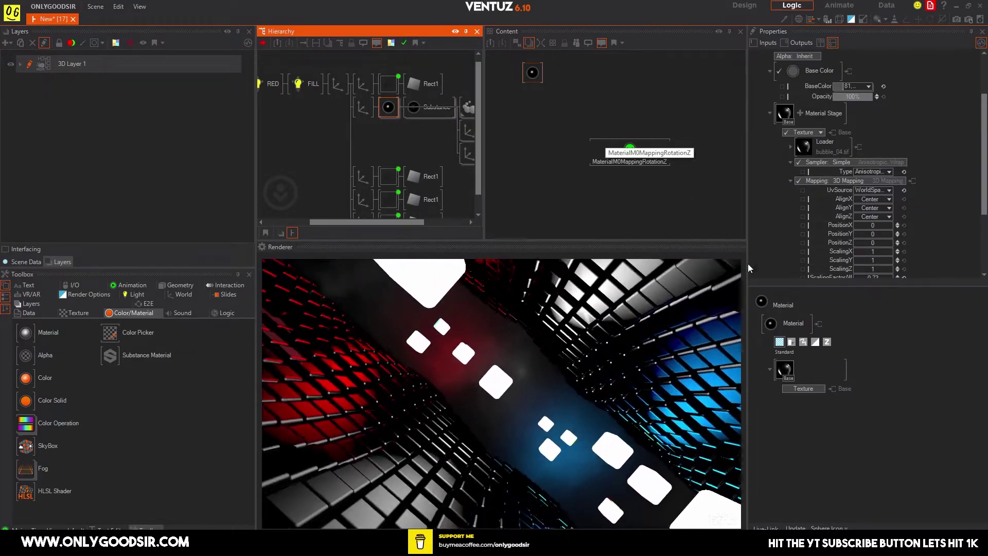
click(869, 86)
drag(856, 121, 800, 146)
click(917, 133)
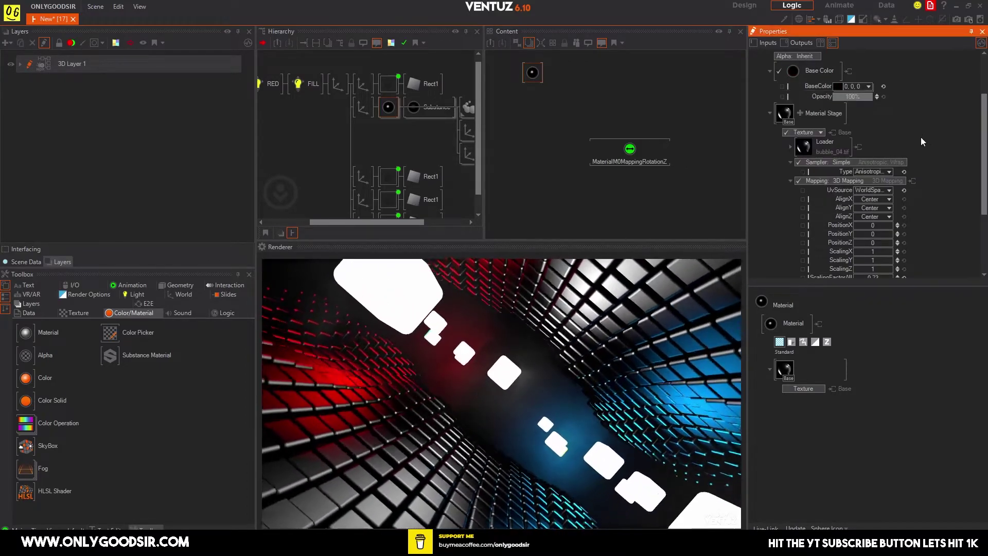
click(835, 86)
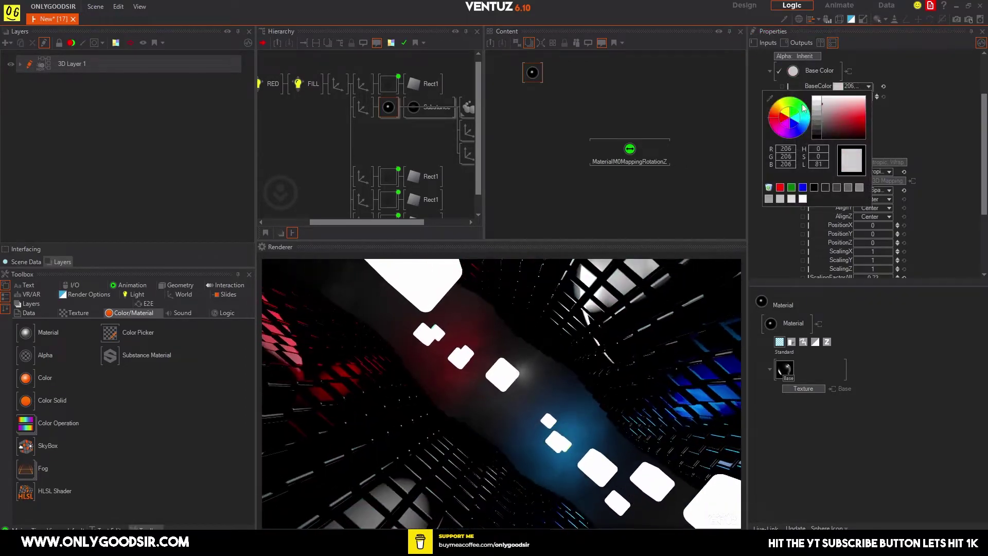
click(822, 135)
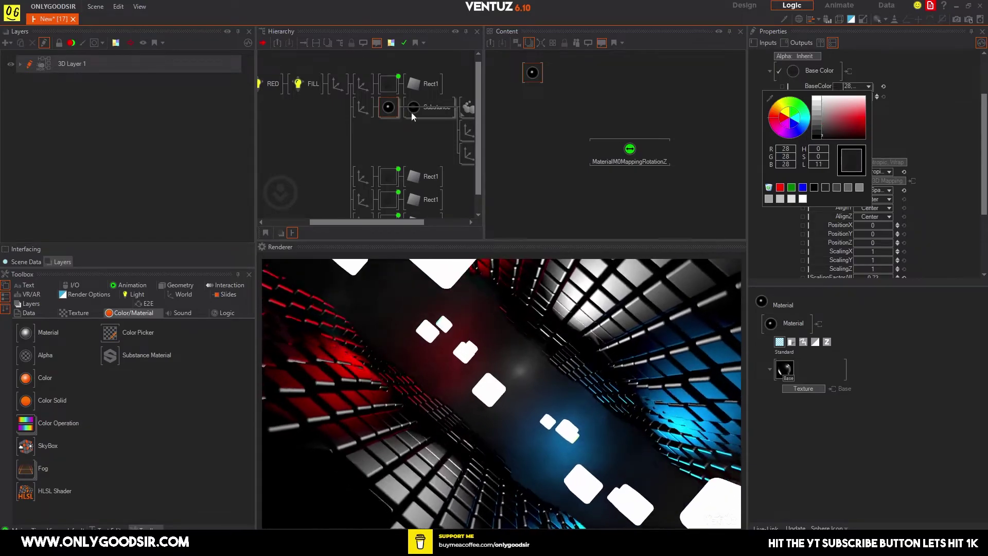
Try the color-stripe image and the checker.png image as the position texture of the first particle system.
middle_drag(425, 142, 345, 128)
click(418, 95)
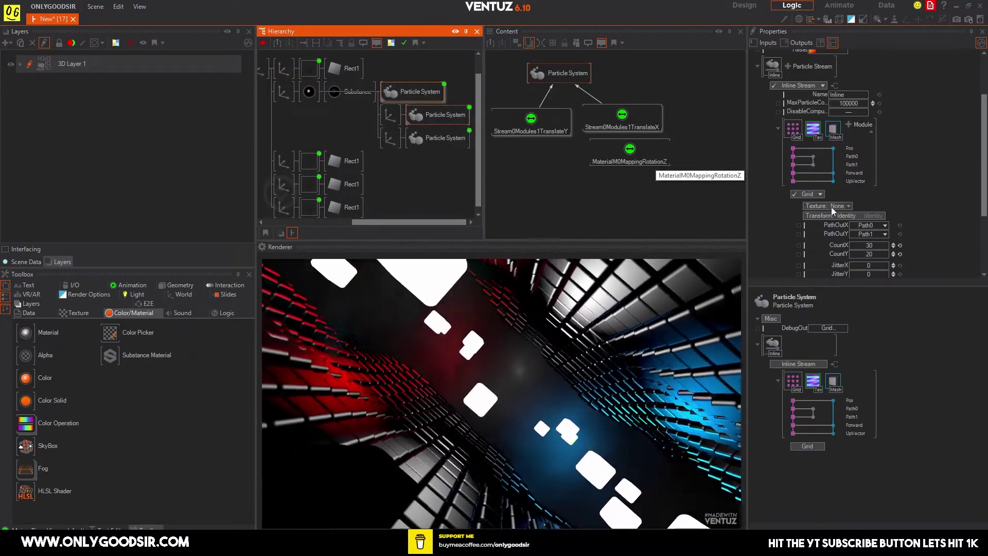
click(815, 130)
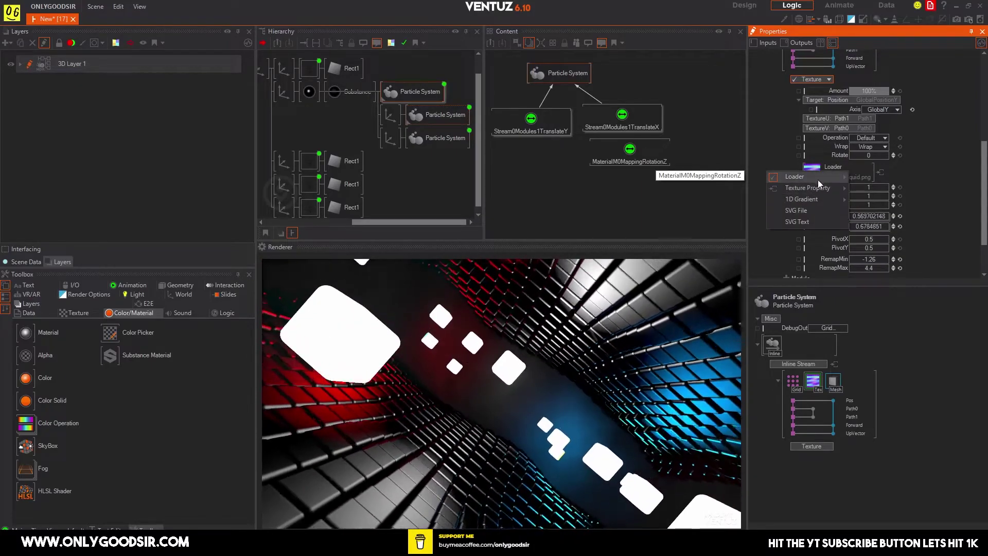
mouse_move(832, 177)
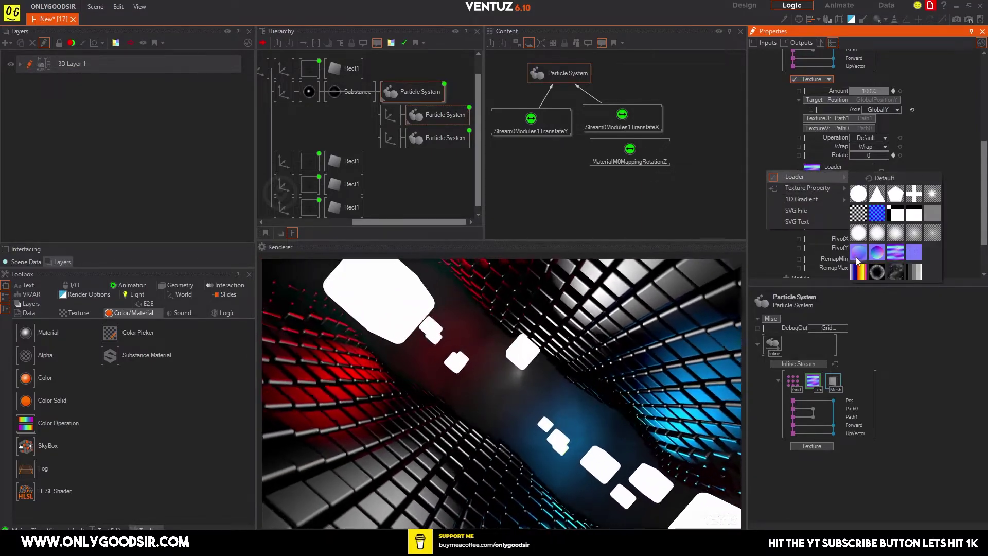
click(864, 271)
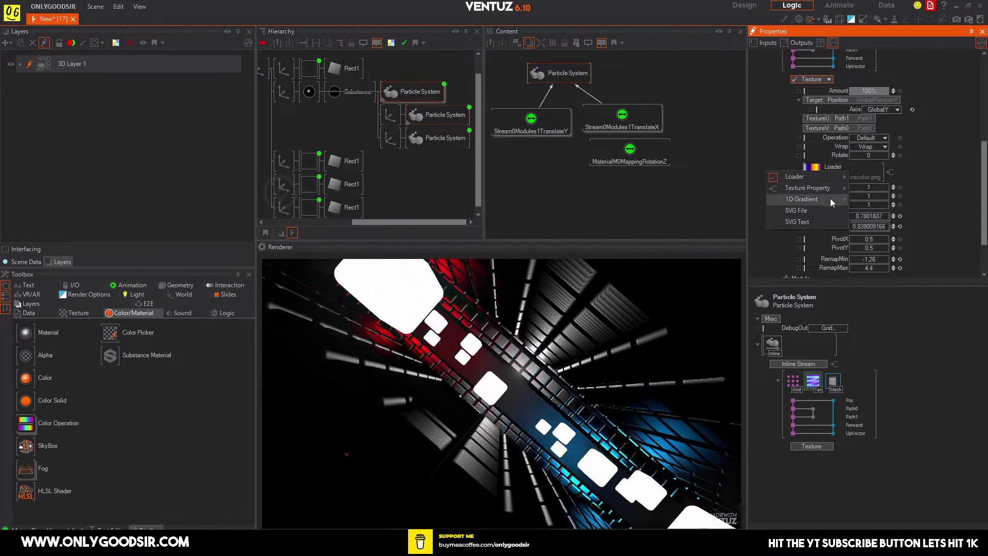
mouse_move(829, 176)
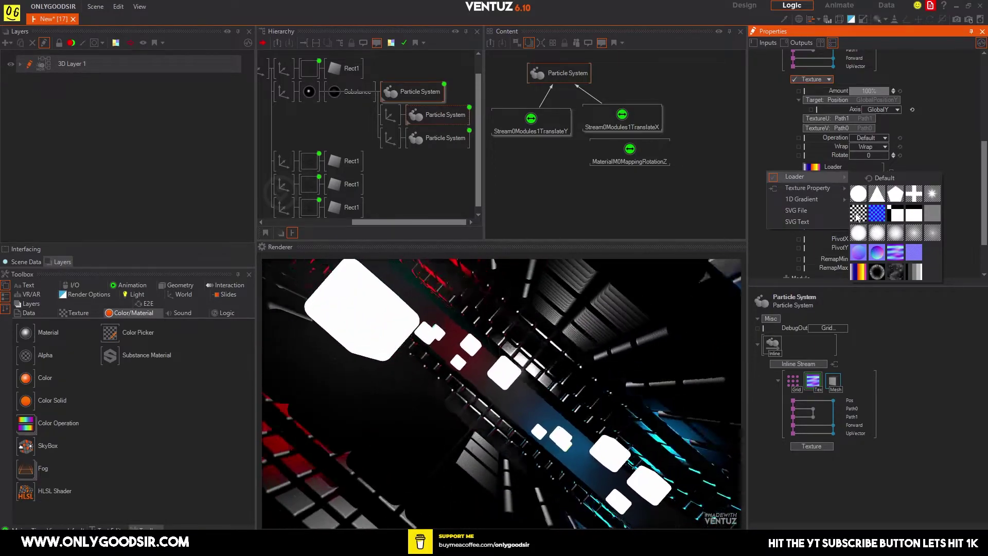
click(857, 215)
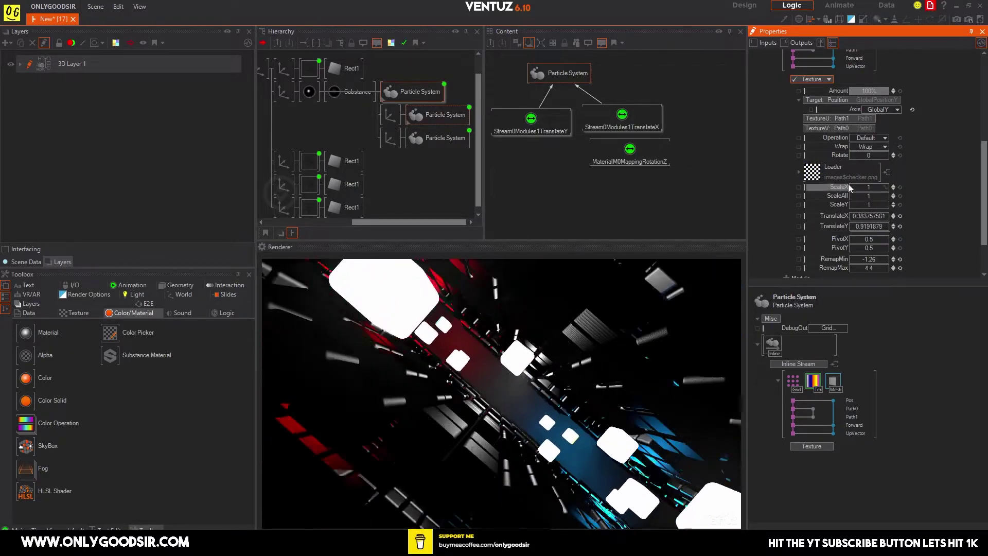
Try the ring-shaped image and alphaglow_halffull.png as the particle system's position texture.
mouse_move(830, 176)
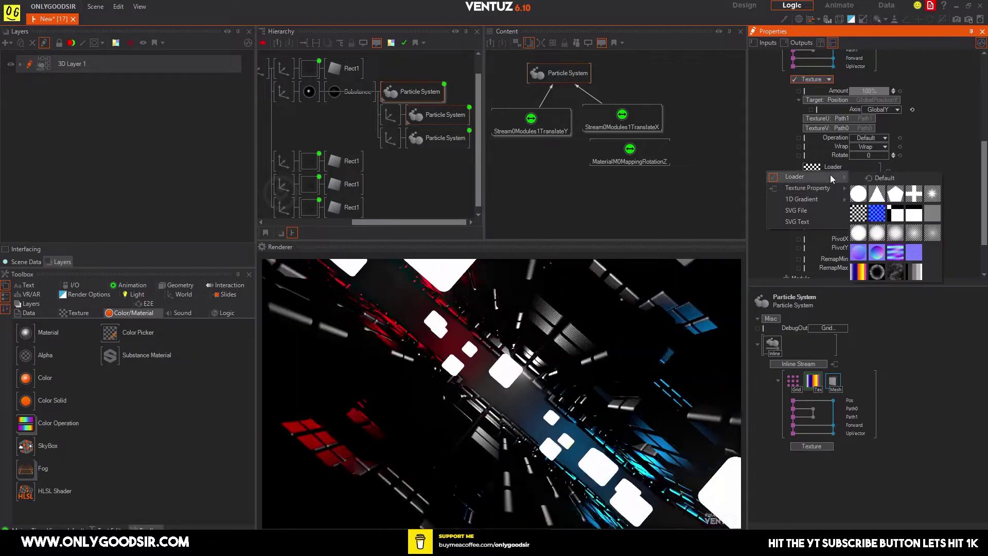
click(878, 272)
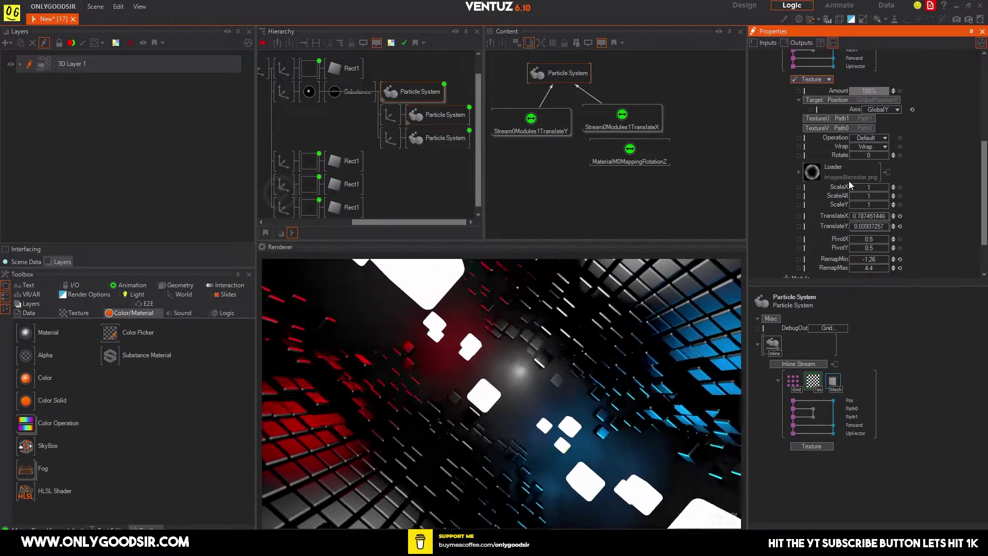
click(844, 166)
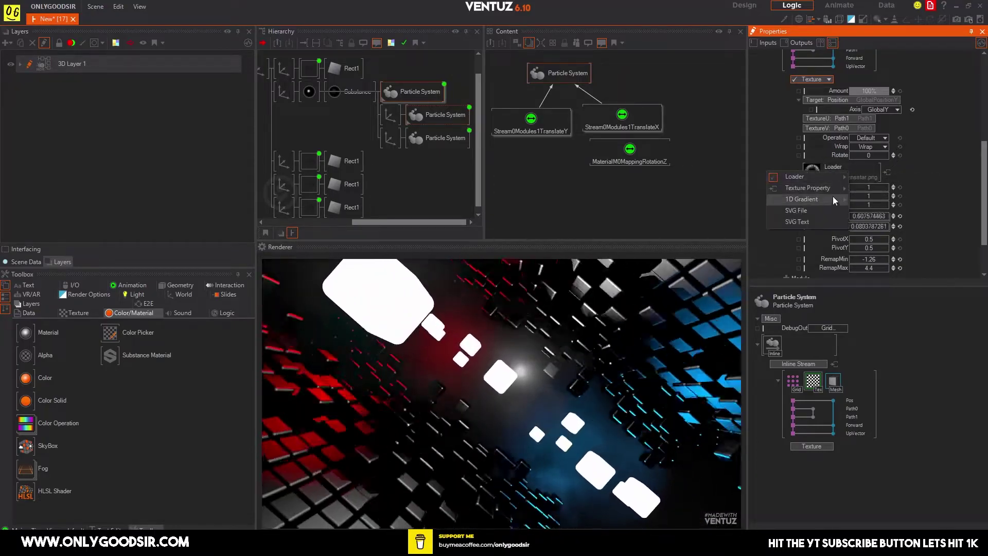
mouse_move(834, 180)
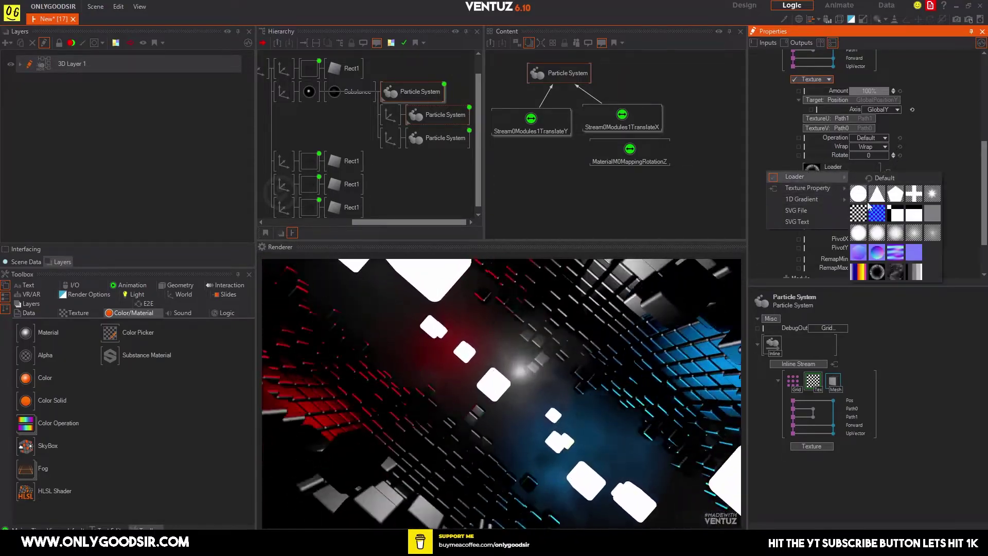
click(878, 236)
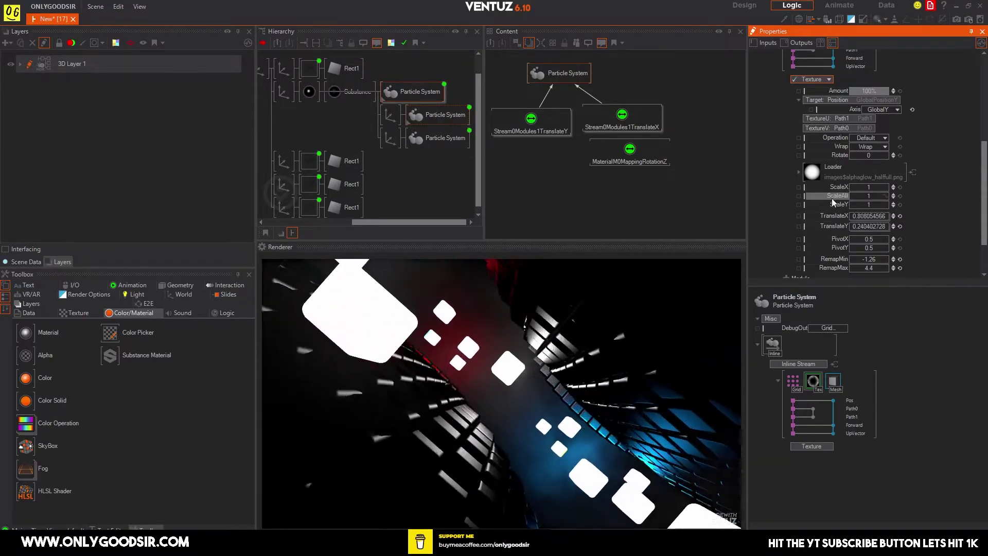
Try alphaglow_halfsharp.png as the particle system's position texture, and switch the texture back to liquid.png.
click(846, 168)
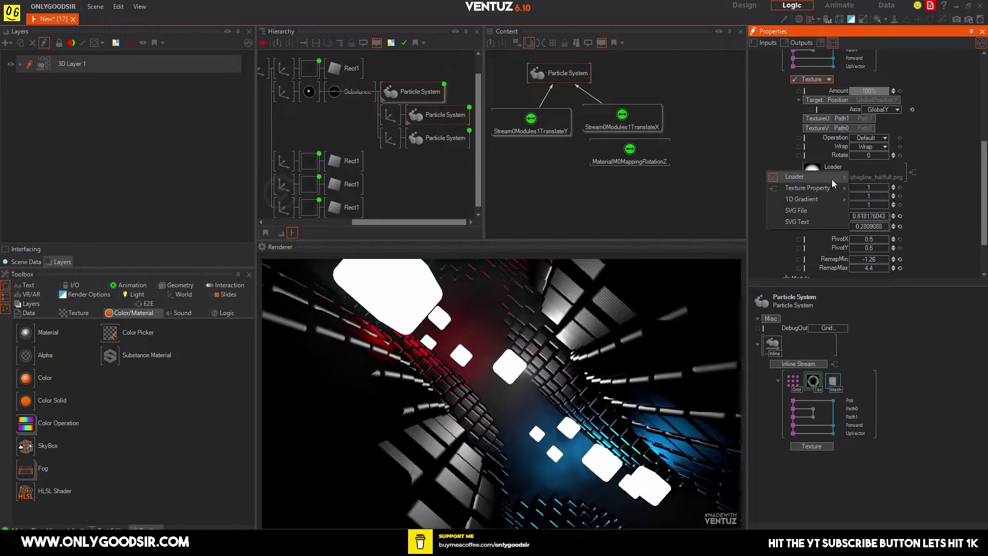
mouse_move(832, 179)
click(915, 233)
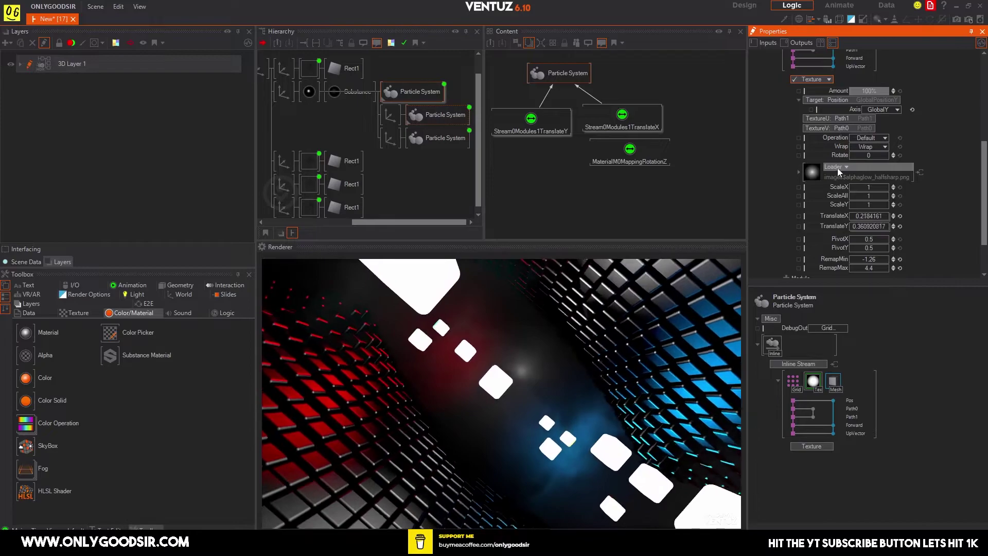
click(845, 169)
mouse_move(833, 177)
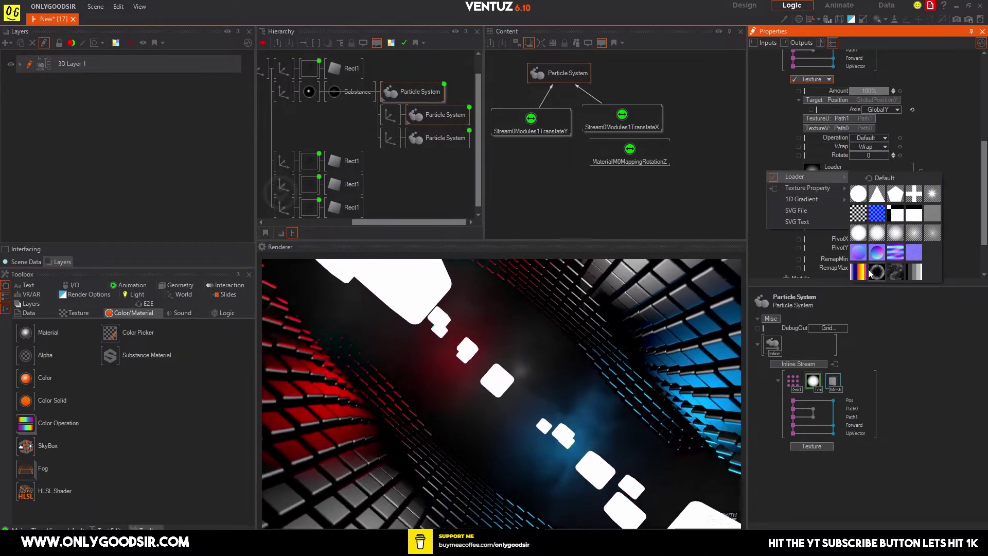
click(897, 252)
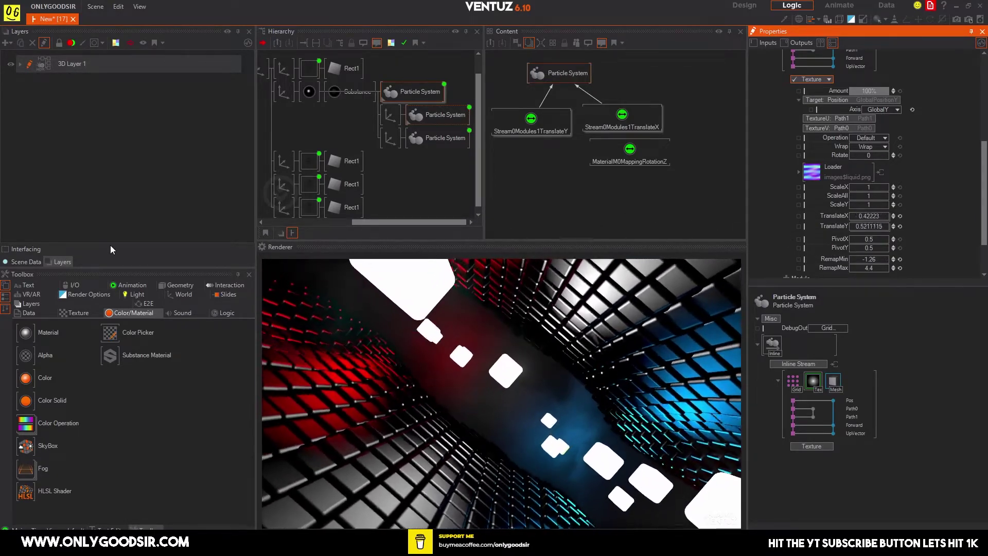
Move CAM1 back to a Z position of about -20.7.
middle_drag(299, 135, 364, 122)
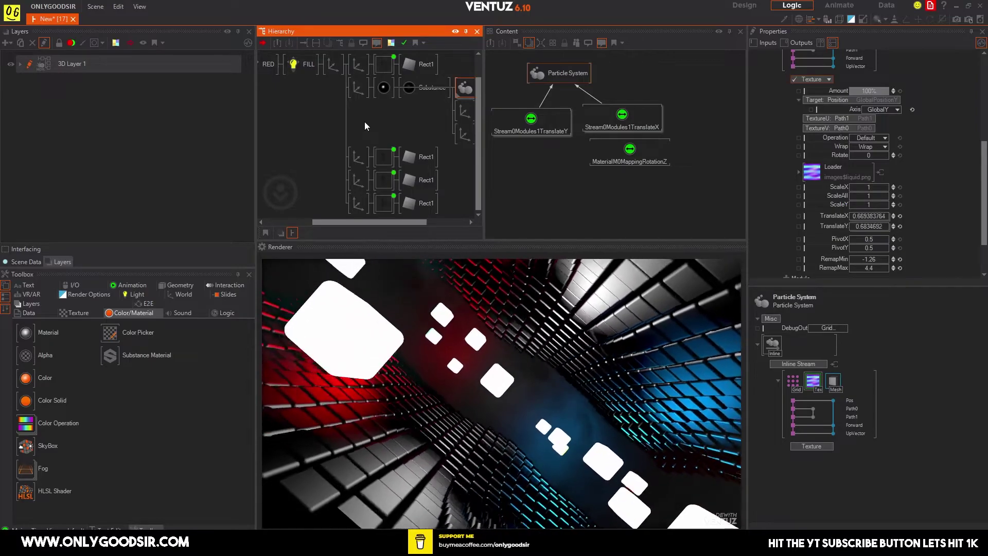
middle_drag(315, 140, 392, 144)
click(304, 67)
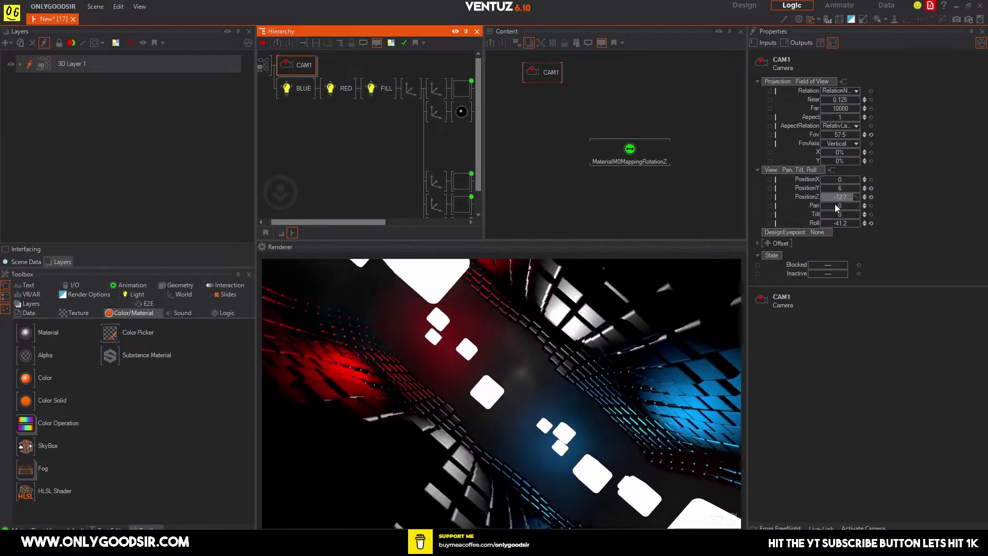
mouse_move(839, 202)
mouse_down()
mouse_move(821, 199)
mouse_move(847, 195)
mouse_move(821, 198)
mouse_up()
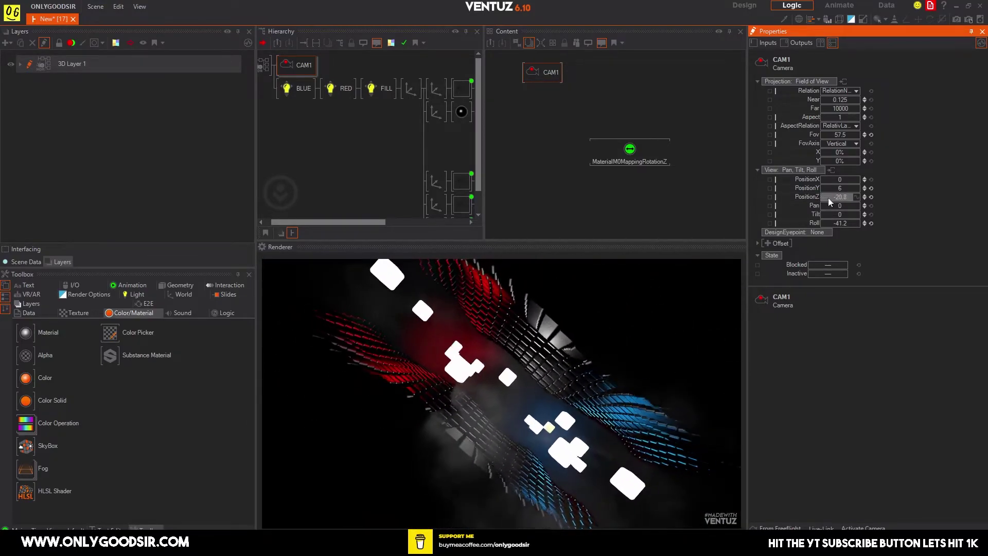
Insert a Spread node in front of the axis of the last smoke rectangle in the hierarchy.
middle_drag(443, 190, 299, 104)
middle_drag(361, 191, 366, 150)
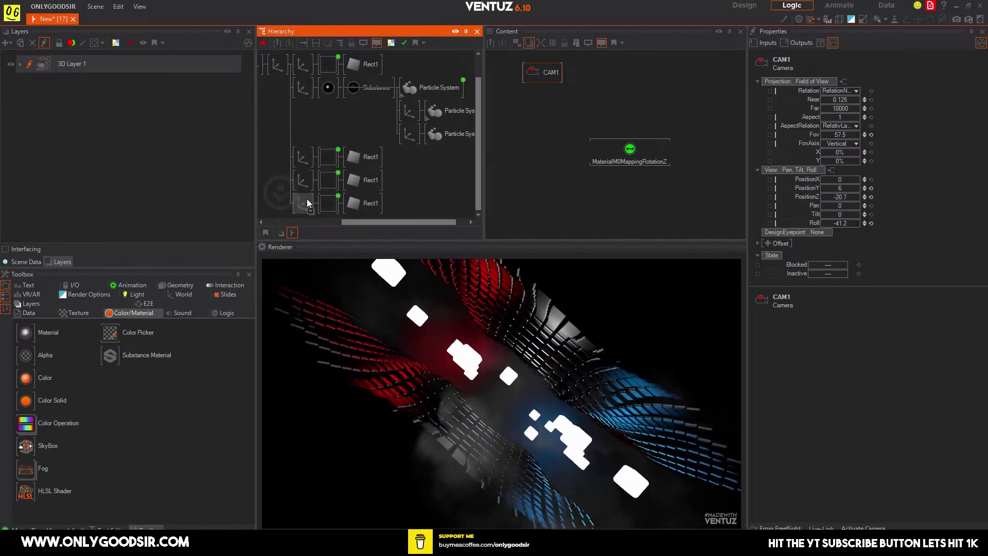
click(301, 206)
text(mate)
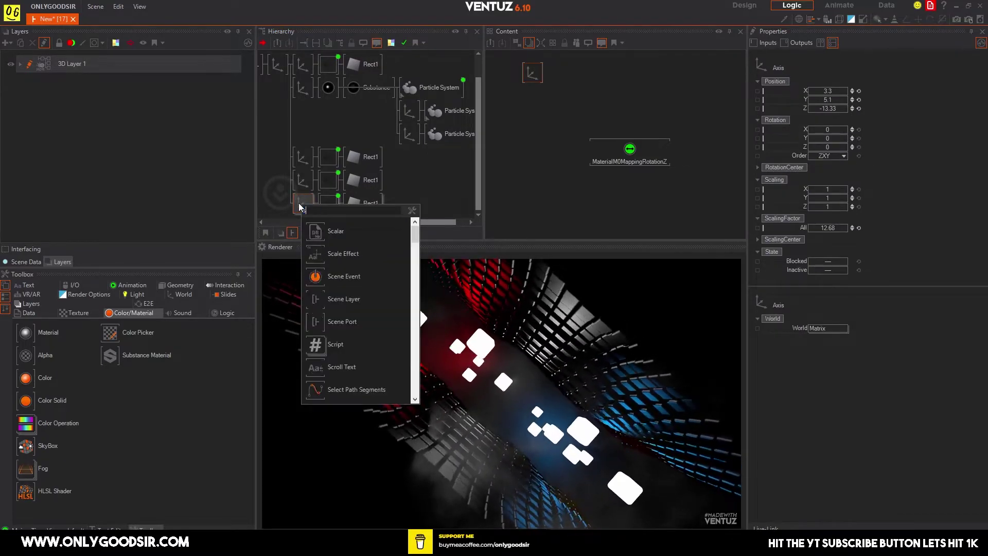
click(316, 367)
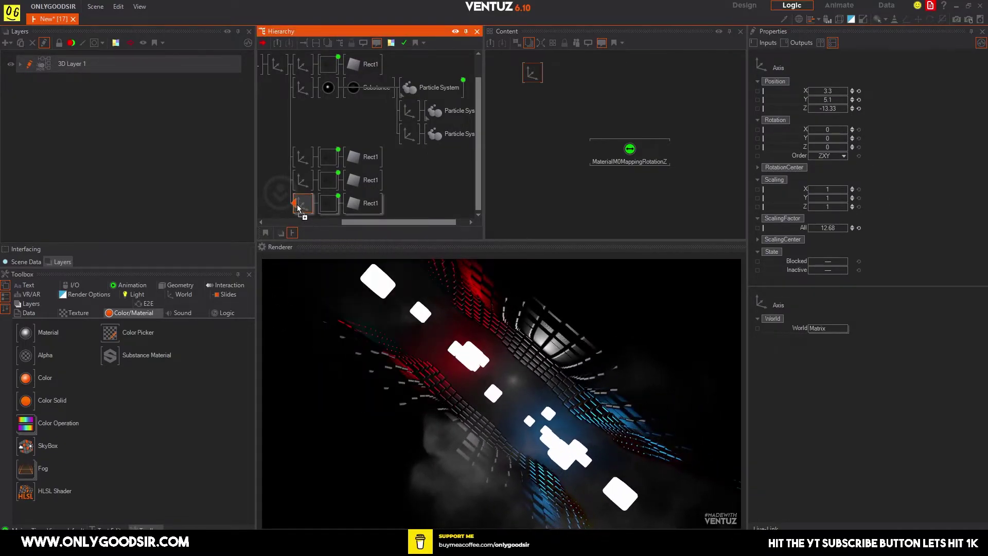
click(562, 308)
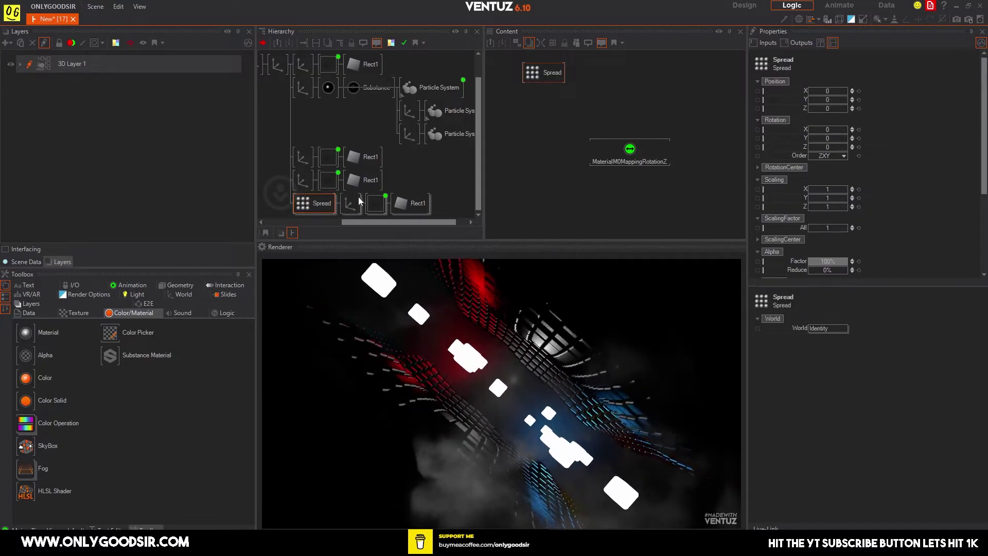
Offset the Spread along Z and move the smoke axis inside it to a Z position of about -5.
drag(828, 108, 812, 108)
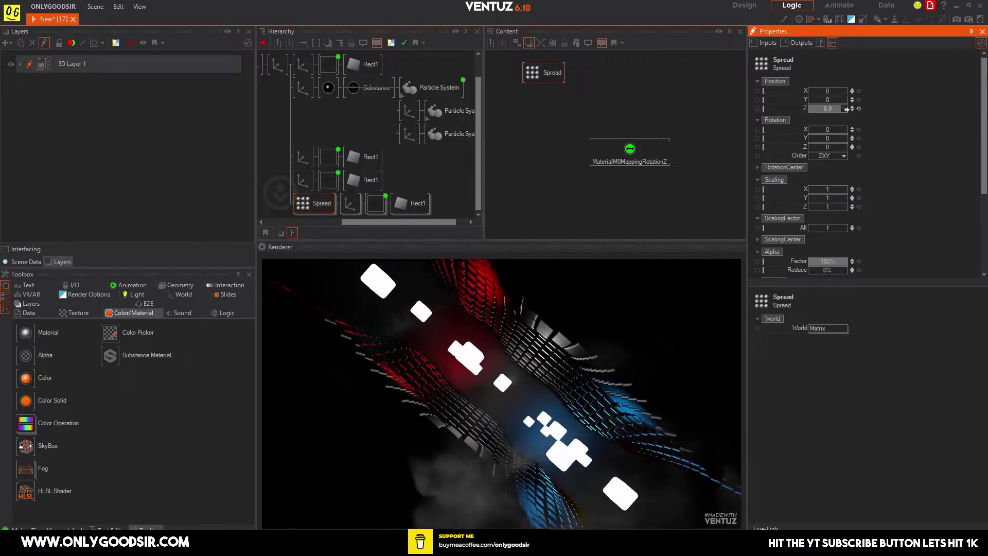
click(344, 202)
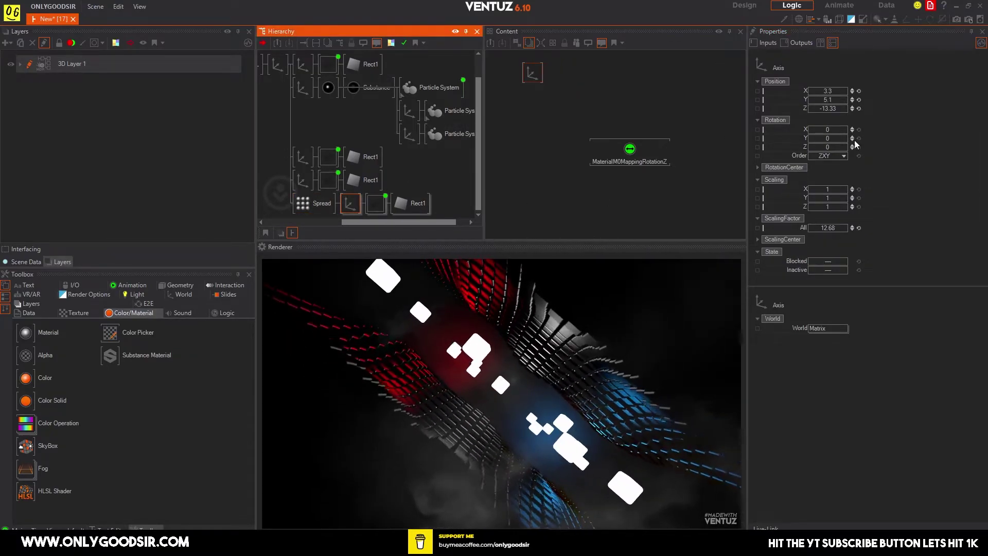
drag(826, 109, 847, 110)
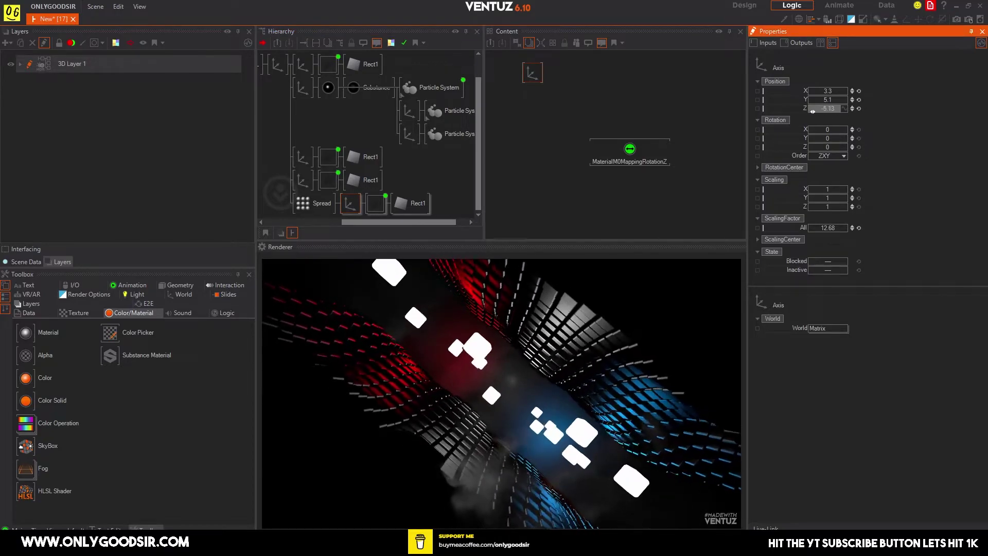
Set the Spread to a count of 5, with a Z position of -2.9 and a Z rotation of -81.
click(312, 206)
scroll(834, 216, down, 3)
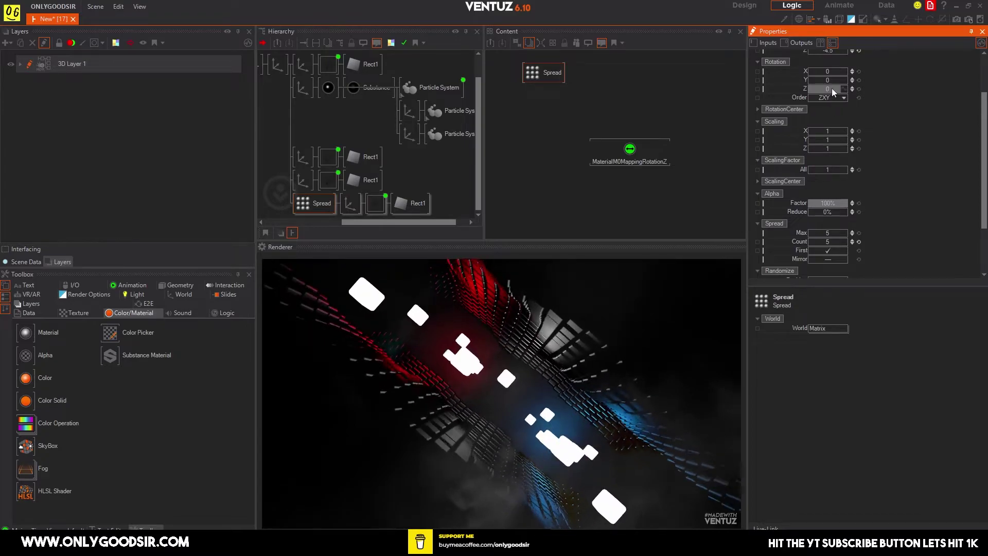
scroll(832, 91, up, 1)
drag(833, 82, 830, 84)
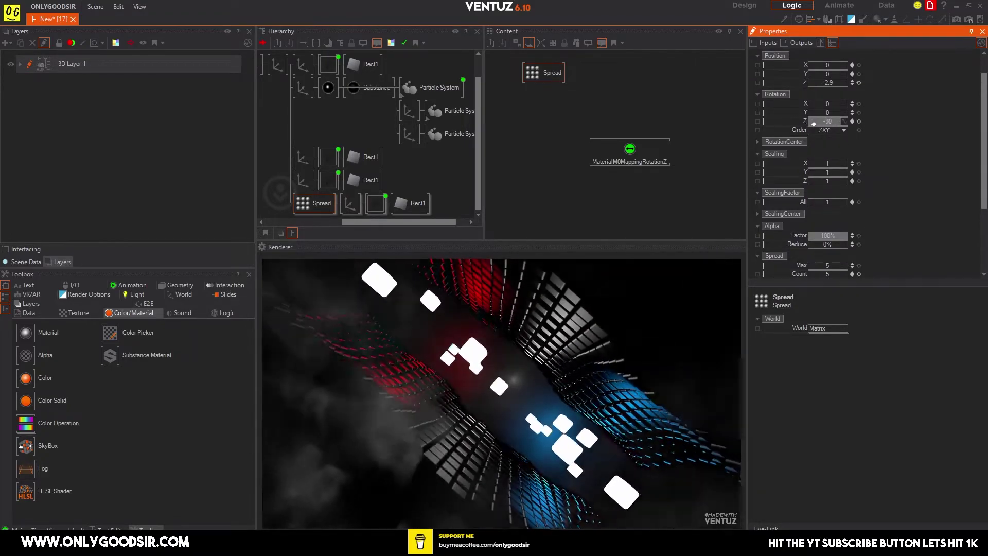
Move CAM1 to a Z position of about -19.
middle_drag(281, 85, 396, 108)
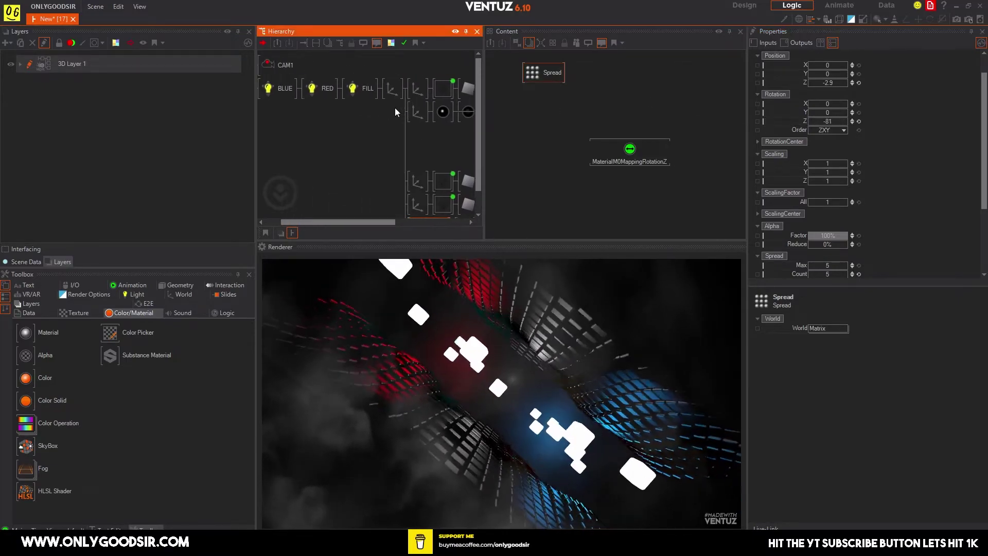
click(278, 65)
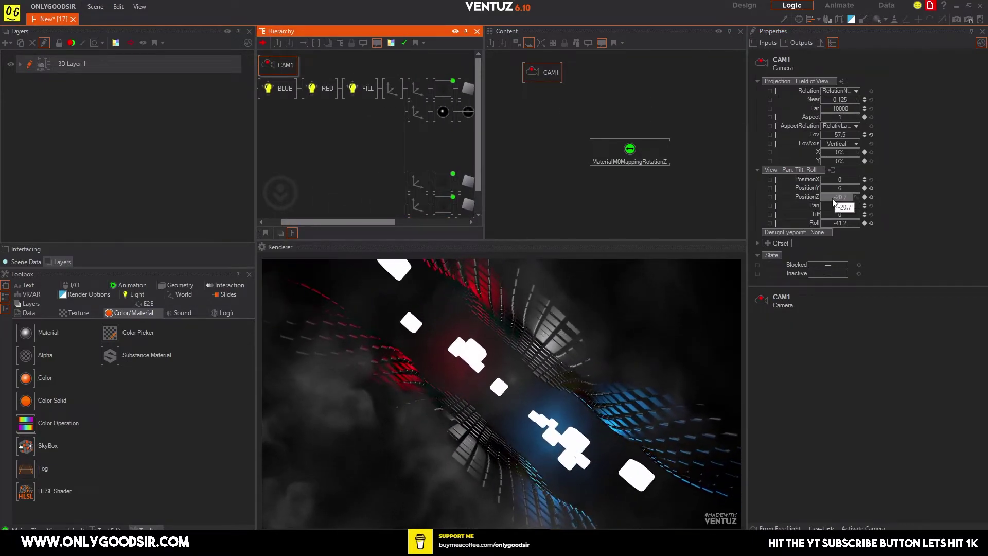
mouse_move(839, 197)
mouse_down()
mouse_move(855, 197)
mouse_move(820, 199)
mouse_move(862, 197)
mouse_move(822, 198)
mouse_up()
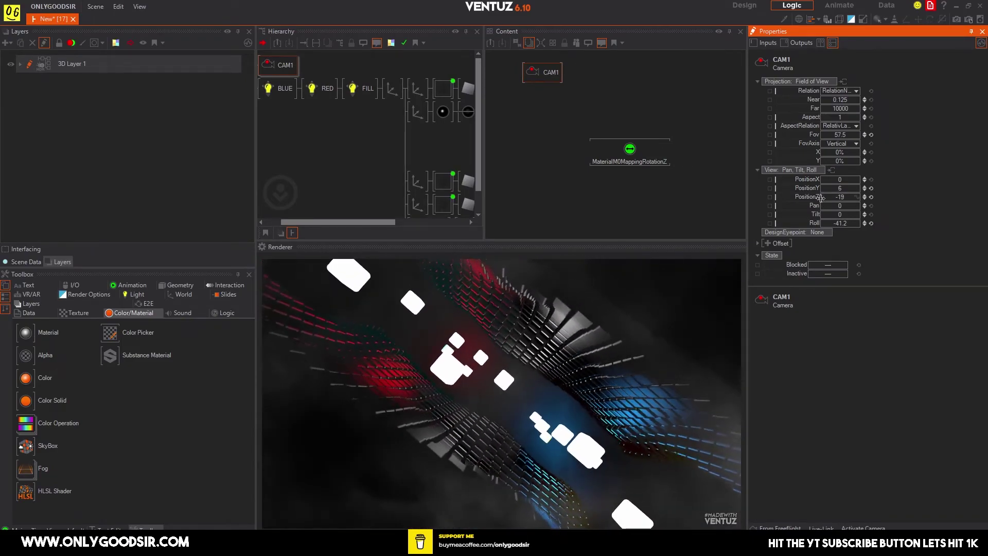